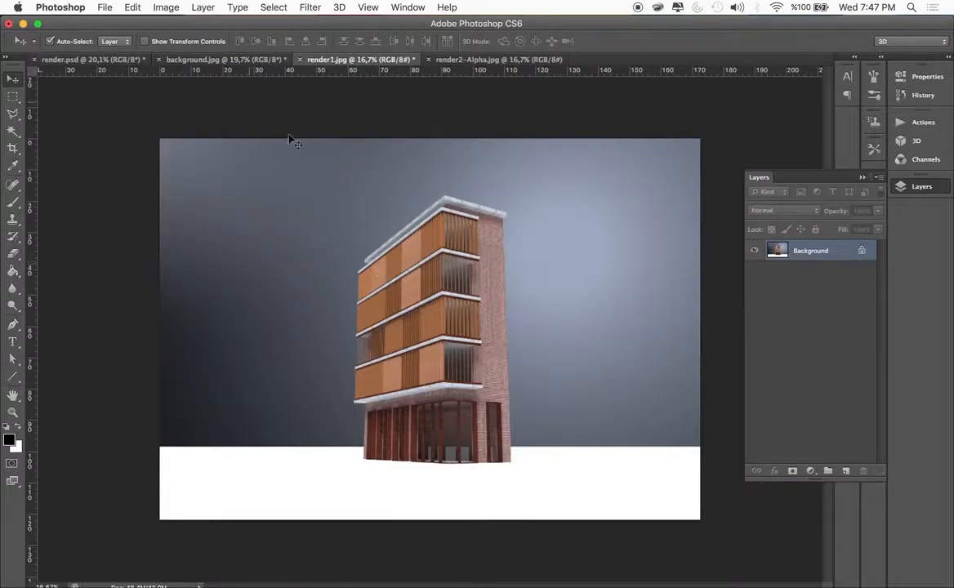
Copy the black-and-white mask image from render2-Alpha.jpg into render1.jpg as a layer exactly covering the building render
{"action": "left_click", "coordinate": [227, 60]}
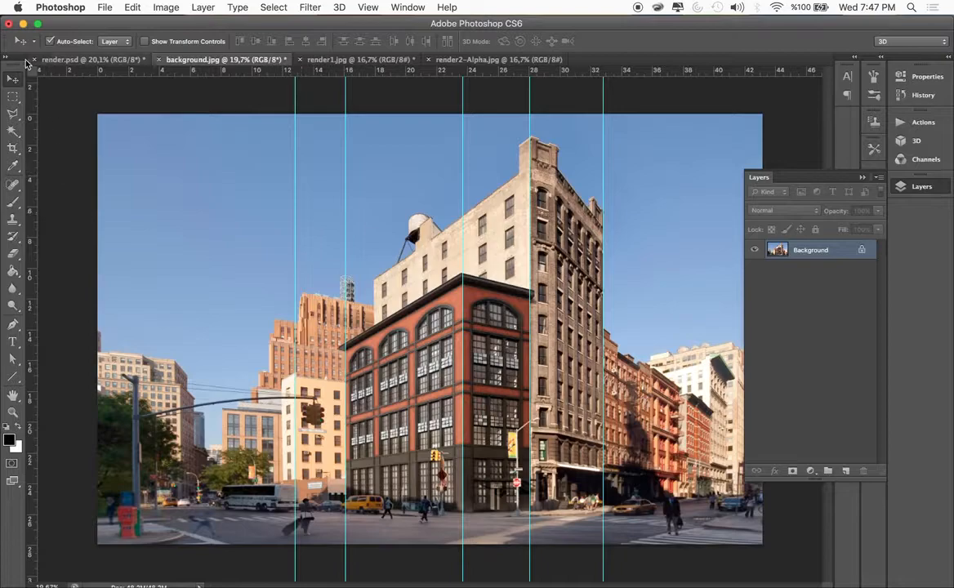
{"action": "left_click", "coordinate": [366, 61]}
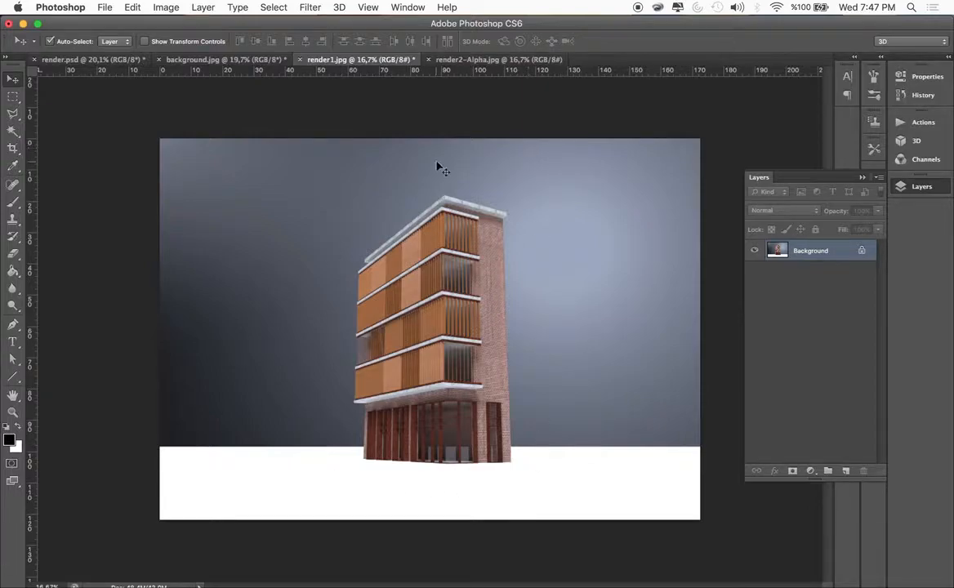
{"action": "left_click", "coordinate": [463, 62]}
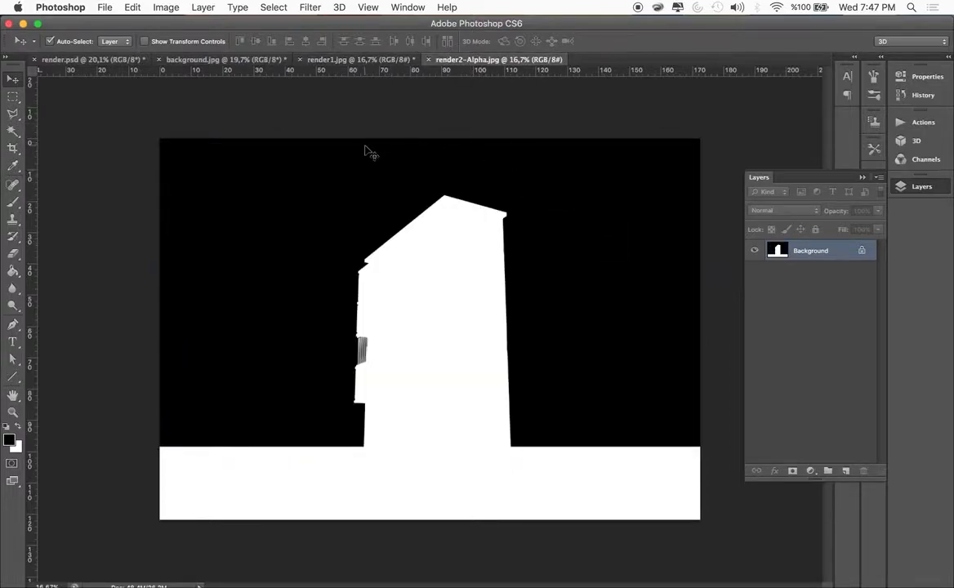
{"action": "left_click_drag", "start_coordinate": [629, 219], "coordinate": [549, 241]}
{"action": "left_click_drag", "start_coordinate": [554, 284], "coordinate": [618, 264]}
Convert the locked background of render1.jpg into an editable layer with Normal mode and 100% opacity
{"action": "left_click", "coordinate": [789, 299]}
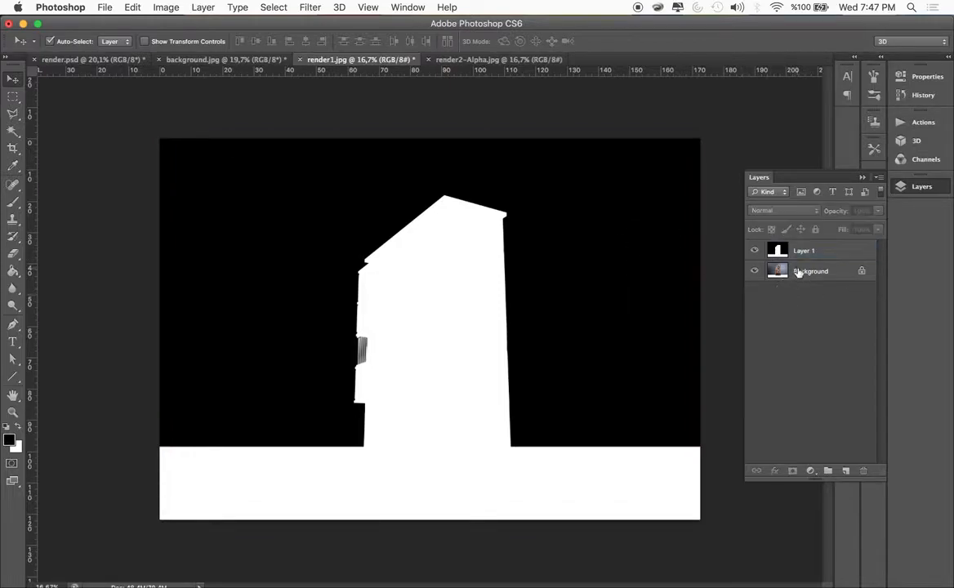
{"action": "double_click", "coordinate": [778, 274]}
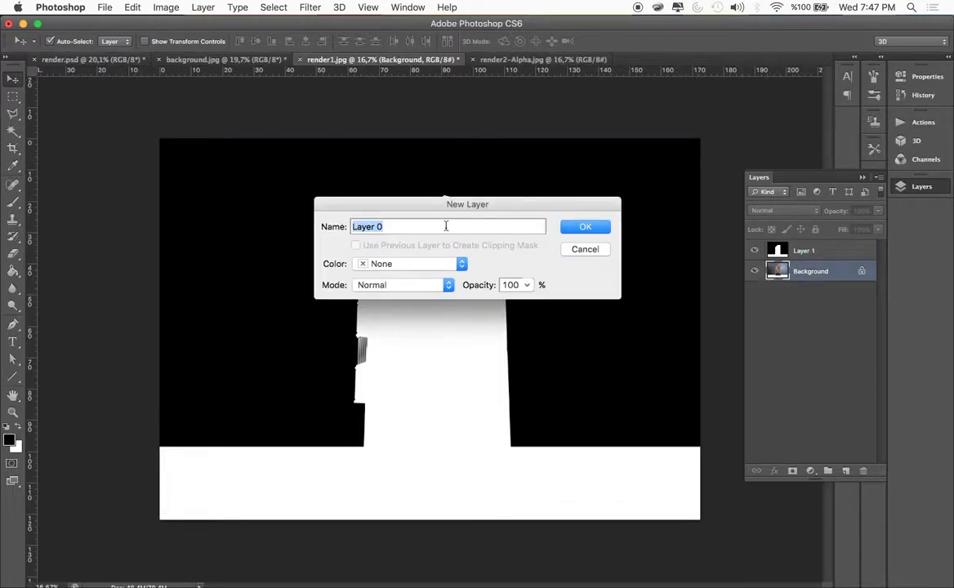
{"action": "left_click", "coordinate": [573, 230]}
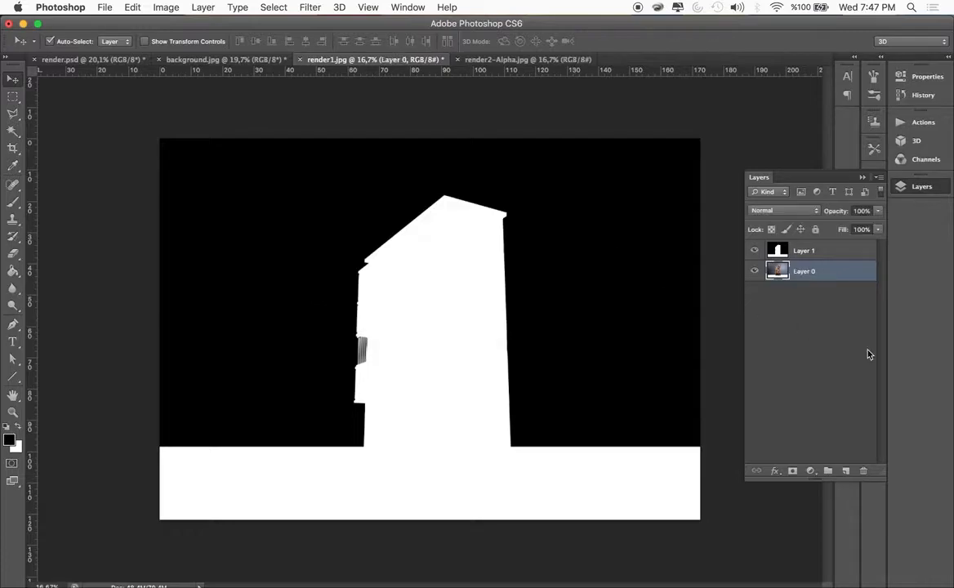
Select the black area of the alpha mask layer with Color Range, using sampled colors and a fuzziness of 100
{"action": "left_click", "coordinate": [797, 254]}
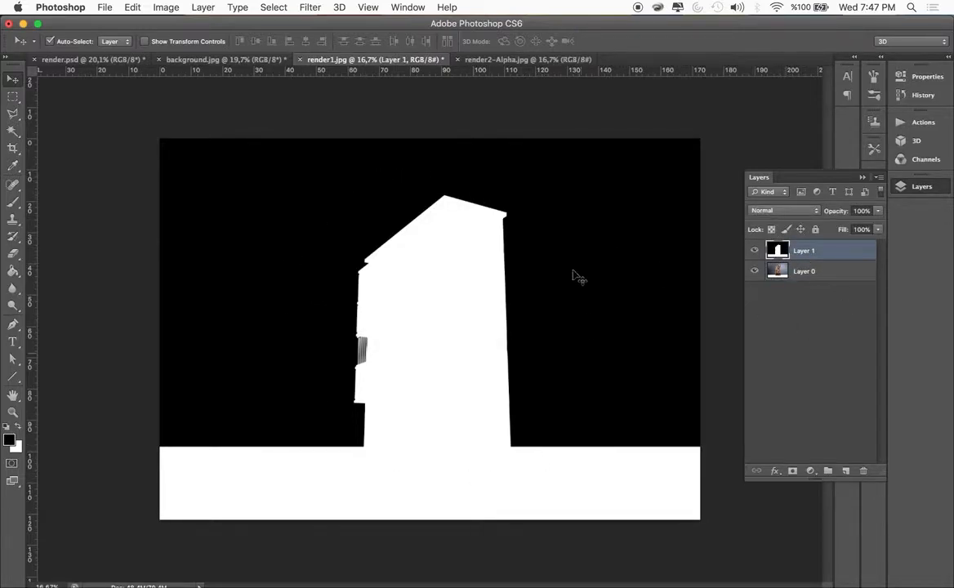
{"action": "left_click", "coordinate": [311, 8]}
{"action": "mouse_move", "coordinate": [274, 7]}
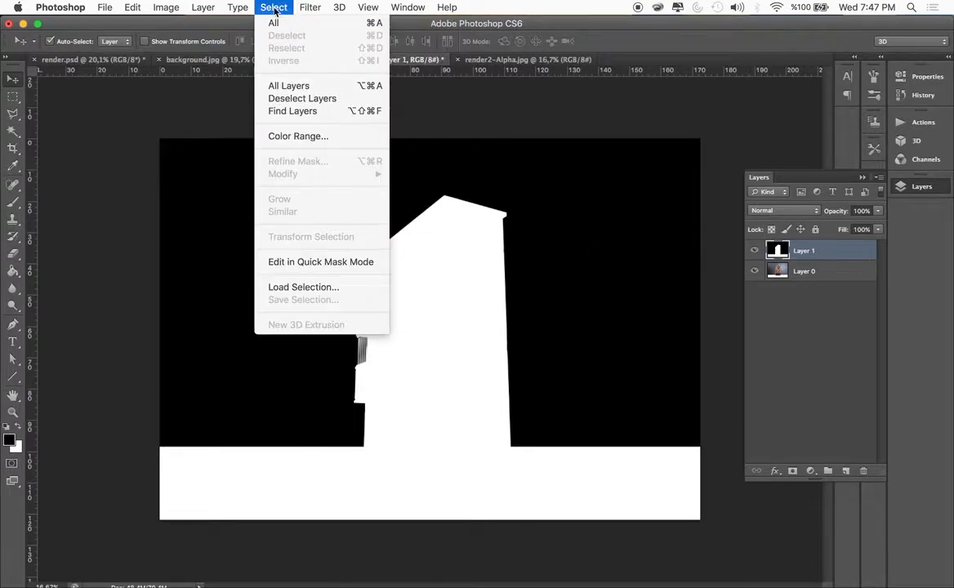
{"action": "left_click", "coordinate": [307, 136]}
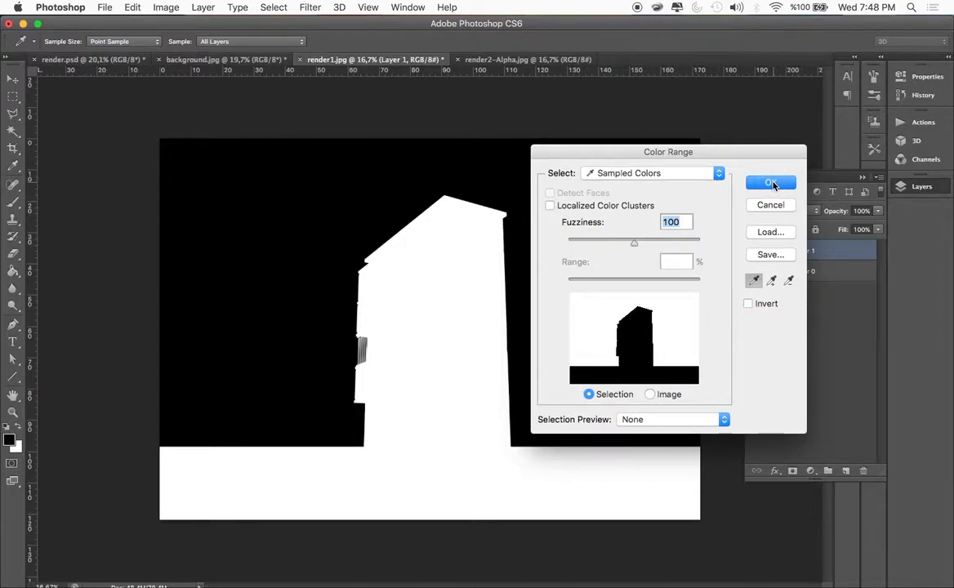
{"action": "left_click", "coordinate": [770, 183]}
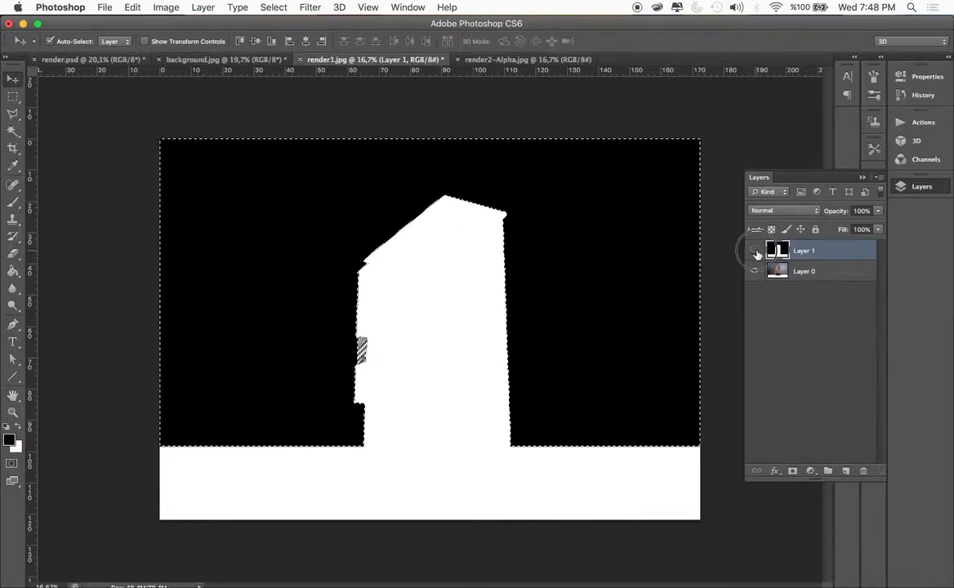
Hide the alpha mask layer, delete the selected gray backdrop from the building render layer, and deselect
{"action": "left_click", "coordinate": [754, 251]}
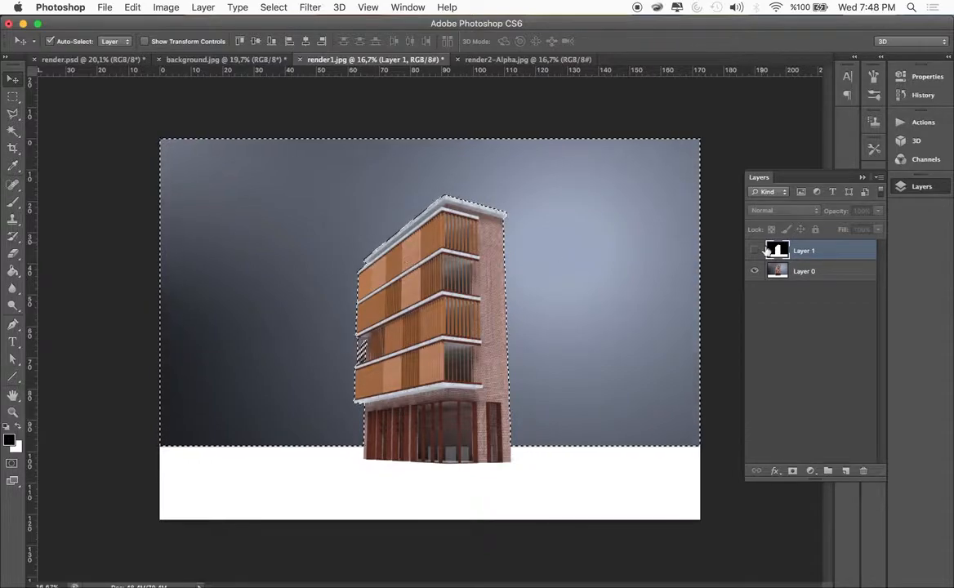
{"action": "left_click", "coordinate": [777, 272]}
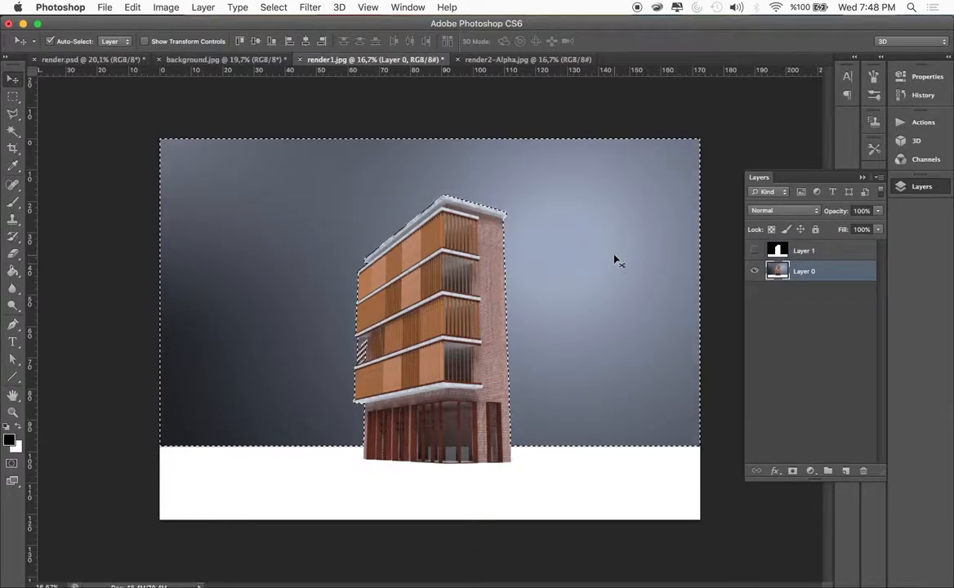
{"action": "key", "text": "Delete"}
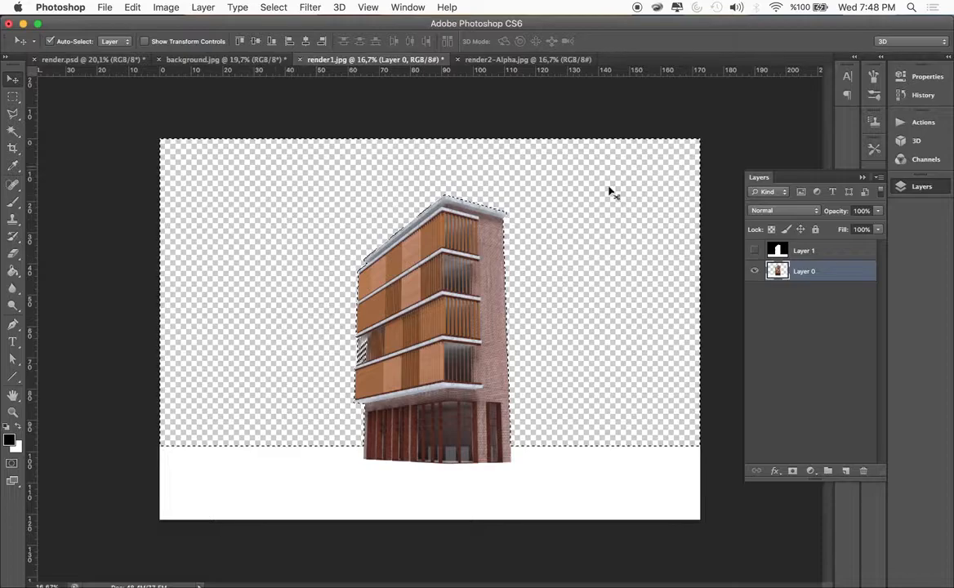
{"action": "key", "text": "super+d"}
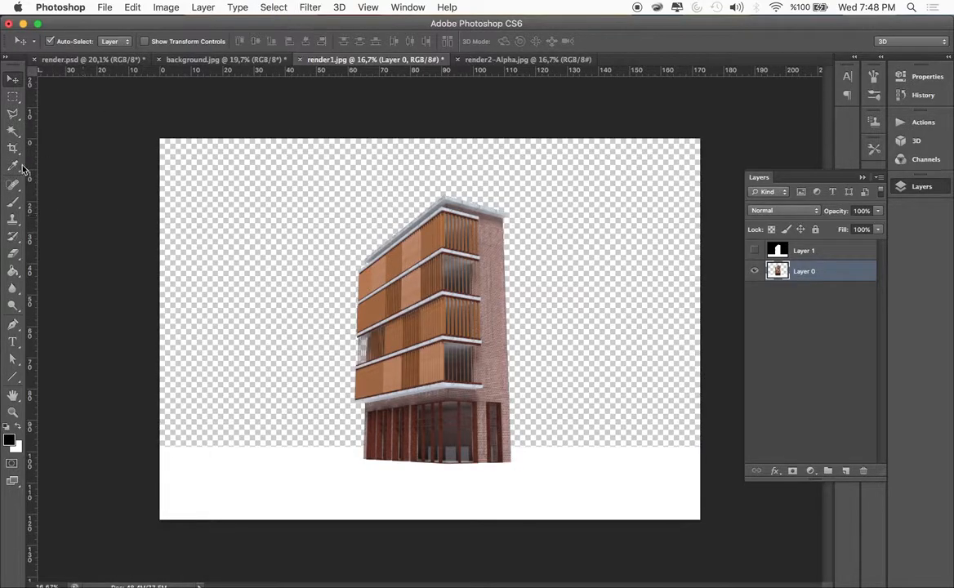
Remove the white ground area below the building with a Magic Wand selection at tolerance 32, and deselect
{"action": "left_click", "coordinate": [12, 131]}
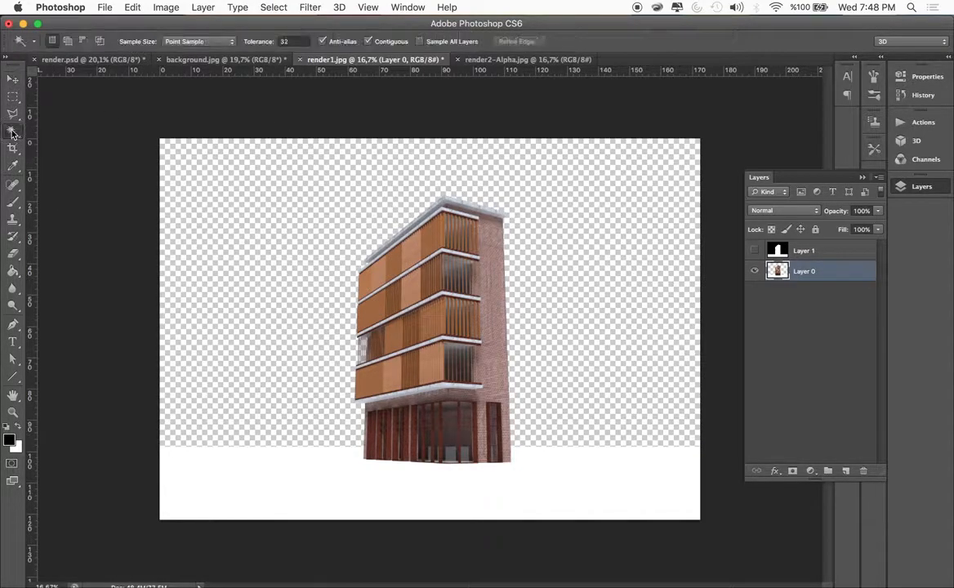
{"action": "left_click", "coordinate": [265, 483]}
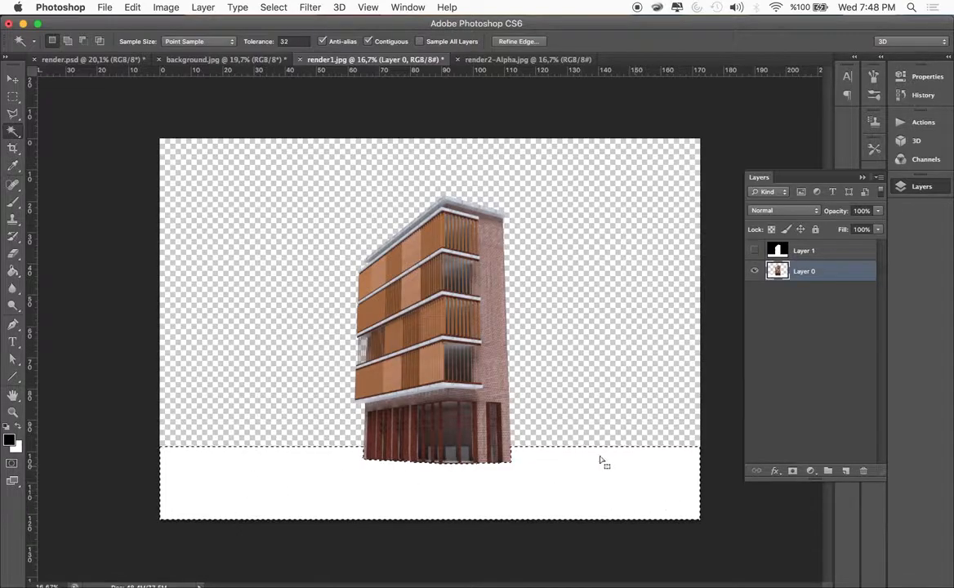
{"action": "key", "text": "Delete"}
{"action": "key", "text": "super+d"}
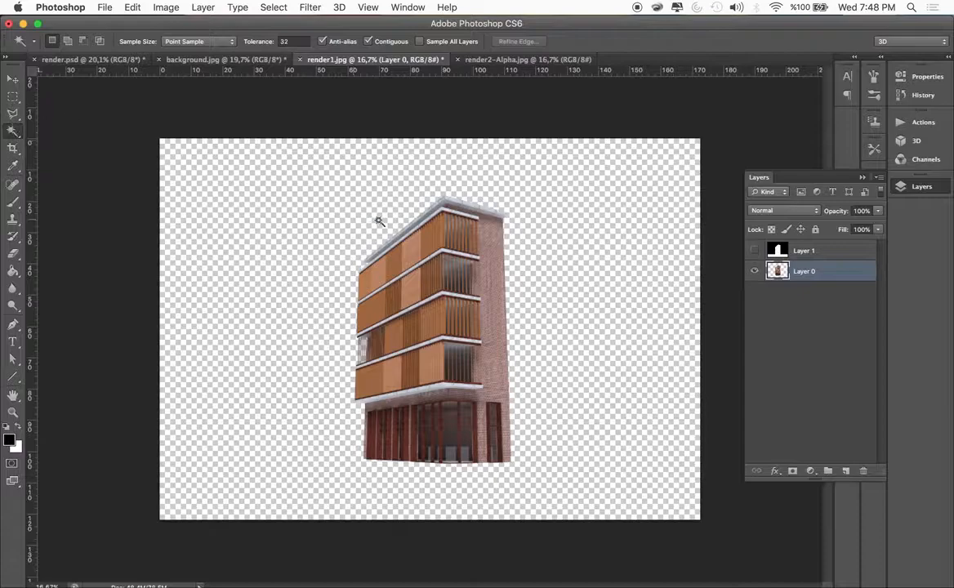
{"action": "left_click", "coordinate": [753, 272]}
{"action": "left_click", "coordinate": [755, 272]}
{"action": "left_click", "coordinate": [13, 253]}
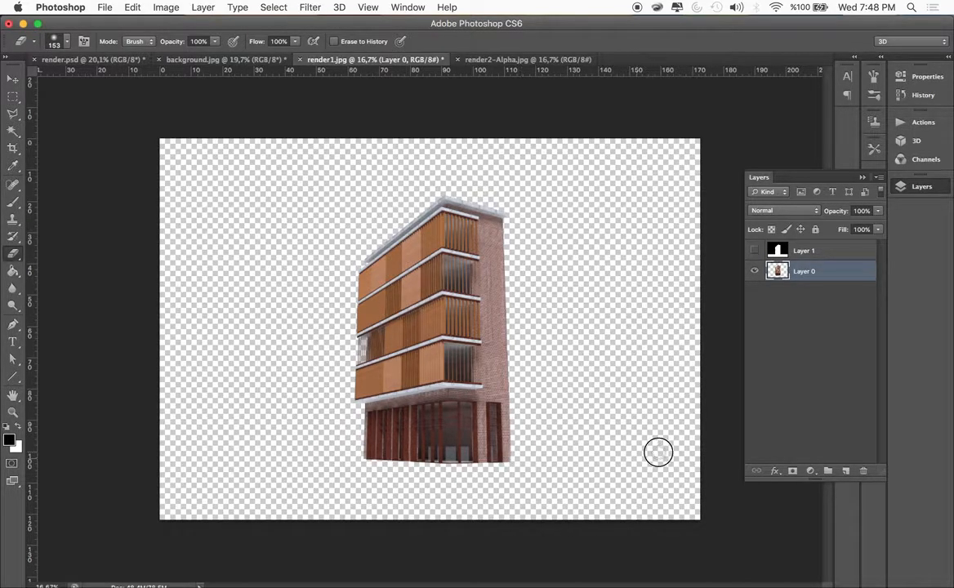
{"action": "left_click", "coordinate": [8, 78]}
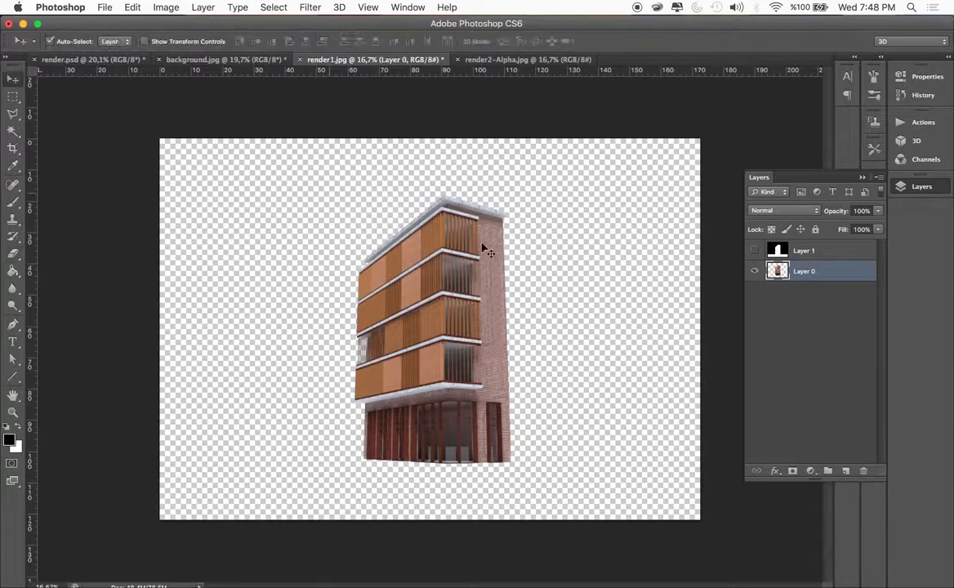
Enclose the whole cut-out building in a rectangular marquee and copy it to a new layer
{"action": "left_click", "coordinate": [12, 98]}
{"action": "left_click_drag", "start_coordinate": [345, 200], "coordinate": [476, 304]}
{"action": "left_click_drag", "start_coordinate": [336, 197], "coordinate": [526, 471]}
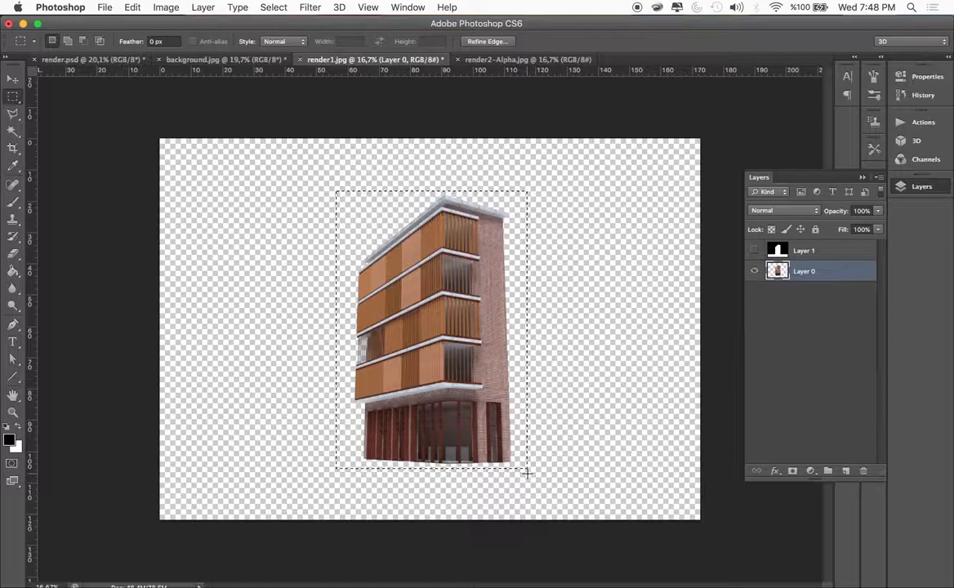
{"action": "right_click", "coordinate": [471, 336]}
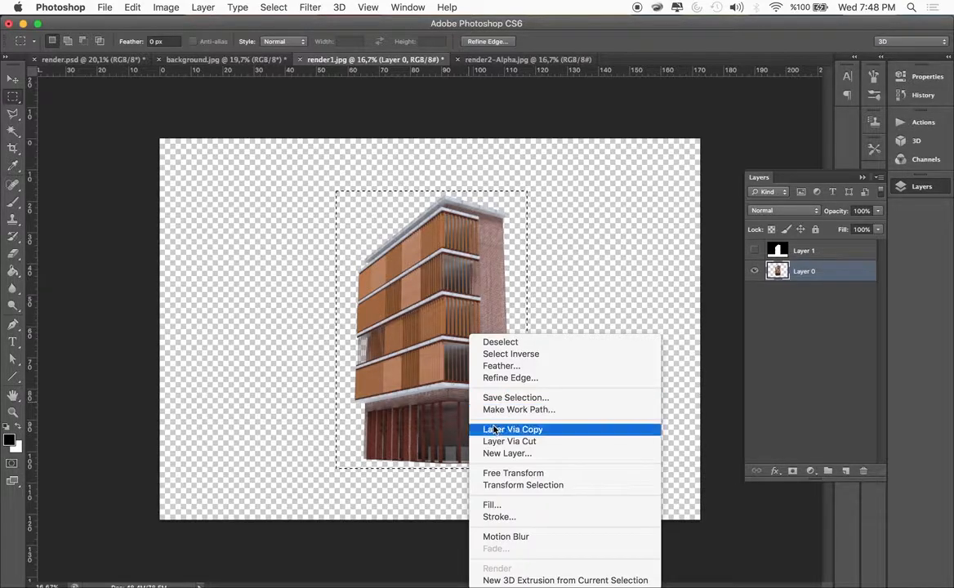
{"action": "left_click", "coordinate": [495, 429]}
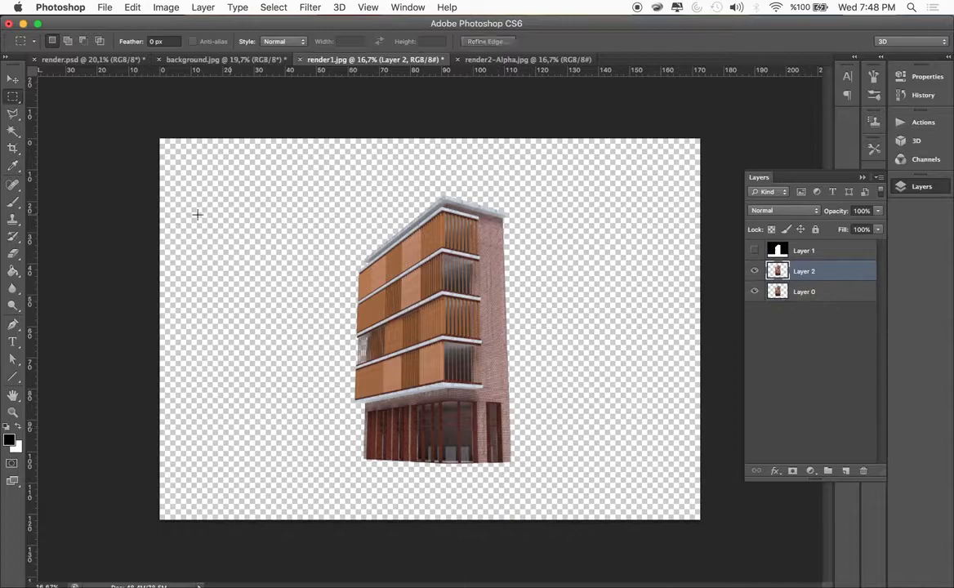
Copy the cut-out building into background.jpg and place it over the red corner building at the street junction
{"action": "left_click", "coordinate": [12, 78]}
{"action": "left_click_drag", "start_coordinate": [459, 320], "coordinate": [376, 253]}
{"action": "left_click_drag", "start_coordinate": [424, 276], "coordinate": [478, 331]}
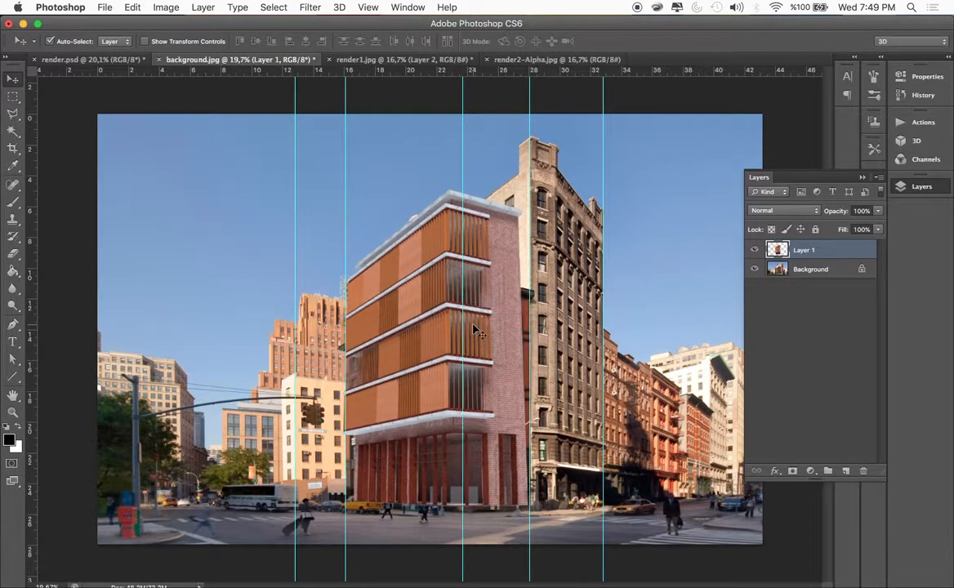
Widen the canvas of background.jpg to 40 inches, keeping the centered anchor and the Background extension color
{"action": "left_click", "coordinate": [863, 178]}
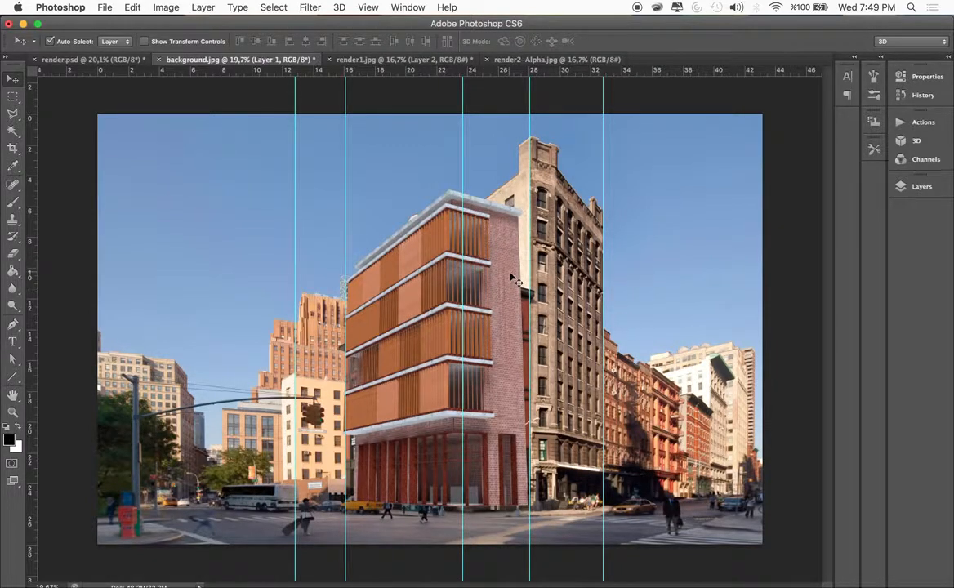
{"action": "scroll", "coordinate": [515, 280], "scroll_direction": "down", "scroll_amount": 5}
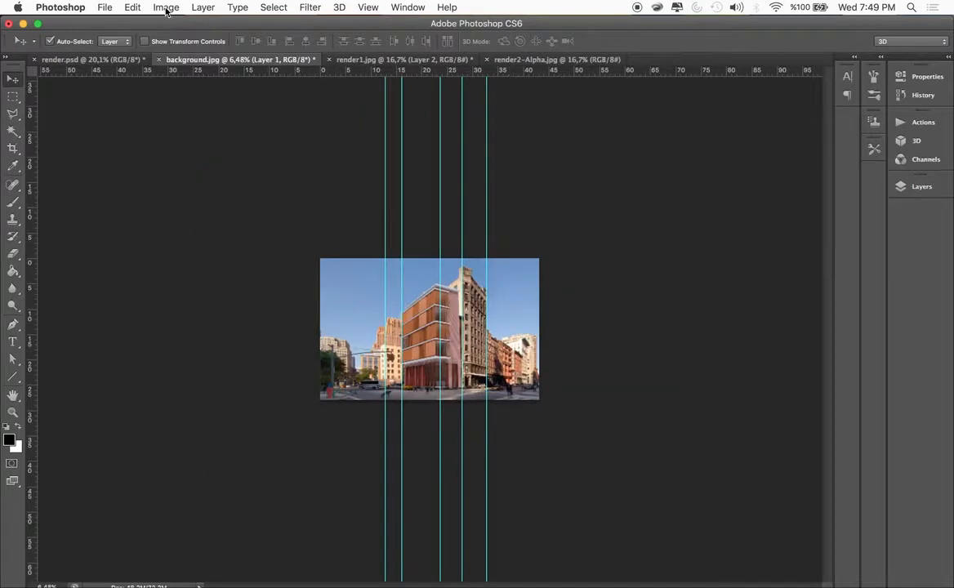
{"action": "left_click", "coordinate": [316, 283]}
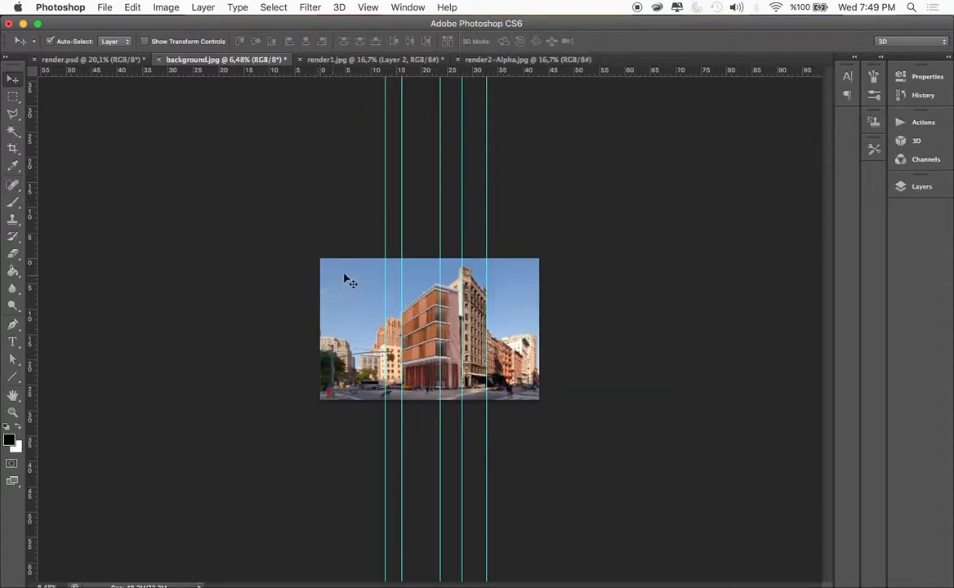
{"action": "left_click", "coordinate": [166, 8]}
{"action": "left_click", "coordinate": [185, 134]}
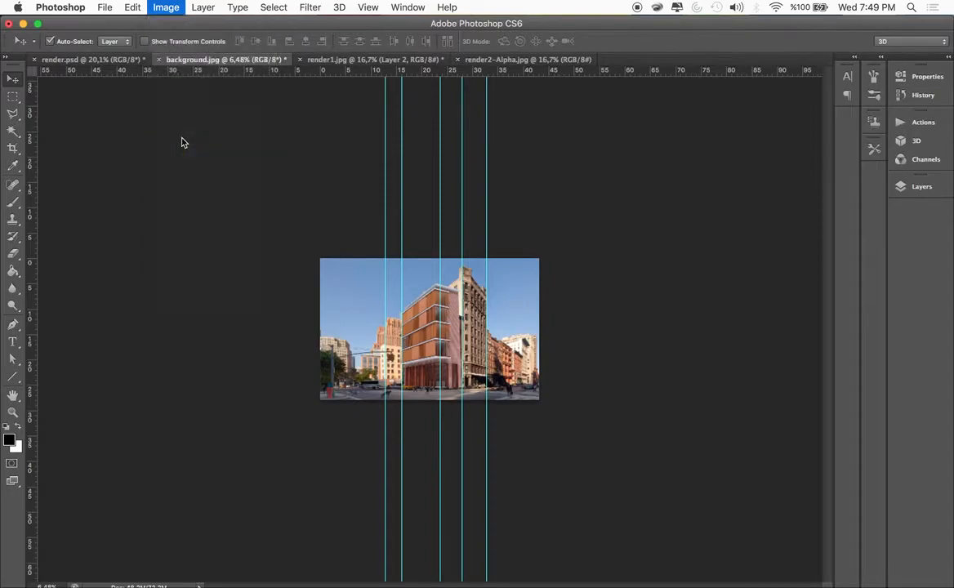
{"action": "left_click", "coordinate": [515, 233]}
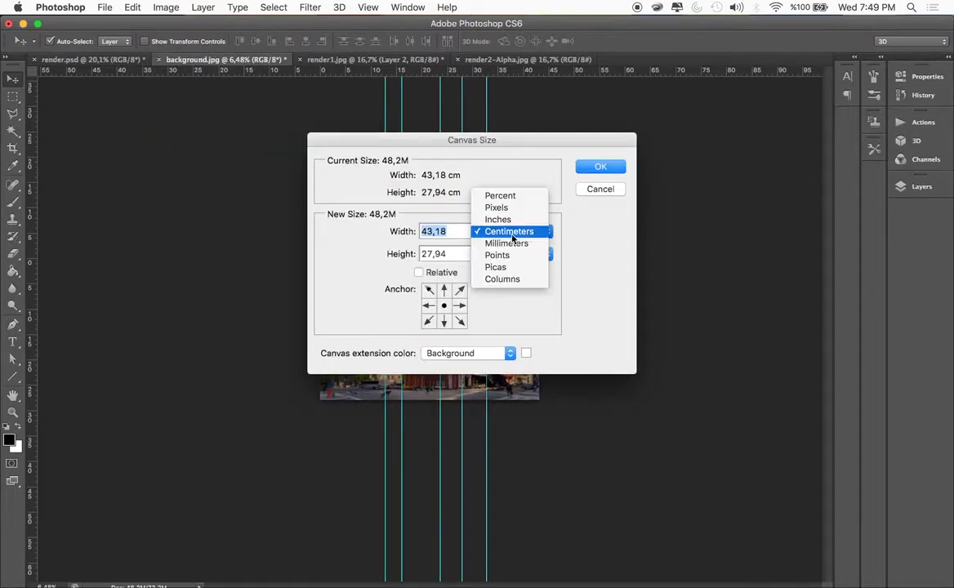
{"action": "left_click", "coordinate": [498, 217]}
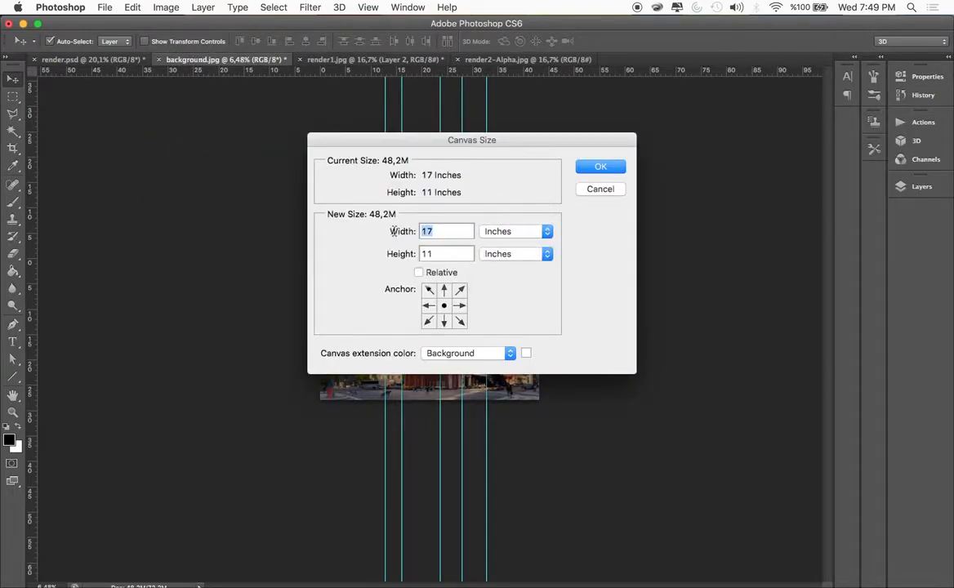
{"action": "type", "text": "35"}
{"action": "left_click", "coordinate": [379, 231]}
{"action": "type", "text": "40"}
{"action": "left_click", "coordinate": [597, 169]}
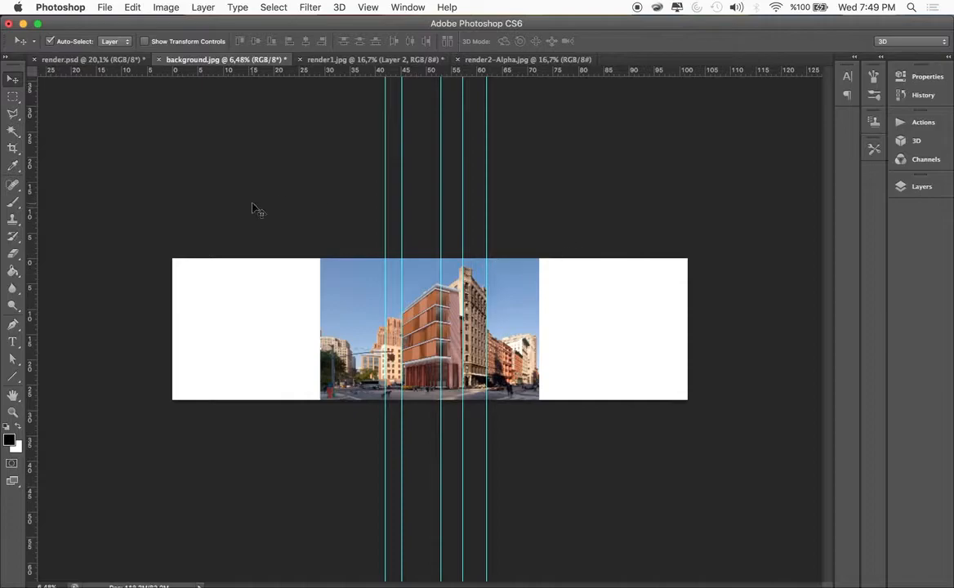
Set the foreground color to pure red (ff0000)
{"action": "left_click", "coordinate": [9, 439]}
{"action": "left_click_drag", "start_coordinate": [610, 300], "coordinate": [764, 233]}
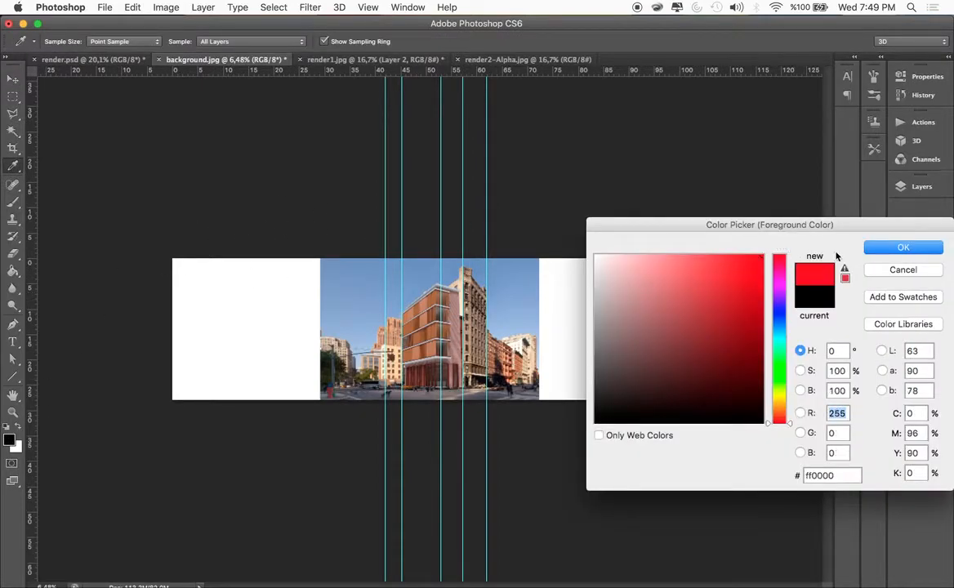
{"action": "left_click", "coordinate": [903, 246]}
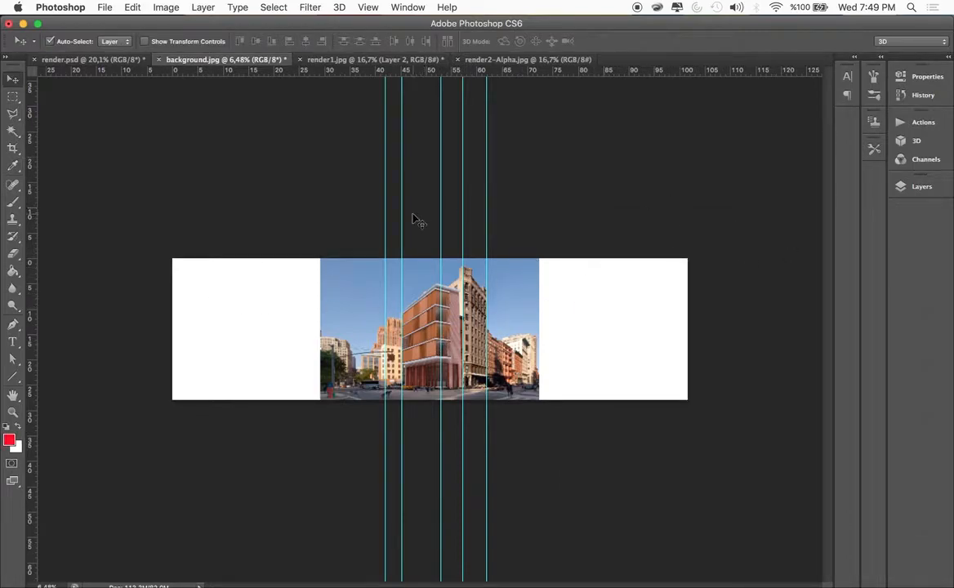
Hide Layer 1 and draw red 10 px lines along the roof and base edges of the red corner building's left facade, extended past their crossing
{"action": "left_click", "coordinate": [12, 376]}
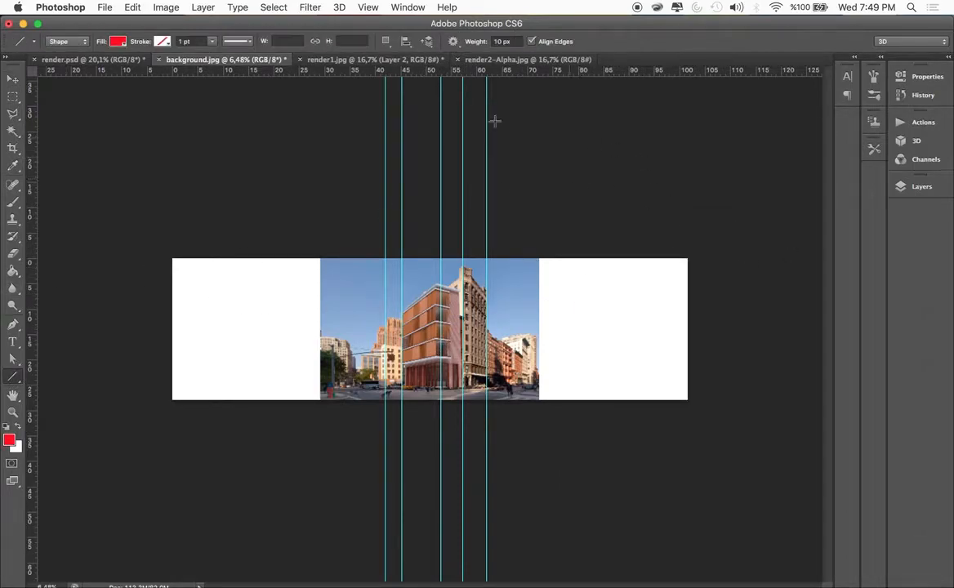
{"action": "left_click", "coordinate": [916, 186]}
{"action": "left_click", "coordinate": [779, 262]}
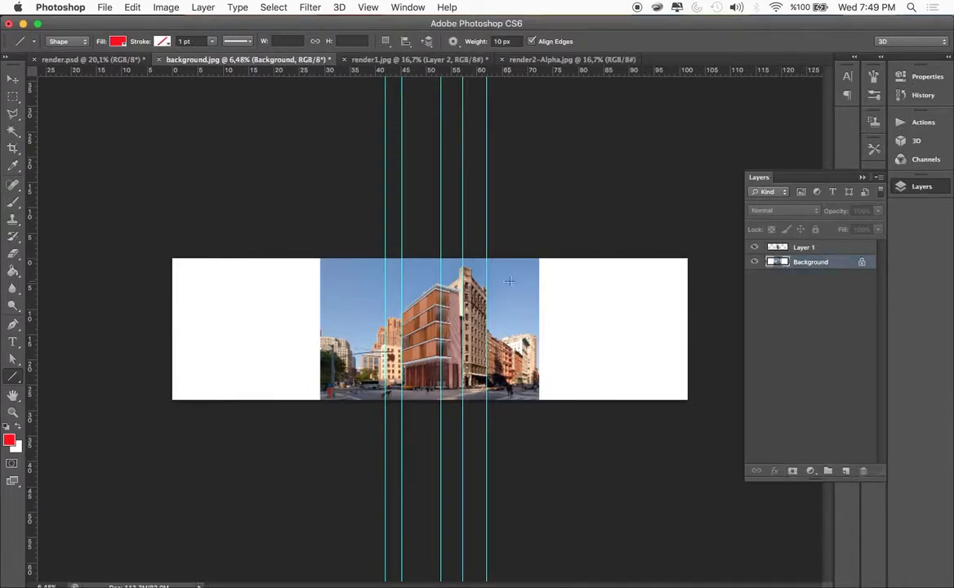
{"action": "scroll", "coordinate": [509, 280], "scroll_direction": "up", "scroll_amount": 10}
{"action": "scroll", "coordinate": [509, 281], "scroll_direction": "down", "scroll_amount": 3}
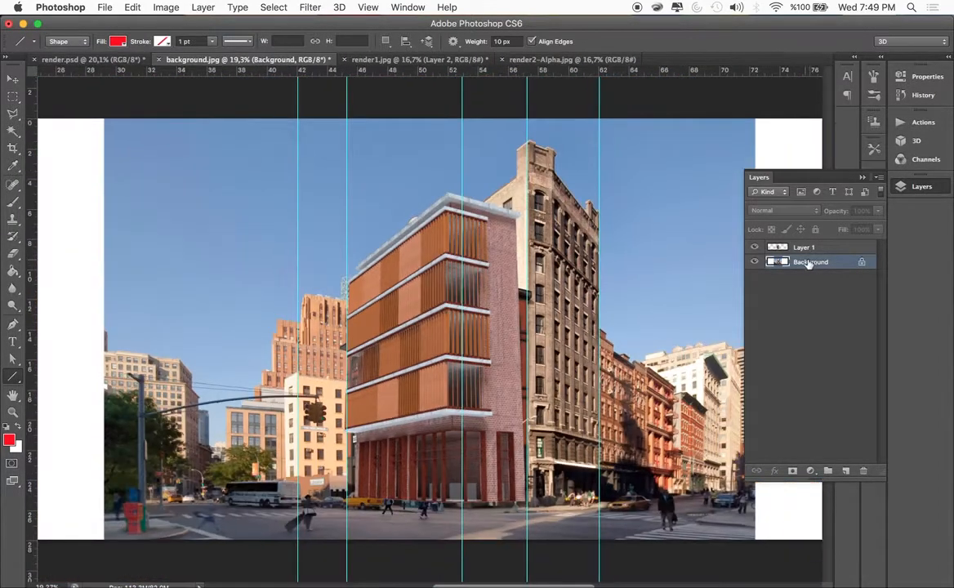
{"action": "left_click", "coordinate": [755, 248]}
{"action": "left_click_drag", "start_coordinate": [460, 279], "coordinate": [194, 537]}
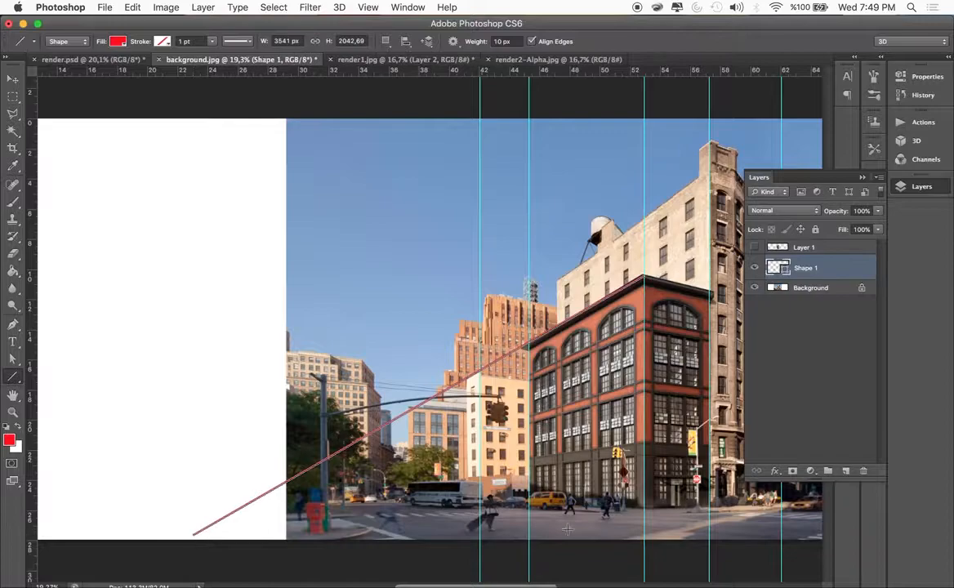
{"action": "left_click_drag", "start_coordinate": [644, 509], "coordinate": [146, 467]}
Draw red perspective lines along the roof and base edges of the corner building's right facade, extended across the blank canvas to the right
{"action": "scroll", "coordinate": [273, 425], "scroll_direction": "right", "scroll_amount": 8}
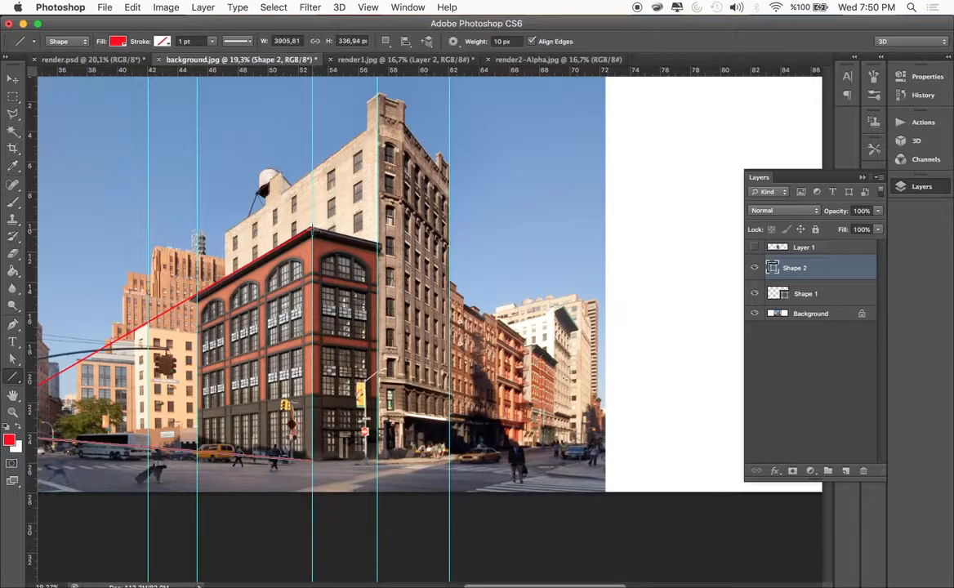
{"action": "mouse_move", "coordinate": [377, 245]}
{"action": "left_mouse_down"}
{"action": "mouse_move", "coordinate": [847, 377]}
{"action": "mouse_move", "coordinate": [745, 396]}
{"action": "mouse_move", "coordinate": [751, 408]}
{"action": "left_mouse_up"}
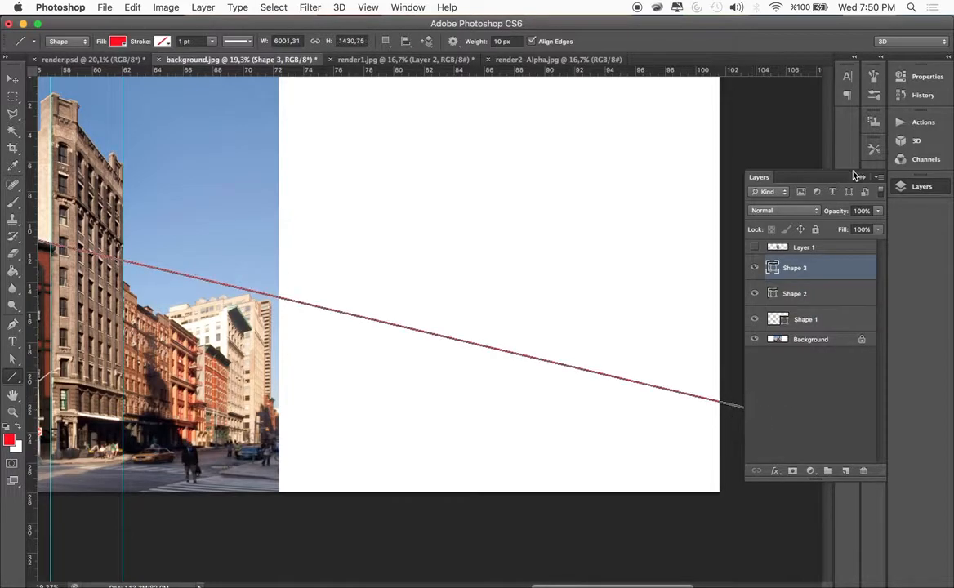
{"action": "left_click", "coordinate": [861, 179]}
{"action": "scroll", "coordinate": [594, 283], "scroll_direction": "left", "scroll_amount": 5}
{"action": "scroll", "coordinate": [594, 283], "scroll_direction": "down", "scroll_amount": 2}
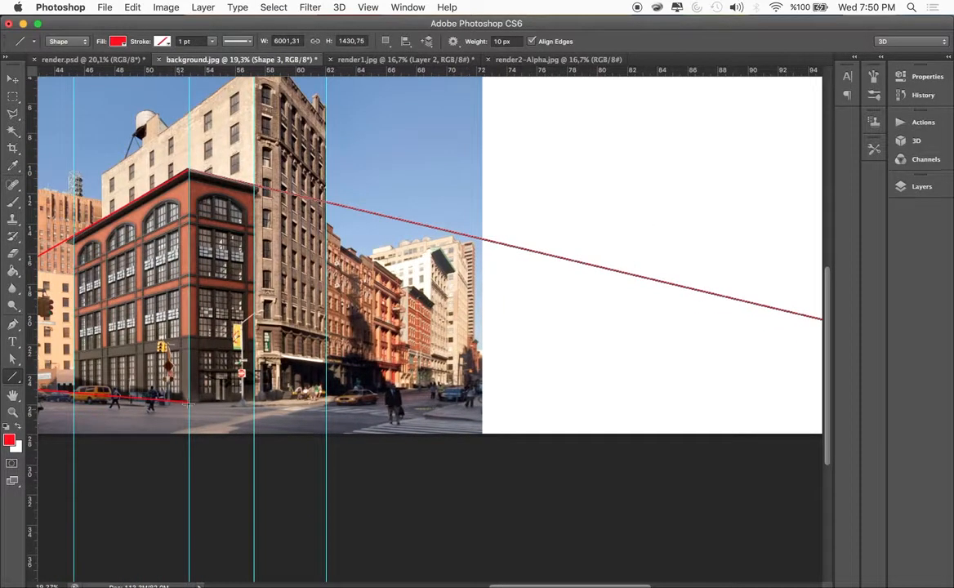
{"action": "left_click_drag", "start_coordinate": [188, 402], "coordinate": [799, 363]}
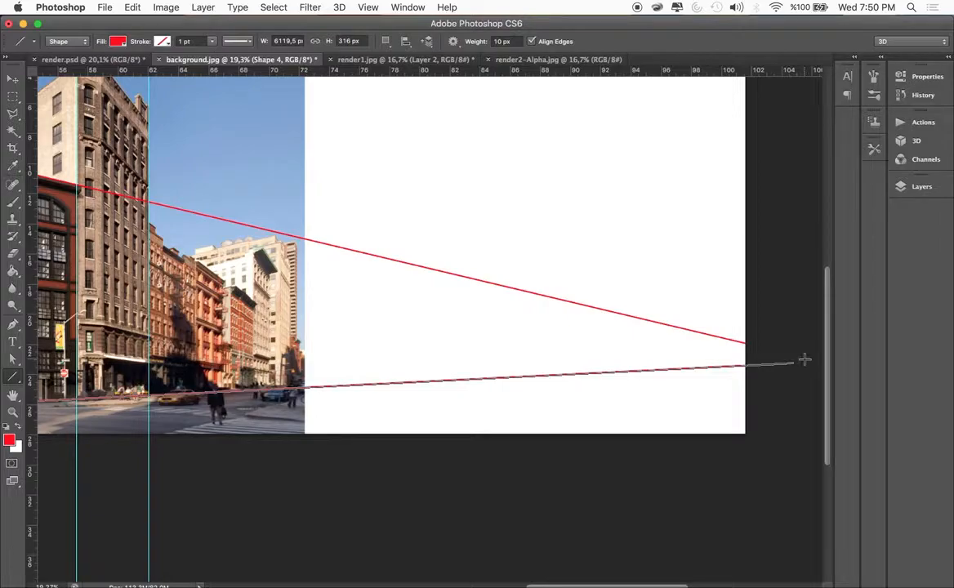
Draw a long red horizon line from the right end of the perspective lines to their crossing at the photo's left edge
{"action": "left_click_drag", "start_coordinate": [803, 360], "coordinate": [103, 375]}
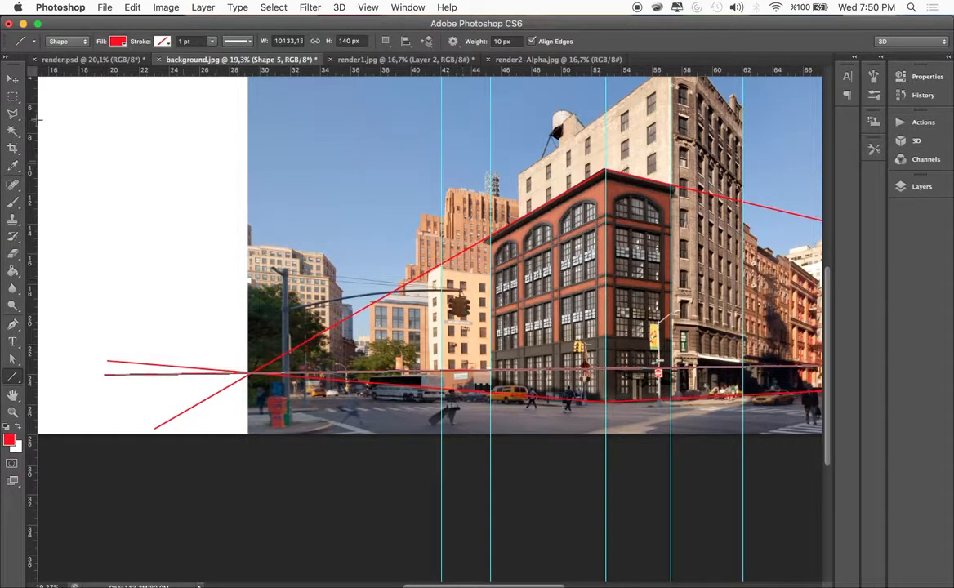
{"action": "left_click", "coordinate": [13, 78]}
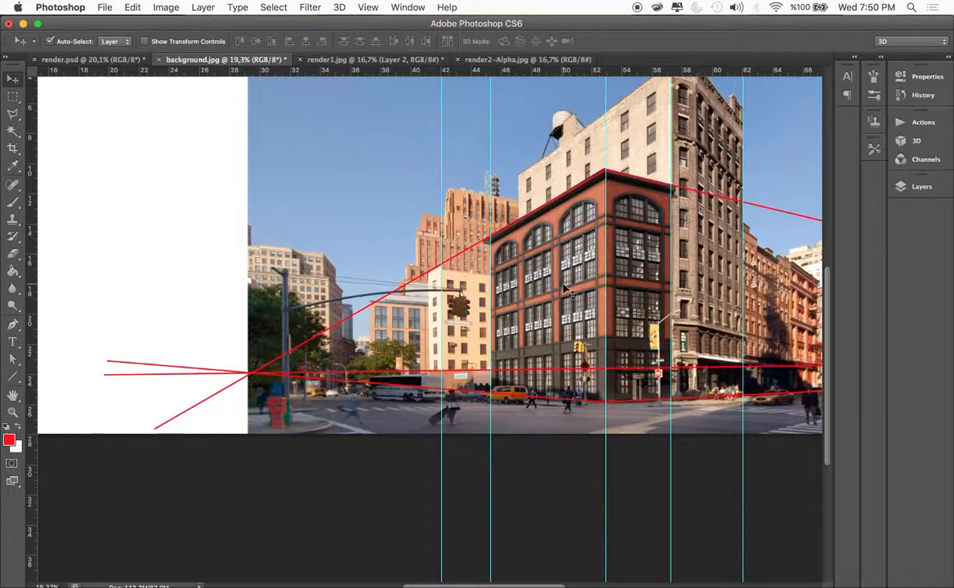
{"action": "scroll", "coordinate": [564, 290], "scroll_direction": "right", "scroll_amount": 10}
{"action": "scroll", "coordinate": [569, 291], "scroll_direction": "down", "scroll_amount": 5}
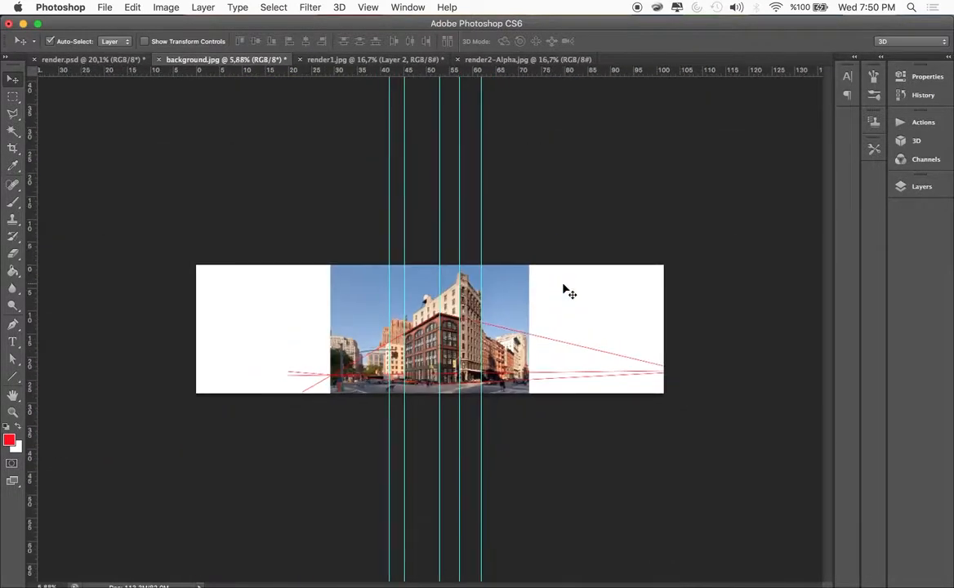
{"action": "scroll", "coordinate": [563, 288], "scroll_direction": "up", "scroll_amount": 6}
{"action": "scroll", "coordinate": [516, 265], "scroll_direction": "down", "scroll_amount": 2}
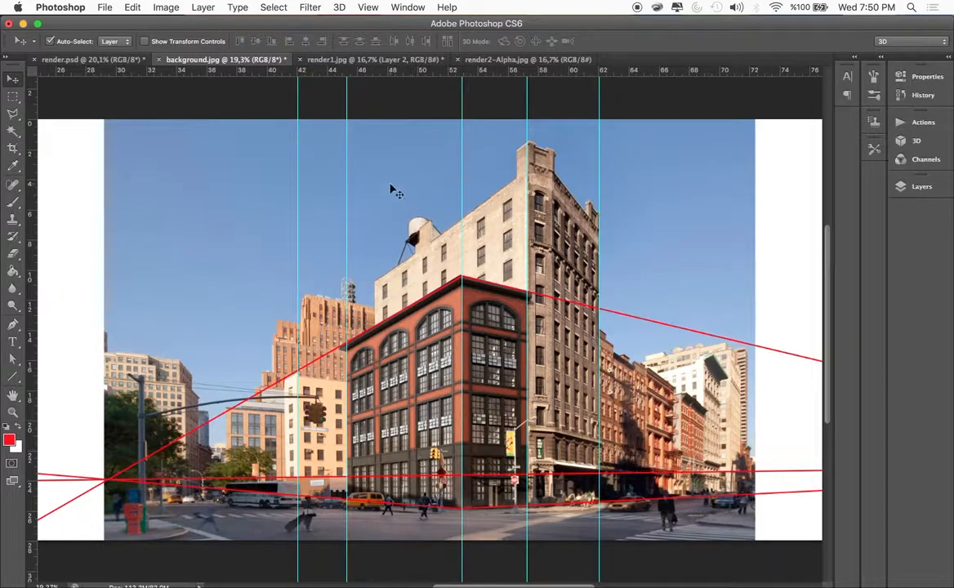
Show Layer 1 again and select the cut-out building
{"action": "left_click", "coordinate": [922, 186]}
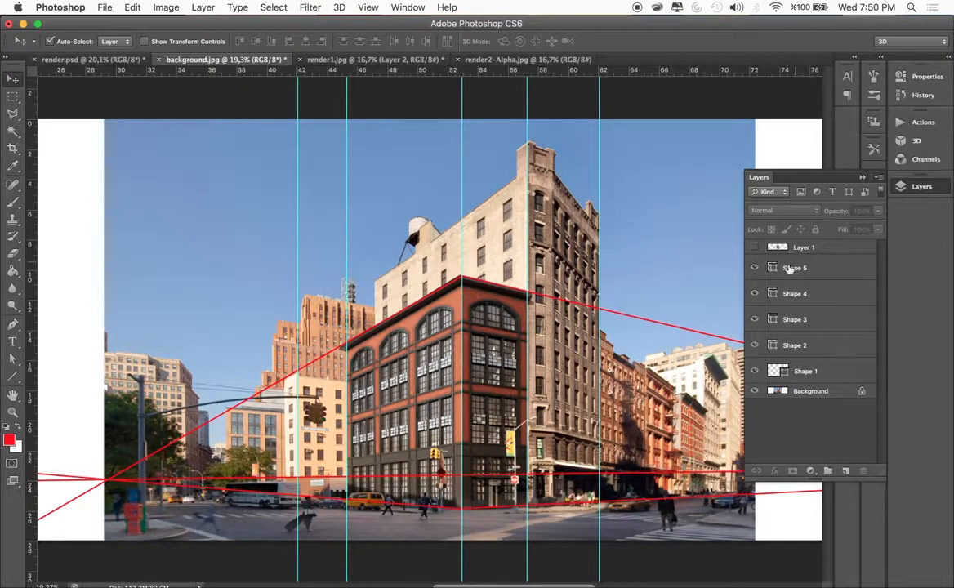
{"action": "left_click", "coordinate": [754, 248]}
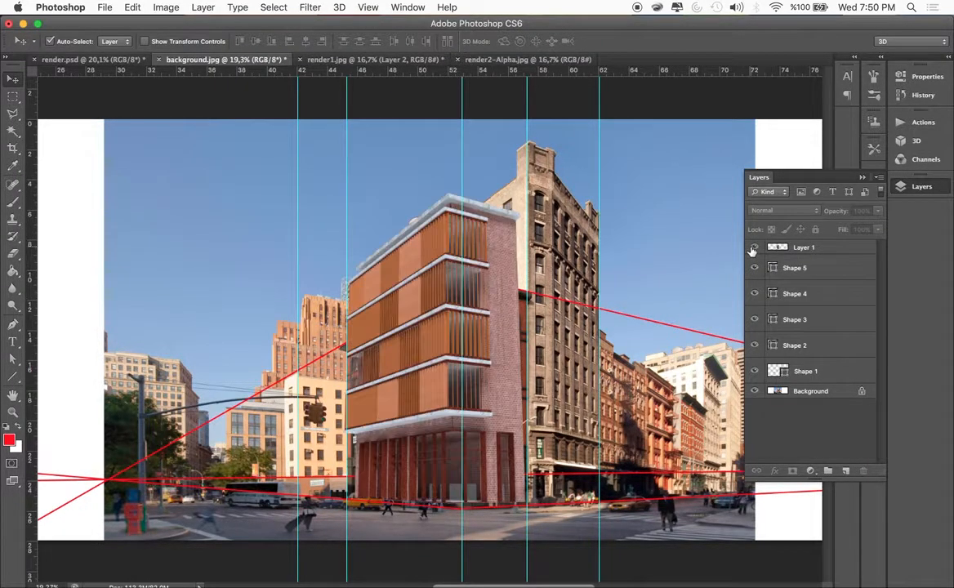
{"action": "left_click", "coordinate": [494, 309]}
{"action": "key", "text": "super+t"}
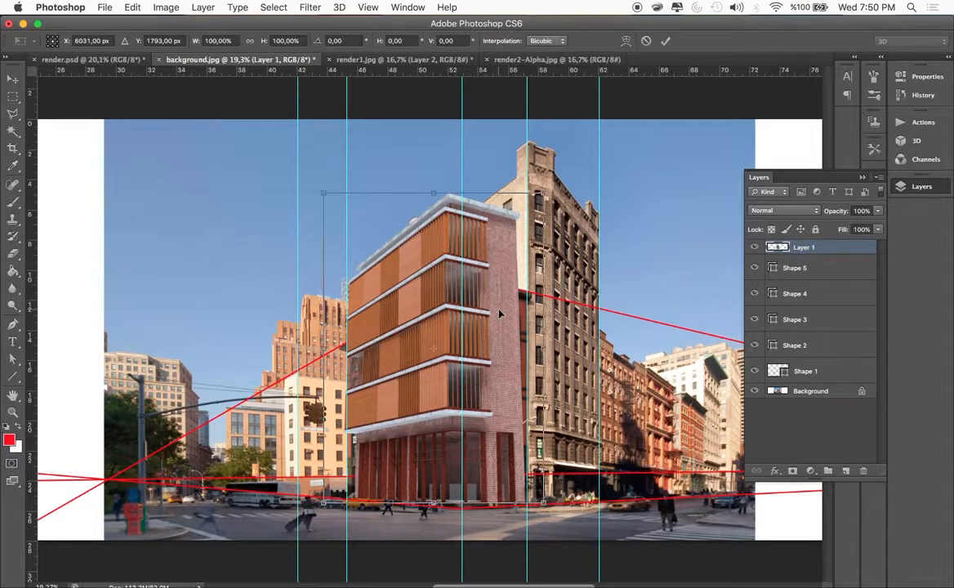
{"action": "left_click_drag", "start_coordinate": [541, 193], "coordinate": [609, 252]}
{"action": "scroll", "coordinate": [555, 313], "scroll_direction": "down", "scroll_amount": 1}
{"action": "scroll", "coordinate": [556, 312], "scroll_direction": "right", "scroll_amount": 1}
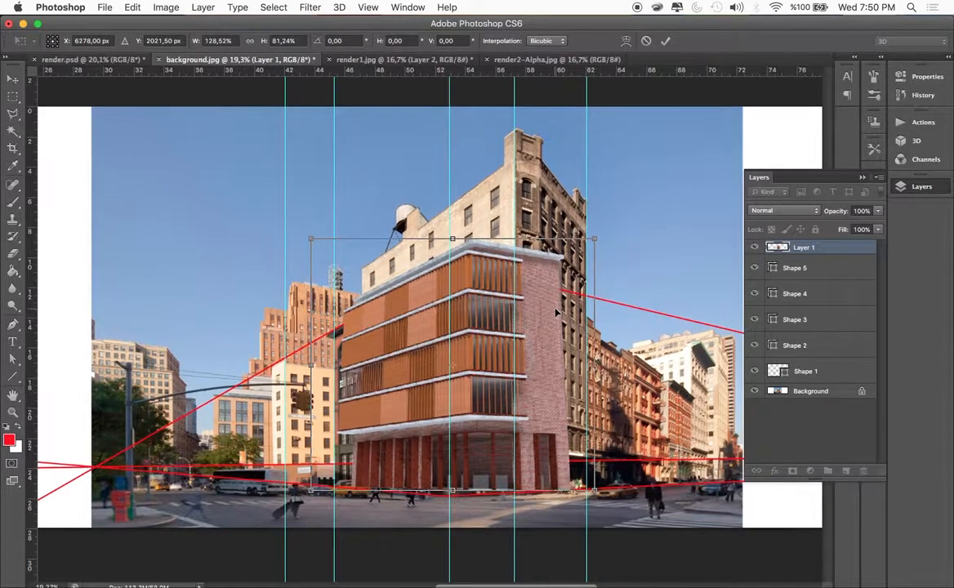
{"action": "key", "text": "ctrl+z"}
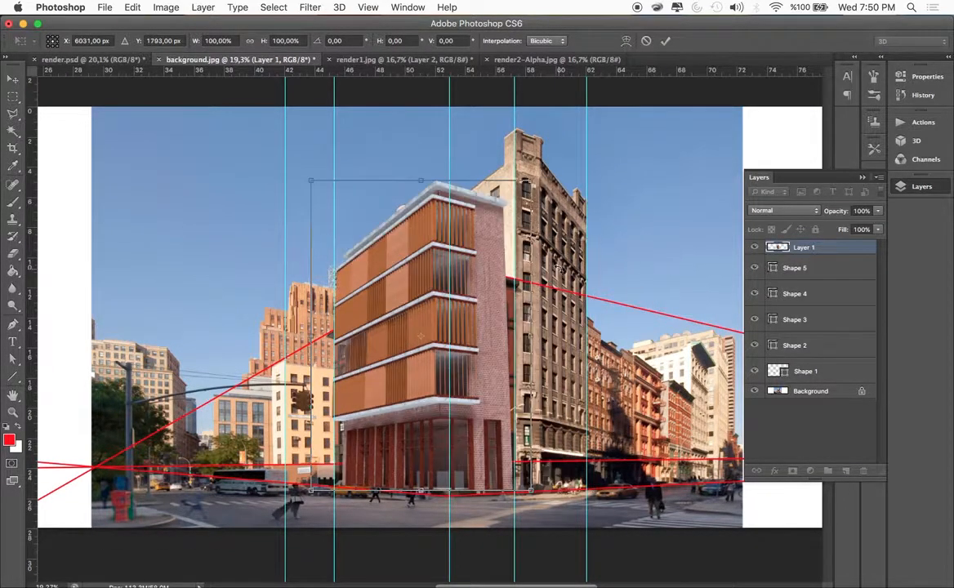
{"action": "key", "text": "Escape"}
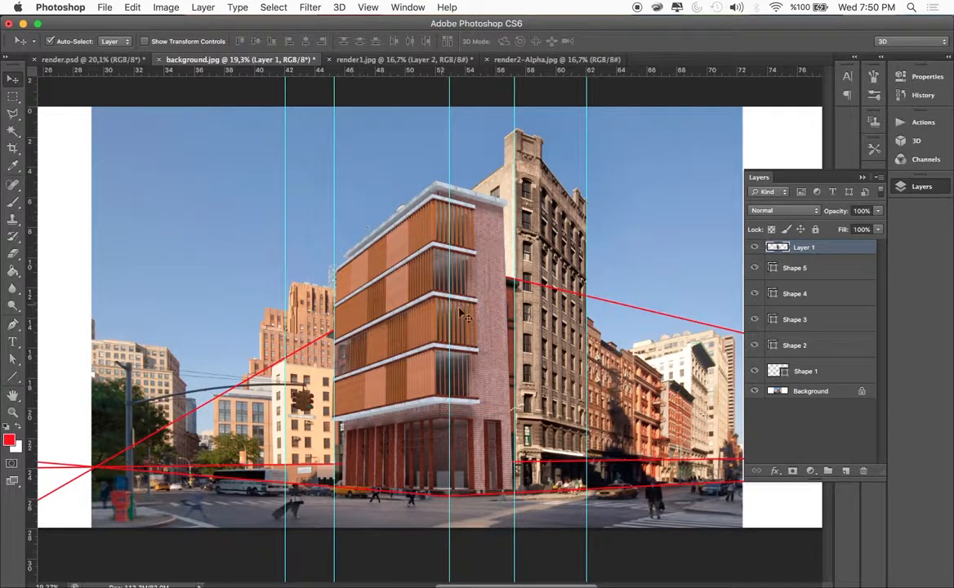
Scale the cut-out building to about 111% width and 85% height, and move it down so its roof meets the red perspective lines
{"action": "key", "text": "ctrl+t"}
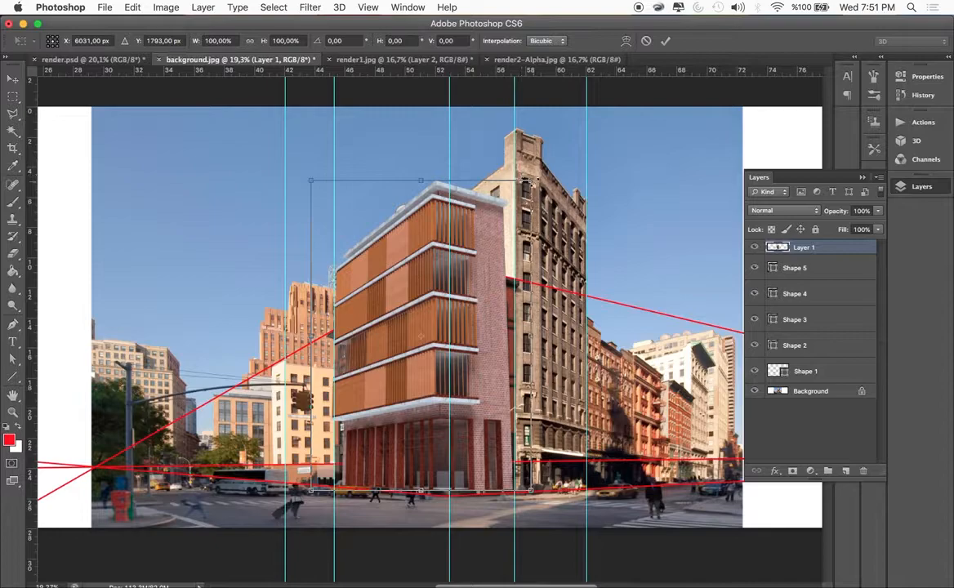
{"action": "left_click_drag", "start_coordinate": [529, 180], "coordinate": [556, 233]}
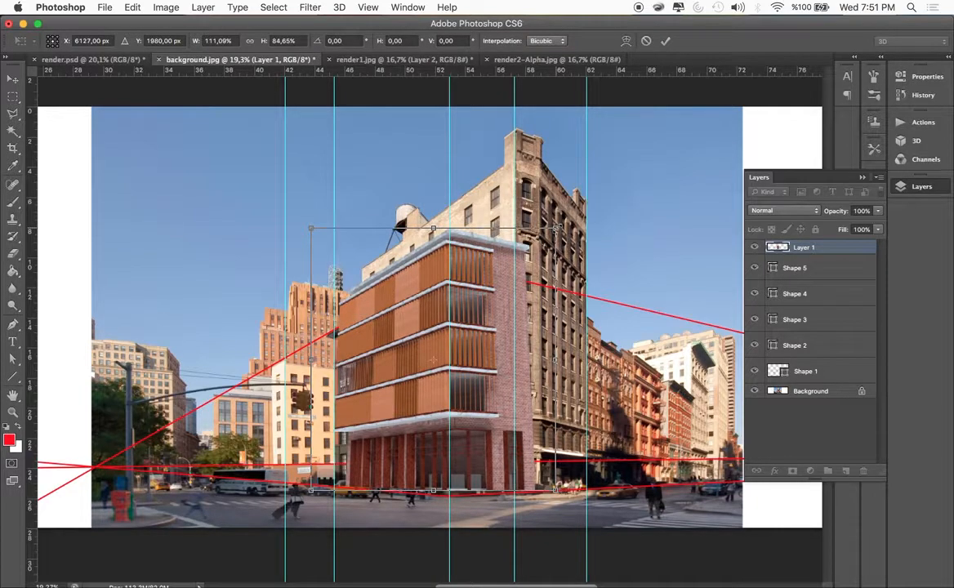
{"action": "key", "text": "Return"}
{"action": "left_click_drag", "start_coordinate": [486, 277], "coordinate": [498, 311]}
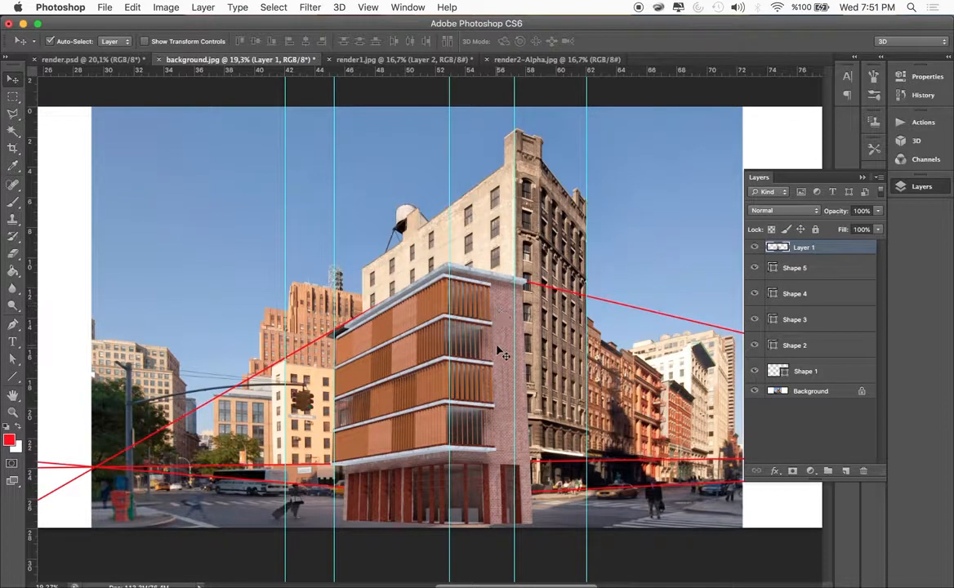
Shrink the cut-out building from its lower-right corner to reach the street line, and shift its front edge onto the vertical guide at the corner
{"action": "key", "text": "super+t"}
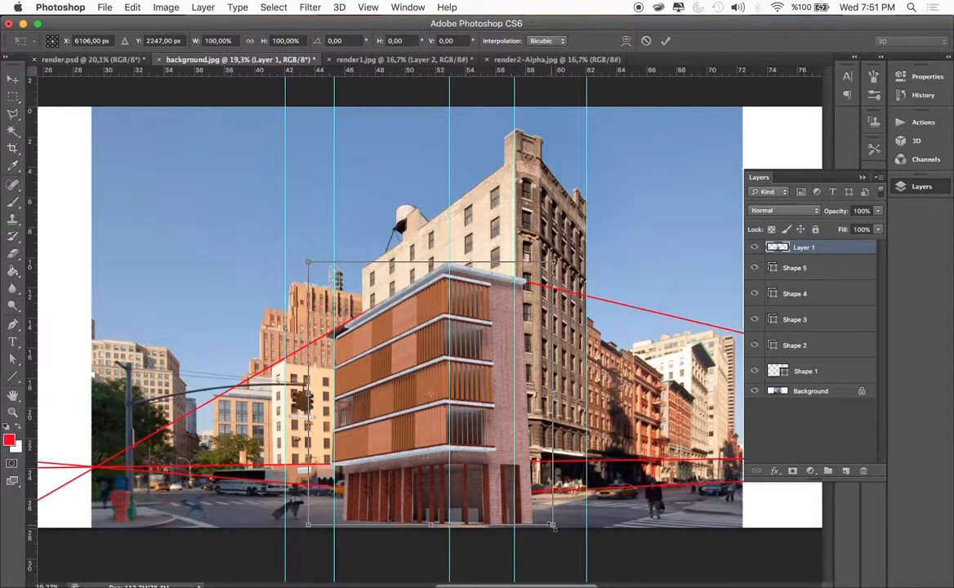
{"action": "left_click_drag", "start_coordinate": [551, 528], "coordinate": [527, 494]}
{"action": "key", "text": "Return"}
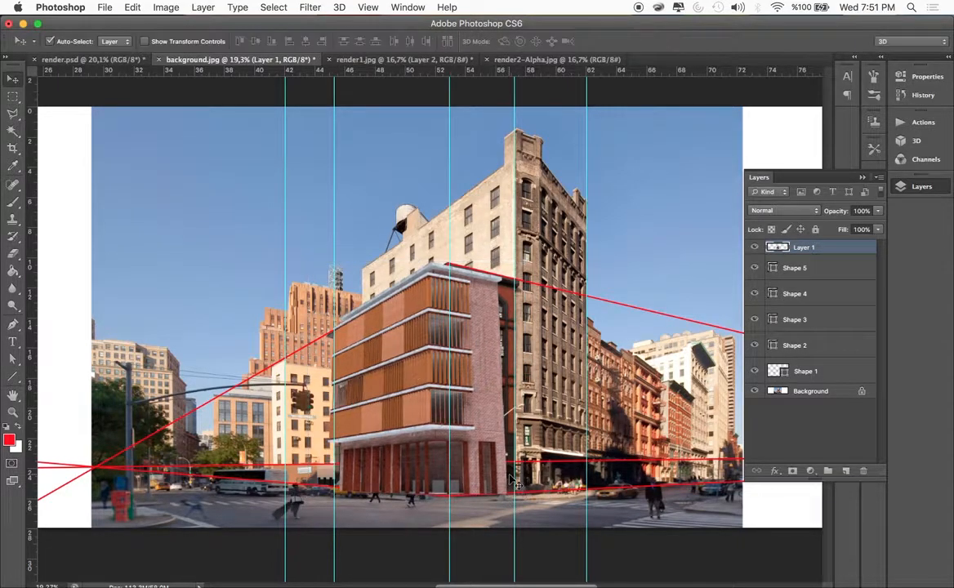
{"action": "left_click_drag", "start_coordinate": [472, 441], "coordinate": [492, 432]}
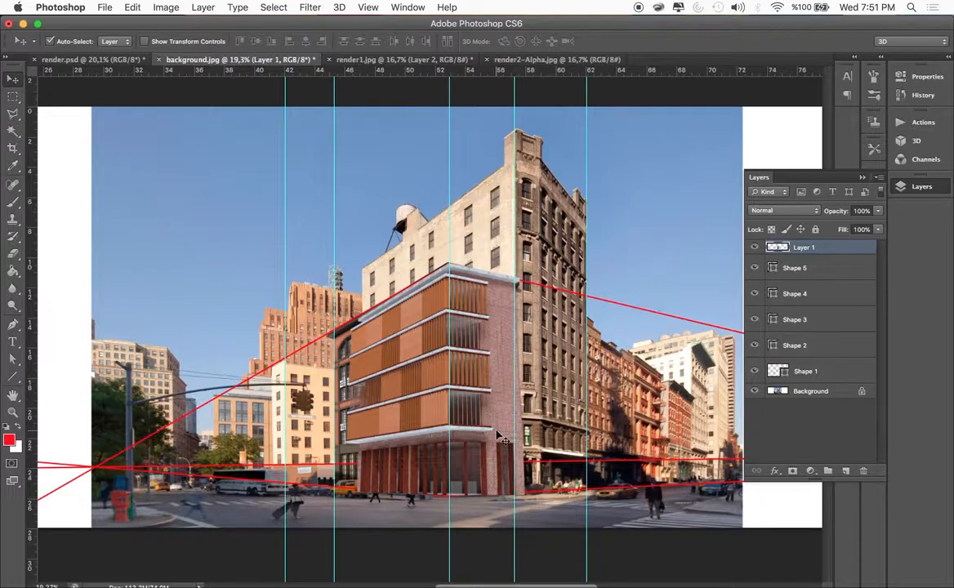
Transform the cut-out building in Perspective mode, adjusting its corners to about 101% width, 103% height and 2.9° horizontal skew
{"action": "key", "text": "ctrl+t"}
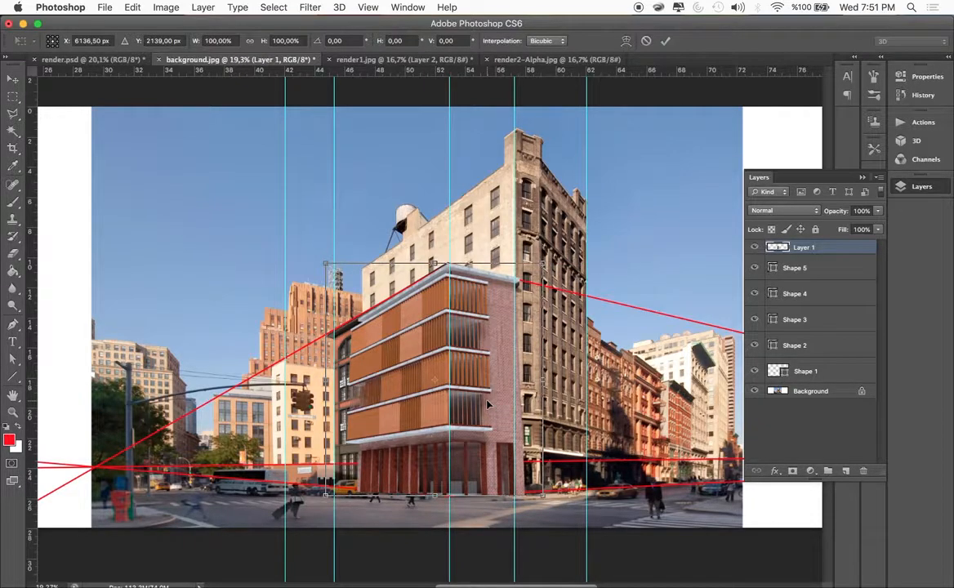
{"action": "right_click", "coordinate": [488, 330]}
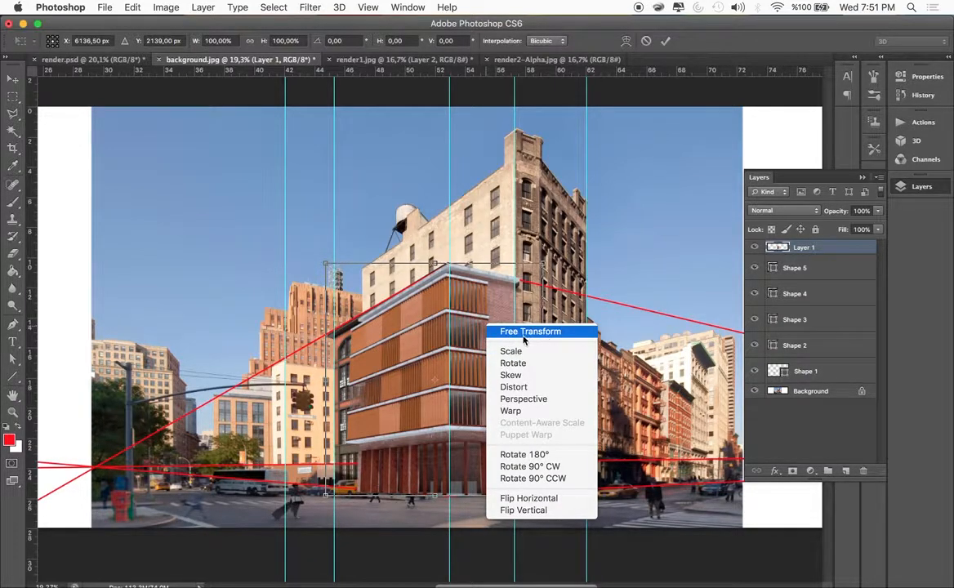
{"action": "left_click", "coordinate": [521, 399]}
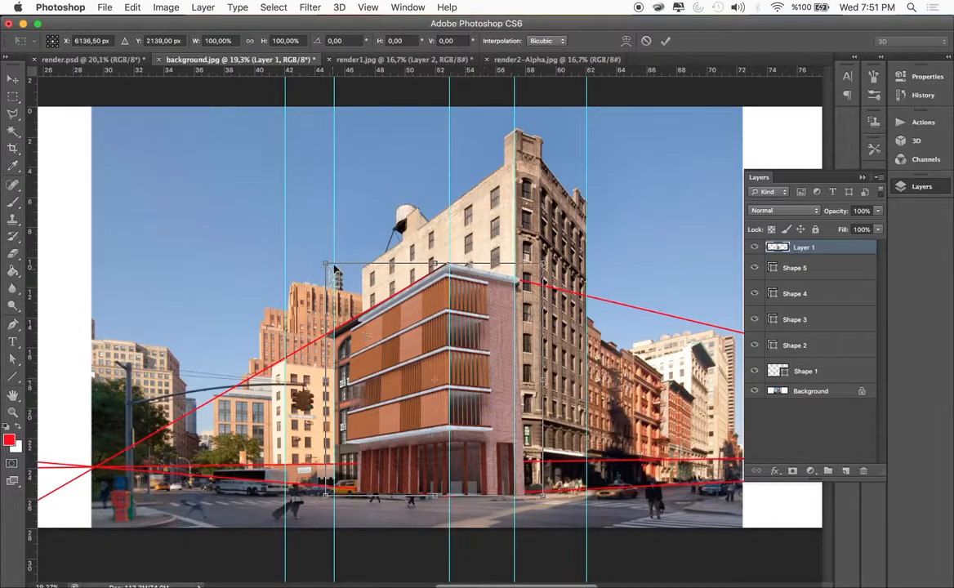
{"action": "mouse_move", "coordinate": [327, 267]}
{"action": "left_mouse_down"}
{"action": "mouse_move", "coordinate": [313, 247]}
{"action": "mouse_move", "coordinate": [314, 263]}
{"action": "mouse_move", "coordinate": [319, 242]}
{"action": "mouse_move", "coordinate": [316, 265]}
{"action": "mouse_move", "coordinate": [321, 254]}
{"action": "left_mouse_up"}
{"action": "left_click_drag", "start_coordinate": [325, 504], "coordinate": [330, 504]}
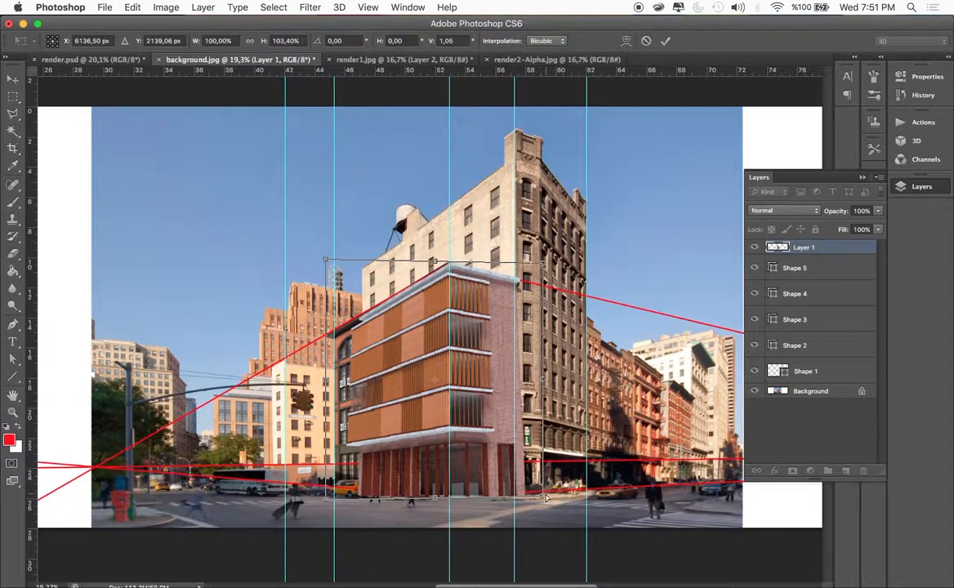
{"action": "left_click_drag", "start_coordinate": [543, 497], "coordinate": [536, 492]}
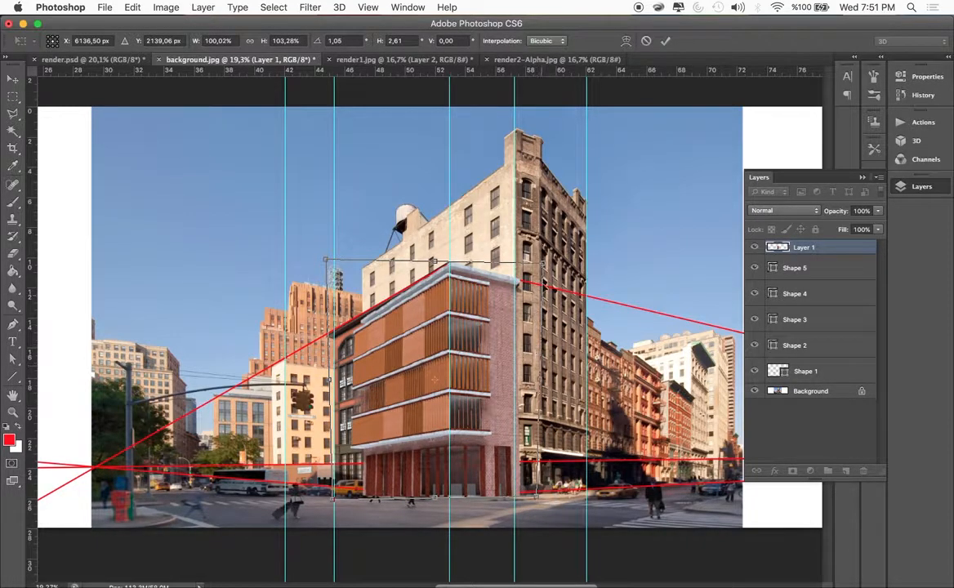
{"action": "left_click_drag", "start_coordinate": [543, 265], "coordinate": [542, 265]}
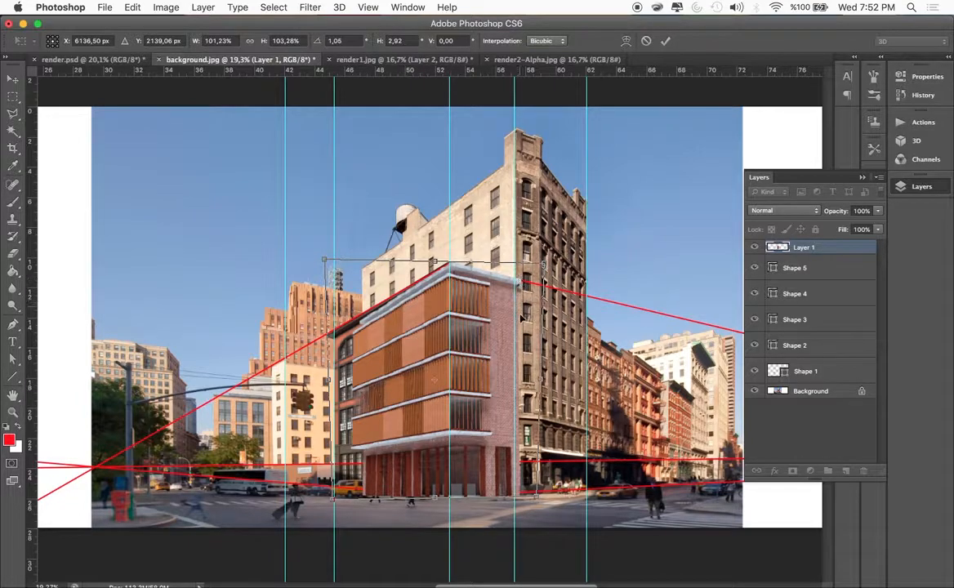
Nudge the building left and slightly up, to about X 6105 px and Y 2129 px
{"action": "key", "text": "Left"}
{"action": "key", "text": "Left"}
{"action": "key", "text": "Left"}
{"action": "key", "text": "Left"}
{"action": "key", "text": "Left"}
{"action": "key", "text": "Left"}
{"action": "key", "text": "Left"}
{"action": "key", "text": "Left"}
{"action": "key", "text": "Left"}
{"action": "key", "text": "Up"}
{"action": "key", "text": "Up"}
{"action": "key", "text": "Right"}
{"action": "key", "text": "Right"}
{"action": "key", "text": "Right"}
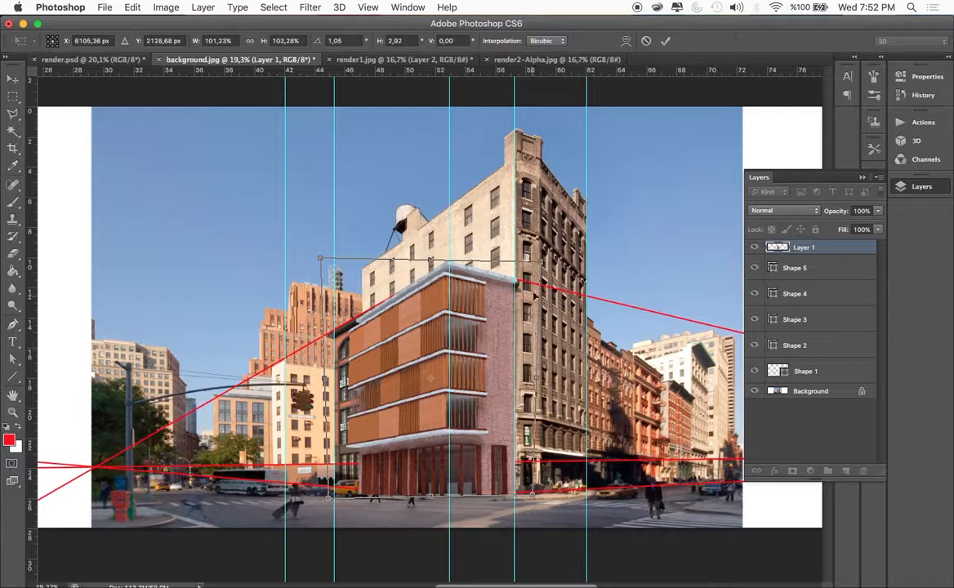
Widen the building's top in perspective to about 104.9% width, apply the transform, and fine-tune its position against the guides
{"action": "left_click_drag", "start_coordinate": [542, 264], "coordinate": [545, 265]}
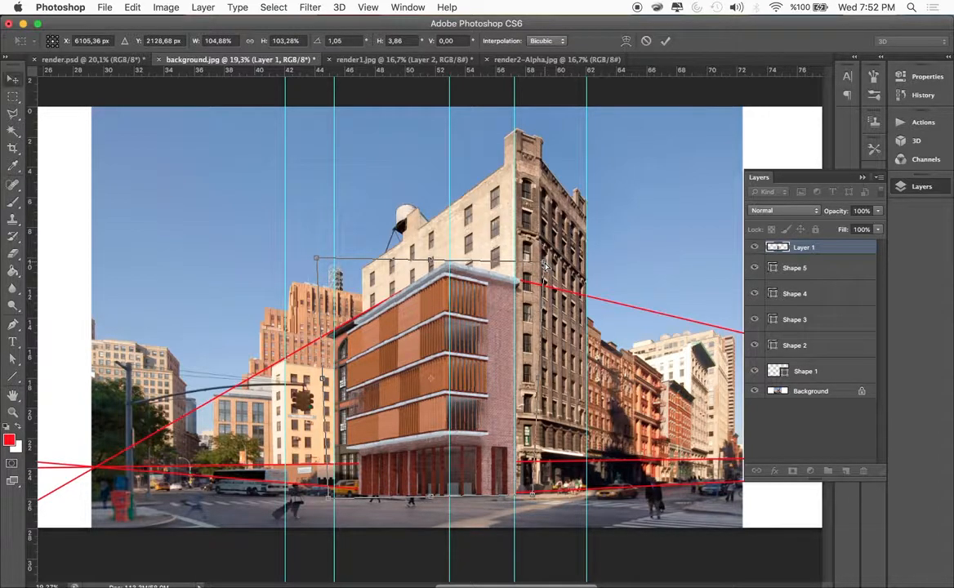
{"action": "key", "text": "Return"}
{"action": "left_click_drag", "start_coordinate": [421, 387], "coordinate": [421, 384]}
{"action": "left_click_drag", "start_coordinate": [490, 404], "coordinate": [491, 404]}
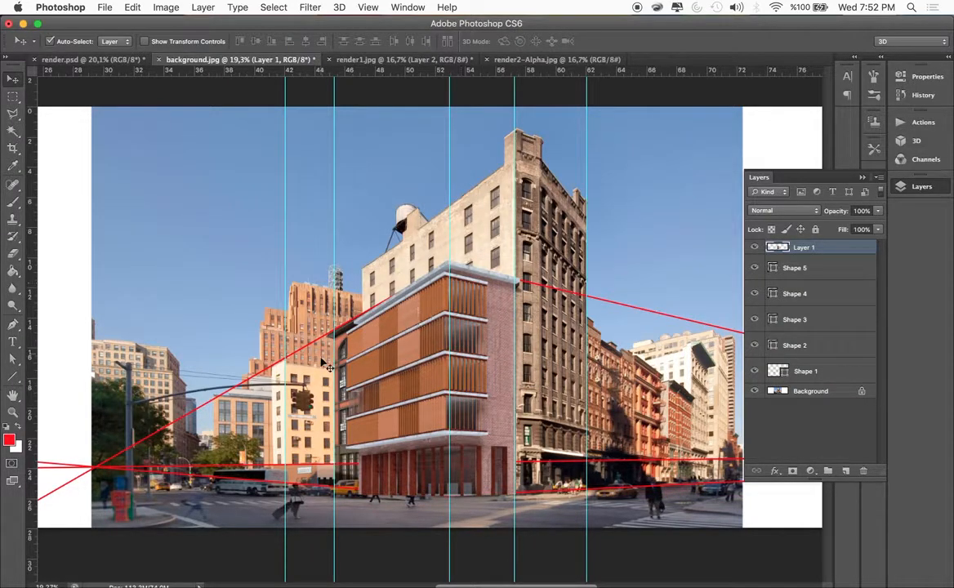
Distort the cut-out building to about 106.8% width and 2.1° horizontal skew, fitting its edges to the perspective lines, and apply the transform
{"action": "key", "text": "super+t"}
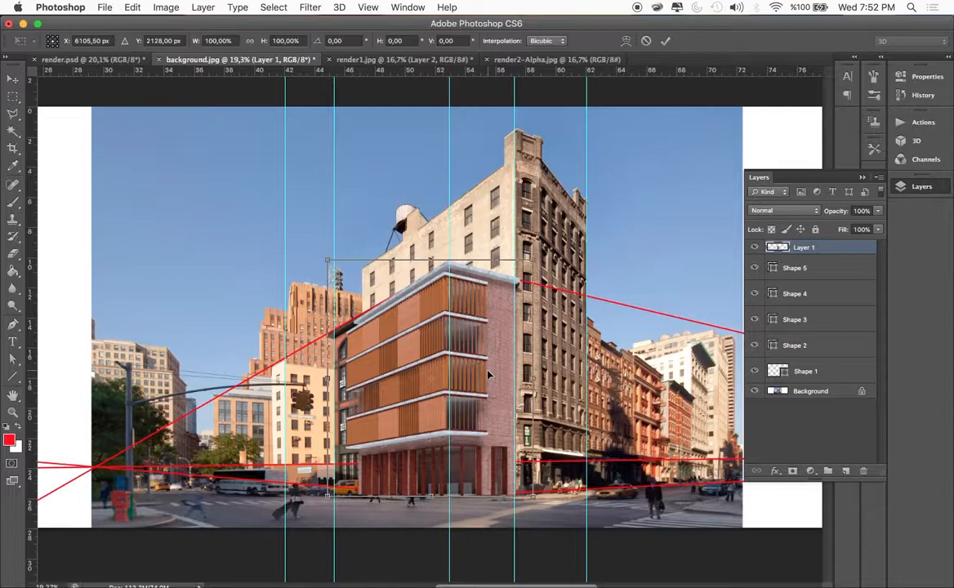
{"action": "right_click", "coordinate": [486, 363]}
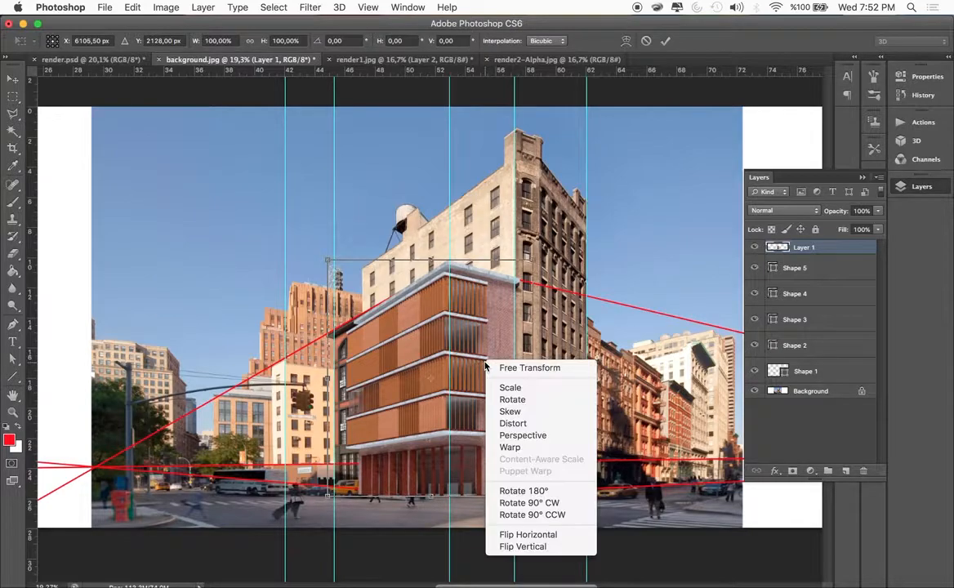
{"action": "left_click", "coordinate": [509, 423]}
{"action": "left_click_drag", "start_coordinate": [327, 381], "coordinate": [310, 382]}
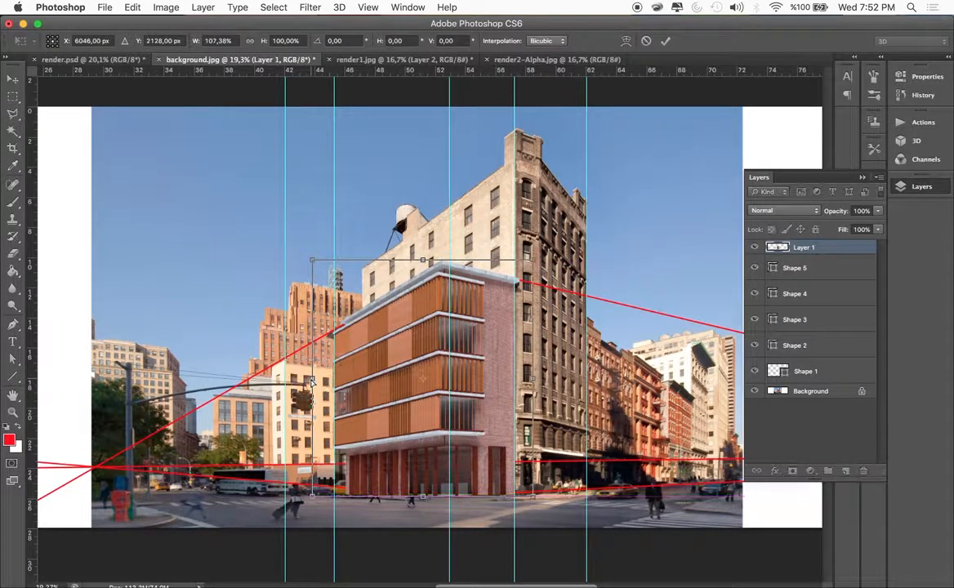
{"action": "left_click_drag", "start_coordinate": [311, 495], "coordinate": [313, 491]}
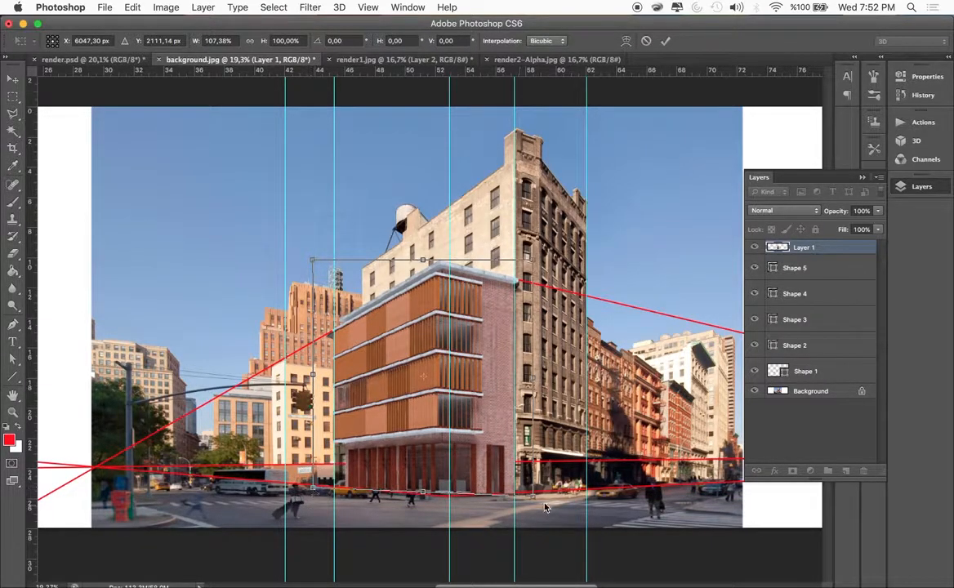
{"action": "left_click_drag", "start_coordinate": [534, 499], "coordinate": [532, 497]}
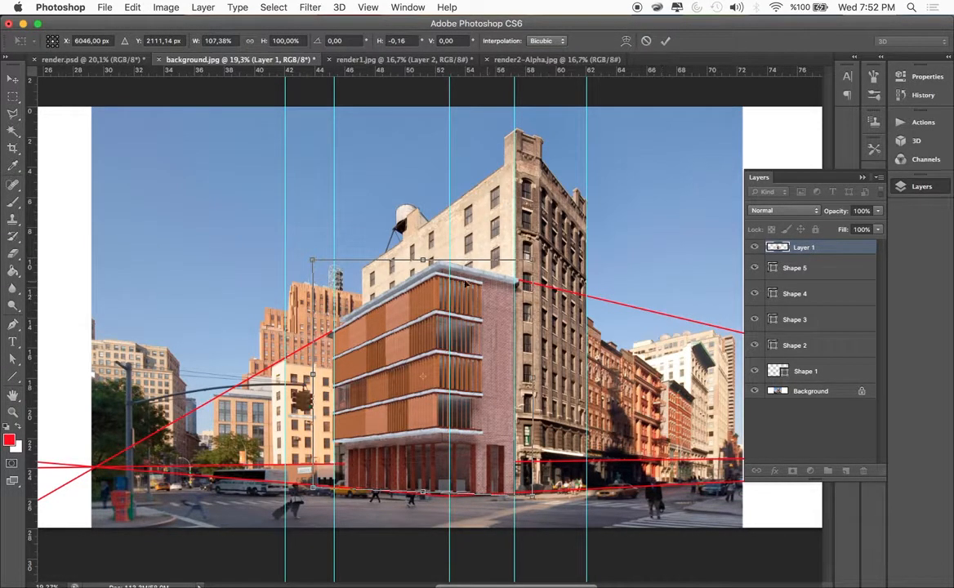
{"action": "left_click_drag", "start_coordinate": [314, 264], "coordinate": [319, 272]}
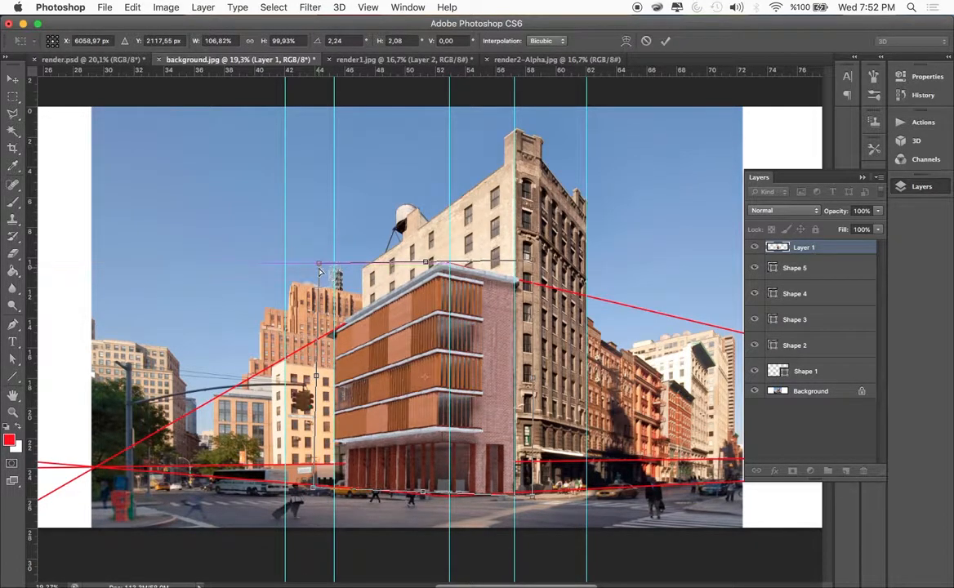
{"action": "key", "text": "Return"}
Move the building's Layer 1 below all the shape layers, and shift the building slightly so its front corner meets the vertical guide
{"action": "left_click_drag", "start_coordinate": [800, 250], "coordinate": [785, 361]}
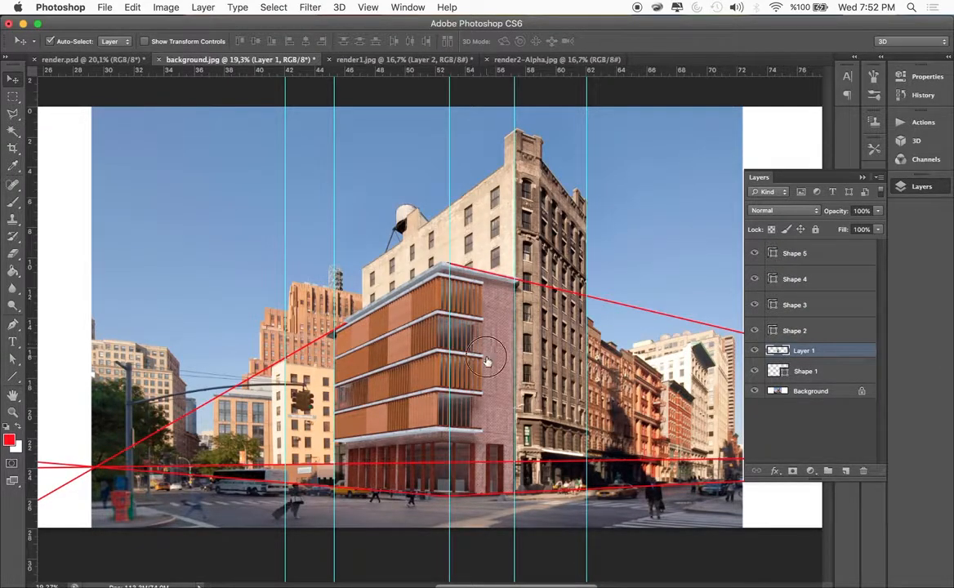
{"action": "left_click_drag", "start_coordinate": [783, 352], "coordinate": [782, 380]}
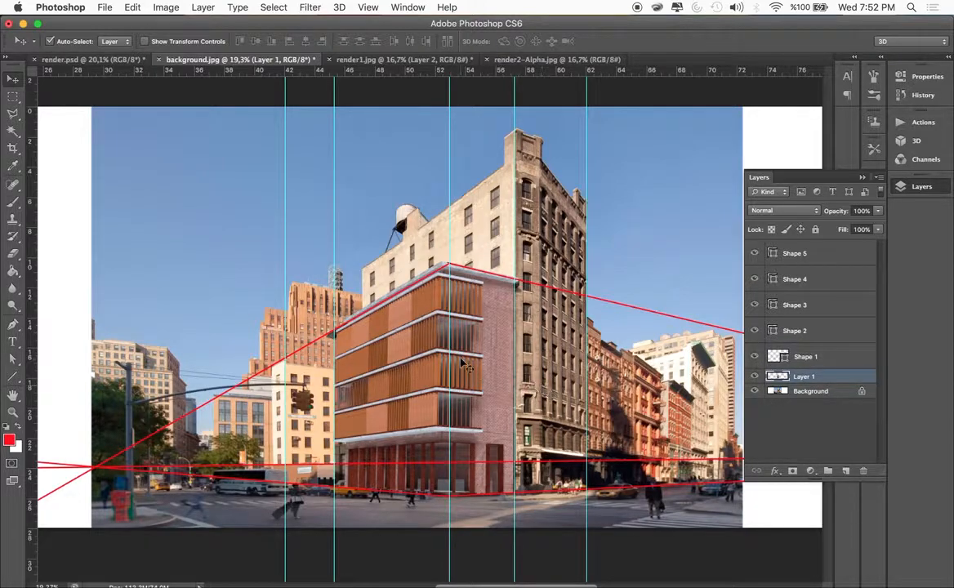
{"action": "left_click_drag", "start_coordinate": [486, 360], "coordinate": [494, 365]}
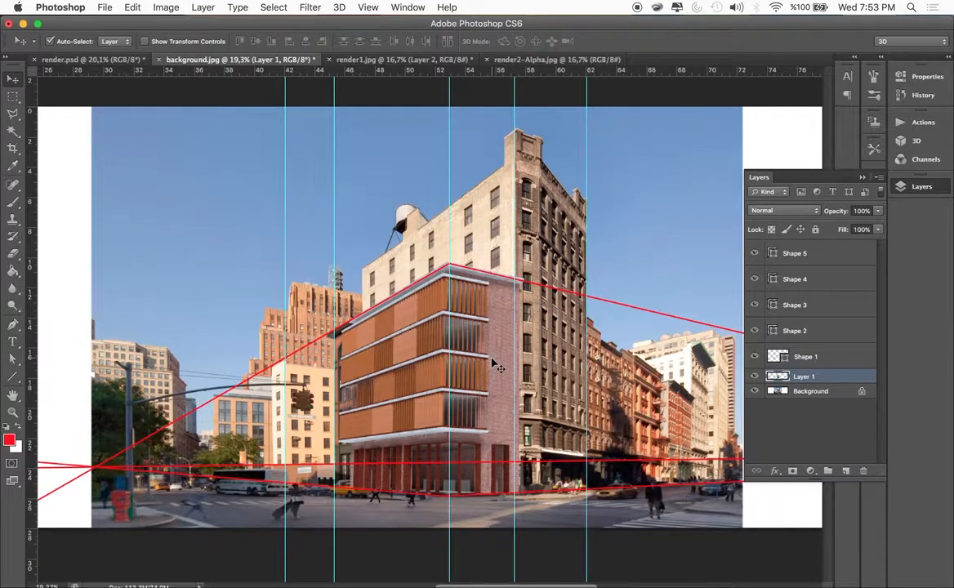
Warp the building by slightly raising both lower corners and its upper-left corner toward the perspective lines, and apply the warp
{"action": "key", "text": "super+t"}
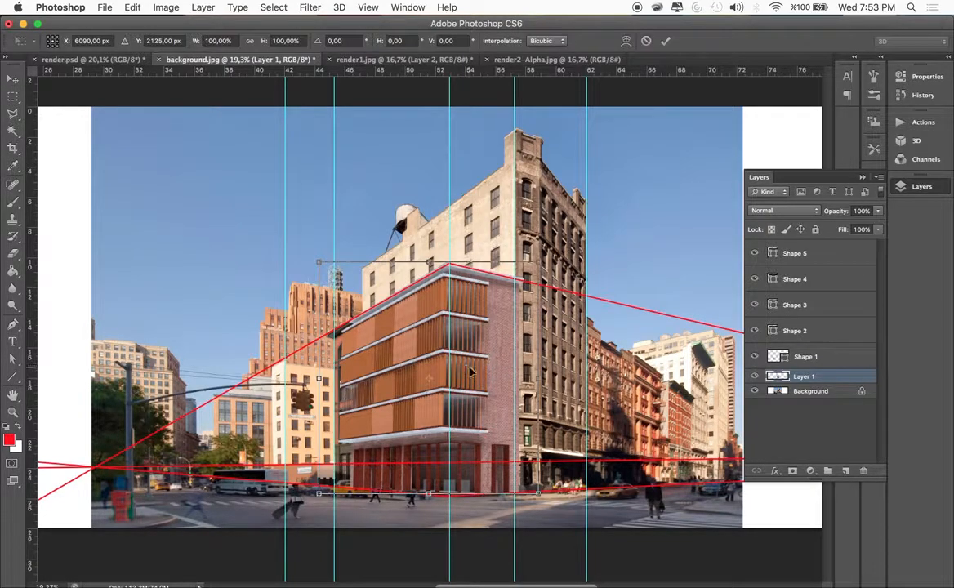
{"action": "right_click", "coordinate": [471, 371]}
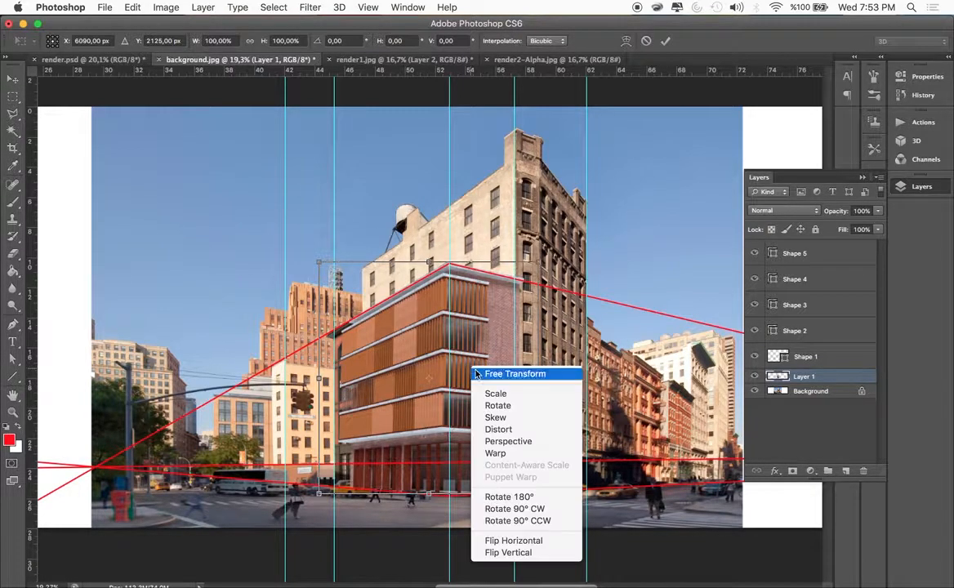
{"action": "left_click", "coordinate": [495, 452]}
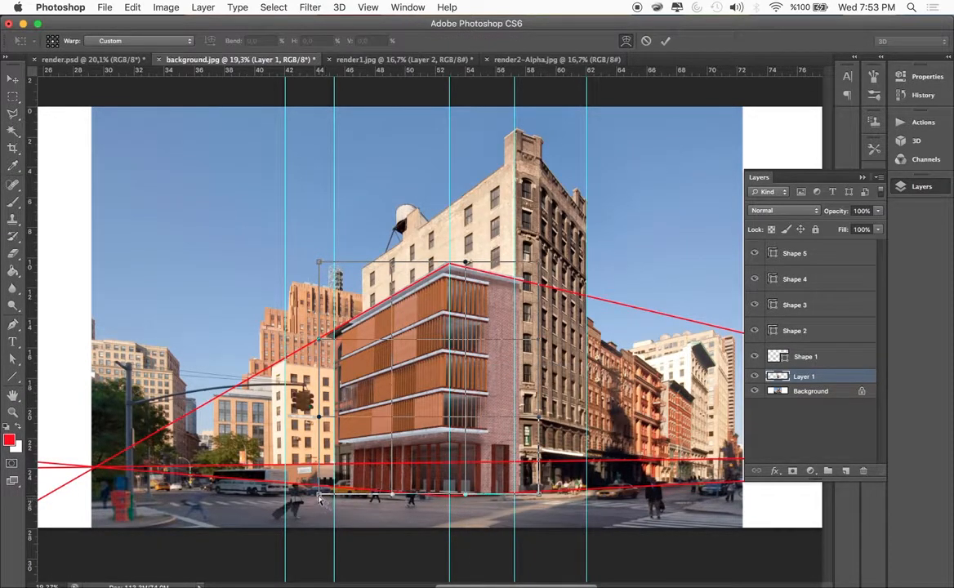
{"action": "left_click_drag", "start_coordinate": [318, 496], "coordinate": [314, 491]}
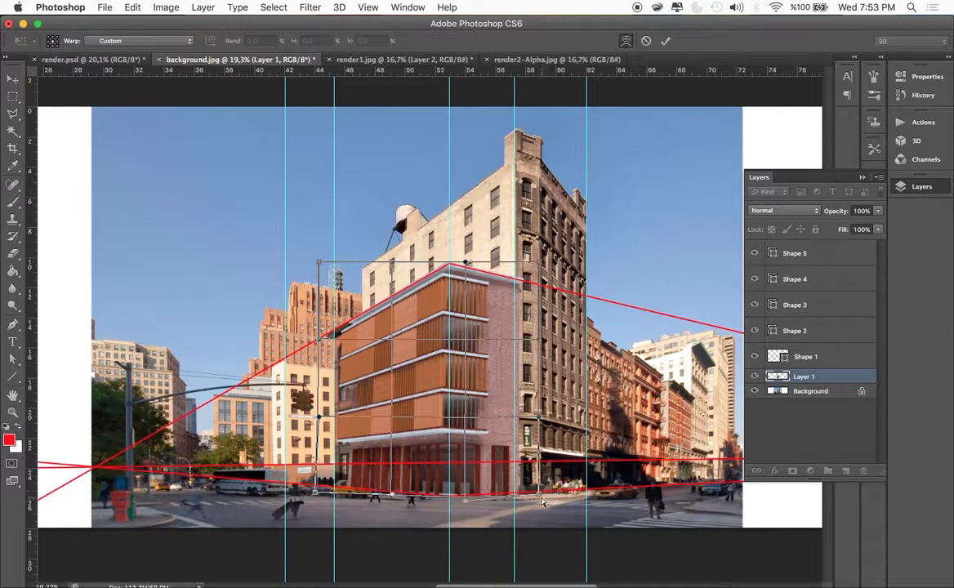
{"action": "left_click_drag", "start_coordinate": [538, 495], "coordinate": [535, 490]}
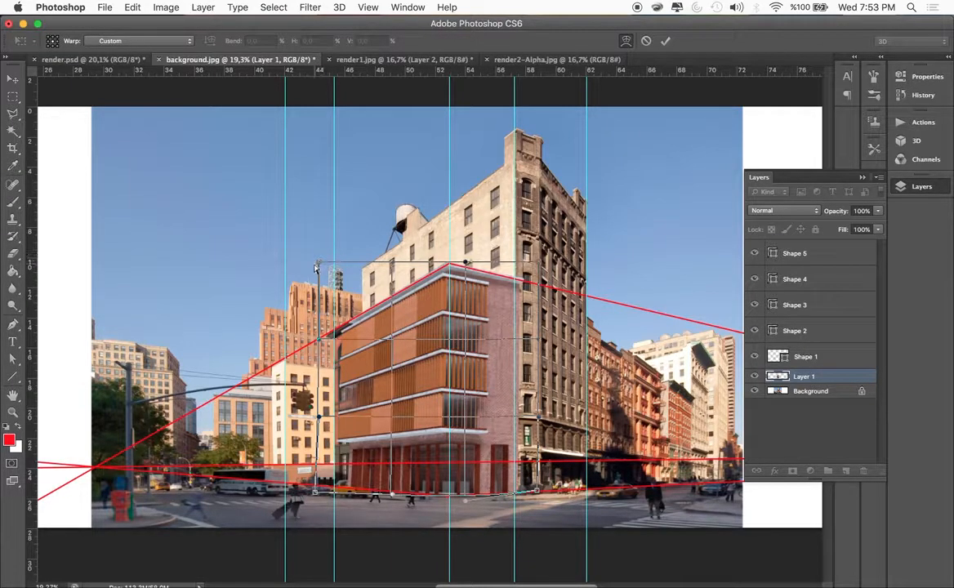
{"action": "left_click_drag", "start_coordinate": [319, 262], "coordinate": [317, 260]}
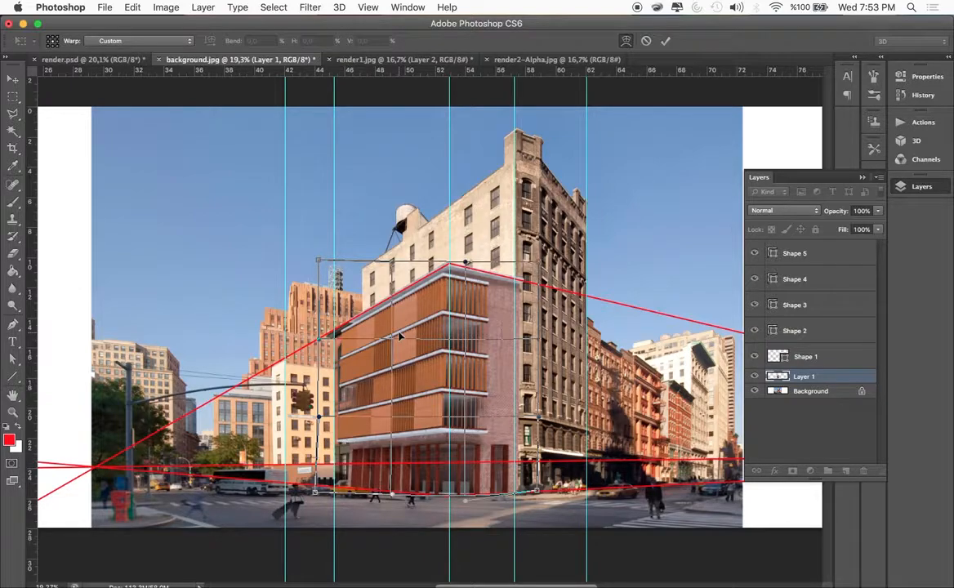
{"action": "key", "text": "Return"}
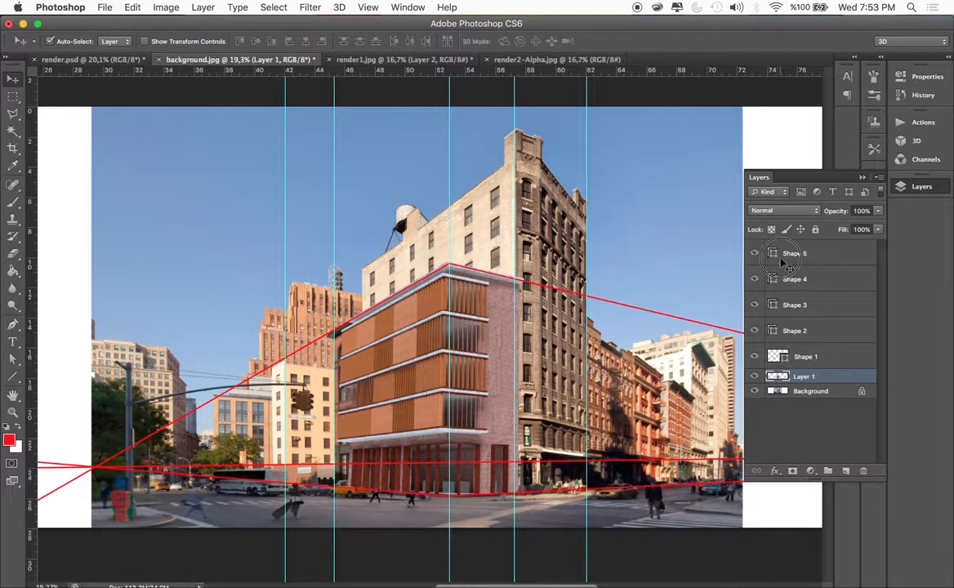
Delete the perspective line layers Shape 2 to Shape 5, as well as the Shape 1 layer
{"action": "left_click", "coordinate": [790, 253]}
{"action": "left_click", "coordinate": [792, 330]}
{"action": "left_click", "coordinate": [789, 257], "text": "shift"}
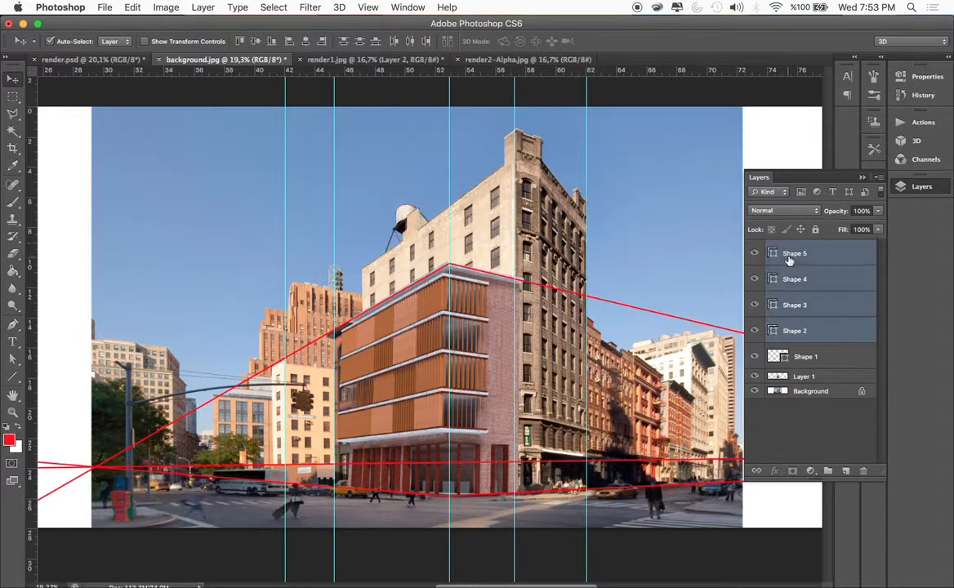
{"action": "key", "text": "Delete"}
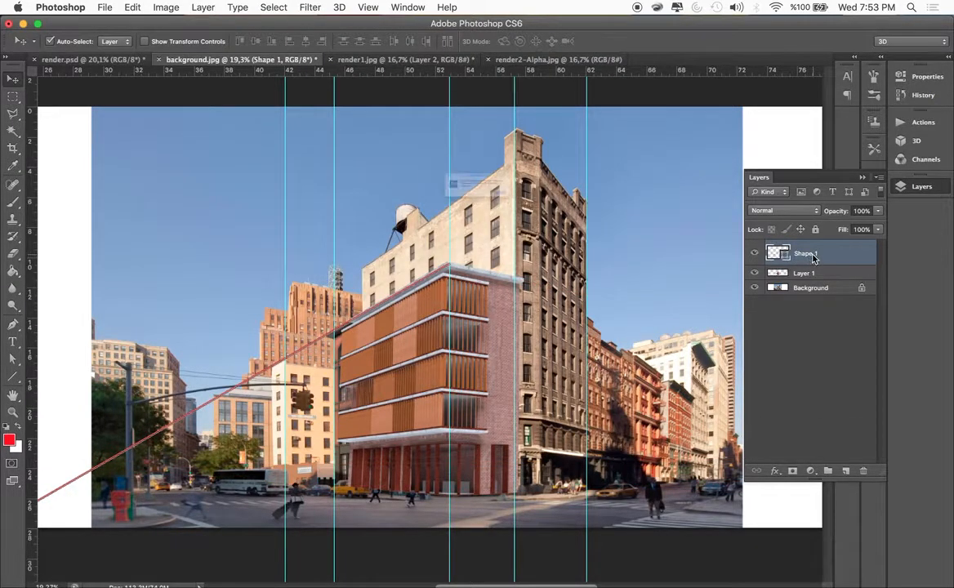
{"action": "key", "text": "Delete"}
{"action": "left_click", "coordinate": [574, 216]}
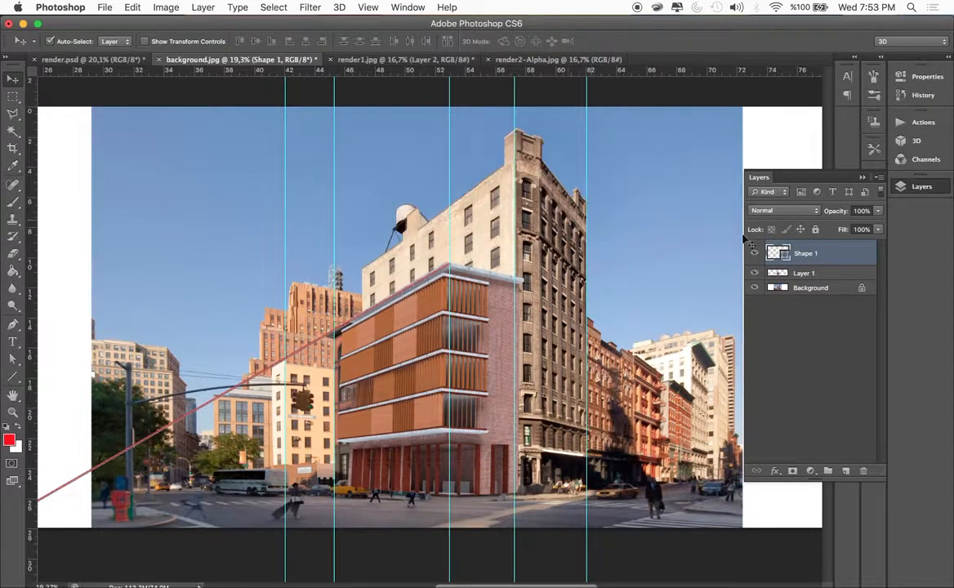
{"action": "left_click", "coordinate": [862, 472]}
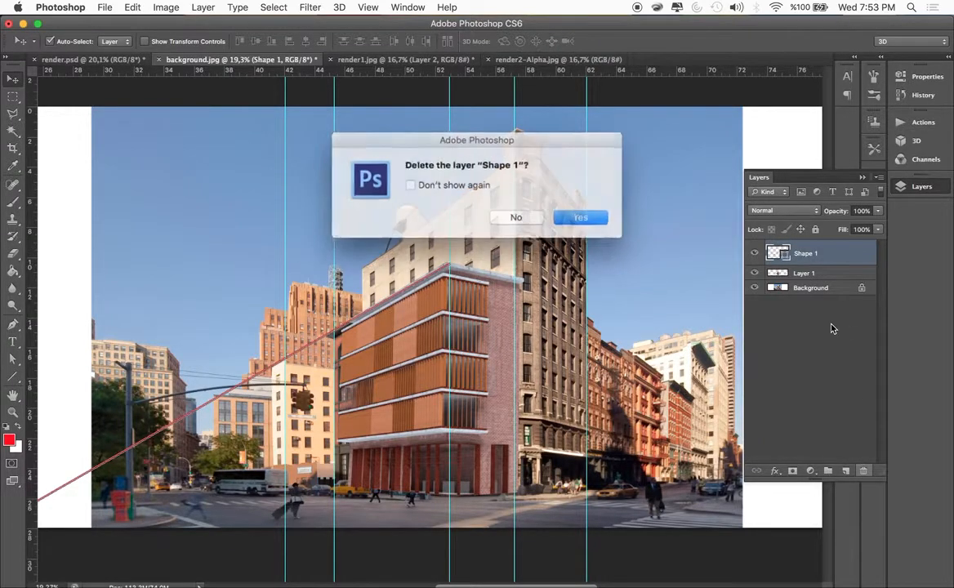
{"action": "left_click", "coordinate": [575, 217]}
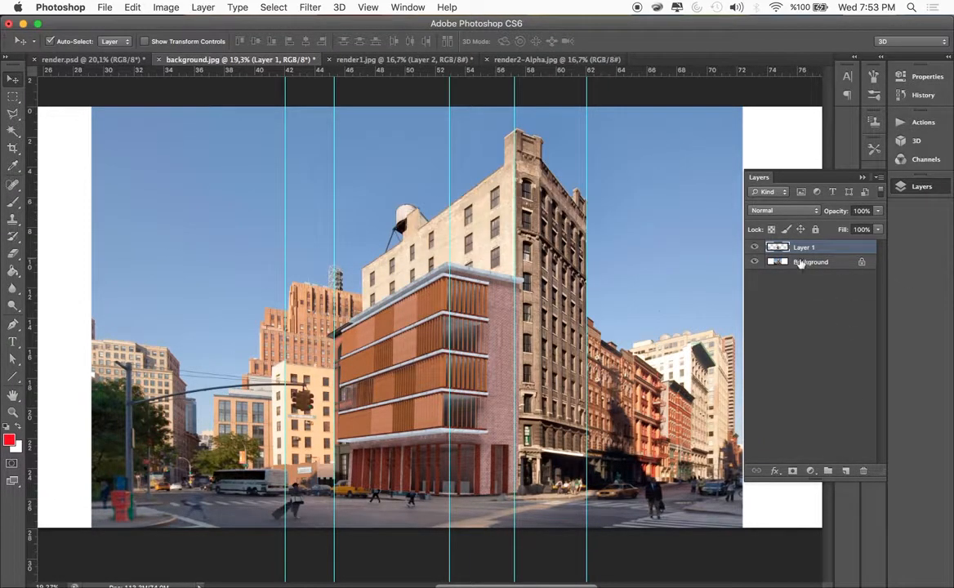
Switch to the render.psd document and nudge its cut-out building slightly to the right against the neighbouring tower
{"action": "scroll", "coordinate": [645, 283], "scroll_direction": "down", "scroll_amount": 8}
{"action": "scroll", "coordinate": [645, 283], "scroll_direction": "up", "scroll_amount": 6}
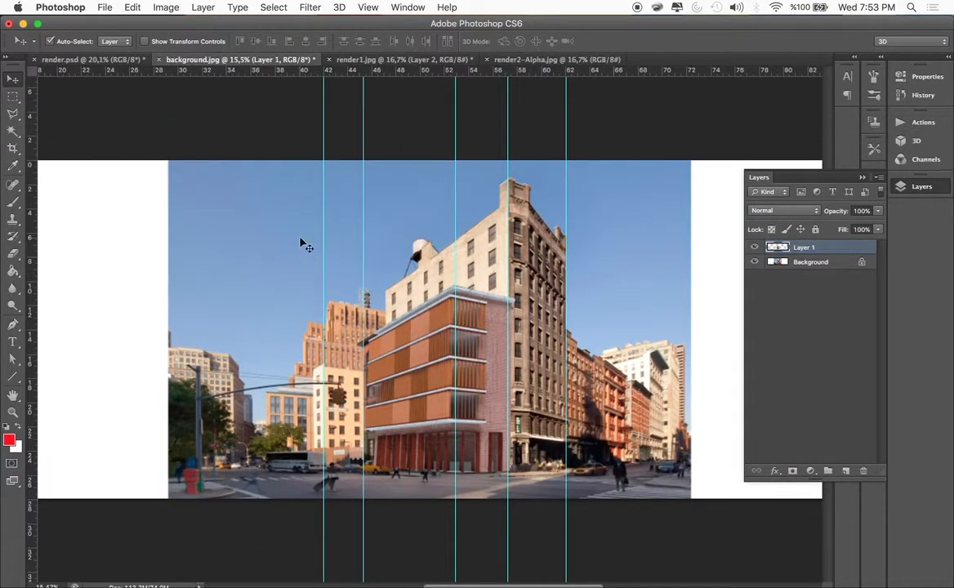
{"action": "left_click", "coordinate": [115, 59]}
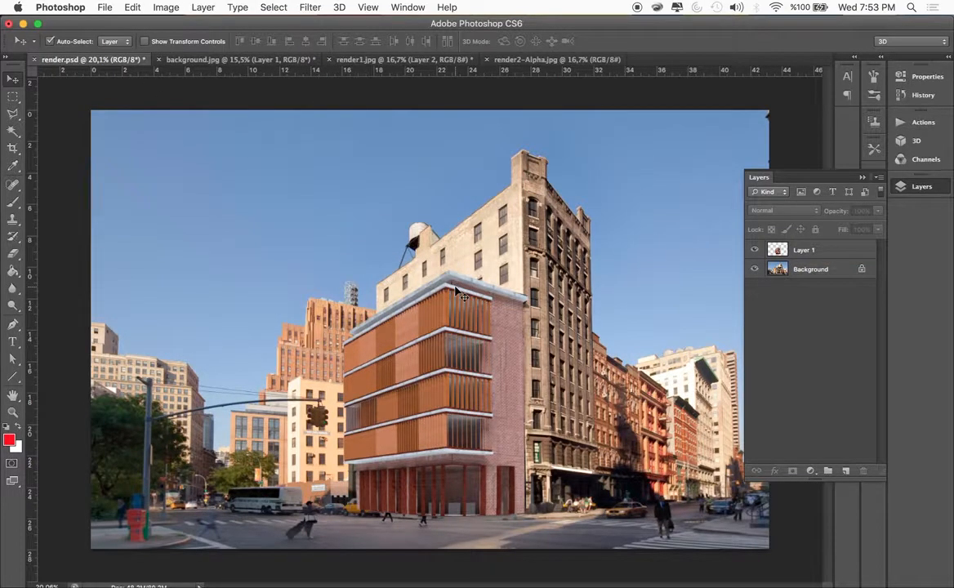
{"action": "mouse_move", "coordinate": [471, 362]}
{"action": "left_mouse_down"}
{"action": "mouse_move", "coordinate": [585, 362]}
{"action": "mouse_move", "coordinate": [454, 398]}
{"action": "mouse_move", "coordinate": [471, 362]}
{"action": "mouse_move", "coordinate": [462, 360]}
{"action": "mouse_move", "coordinate": [471, 361]}
{"action": "left_mouse_up"}
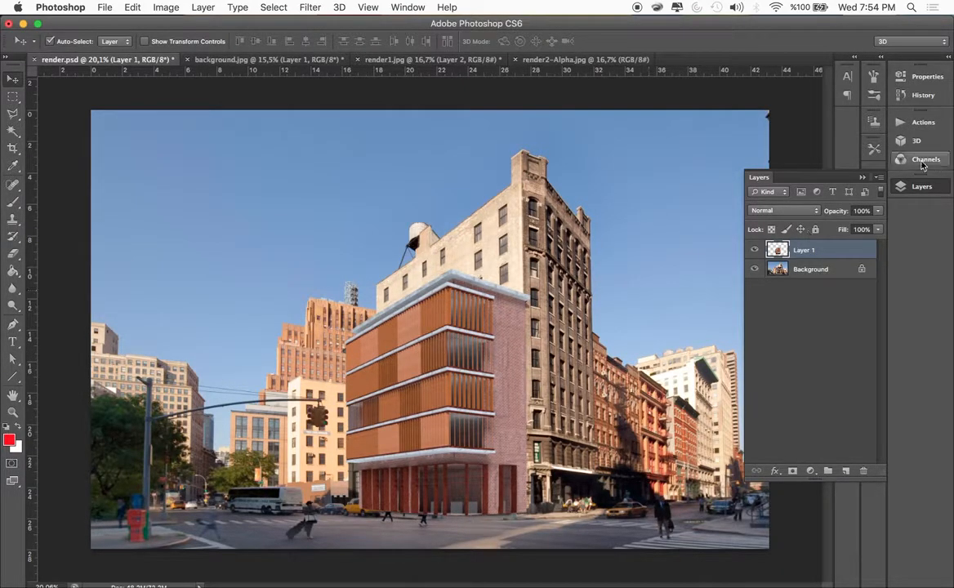
{"action": "left_click", "coordinate": [863, 178]}
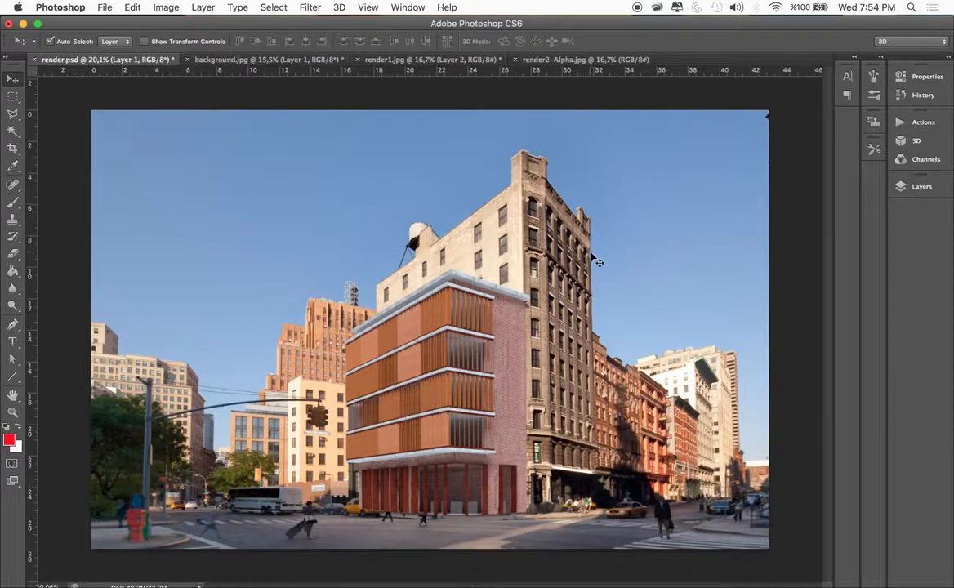
{"action": "mouse_move", "coordinate": [478, 420]}
{"action": "left_mouse_down"}
{"action": "mouse_move", "coordinate": [479, 375]}
{"action": "mouse_move", "coordinate": [480, 419]}
{"action": "left_mouse_up"}
Hide Layer 1 in render.psd to uncover the original street corner with its pedestrians and traffic lights
{"action": "left_click", "coordinate": [931, 186]}
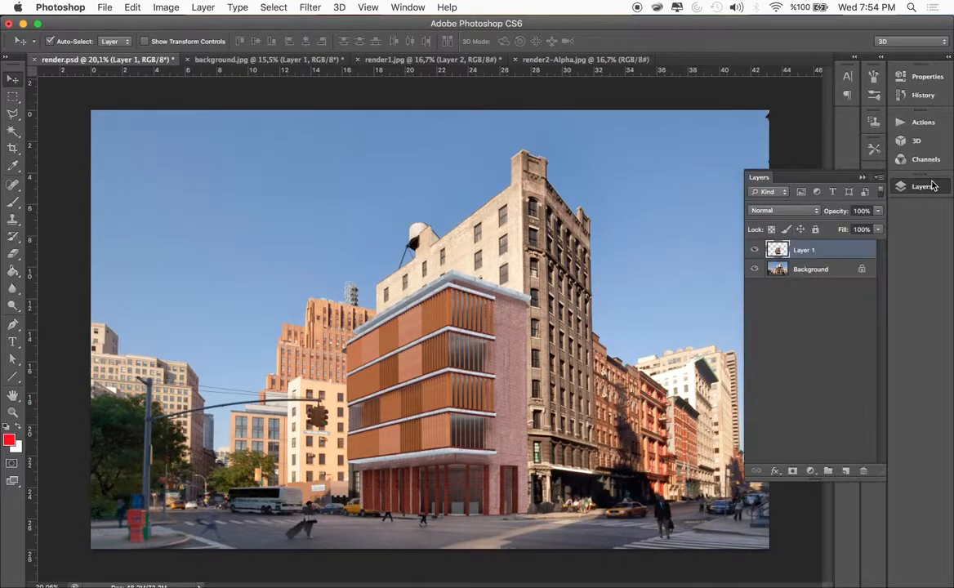
{"action": "left_click", "coordinate": [755, 250]}
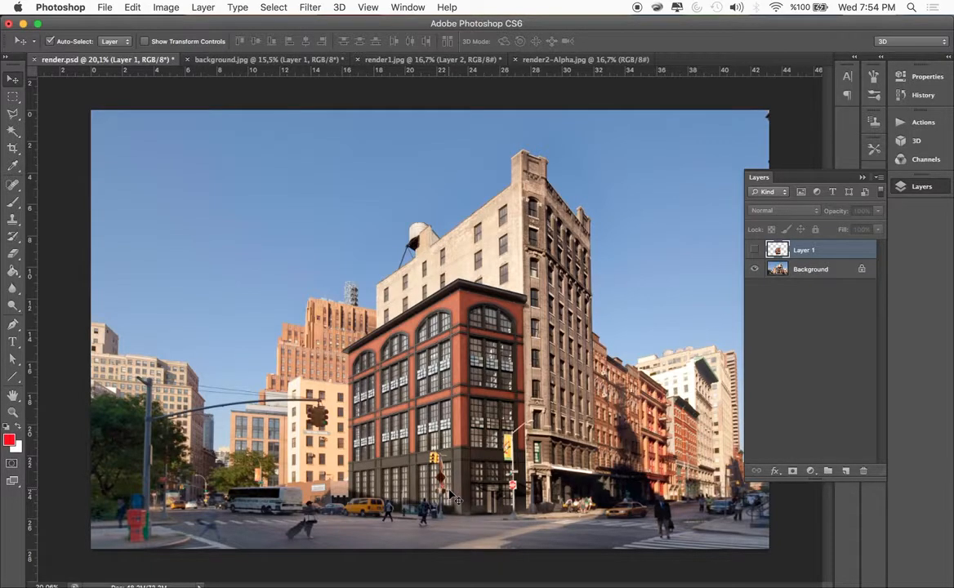
{"action": "scroll", "coordinate": [449, 495], "scroll_direction": "up", "scroll_amount": 5}
{"action": "scroll", "coordinate": [449, 495], "scroll_direction": "down", "scroll_amount": 10}
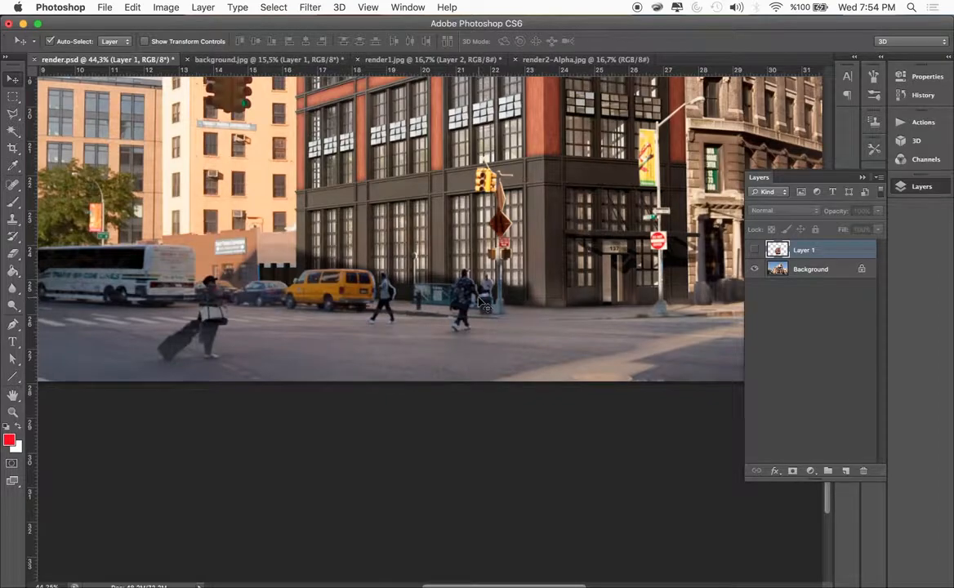
{"action": "scroll", "coordinate": [480, 301], "scroll_direction": "right", "scroll_amount": 10}
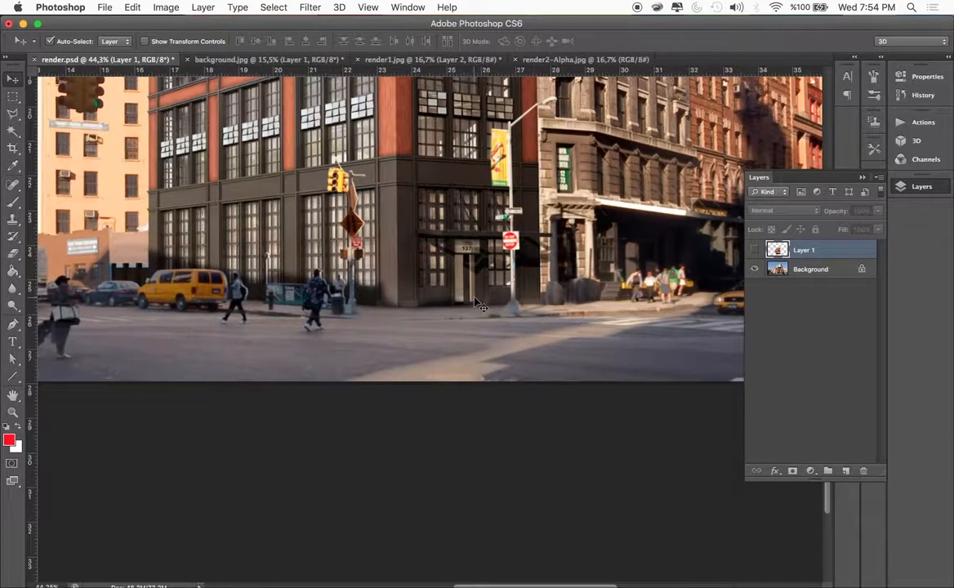
{"action": "scroll", "coordinate": [480, 304], "scroll_direction": "left", "scroll_amount": 3}
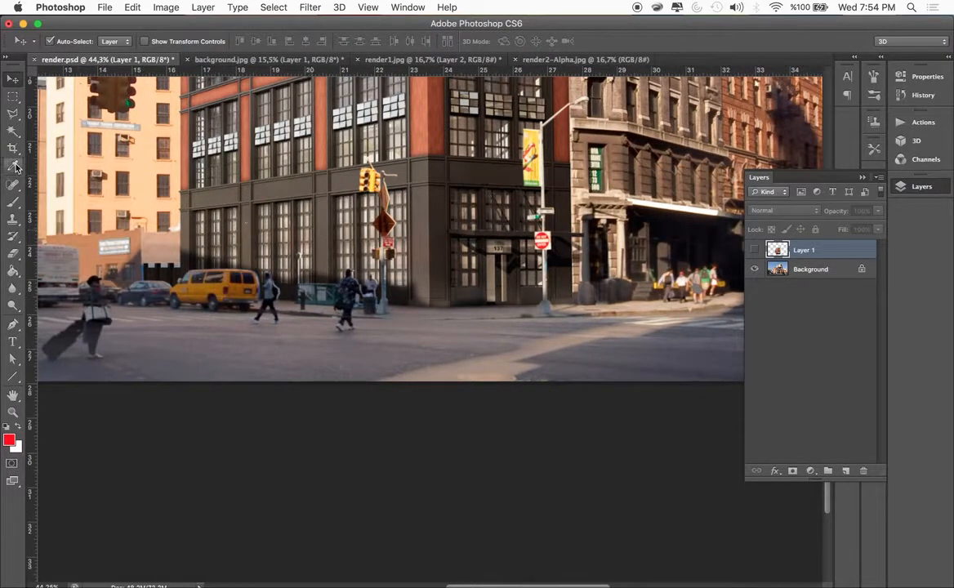
Outline the pedestrian beside the yellow van with the Polygonal Lasso and remove them from the Background layer with a Content-Aware fill
{"action": "left_click", "coordinate": [11, 116]}
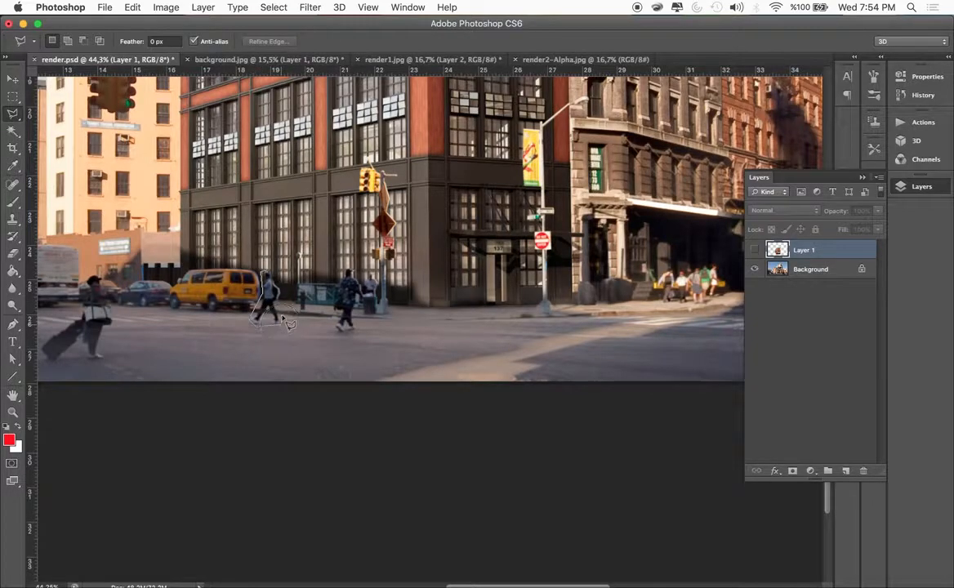
{"action": "left_click_drag", "start_coordinate": [292, 303], "coordinate": [268, 272]}
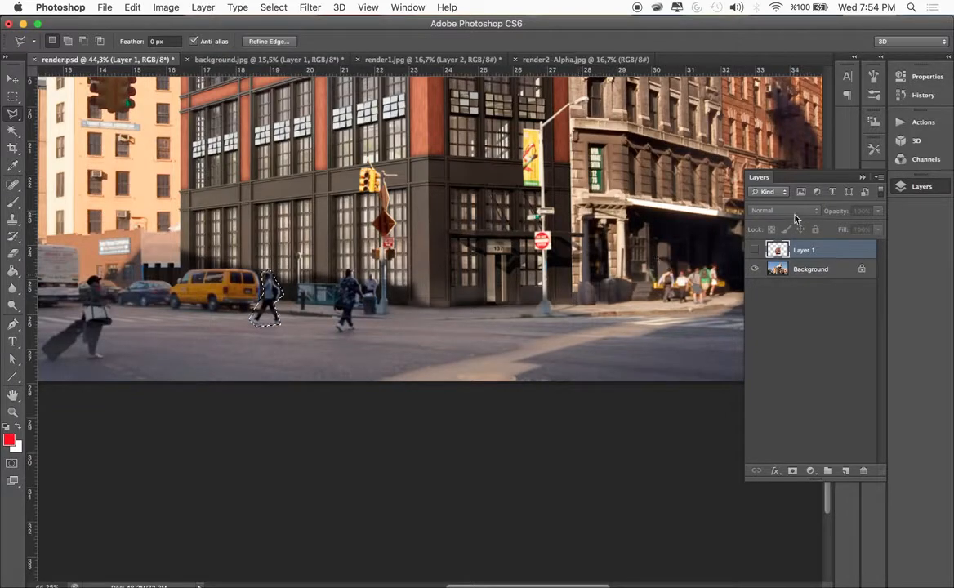
{"action": "left_click", "coordinate": [776, 270]}
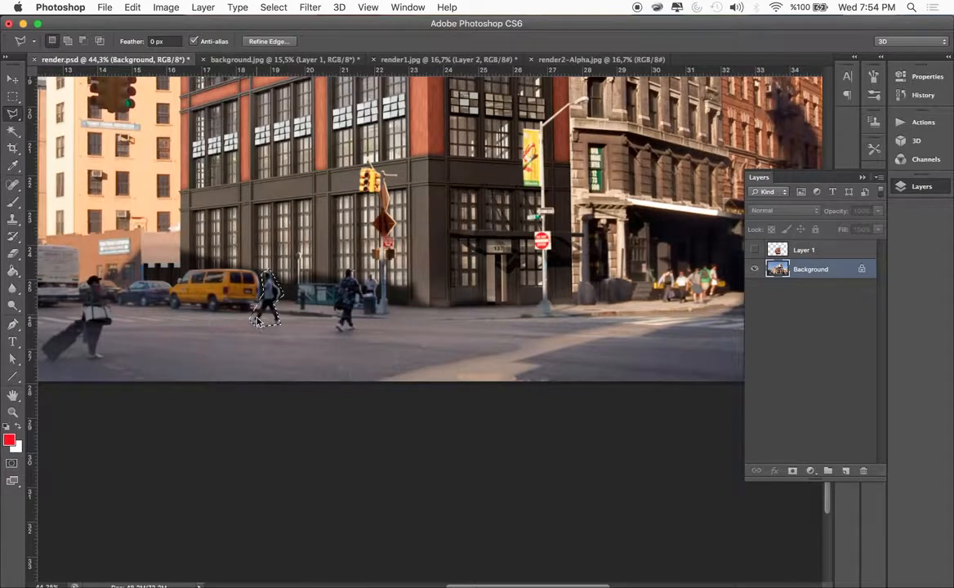
{"action": "key", "text": "shift+BackSpace"}
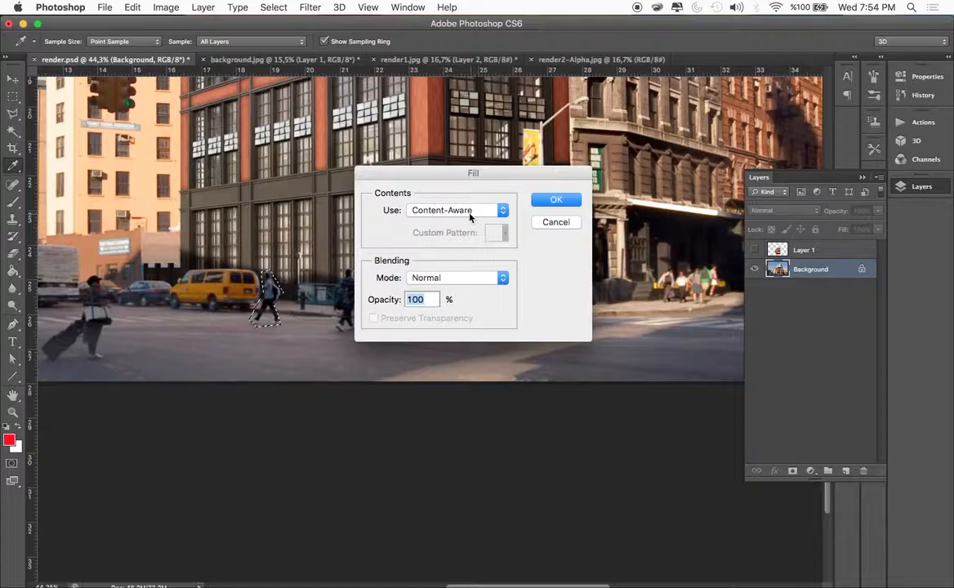
{"action": "left_click", "coordinate": [545, 203]}
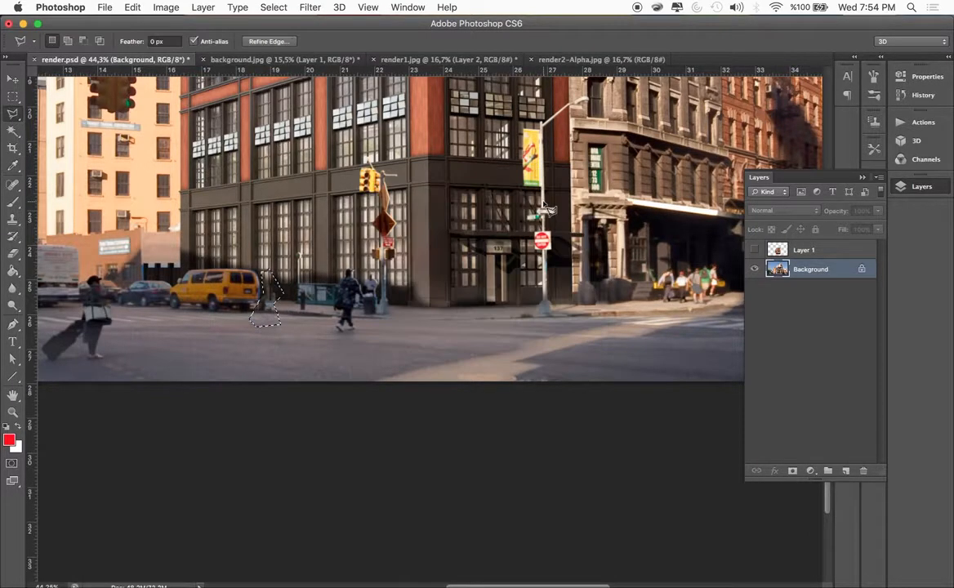
Outline the pedestrian in front of the traffic signal pole with the Polygonal Lasso and remove them using a Content-Aware fill
{"action": "left_click", "coordinate": [334, 328]}
{"action": "left_click", "coordinate": [341, 335]}
{"action": "left_click", "coordinate": [362, 327]}
{"action": "left_click", "coordinate": [359, 301]}
{"action": "left_click", "coordinate": [352, 262]}
{"action": "left_click", "coordinate": [329, 271]}
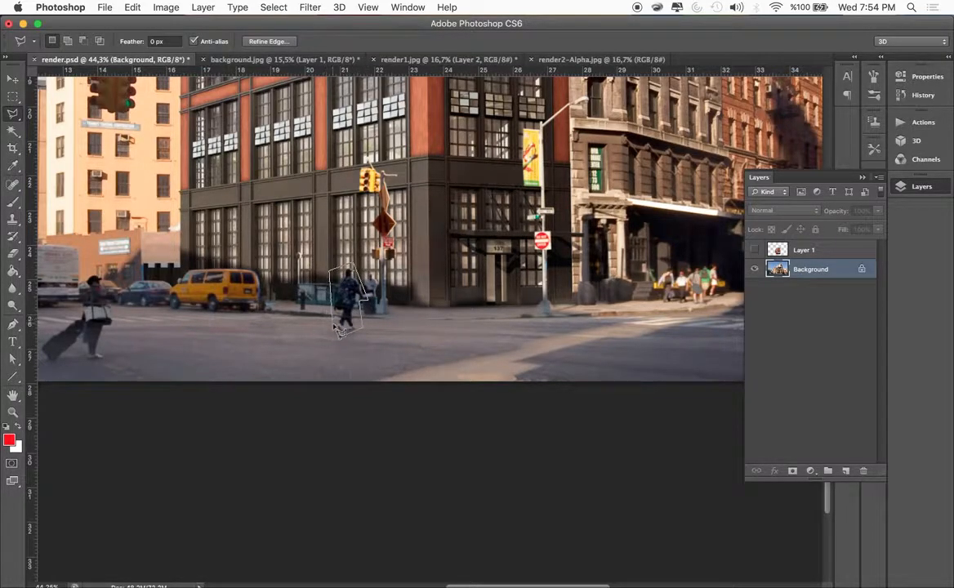
{"action": "left_click", "coordinate": [333, 326]}
{"action": "key", "text": "shift+BackSpace"}
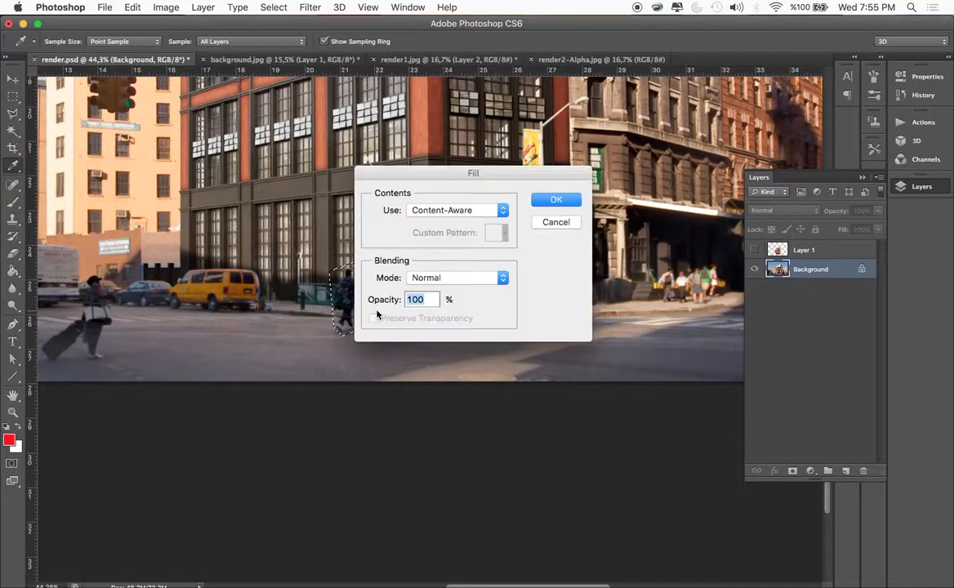
{"action": "key", "text": "Return"}
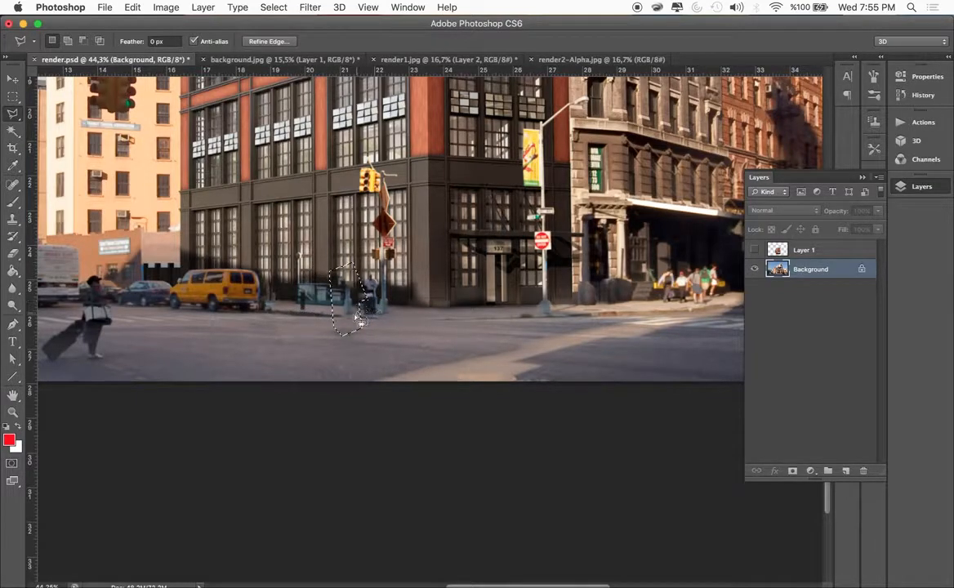
Outline the leftover smudge between the subway entrance railing and the trash can, and clean it with a Content-Aware fill
{"action": "left_click", "coordinate": [307, 329]}
{"action": "left_click", "coordinate": [355, 316]}
{"action": "left_click", "coordinate": [346, 287]}
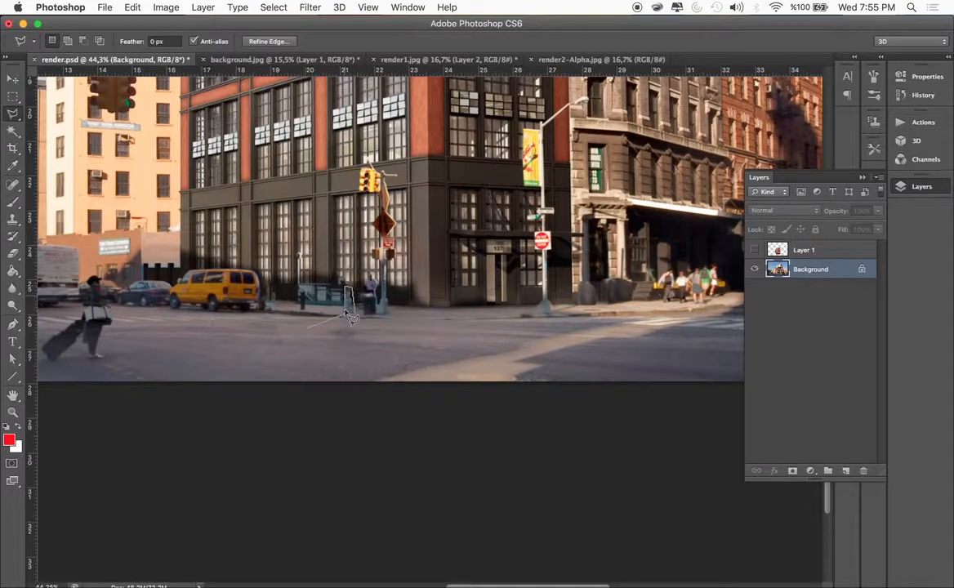
{"action": "double_click", "coordinate": [344, 316]}
{"action": "key", "text": "shift+BackSpace"}
{"action": "key", "text": "Return"}
Select the small patch of sidewalk just behind the yellow van and clean it up with a Content-Aware fill
{"action": "scroll", "coordinate": [367, 303], "scroll_direction": "up", "scroll_amount": 3}
{"action": "scroll", "coordinate": [387, 316], "scroll_direction": "left", "scroll_amount": 5}
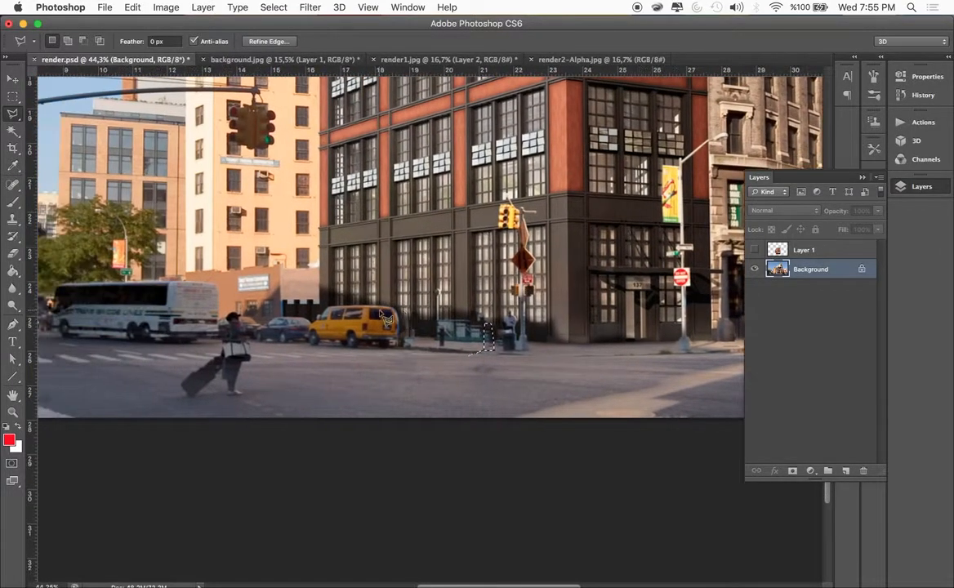
{"action": "scroll", "coordinate": [428, 328], "scroll_direction": "right", "scroll_amount": 4}
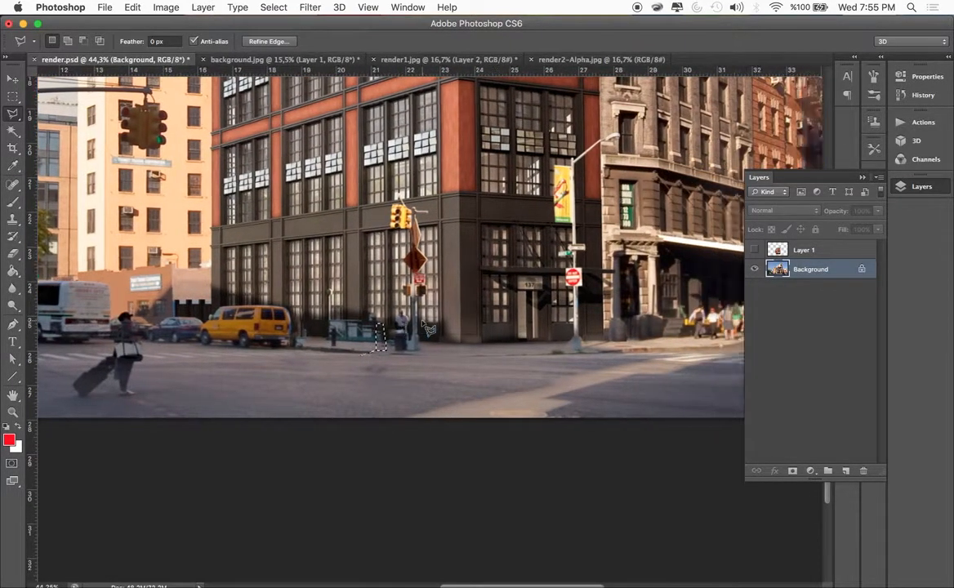
{"action": "scroll", "coordinate": [428, 328], "scroll_direction": "right", "scroll_amount": 3}
{"action": "scroll", "coordinate": [428, 328], "scroll_direction": "left", "scroll_amount": 2}
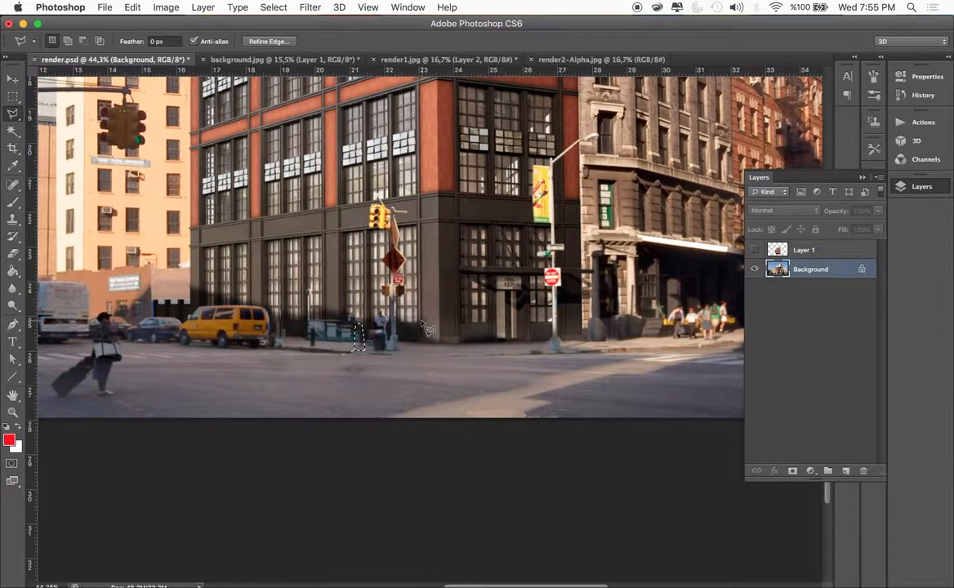
{"action": "left_click", "coordinate": [289, 334]}
{"action": "left_click", "coordinate": [269, 335]}
{"action": "left_click", "coordinate": [269, 349]}
{"action": "key", "text": "shift+BackSpace"}
{"action": "key", "text": "Return"}
Outline the street lamp with its banner and no-entry sign from base to lamp head, and remove it with a Content-Aware fill
{"action": "scroll", "coordinate": [451, 337], "scroll_direction": "right", "scroll_amount": 3}
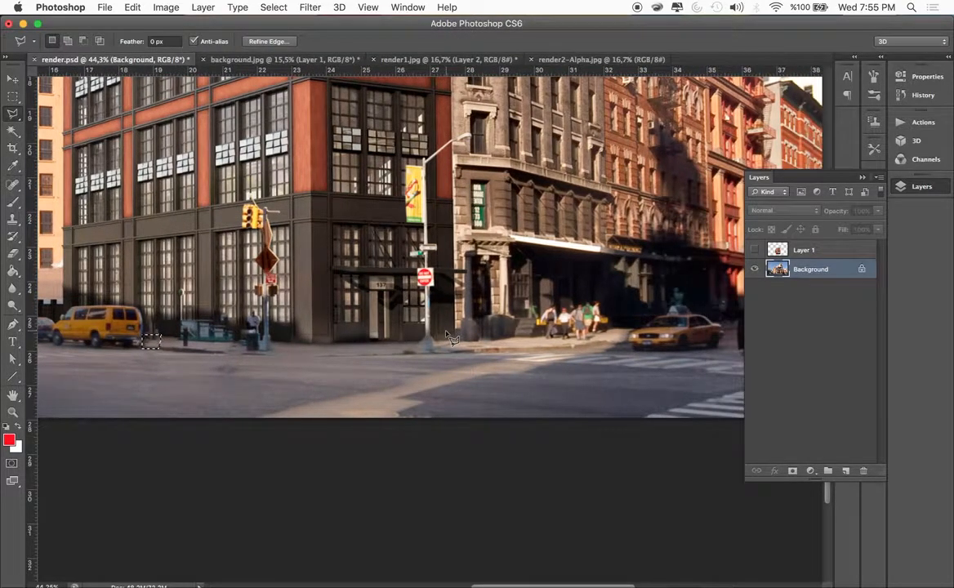
{"action": "scroll", "coordinate": [452, 337], "scroll_direction": "up", "scroll_amount": 1}
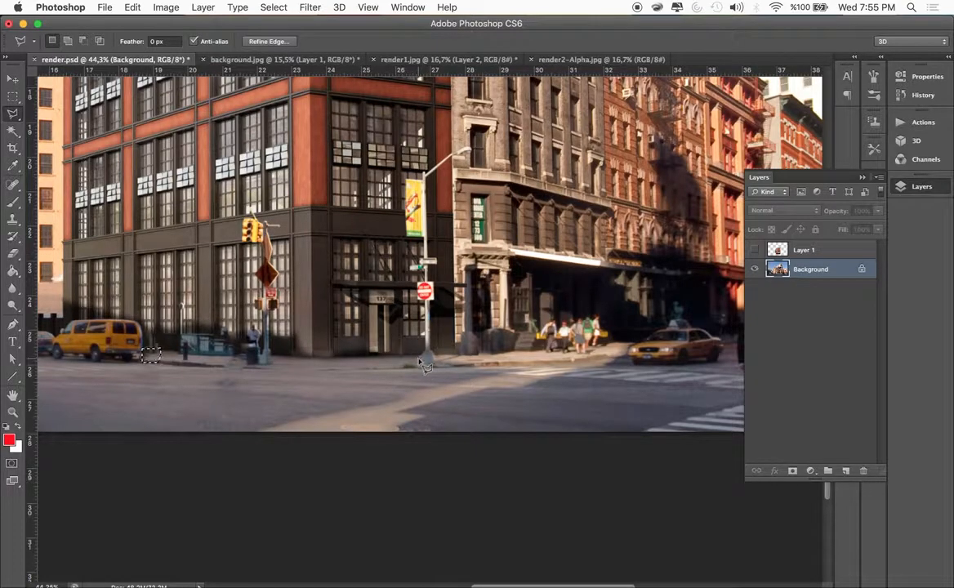
{"action": "mouse_move", "coordinate": [433, 362]}
{"action": "left_mouse_down"}
{"action": "mouse_move", "coordinate": [436, 267]}
{"action": "mouse_move", "coordinate": [437, 281]}
{"action": "mouse_move", "coordinate": [461, 205]}
{"action": "mouse_move", "coordinate": [443, 182]}
{"action": "mouse_move", "coordinate": [460, 163]}
{"action": "mouse_move", "coordinate": [481, 160]}
{"action": "mouse_move", "coordinate": [462, 147]}
{"action": "mouse_move", "coordinate": [424, 177]}
{"action": "mouse_move", "coordinate": [391, 175]}
{"action": "mouse_move", "coordinate": [425, 361]}
{"action": "left_mouse_up"}
{"action": "key", "text": "shift+BackSpace"}
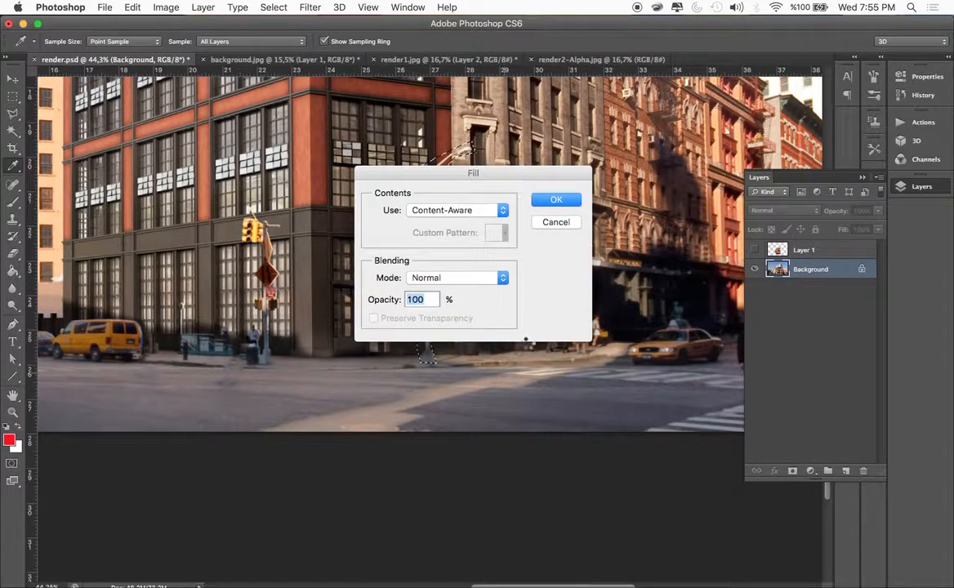
{"action": "key", "text": "Return"}
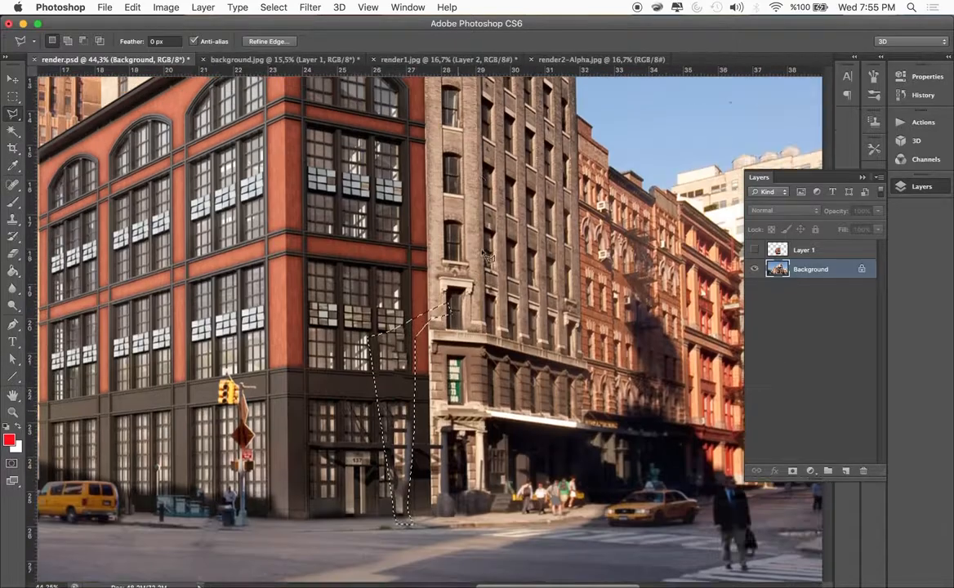
Select the end of the red building's cornice overlapping the neighbouring tower and replace it with a Content-Aware fill
{"action": "scroll", "coordinate": [488, 258], "scroll_direction": "up", "scroll_amount": 5}
{"action": "left_click", "coordinate": [433, 233]}
{"action": "left_click", "coordinate": [435, 251]}
{"action": "left_click", "coordinate": [419, 272]}
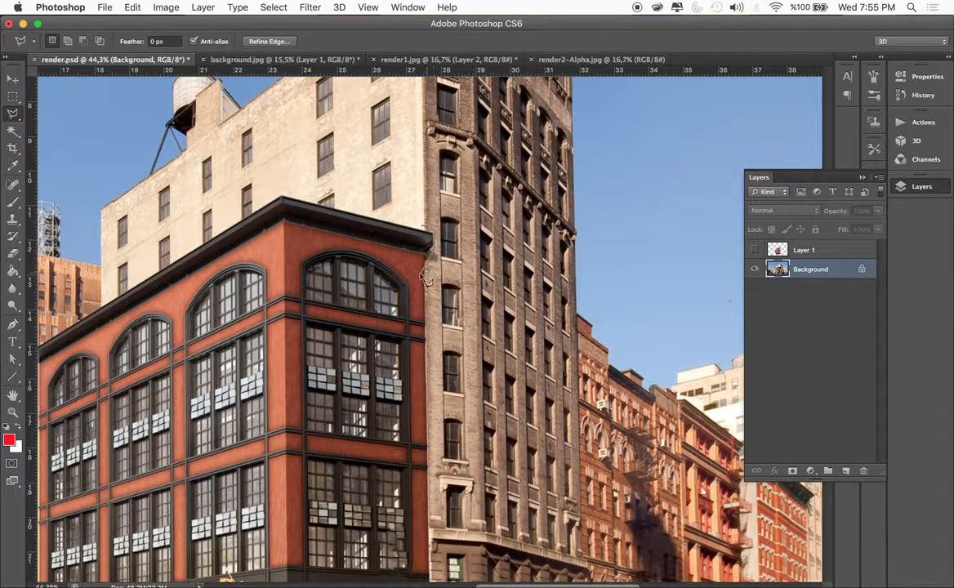
{"action": "left_click", "coordinate": [415, 213]}
{"action": "key", "text": "shift+BackSpace"}
{"action": "key", "text": "Return"}
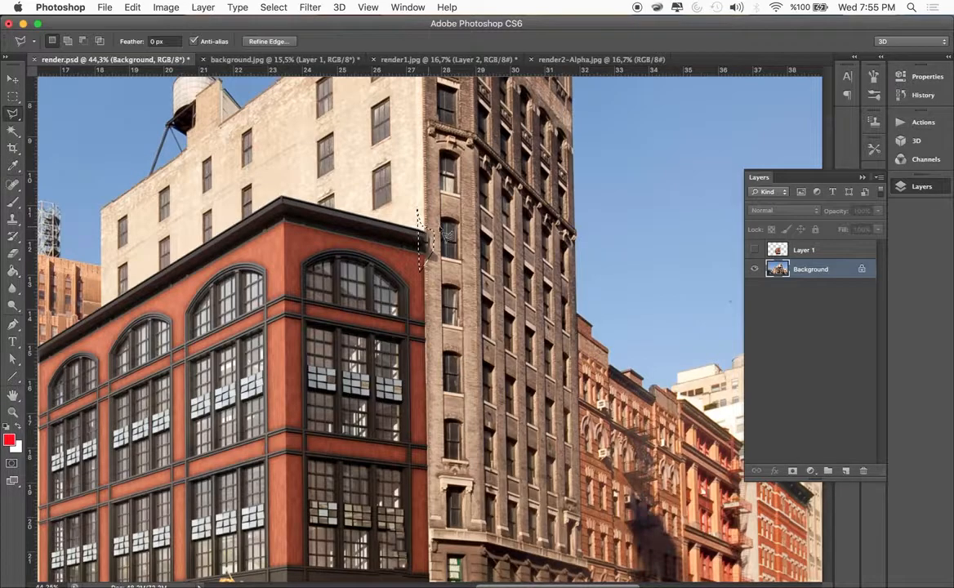
Deselect, show Layer 1 again and nudge the rendered building slightly to the left
{"action": "key", "text": "super+d"}
{"action": "scroll", "coordinate": [412, 279], "scroll_direction": "down", "scroll_amount": 1}
{"action": "scroll", "coordinate": [416, 284], "scroll_direction": "down", "scroll_amount": 1}
{"action": "scroll", "coordinate": [416, 284], "scroll_direction": "down", "scroll_amount": 6}
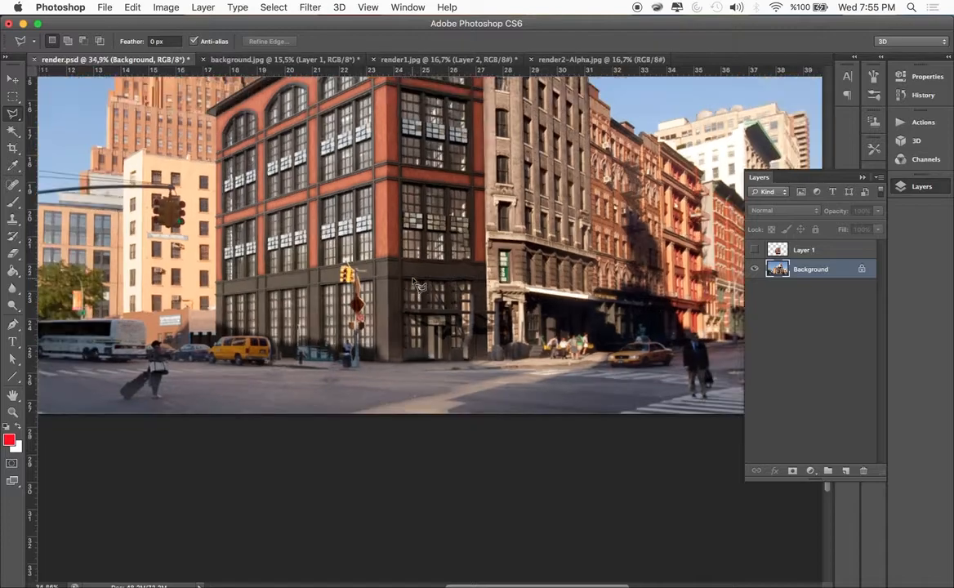
{"action": "scroll", "coordinate": [416, 284], "scroll_direction": "down", "scroll_amount": 5}
{"action": "scroll", "coordinate": [416, 283], "scroll_direction": "up", "scroll_amount": 1}
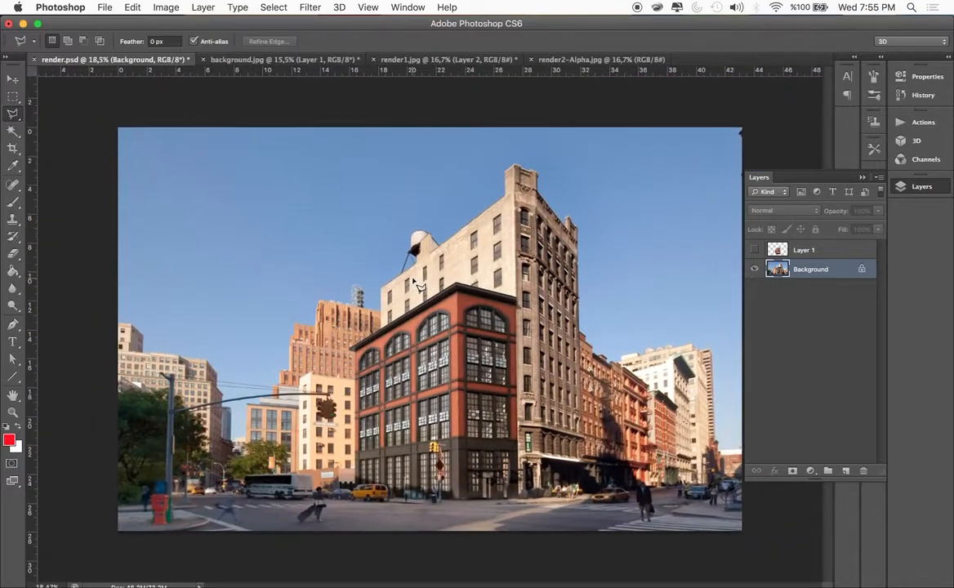
{"action": "left_click", "coordinate": [755, 249]}
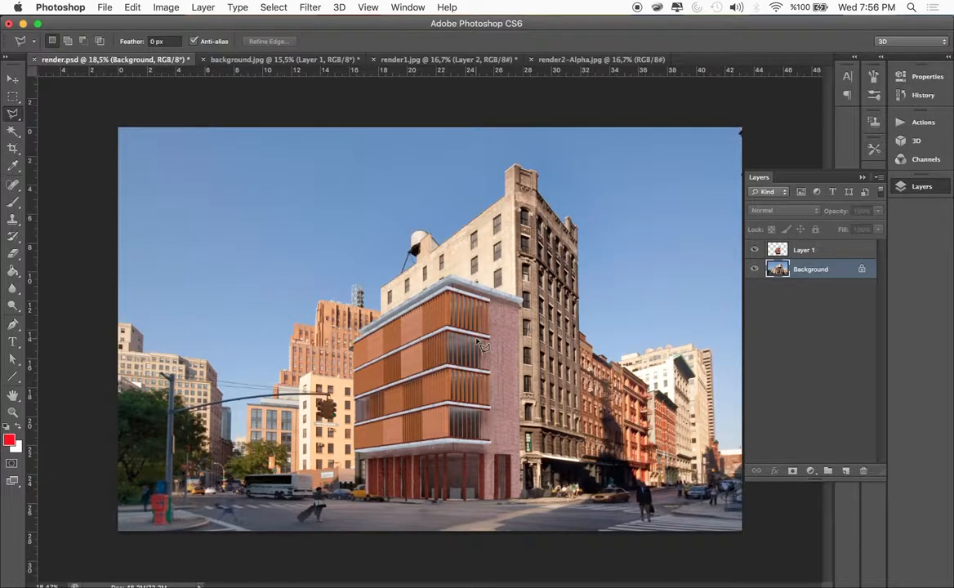
{"action": "left_click", "coordinate": [12, 77]}
{"action": "left_click_drag", "start_coordinate": [493, 429], "coordinate": [493, 427]}
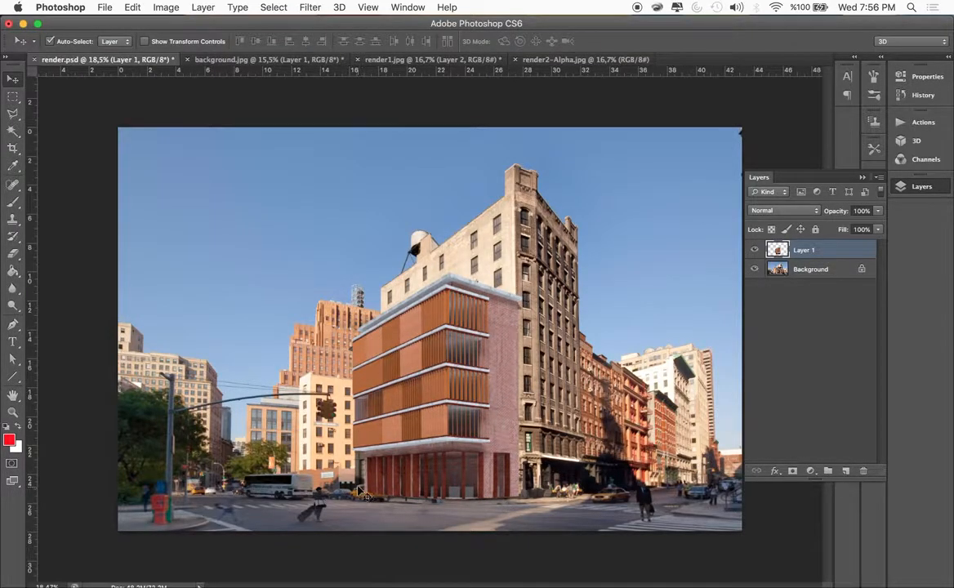
Compare the street corner with Layer 1 hidden and shown to check which street objects the rendered building covers
{"action": "left_click", "coordinate": [755, 250]}
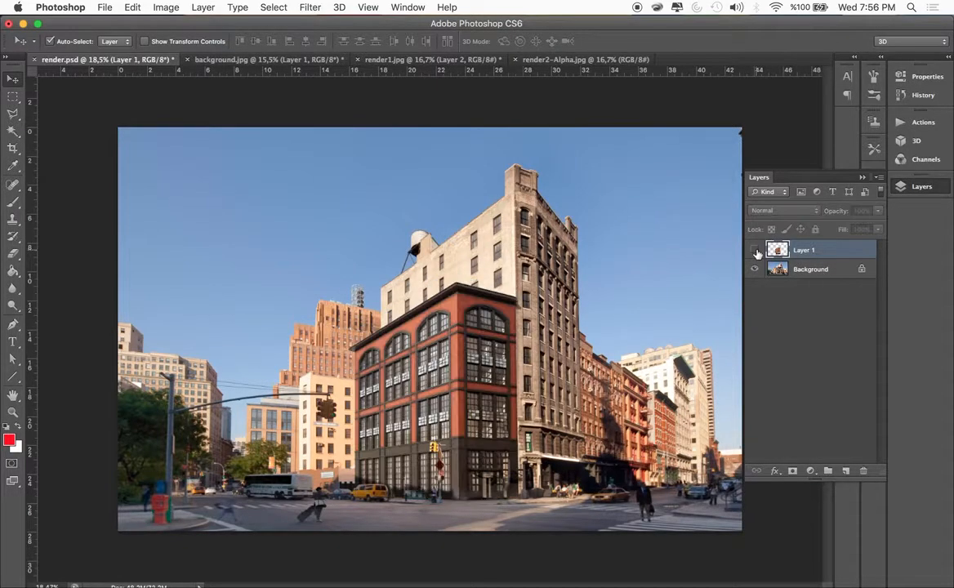
{"action": "scroll", "coordinate": [493, 392], "scroll_direction": "up", "scroll_amount": 5}
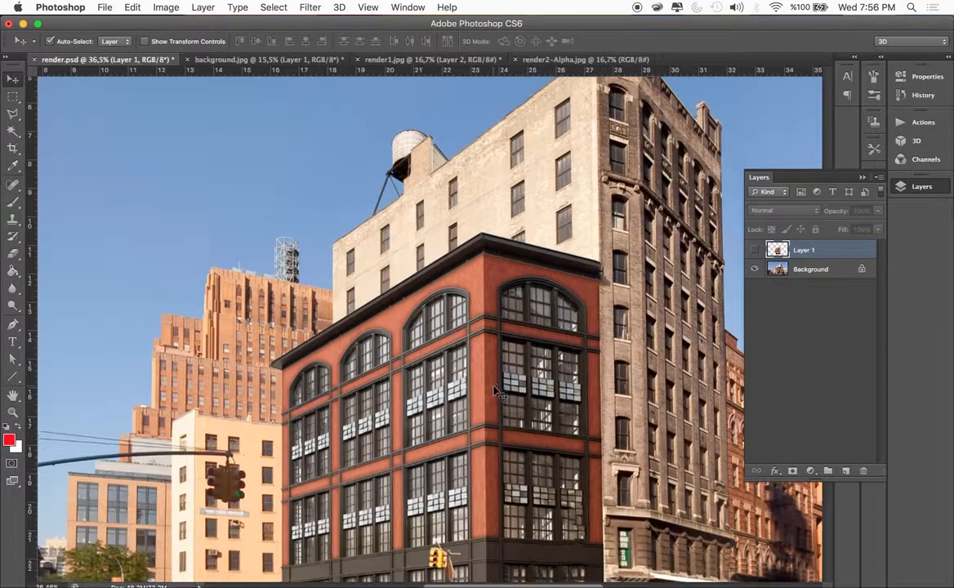
{"action": "scroll", "coordinate": [493, 392], "scroll_direction": "down", "scroll_amount": 8}
{"action": "scroll", "coordinate": [494, 392], "scroll_direction": "left", "scroll_amount": 4}
{"action": "scroll", "coordinate": [506, 355], "scroll_direction": "up", "scroll_amount": 3}
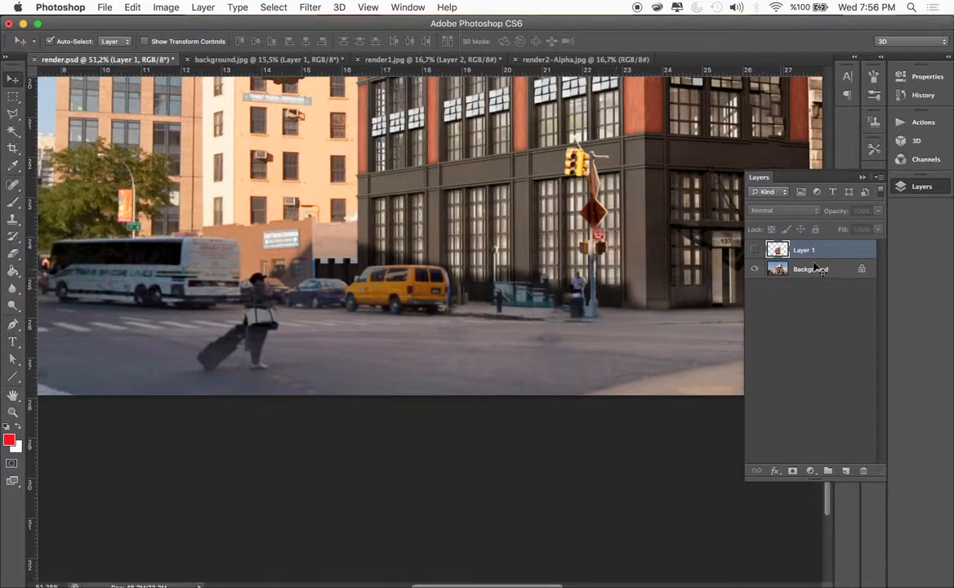
{"action": "left_click", "coordinate": [754, 250]}
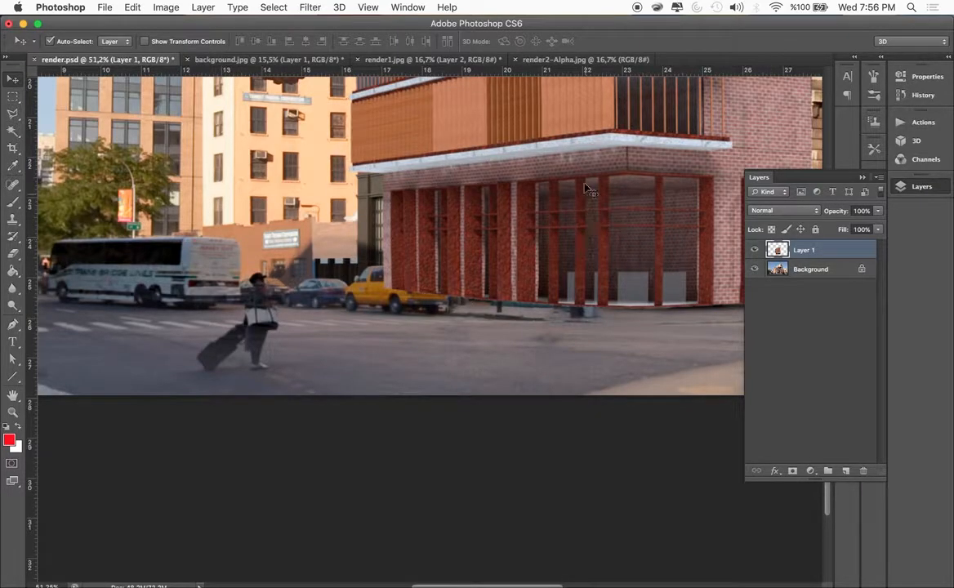
{"action": "scroll", "coordinate": [582, 240], "scroll_direction": "down", "scroll_amount": 5}
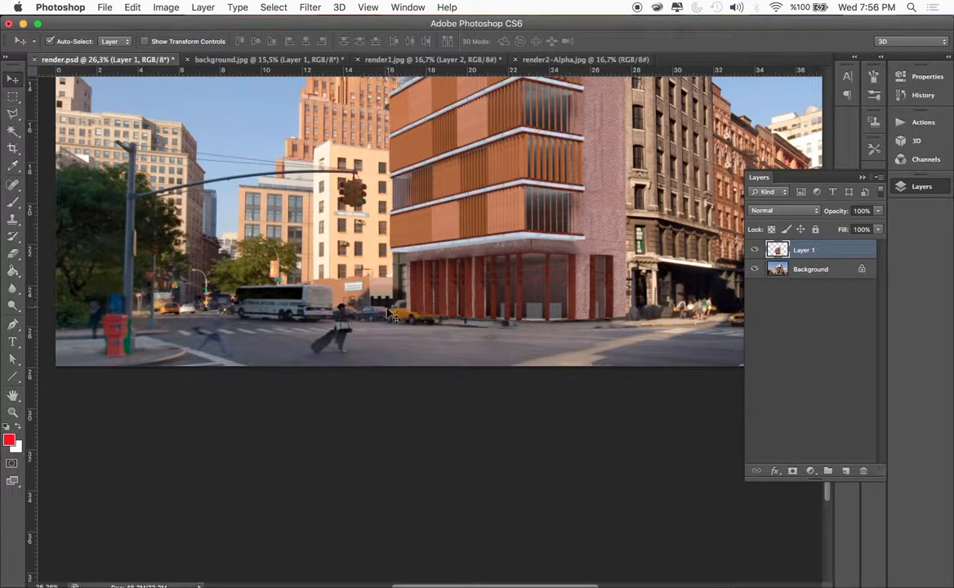
Hide Layer 1 and outline the whole yellow van with the Polygonal Lasso
{"action": "left_click", "coordinate": [755, 250]}
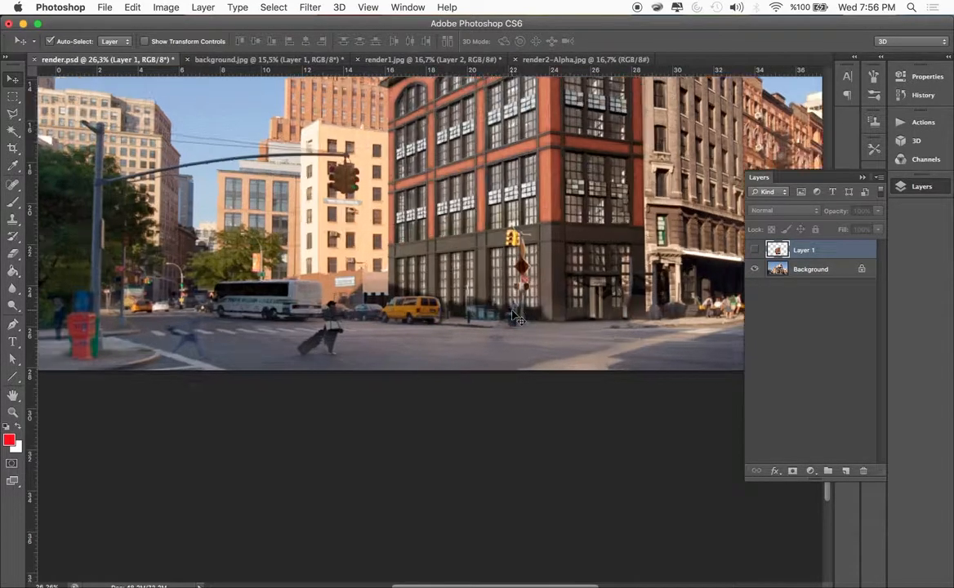
{"action": "scroll", "coordinate": [466, 282], "scroll_direction": "up", "scroll_amount": 5}
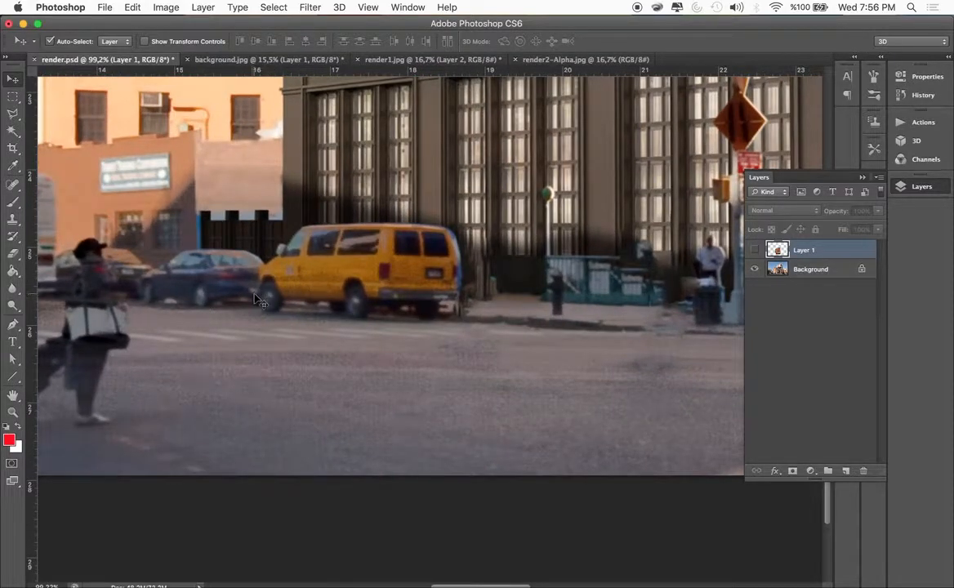
{"action": "key", "text": "shift+l"}
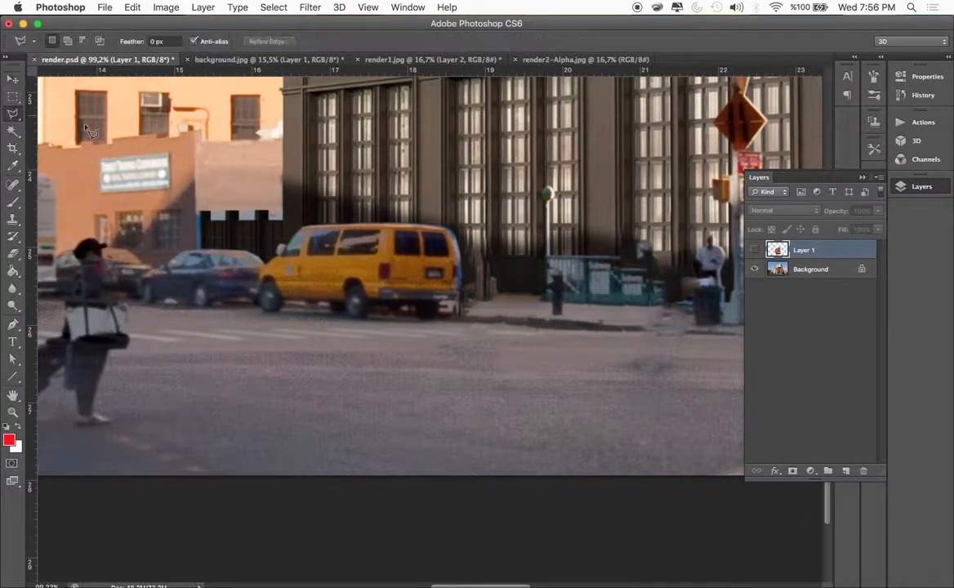
{"action": "left_click", "coordinate": [258, 308]}
{"action": "left_click", "coordinate": [258, 265]}
{"action": "left_click", "coordinate": [276, 256]}
{"action": "left_click", "coordinate": [276, 244]}
{"action": "left_click", "coordinate": [285, 242]}
{"action": "left_click", "coordinate": [303, 228]}
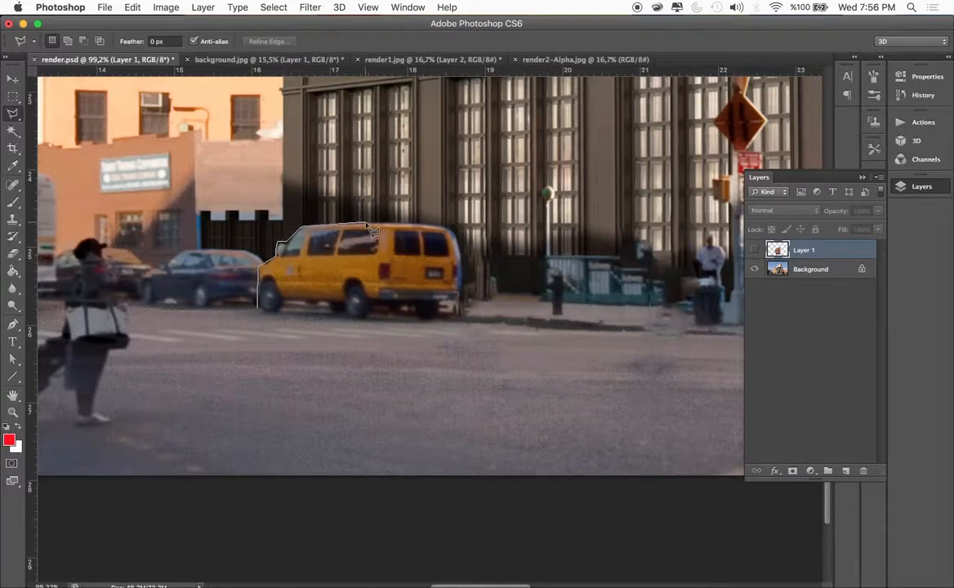
{"action": "left_click", "coordinate": [438, 225]}
{"action": "left_click", "coordinate": [449, 228]}
{"action": "left_click", "coordinate": [459, 256]}
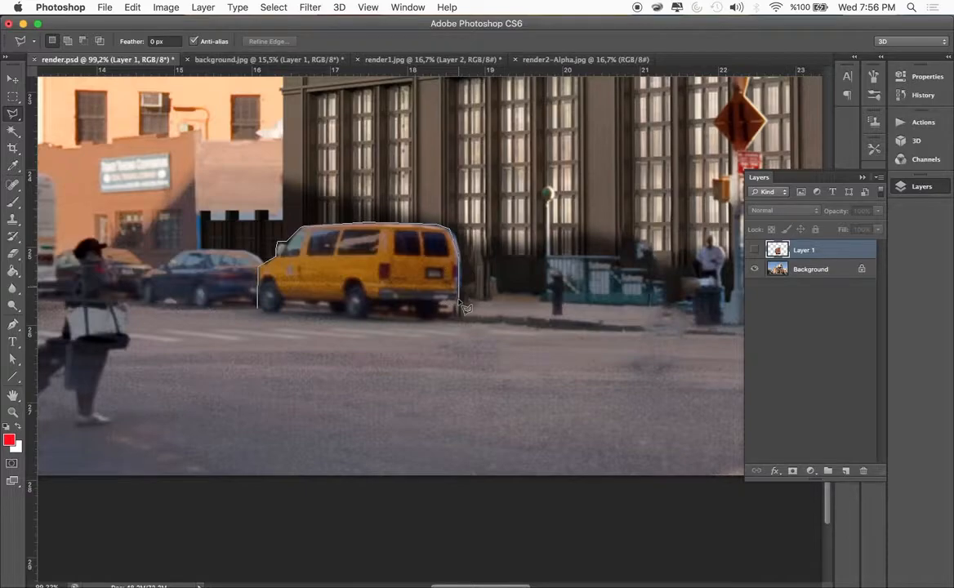
{"action": "left_click", "coordinate": [457, 316]}
{"action": "left_click", "coordinate": [260, 300]}
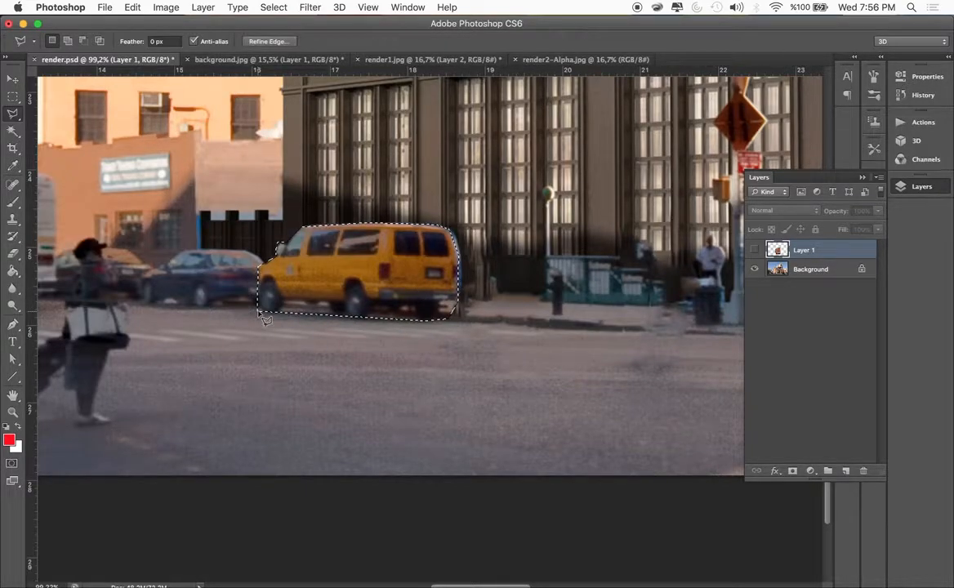
Add the short dark post in front of the subway entrance to the van selection
{"action": "scroll", "coordinate": [368, 302], "scroll_direction": "right", "scroll_amount": 10}
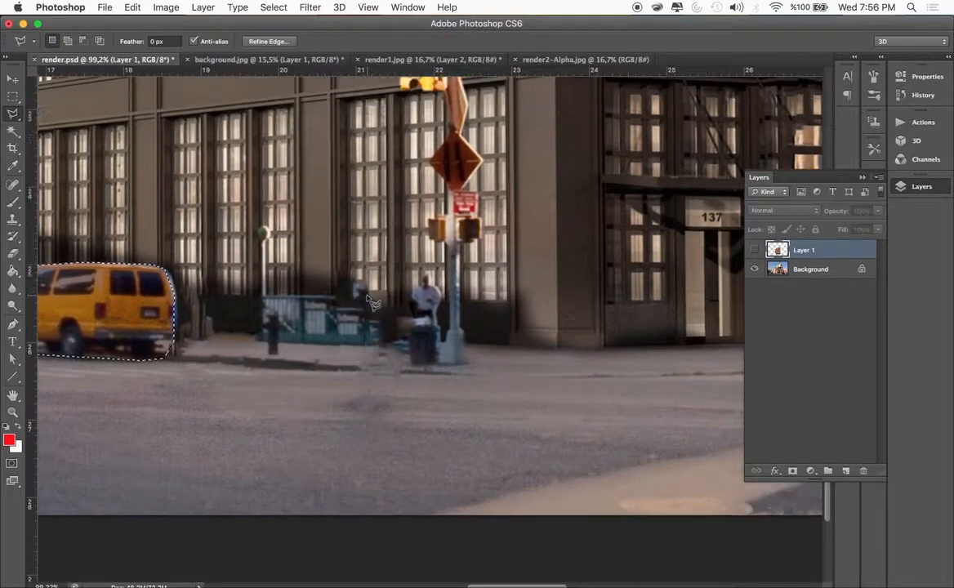
{"action": "key", "text": "shift"}
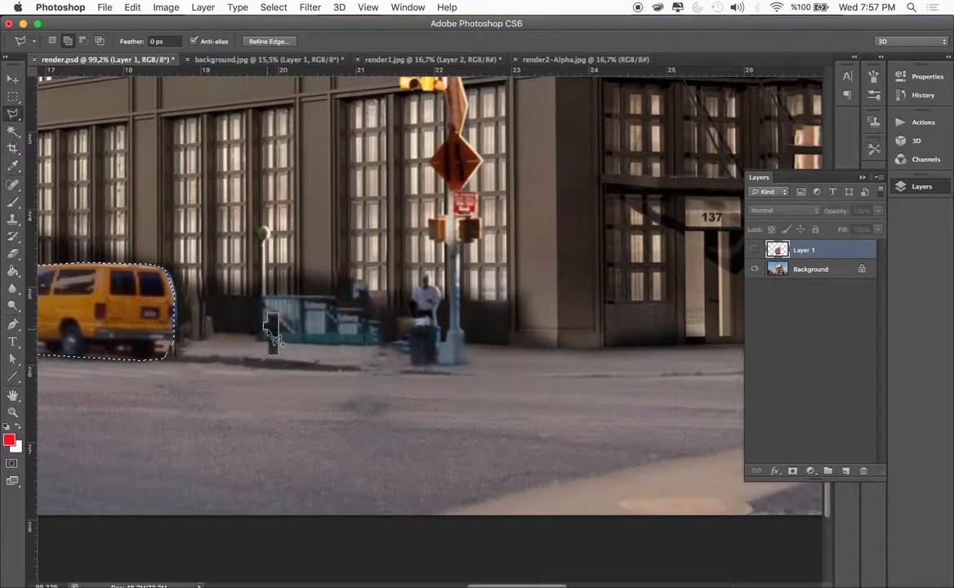
{"action": "left_click", "coordinate": [268, 333]}
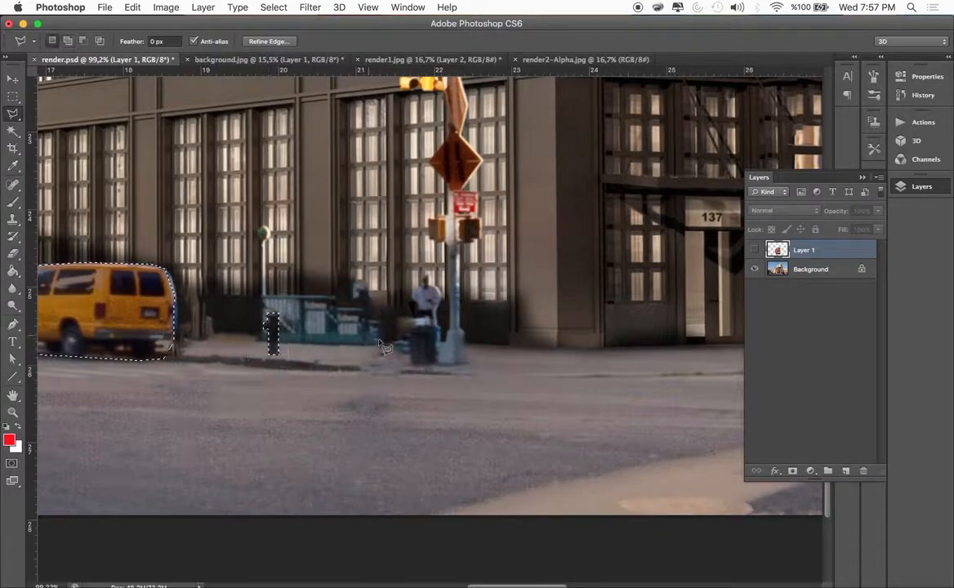
Add the traffic-light pole with its yellow signal, diamond signs and pedestrian signals to the selection with the Polygonal Lasso
{"action": "left_click", "coordinate": [440, 365]}
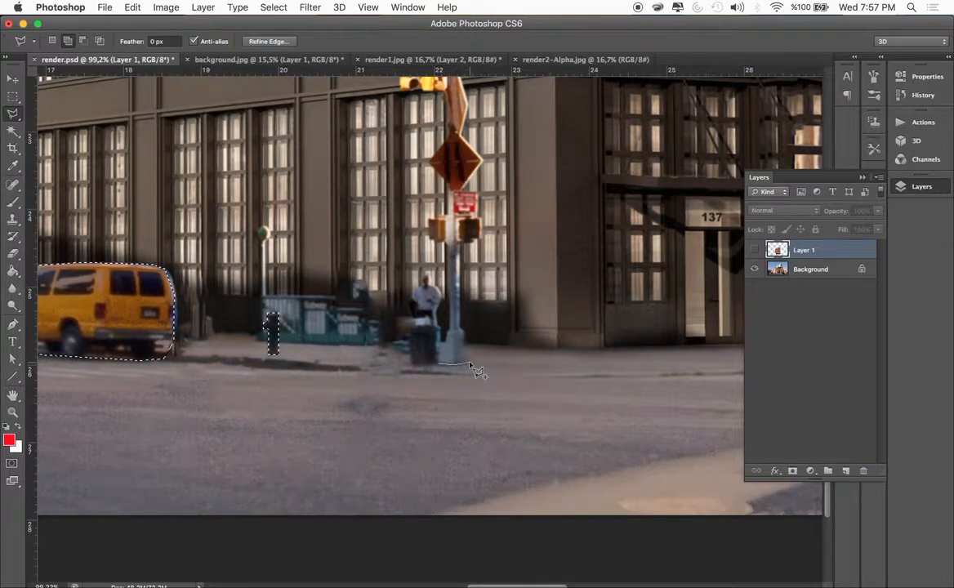
{"action": "left_click", "coordinate": [470, 362]}
{"action": "left_click", "coordinate": [466, 331]}
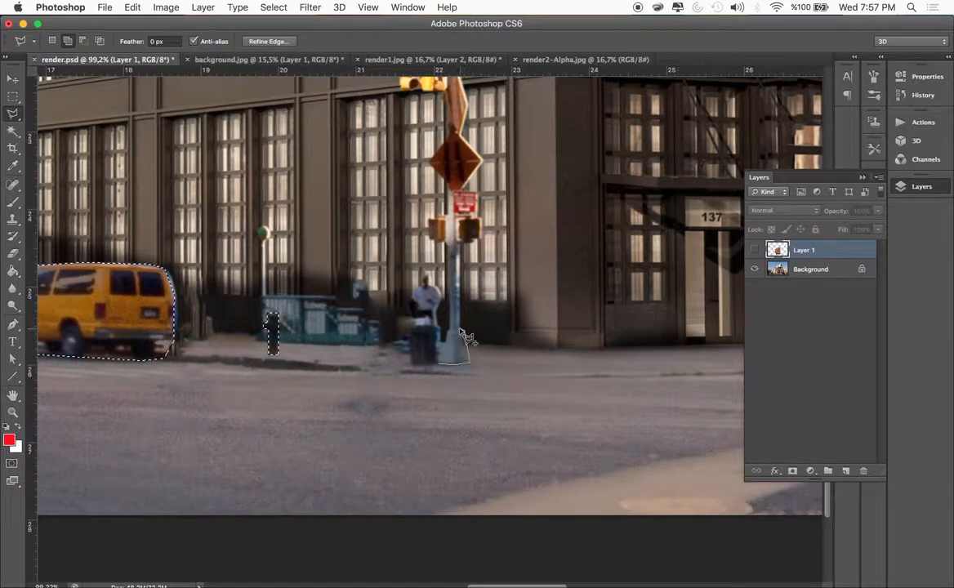
{"action": "left_click", "coordinate": [461, 242]}
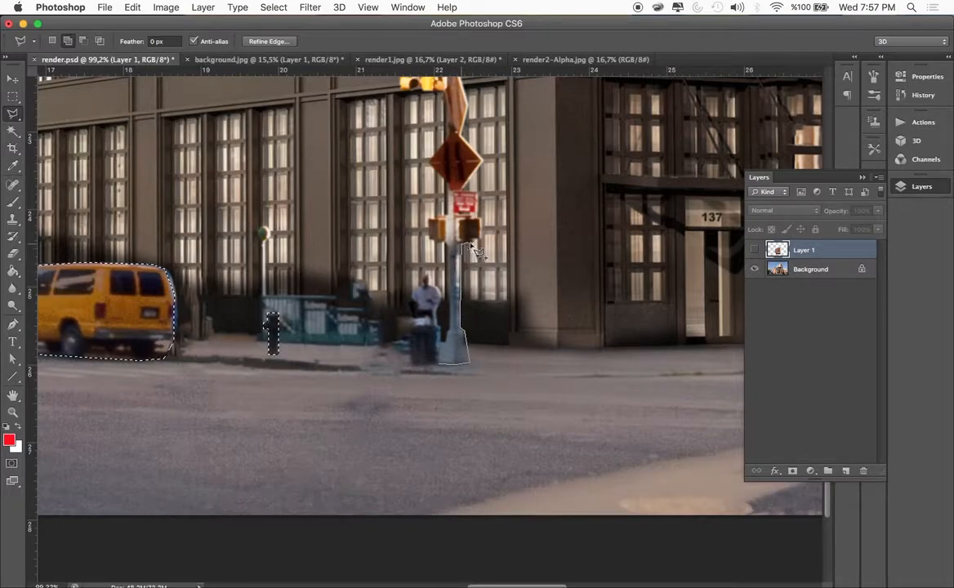
{"action": "left_click", "coordinate": [480, 239]}
{"action": "left_click", "coordinate": [480, 217]}
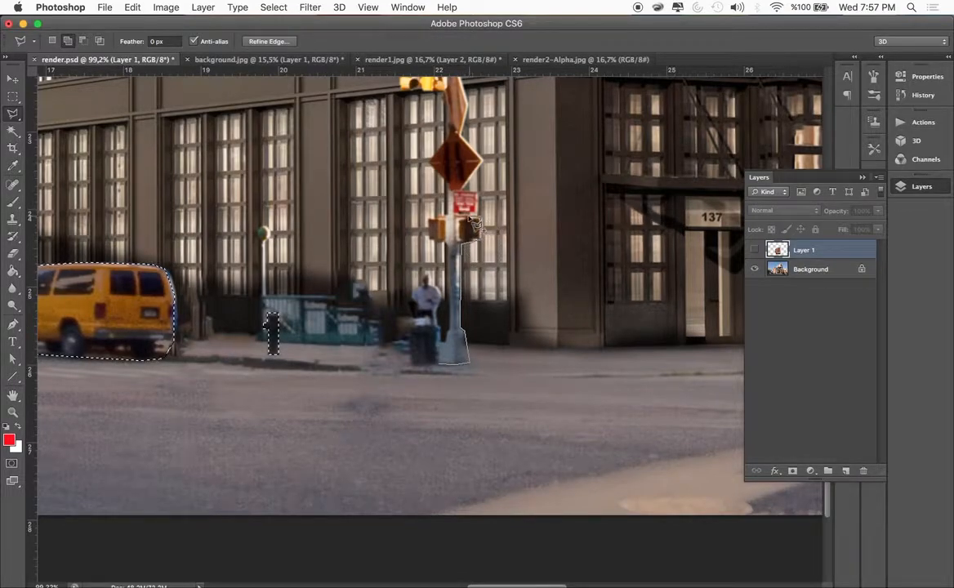
{"action": "left_click", "coordinate": [461, 214]}
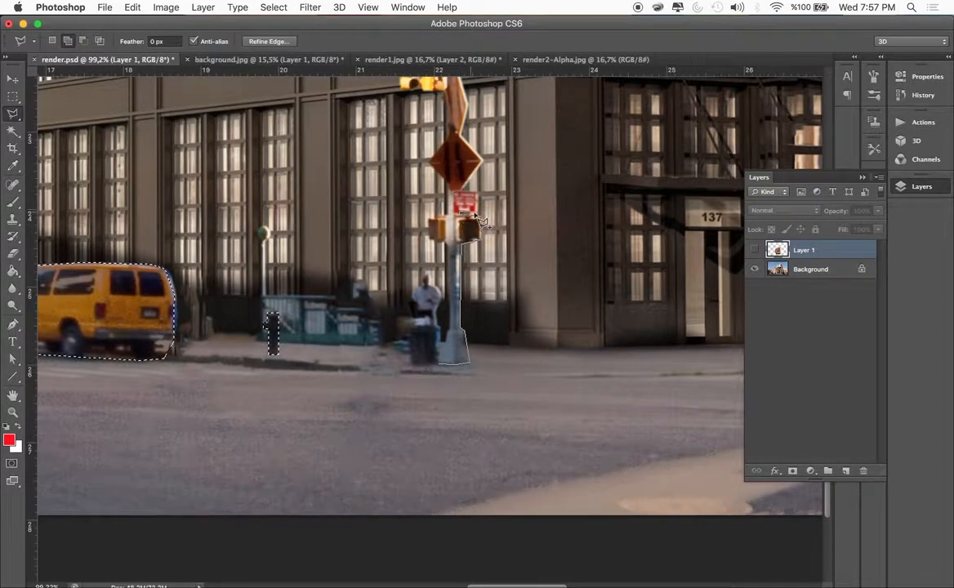
{"action": "left_click", "coordinate": [477, 214]}
{"action": "left_click", "coordinate": [476, 193]}
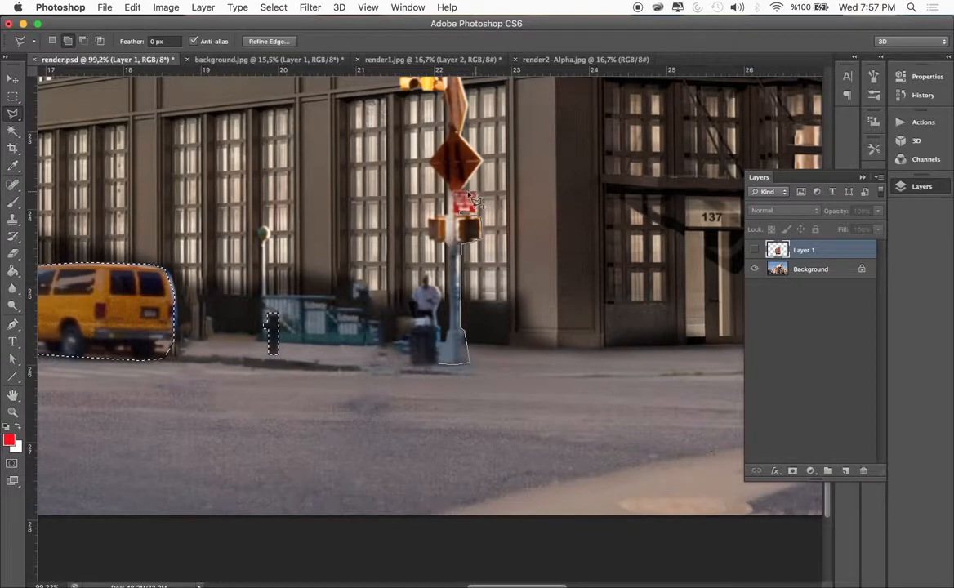
{"action": "left_click", "coordinate": [459, 191]}
{"action": "left_click", "coordinate": [483, 161]}
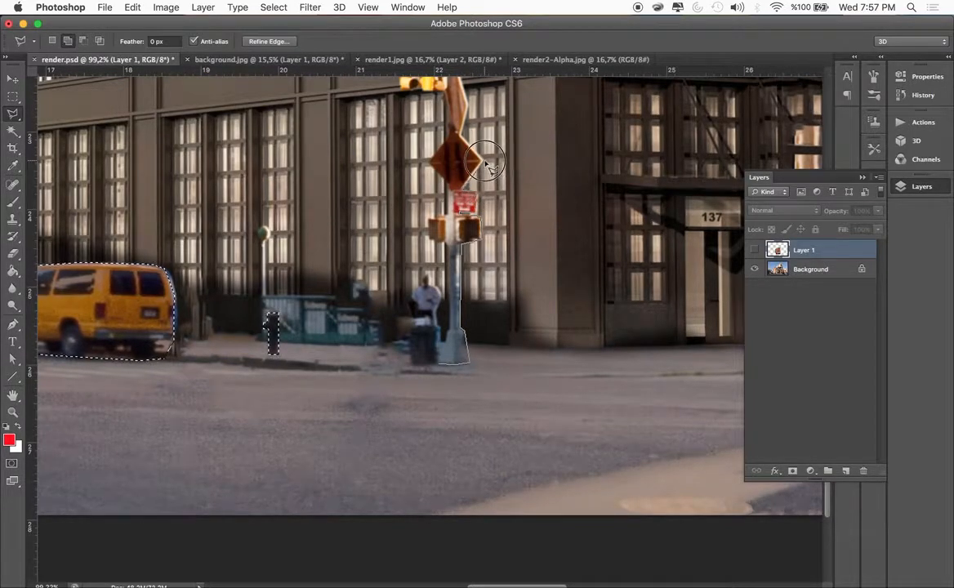
{"action": "left_click", "coordinate": [462, 137]}
{"action": "left_click", "coordinate": [467, 104]}
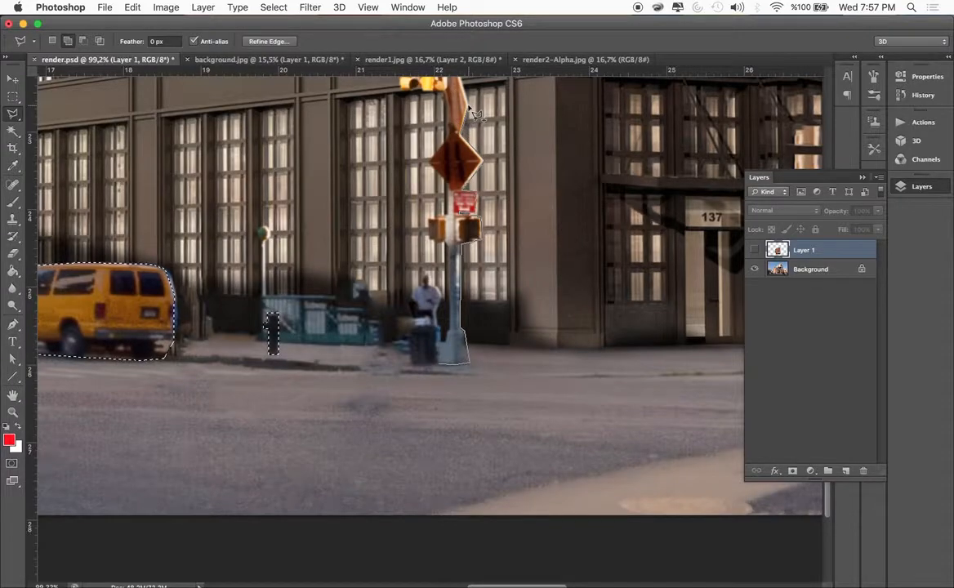
{"action": "scroll", "coordinate": [468, 106], "scroll_direction": "up", "scroll_amount": 5}
{"action": "left_click", "coordinate": [456, 180]}
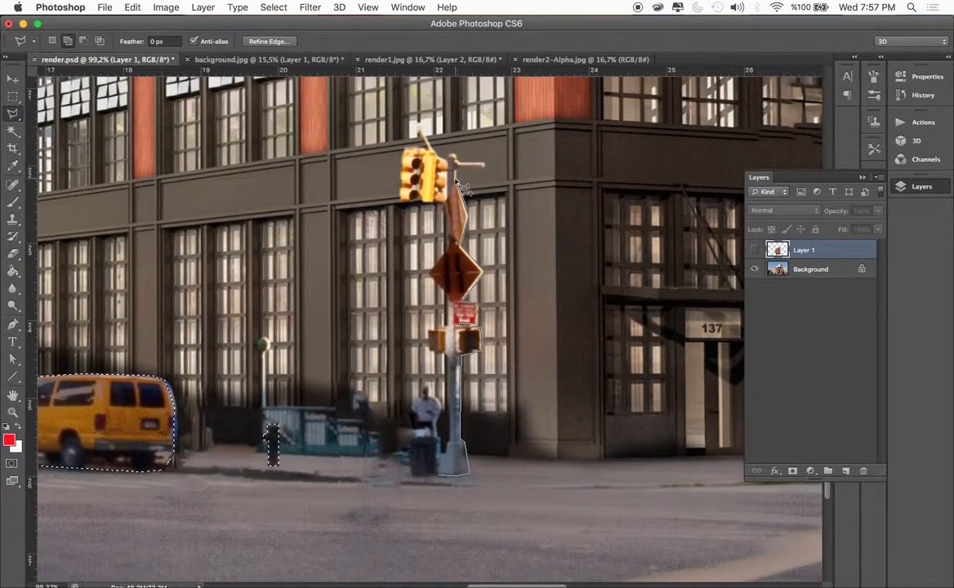
{"action": "left_click", "coordinate": [455, 170]}
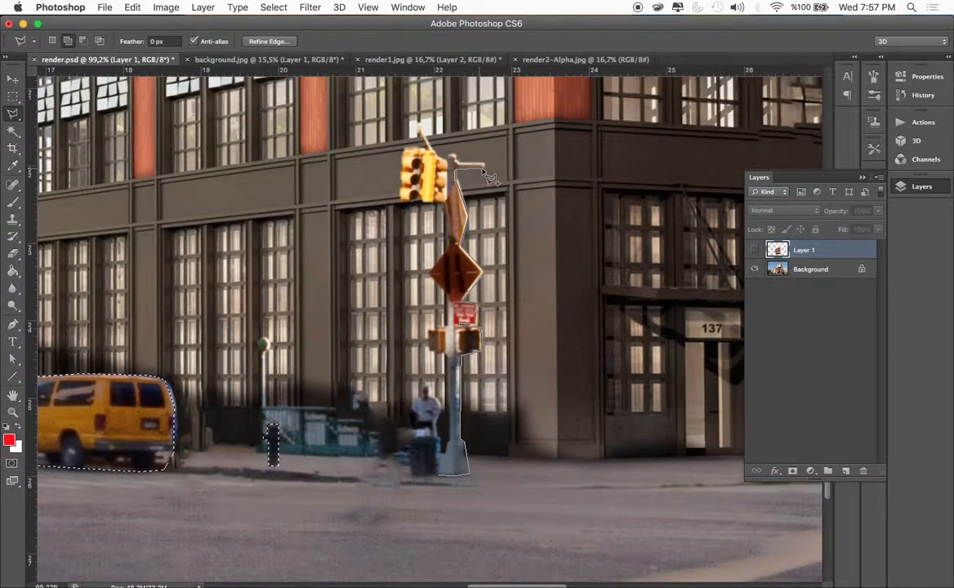
{"action": "left_click", "coordinate": [483, 167]}
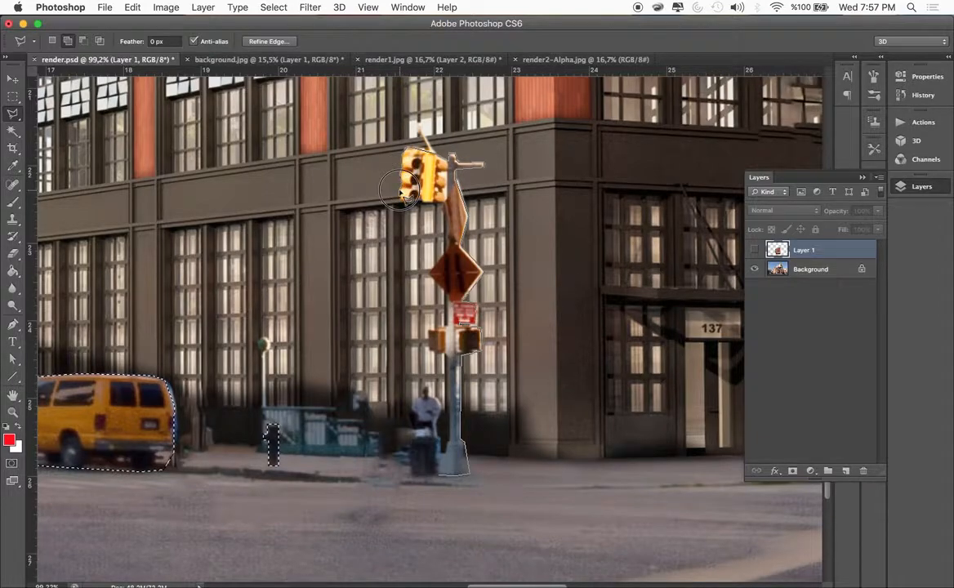
{"action": "left_click", "coordinate": [417, 204]}
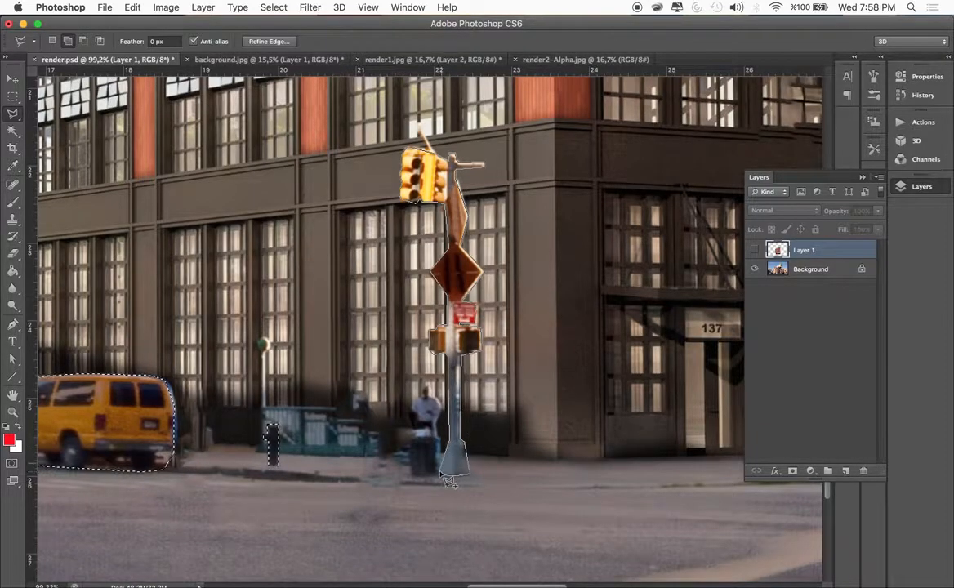
{"action": "left_click", "coordinate": [448, 481]}
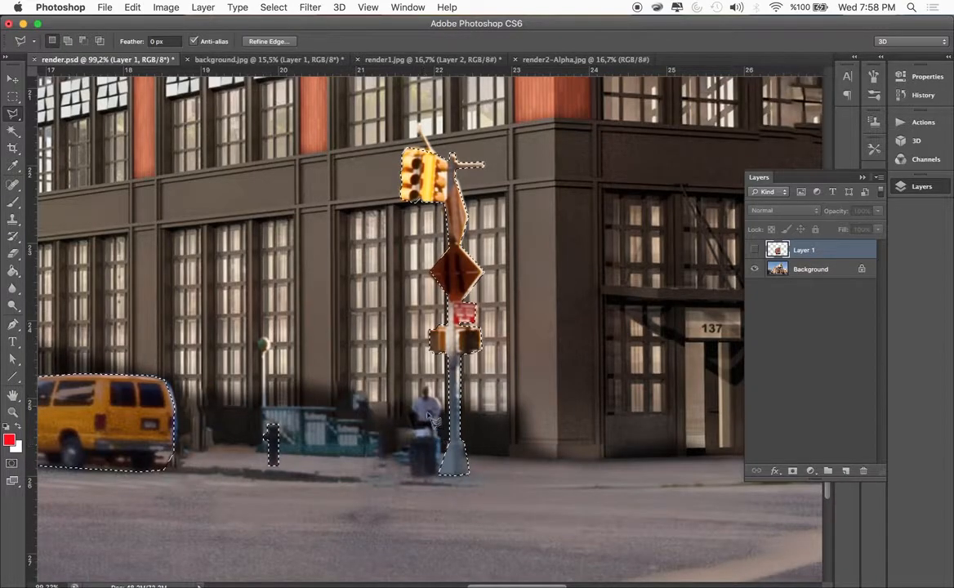
Copy the selected van, short post and traffic-light pole from the Background to a new layer
{"action": "scroll", "coordinate": [473, 351], "scroll_direction": "down", "scroll_amount": 5}
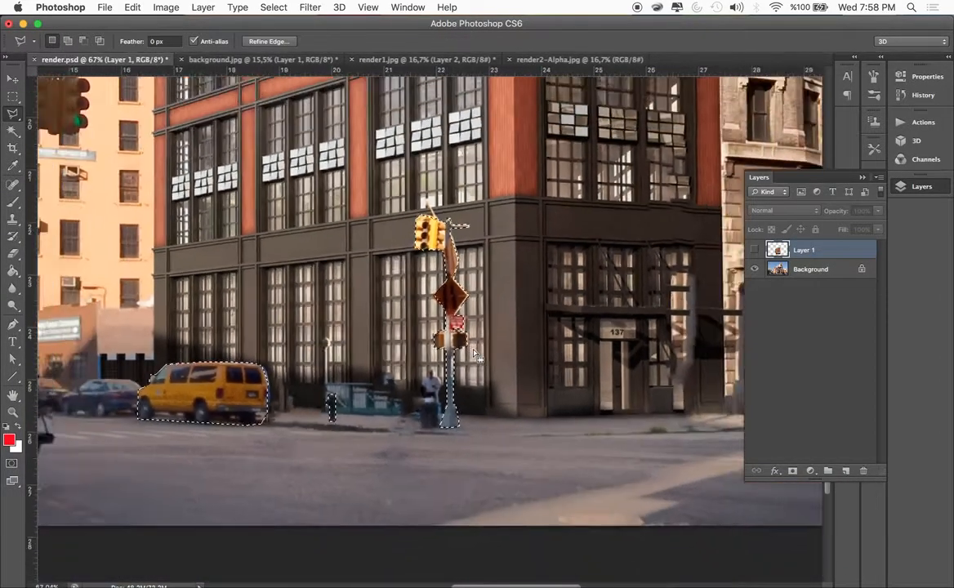
{"action": "left_click", "coordinate": [780, 270]}
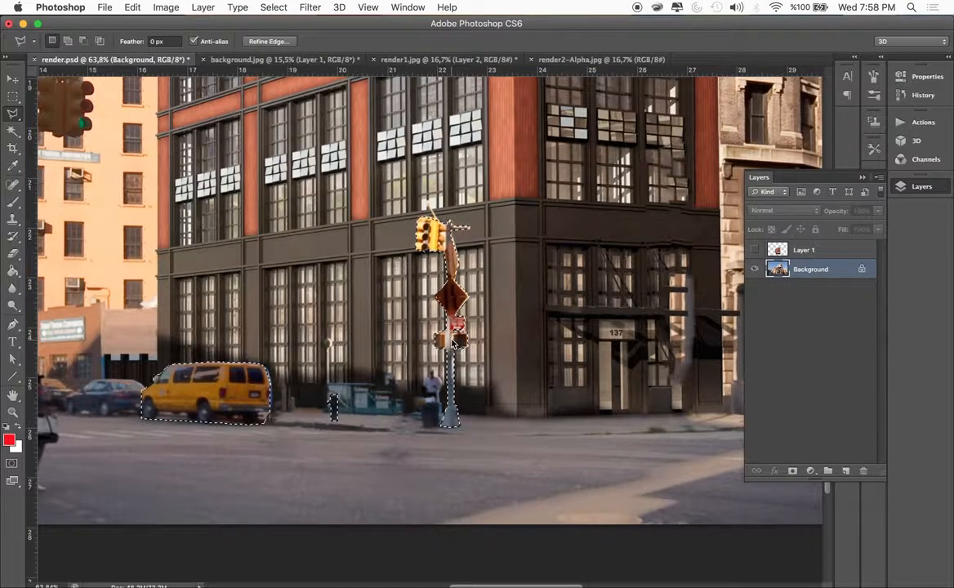
{"action": "right_click", "coordinate": [452, 334]}
{"action": "left_click", "coordinate": [494, 430]}
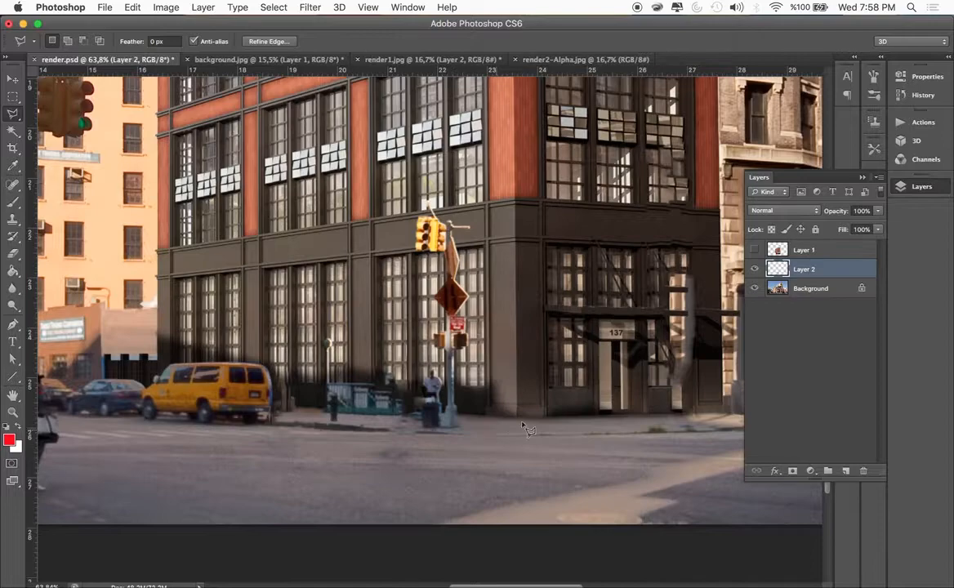
On the Background, outline the trash can beside the traffic-light pole, fill it away and deselect
{"action": "left_click", "coordinate": [783, 286]}
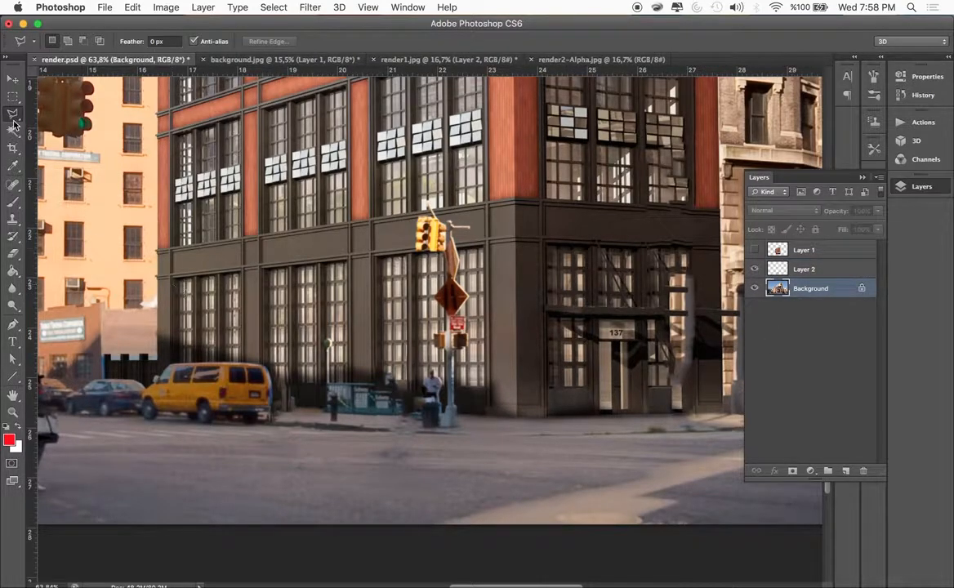
{"action": "left_click", "coordinate": [440, 436]}
{"action": "left_click", "coordinate": [420, 434]}
{"action": "double_click", "coordinate": [419, 397]}
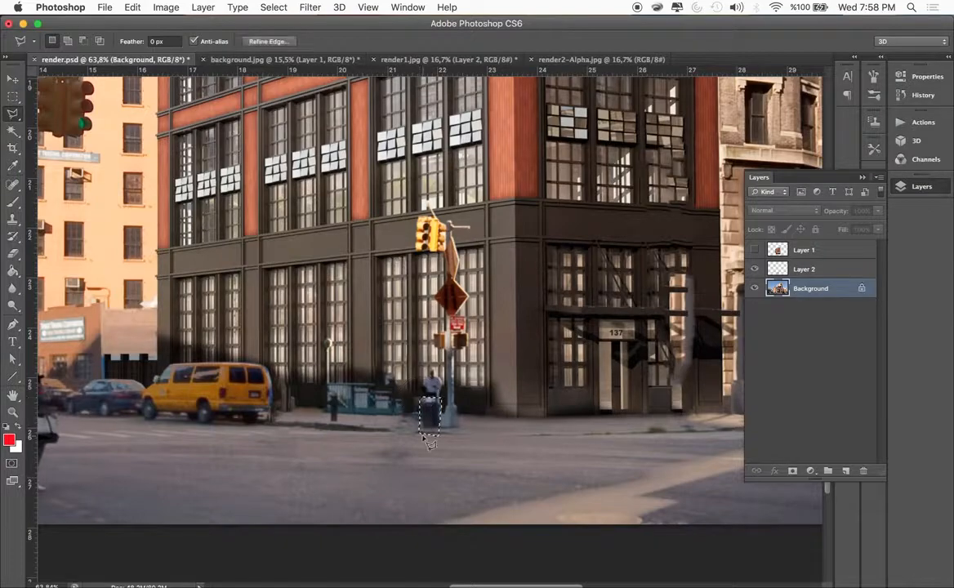
{"action": "key", "text": "BackSpace"}
{"action": "key", "text": "Return"}
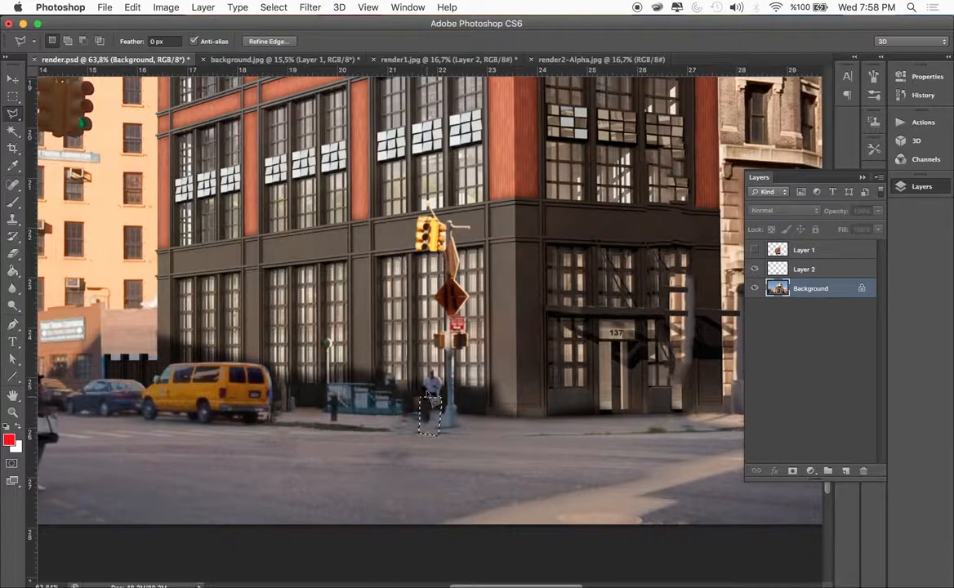
{"action": "key", "text": "ctrl+d"}
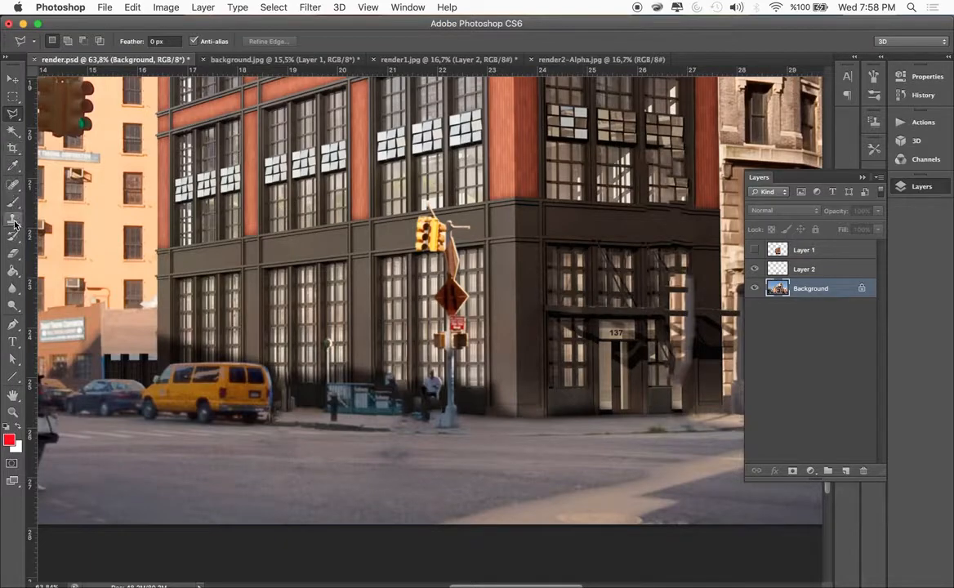
Clone clean sidewalk over the smudged pavement between the subway entrance and the traffic-light pole with the Clone Stamp
{"action": "mouse_move", "coordinate": [15, 223]}
{"action": "left_mouse_down"}
{"action": "mouse_move", "coordinate": [53, 232]}
{"action": "mouse_move", "coordinate": [67, 217]}
{"action": "left_mouse_up"}
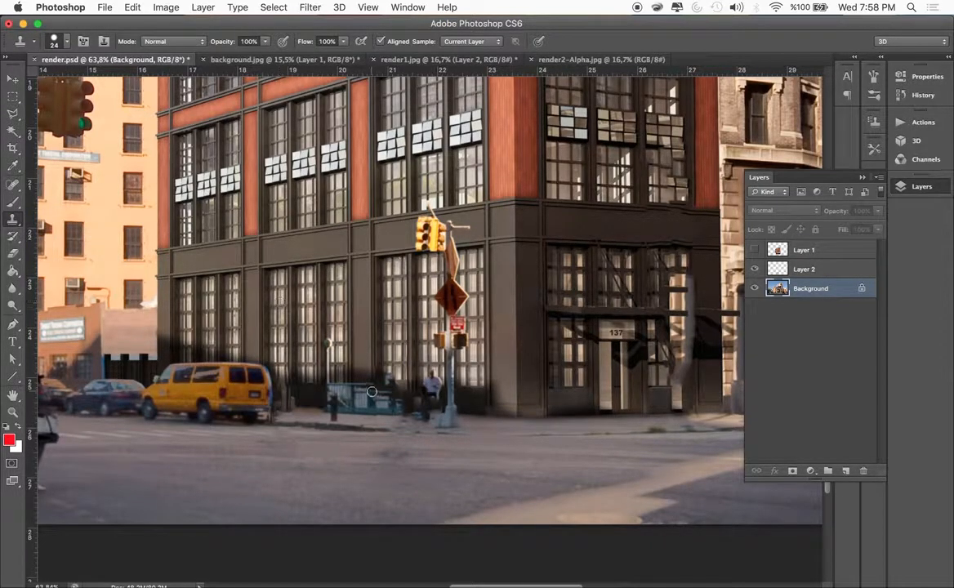
{"action": "scroll", "coordinate": [371, 392], "scroll_direction": "up", "scroll_amount": 7}
{"action": "scroll", "coordinate": [423, 472], "scroll_direction": "down", "scroll_amount": 5}
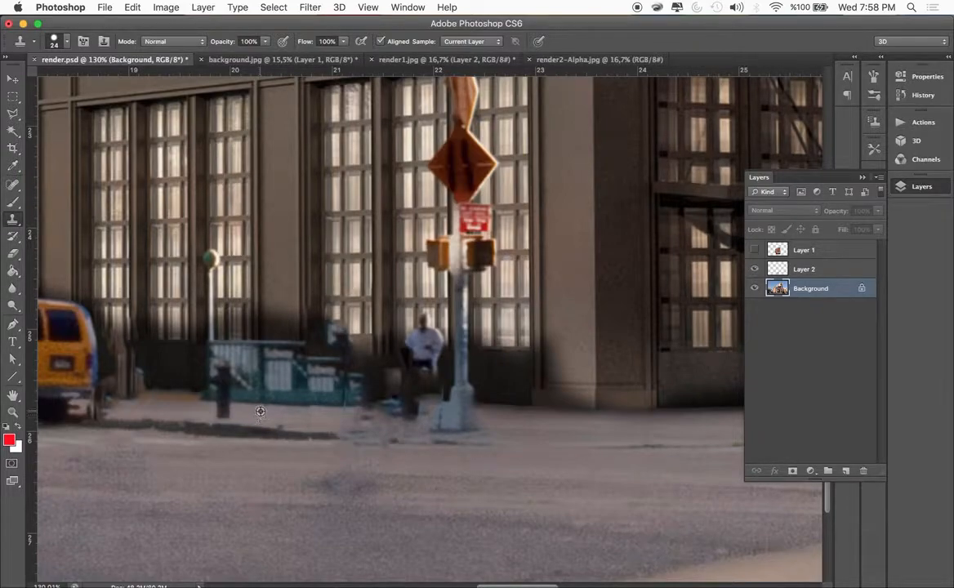
{"action": "left_click_drag", "start_coordinate": [266, 415], "coordinate": [409, 418]}
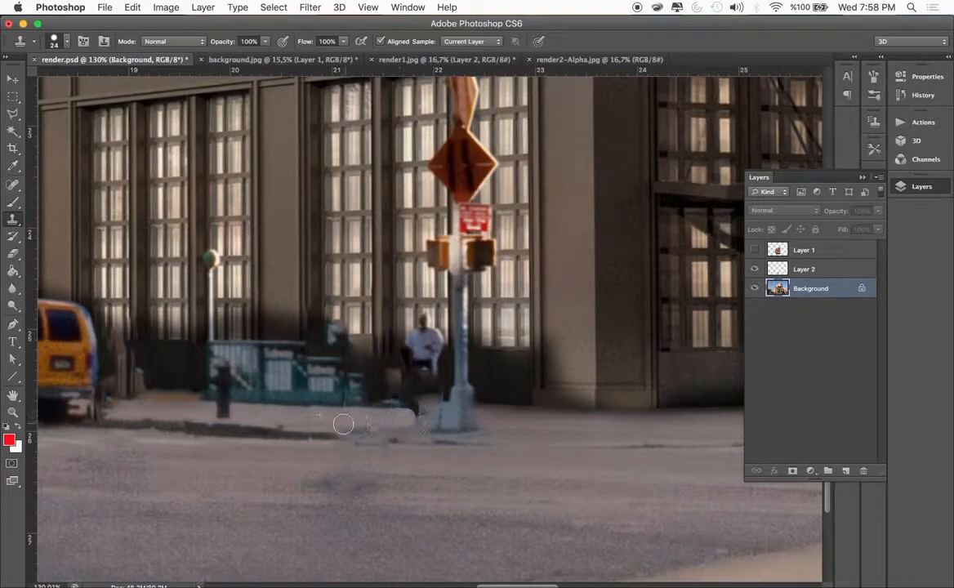
{"action": "key", "text": "super+z"}
{"action": "left_click", "coordinate": [295, 416], "text": "alt"}
{"action": "mouse_move", "coordinate": [350, 425]}
{"action": "left_mouse_down"}
{"action": "mouse_move", "coordinate": [419, 426]}
{"action": "mouse_move", "coordinate": [394, 415]}
{"action": "mouse_move", "coordinate": [296, 422]}
{"action": "left_mouse_up"}
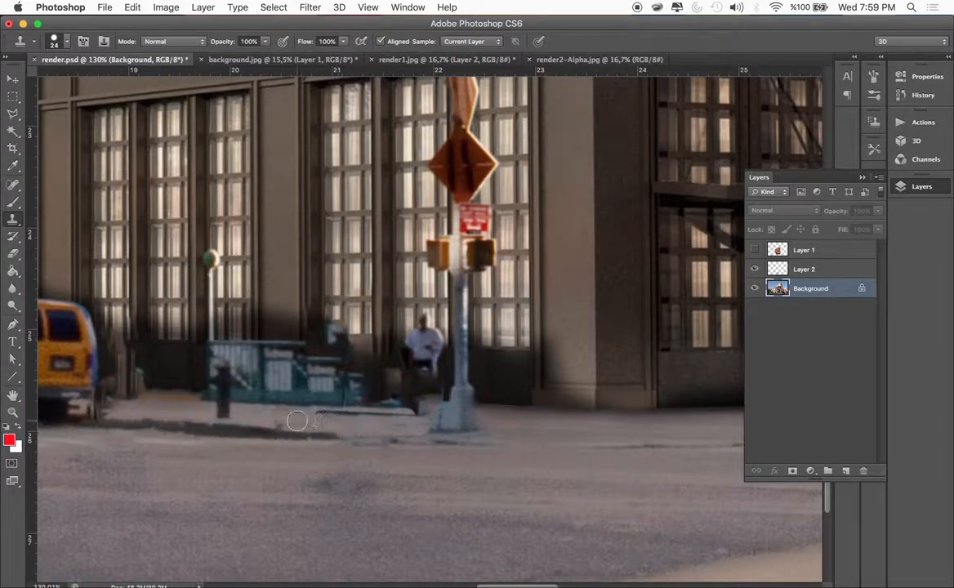
Clone away the remaining dark streaks on the sidewalk next to the pole base and below the subway entrance
{"action": "left_click", "coordinate": [497, 420], "text": "alt"}
{"action": "left_click_drag", "start_coordinate": [421, 418], "coordinate": [401, 414]}
{"action": "left_click", "coordinate": [536, 418], "text": "alt"}
{"action": "mouse_move", "coordinate": [393, 408]}
{"action": "left_mouse_down"}
{"action": "mouse_move", "coordinate": [371, 413]}
{"action": "mouse_move", "coordinate": [407, 411]}
{"action": "mouse_move", "coordinate": [357, 414]}
{"action": "mouse_move", "coordinate": [374, 418]}
{"action": "left_mouse_up"}
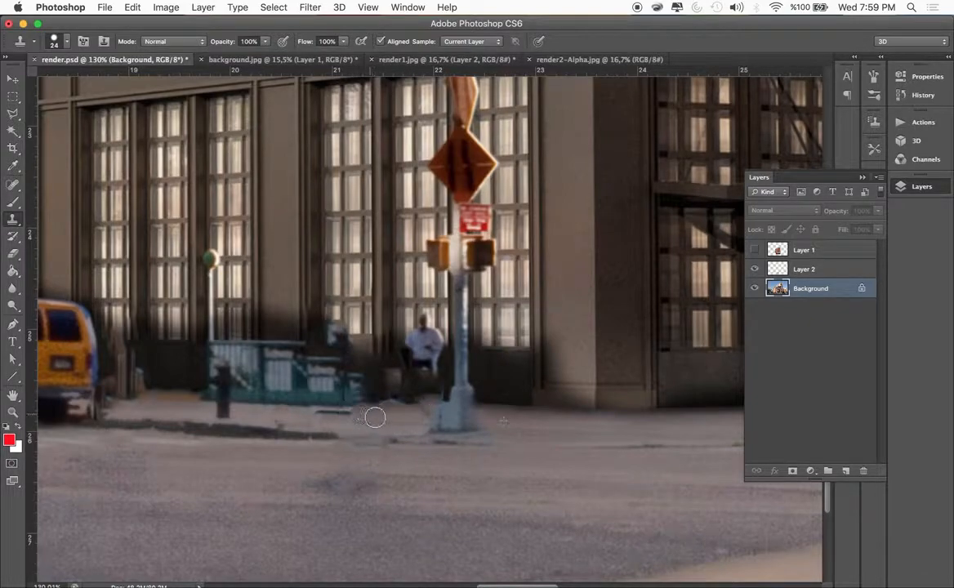
{"action": "left_click", "coordinate": [289, 418], "text": "alt"}
{"action": "mouse_move", "coordinate": [315, 414]}
{"action": "left_mouse_down"}
{"action": "mouse_move", "coordinate": [349, 428]}
{"action": "mouse_move", "coordinate": [355, 419]}
{"action": "left_mouse_up"}
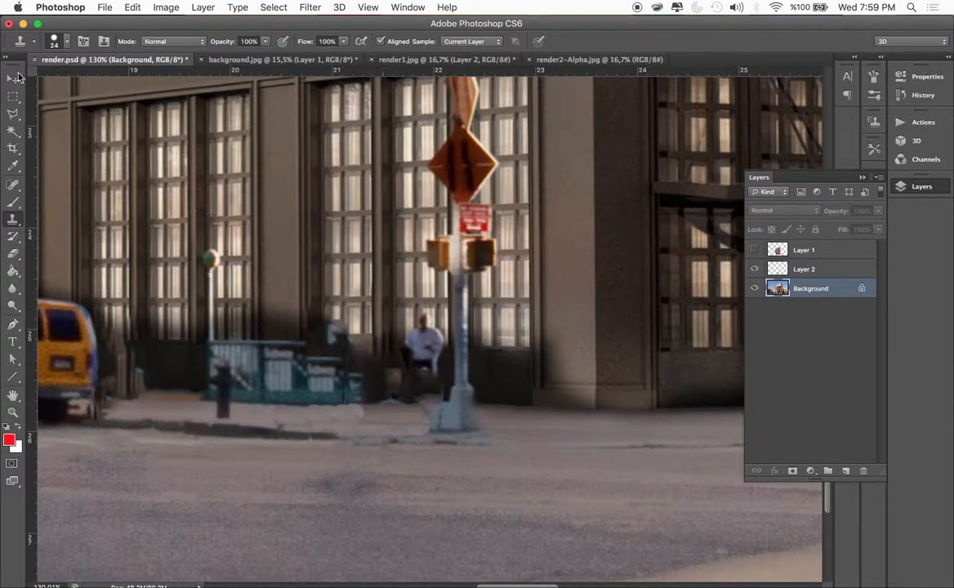
Show Layer 1 again and place Layer 2 with the street objects above it
{"action": "key", "text": "v"}
{"action": "scroll", "coordinate": [366, 357], "scroll_direction": "down", "scroll_amount": 8}
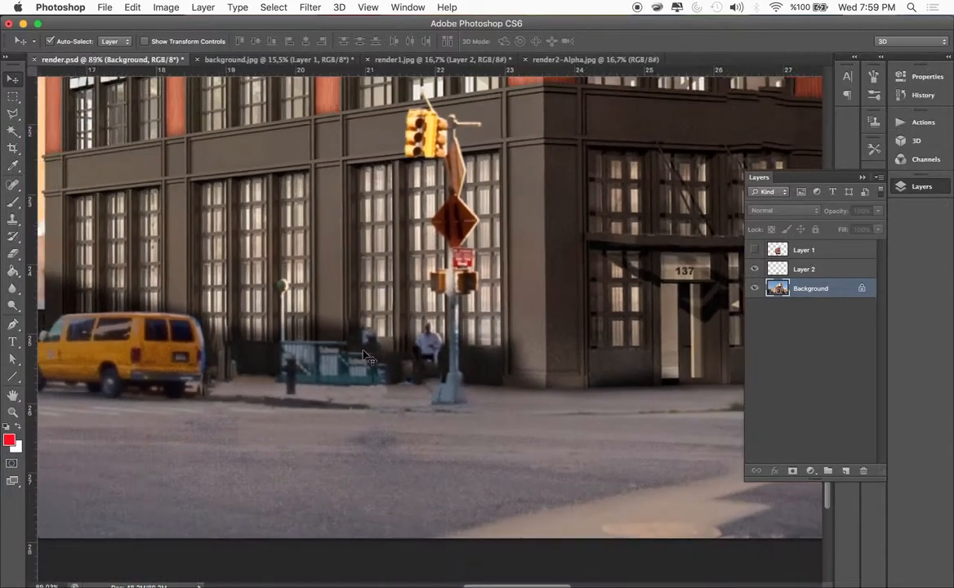
{"action": "scroll", "coordinate": [365, 357], "scroll_direction": "down", "scroll_amount": 6}
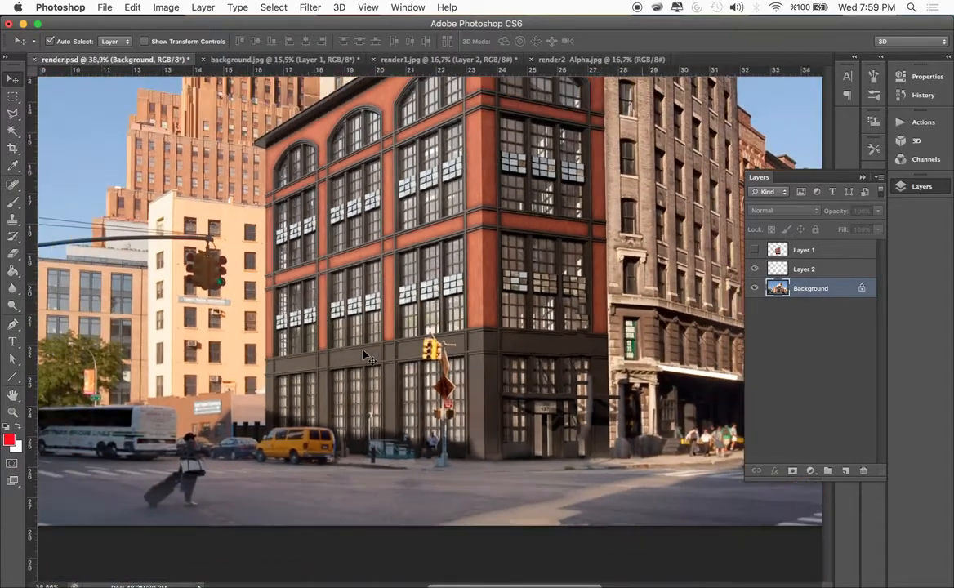
{"action": "scroll", "coordinate": [366, 357], "scroll_direction": "down", "scroll_amount": 4}
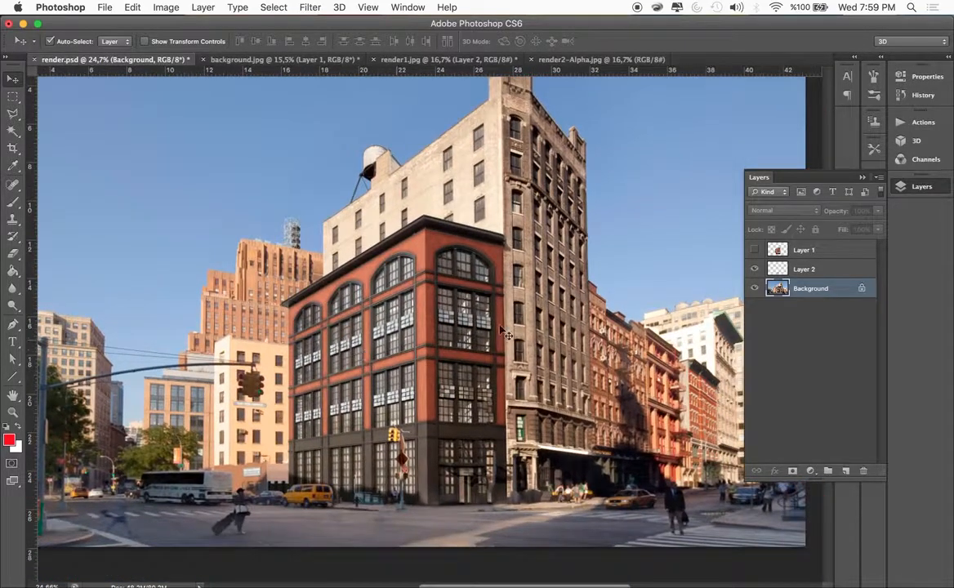
{"action": "left_click", "coordinate": [754, 252]}
{"action": "left_click_drag", "start_coordinate": [798, 275], "coordinate": [797, 245]}
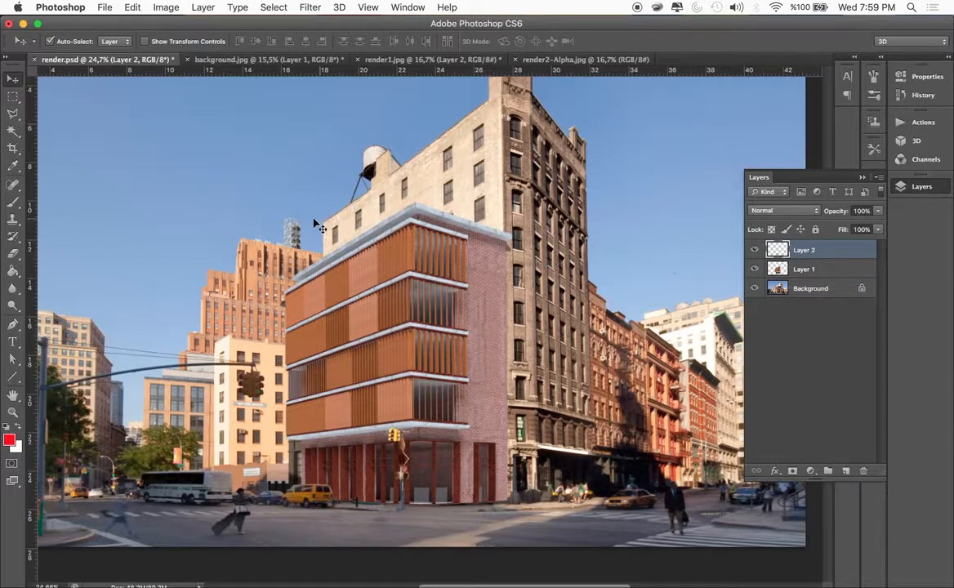
Nudge the rendered building on Layer 1 slightly up and to the right against the neighbouring building, checking its roof and base edges
{"action": "left_click", "coordinate": [458, 361]}
{"action": "left_click_drag", "start_coordinate": [470, 362], "coordinate": [472, 397]}
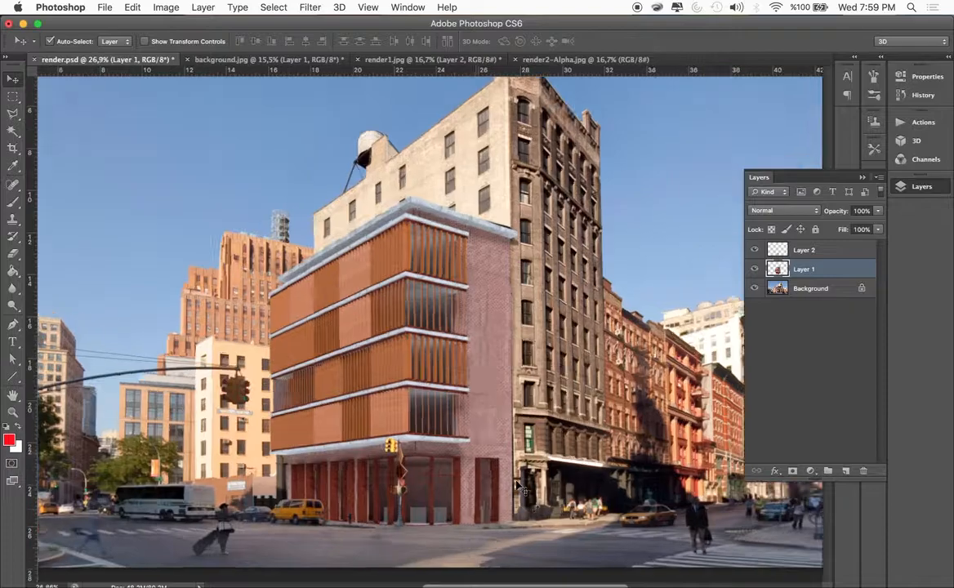
{"action": "scroll", "coordinate": [516, 486], "scroll_direction": "up", "scroll_amount": 5}
{"action": "scroll", "coordinate": [516, 486], "scroll_direction": "down", "scroll_amount": 6}
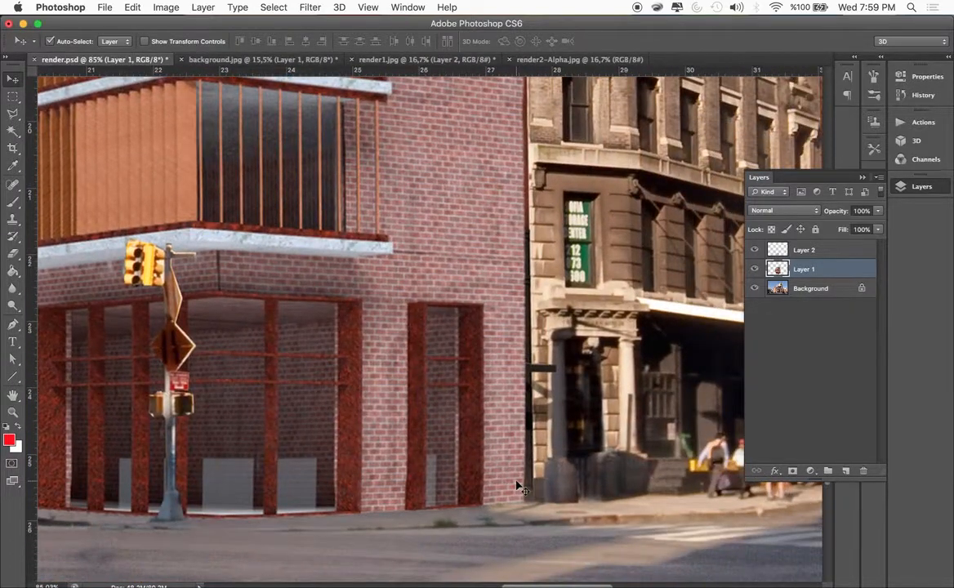
{"action": "key", "text": "Up"}
{"action": "key", "text": "Up"}
{"action": "key", "text": "Up"}
{"action": "key", "text": "Right"}
{"action": "key", "text": "Right"}
{"action": "key", "text": "Right"}
{"action": "key", "text": "Right"}
{"action": "key", "text": "Right"}
{"action": "key", "text": "Right"}
{"action": "key", "text": "Up"}
{"action": "key", "text": "Right"}
{"action": "key", "text": "Right"}
{"action": "key", "text": "Right"}
{"action": "key", "text": "Right"}
{"action": "key", "text": "Right"}
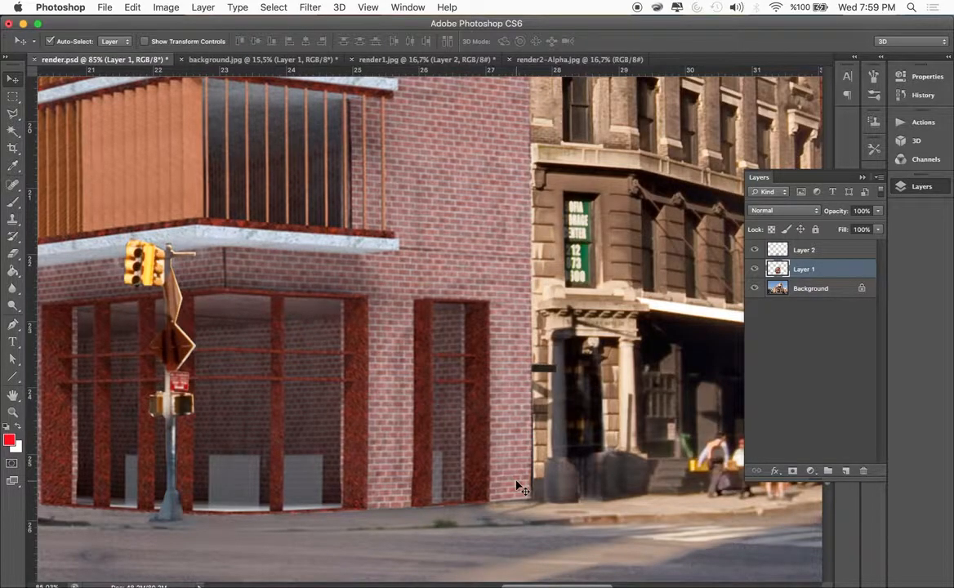
{"action": "scroll", "coordinate": [519, 487], "scroll_direction": "up", "scroll_amount": 2}
{"action": "scroll", "coordinate": [519, 488], "scroll_direction": "up", "scroll_amount": 10}
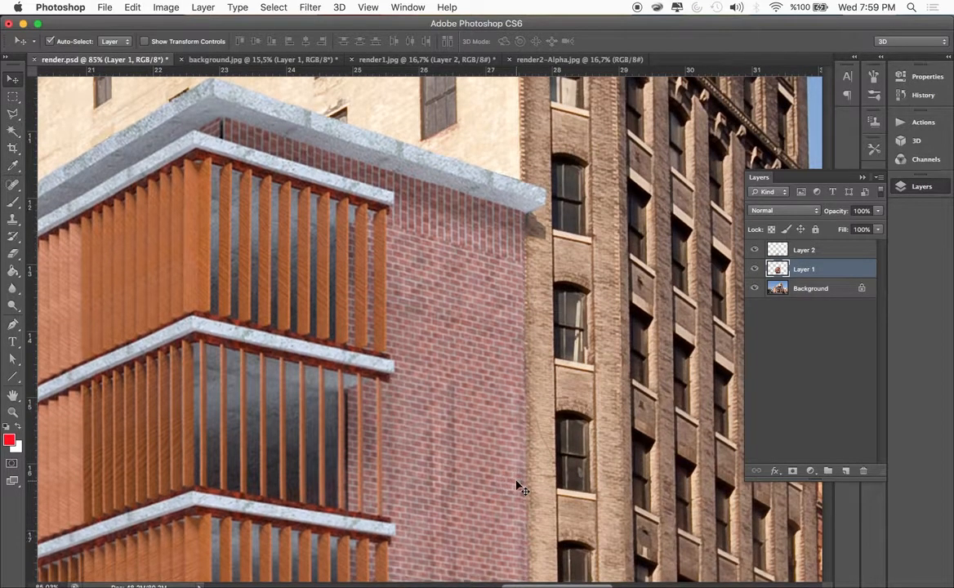
{"action": "scroll", "coordinate": [519, 488], "scroll_direction": "down", "scroll_amount": 15}
{"action": "scroll", "coordinate": [519, 487], "scroll_direction": "down", "scroll_amount": 3}
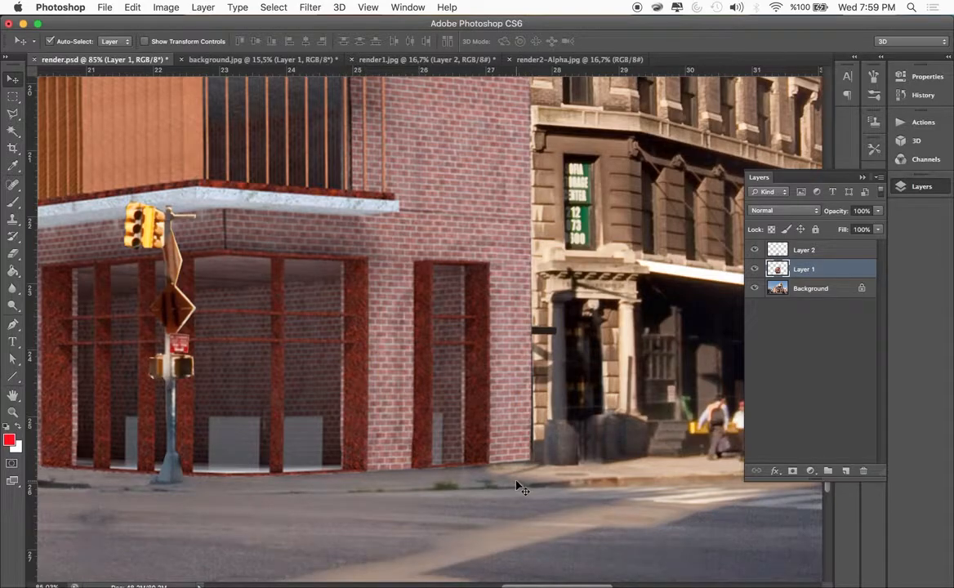
Examine the composite up close around the building's base and street, and as a whole image
{"action": "scroll", "coordinate": [519, 487], "scroll_direction": "left", "scroll_amount": 15}
{"action": "scroll", "coordinate": [519, 487], "scroll_direction": "down", "scroll_amount": 10}
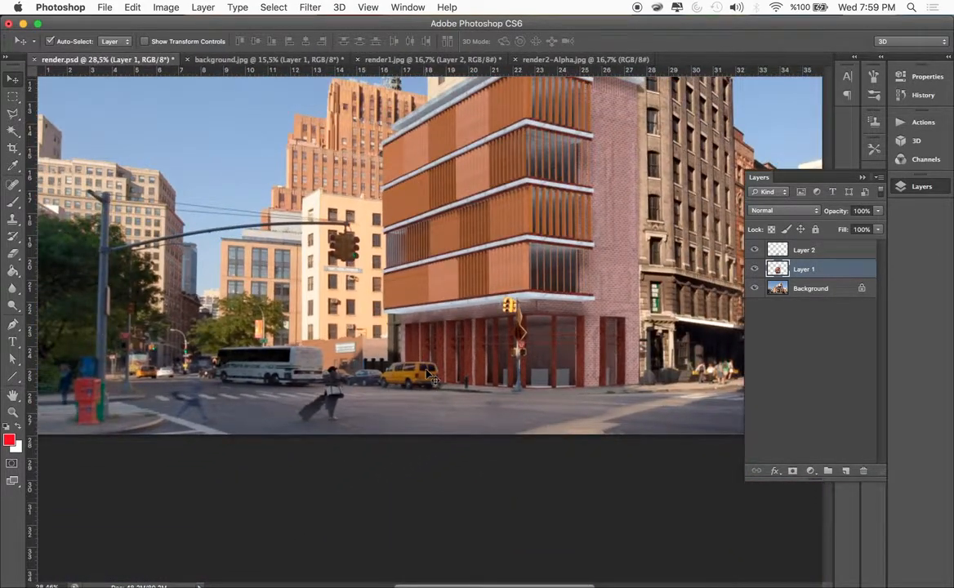
{"action": "scroll", "coordinate": [388, 336], "scroll_direction": "up", "scroll_amount": 5}
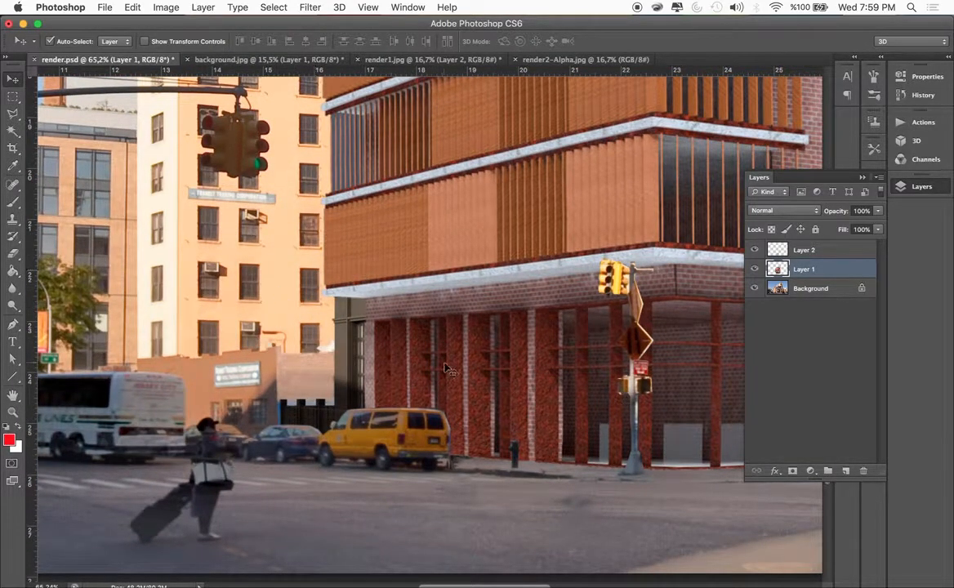
{"action": "scroll", "coordinate": [446, 368], "scroll_direction": "down", "scroll_amount": 6}
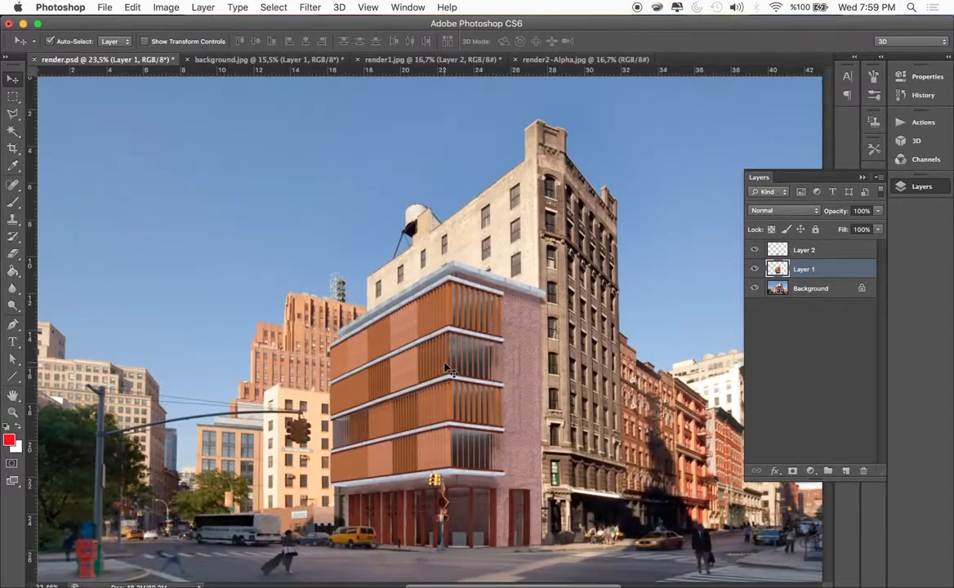
{"action": "scroll", "coordinate": [446, 368], "scroll_direction": "up", "scroll_amount": 1}
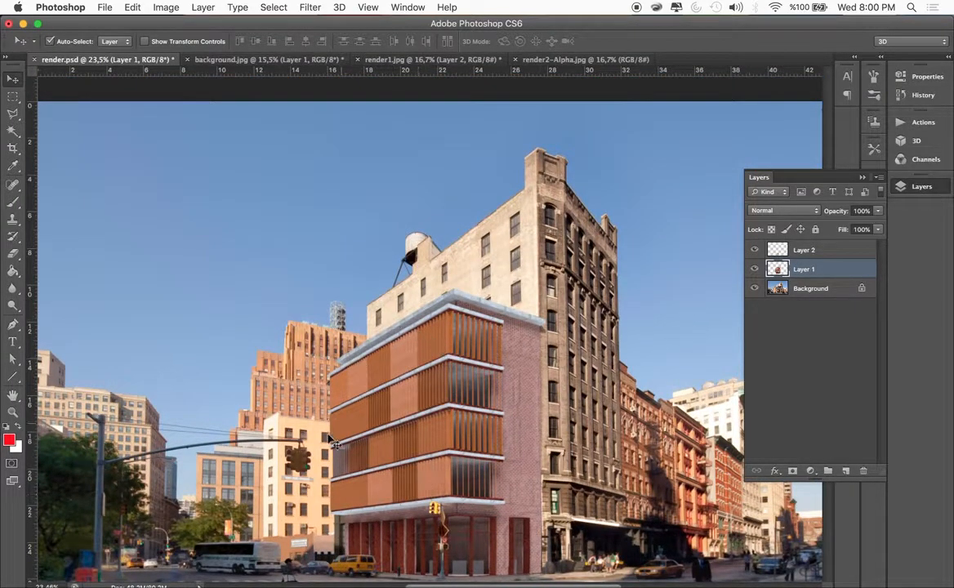
{"action": "scroll", "coordinate": [426, 447], "scroll_direction": "down", "scroll_amount": 3}
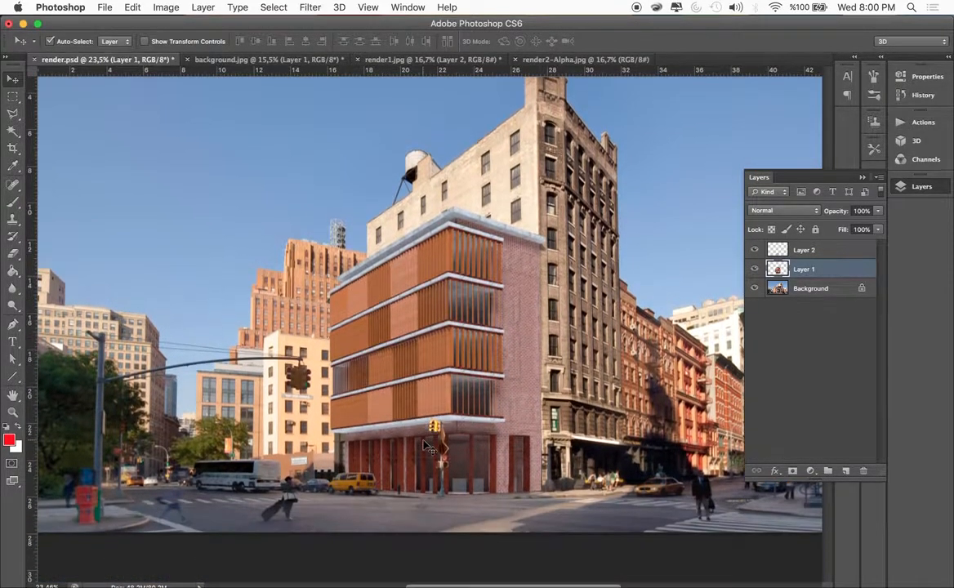
{"action": "scroll", "coordinate": [426, 446], "scroll_direction": "down", "scroll_amount": 8}
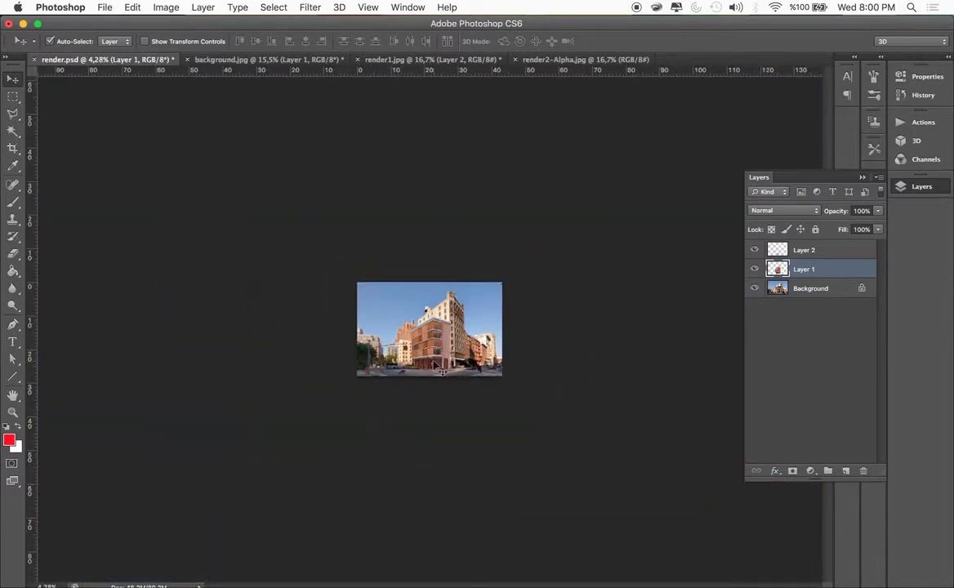
{"action": "scroll", "coordinate": [440, 372], "scroll_direction": "up", "scroll_amount": 9}
{"action": "scroll", "coordinate": [436, 367], "scroll_direction": "down", "scroll_amount": 1}
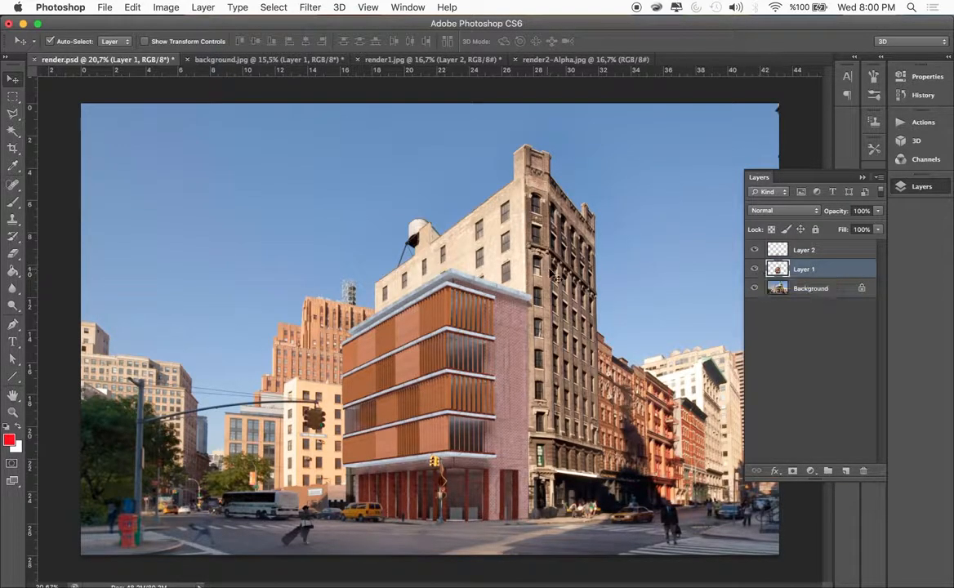
{"action": "scroll", "coordinate": [593, 303], "scroll_direction": "down", "scroll_amount": 7}
{"action": "scroll", "coordinate": [593, 302], "scroll_direction": "up", "scroll_amount": 5}
{"action": "scroll", "coordinate": [594, 303], "scroll_direction": "down", "scroll_amount": 2}
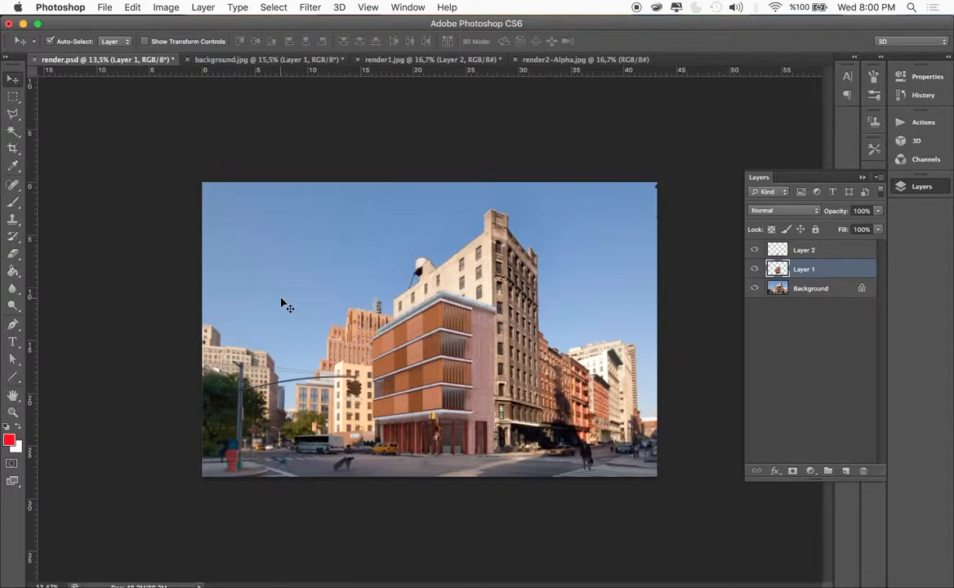
Duplicate the Background layer as "Background copy" within render.psd
{"action": "left_click", "coordinate": [808, 290]}
{"action": "right_click", "coordinate": [815, 292]}
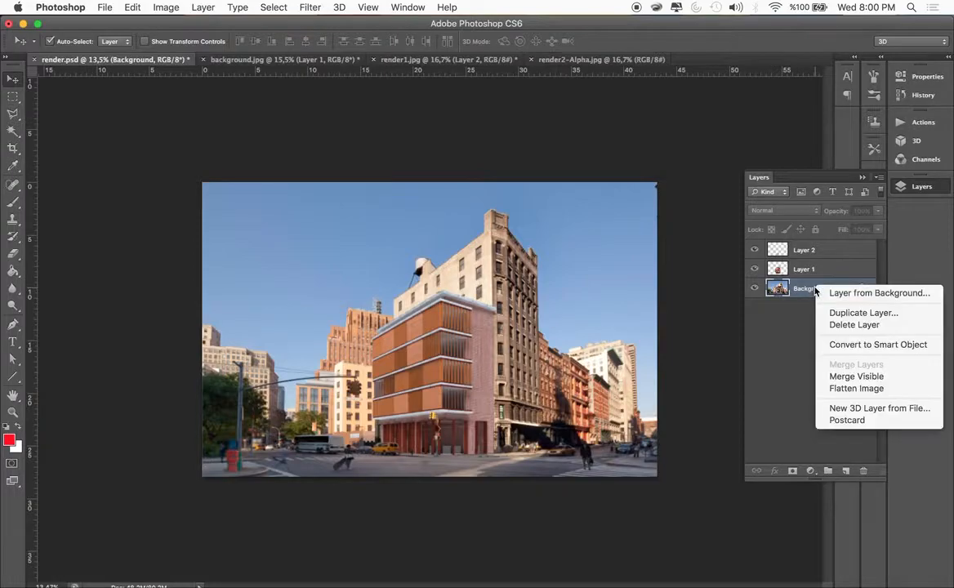
{"action": "left_click", "coordinate": [849, 314]}
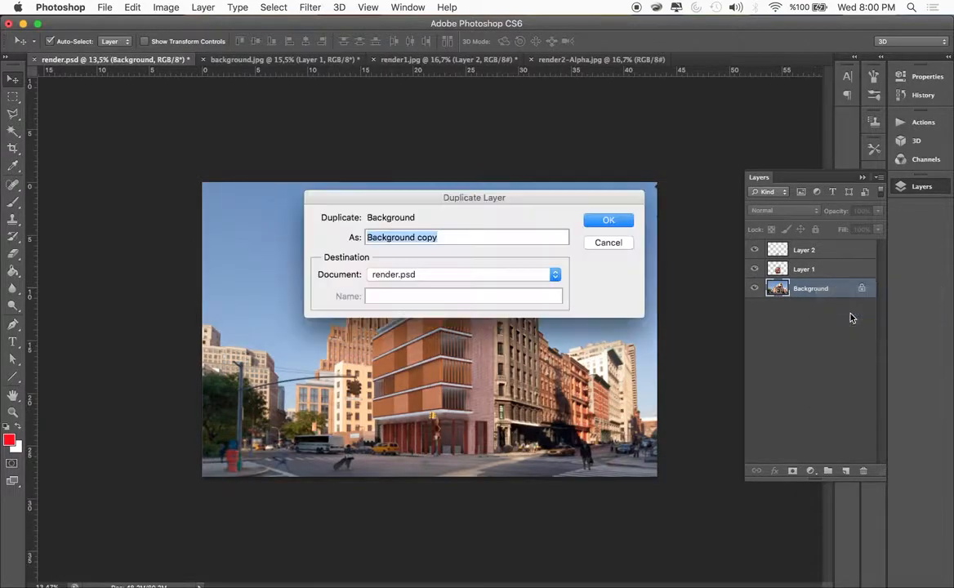
{"action": "left_click", "coordinate": [605, 222]}
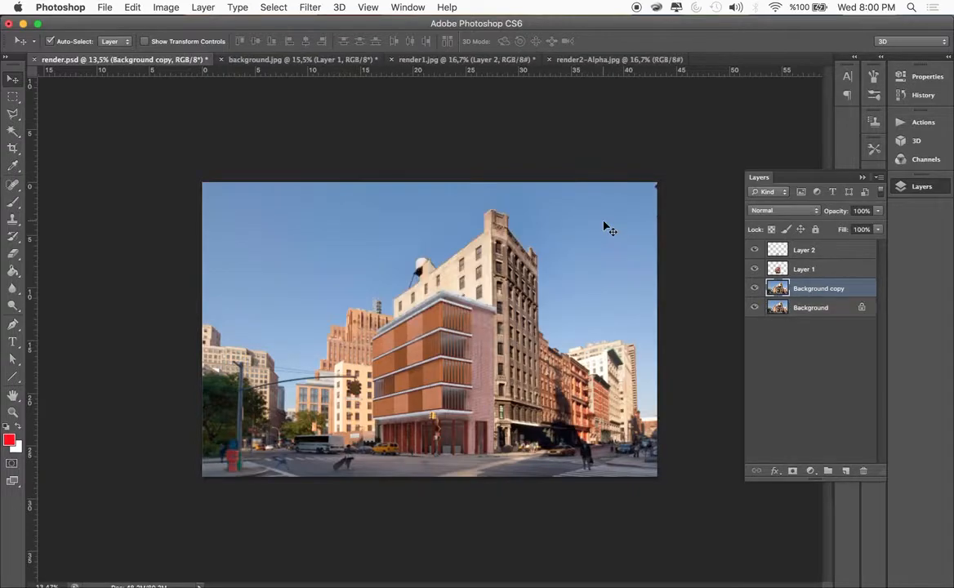
Add a new layer directly above the Background layer and fill it with white using the Paint Bucket
{"action": "left_click", "coordinate": [806, 307]}
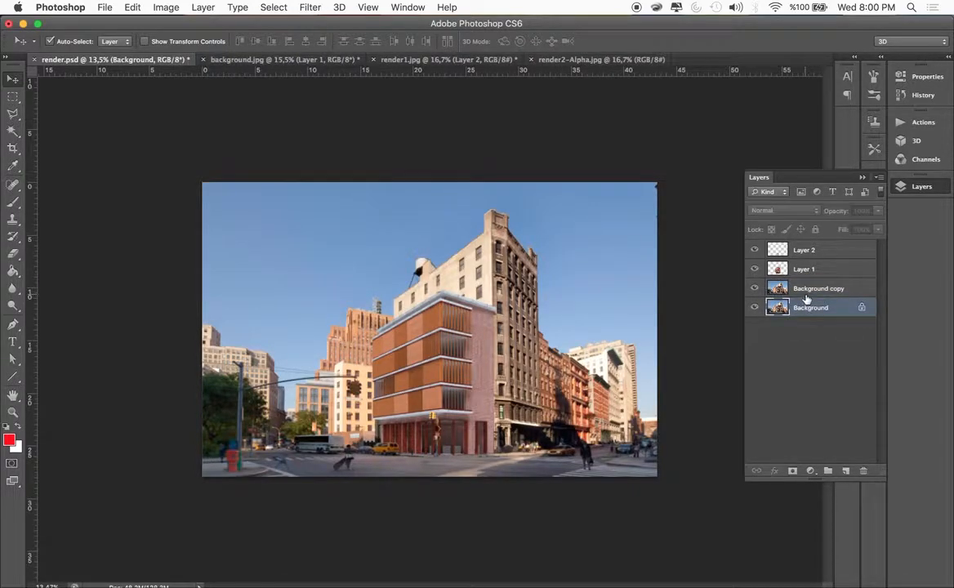
{"action": "key", "text": "super+alt+shift+n"}
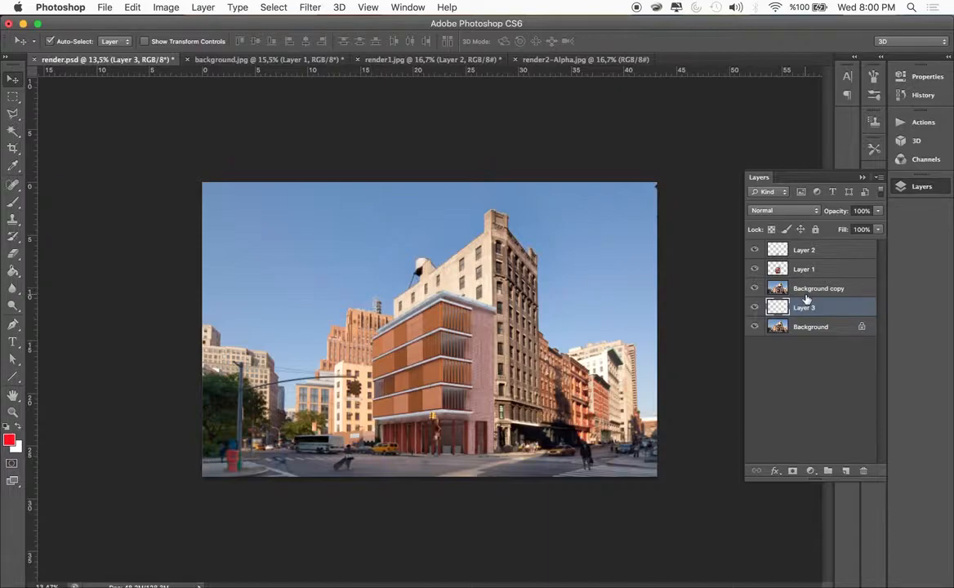
{"action": "left_click", "coordinate": [18, 426]}
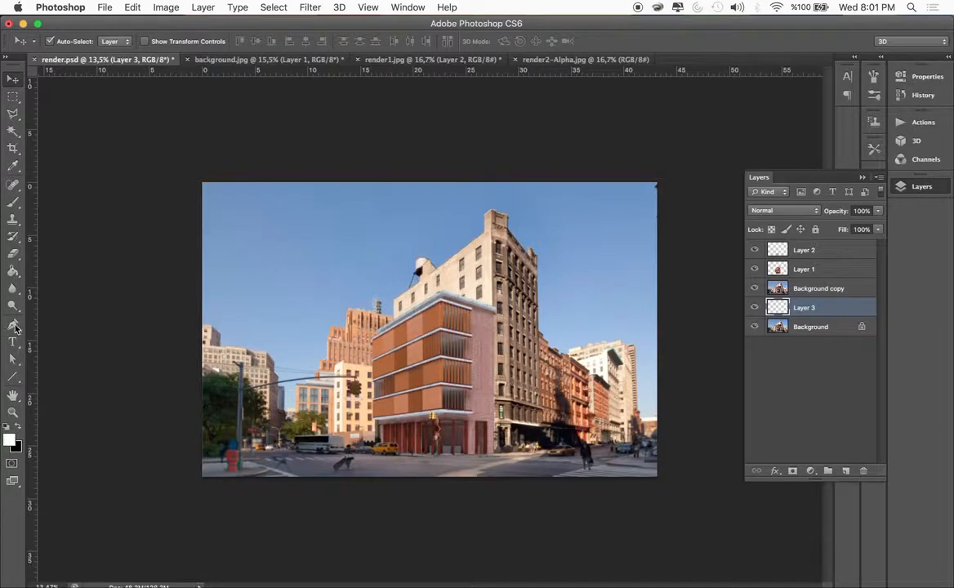
{"action": "left_click", "coordinate": [13, 270]}
{"action": "left_click", "coordinate": [418, 265]}
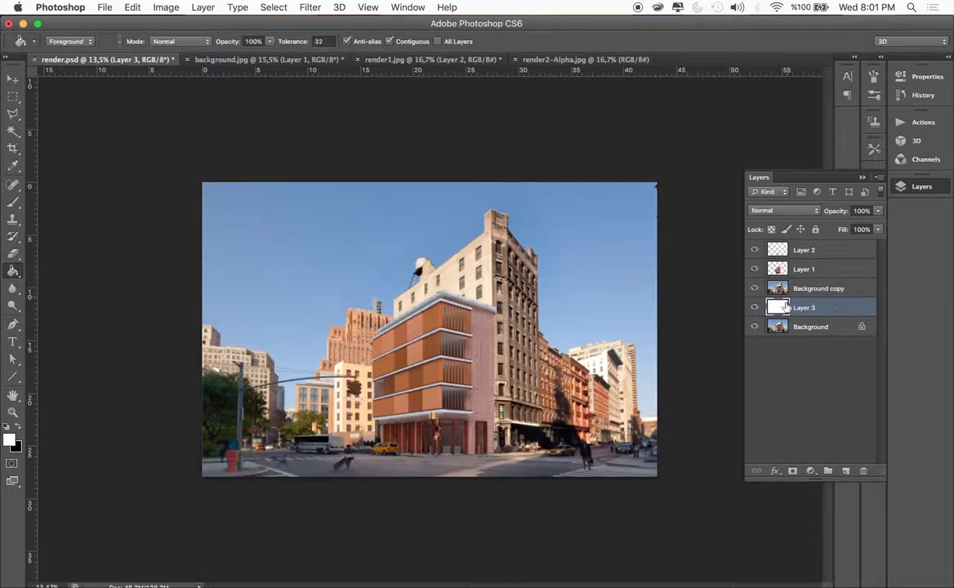
{"action": "left_click", "coordinate": [12, 80]}
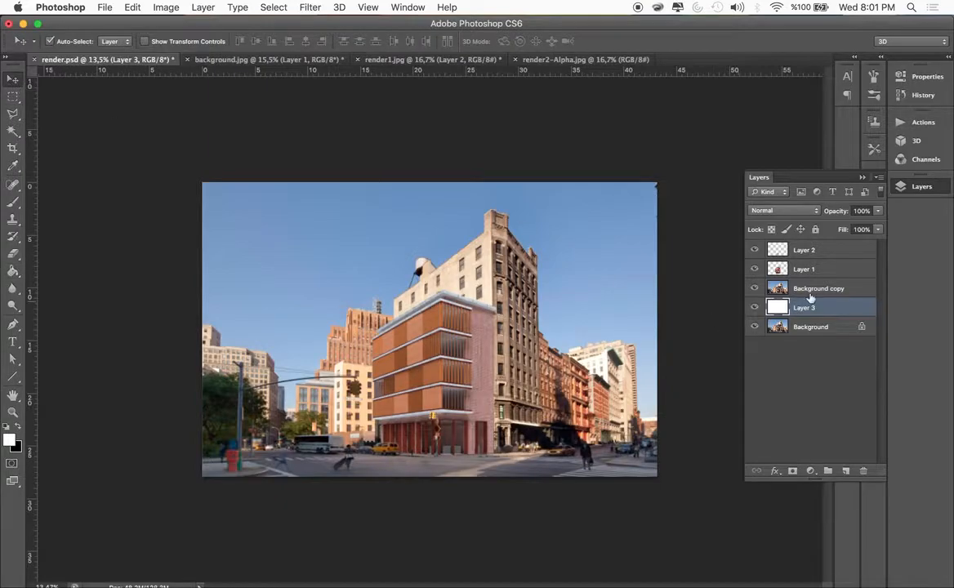
Add a layer mask to the Background copy layer and keep black (000000) as the foreground color
{"action": "left_click", "coordinate": [807, 291]}
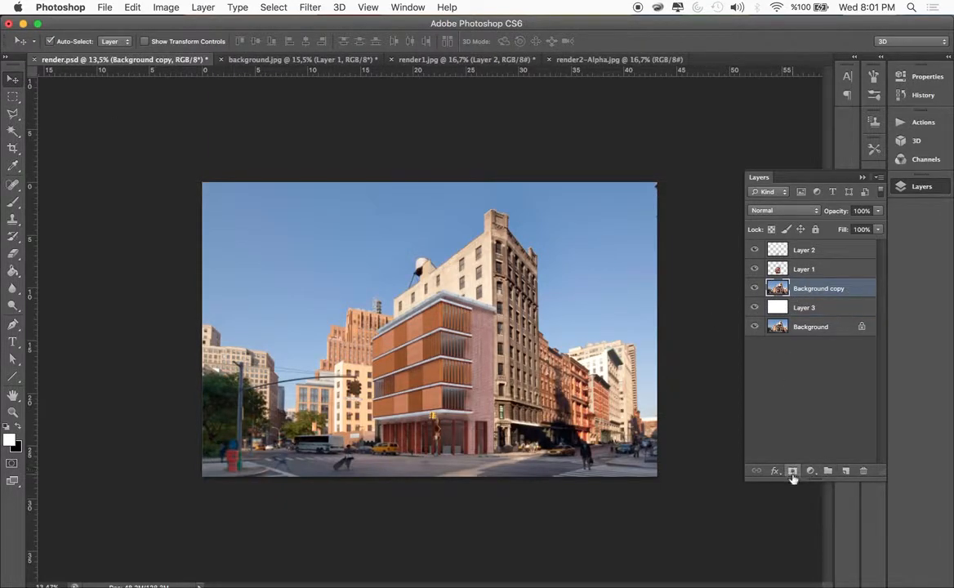
{"action": "left_click", "coordinate": [792, 472]}
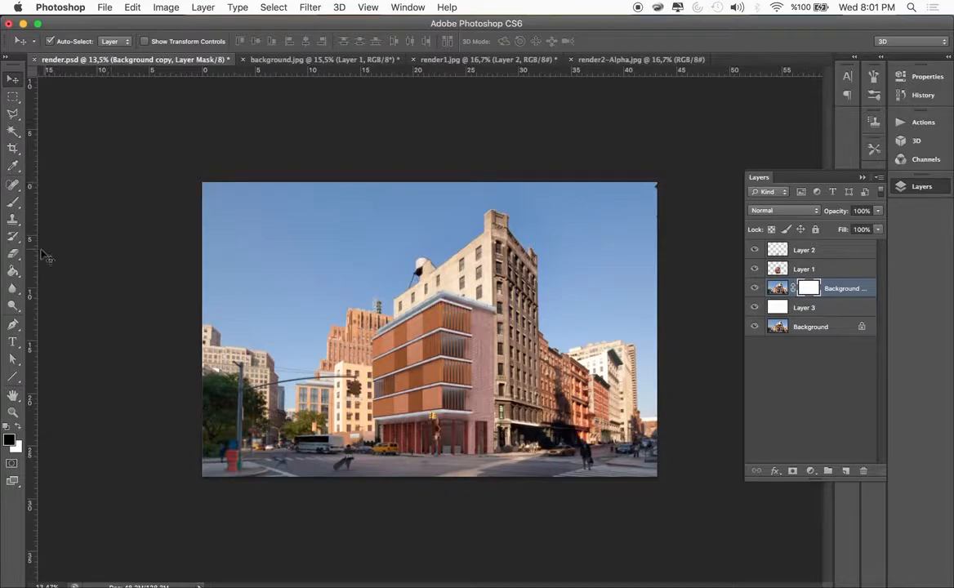
{"action": "left_click", "coordinate": [9, 440]}
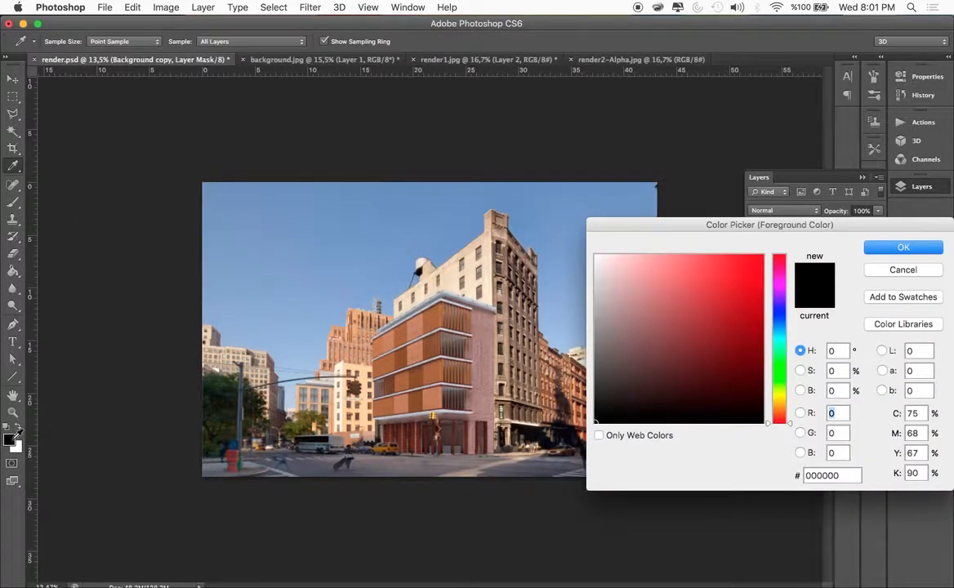
{"action": "left_click", "coordinate": [903, 246]}
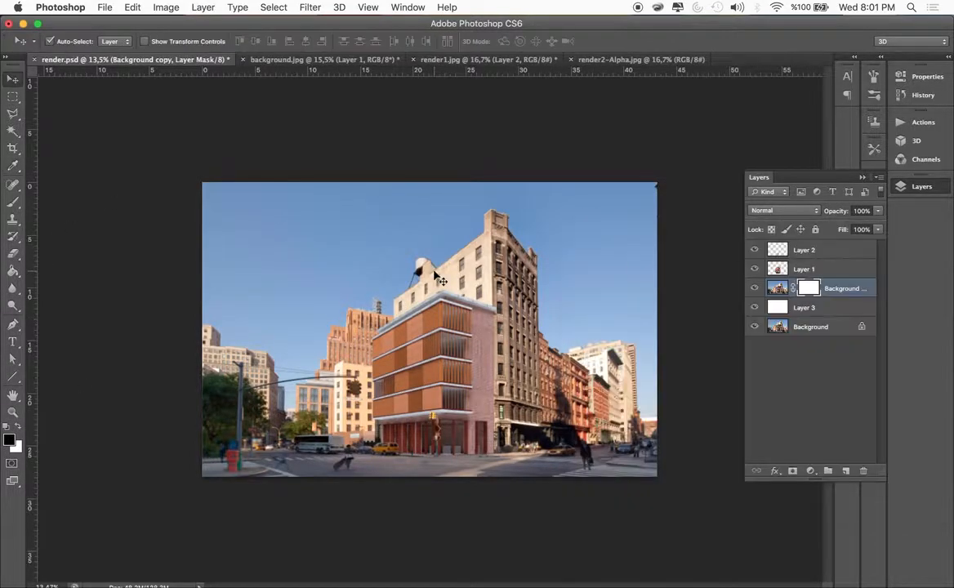
Draw a reflected black-to-transparent gradient on the mask from the building's centre to near the photo's left edge, fading both sides to white
{"action": "left_click", "coordinate": [13, 272]}
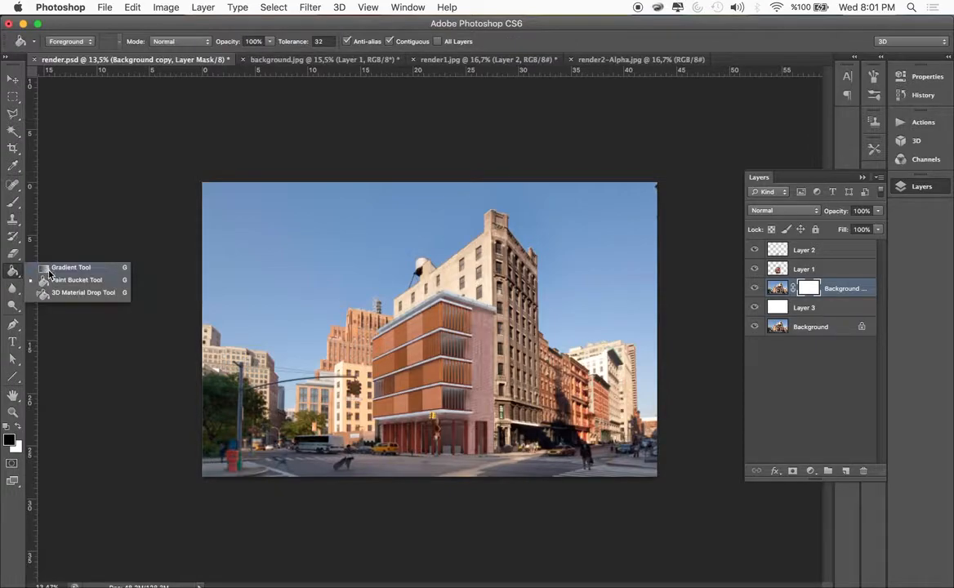
{"action": "left_click", "coordinate": [51, 268]}
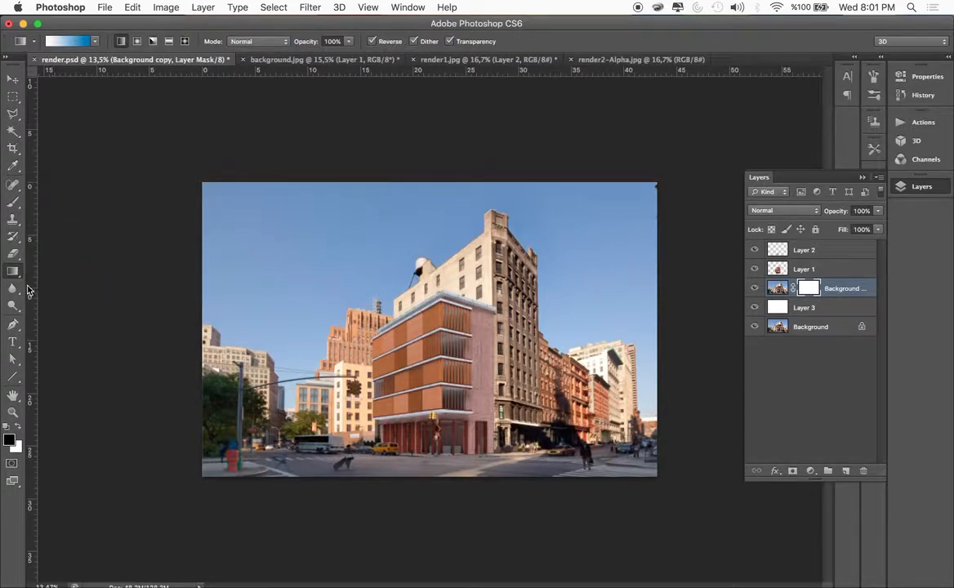
{"action": "left_click", "coordinate": [97, 43]}
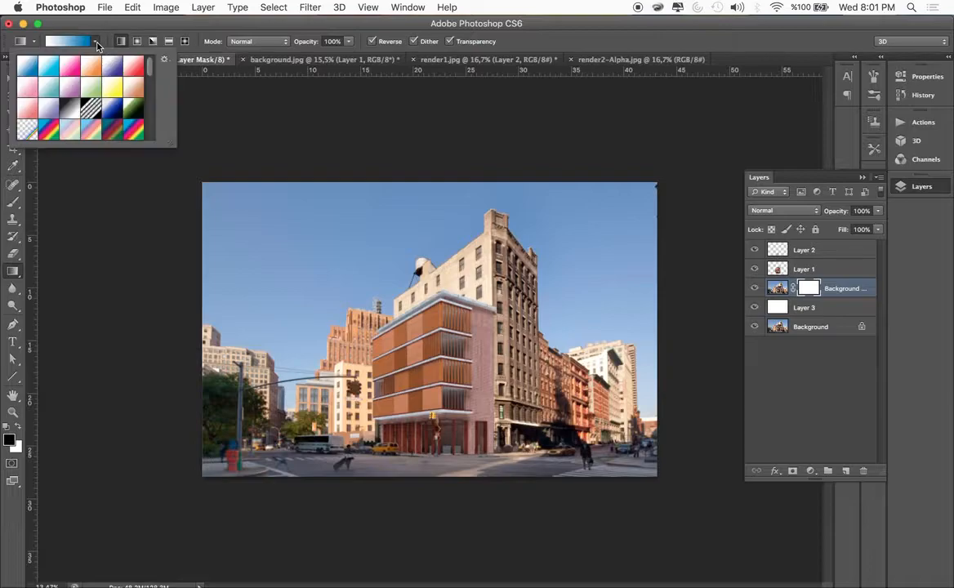
{"action": "left_click_drag", "start_coordinate": [150, 67], "coordinate": [151, 112]}
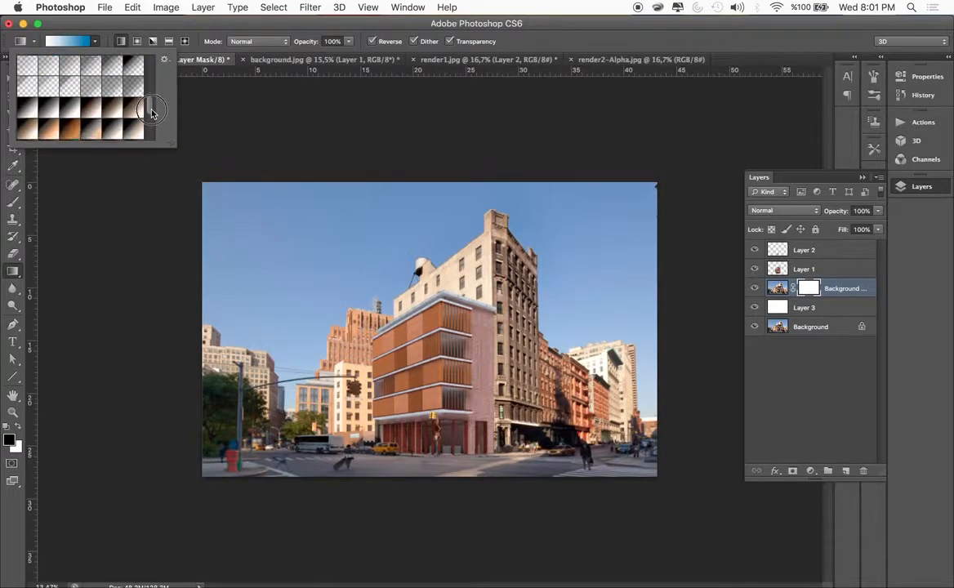
{"action": "left_click", "coordinate": [115, 68]}
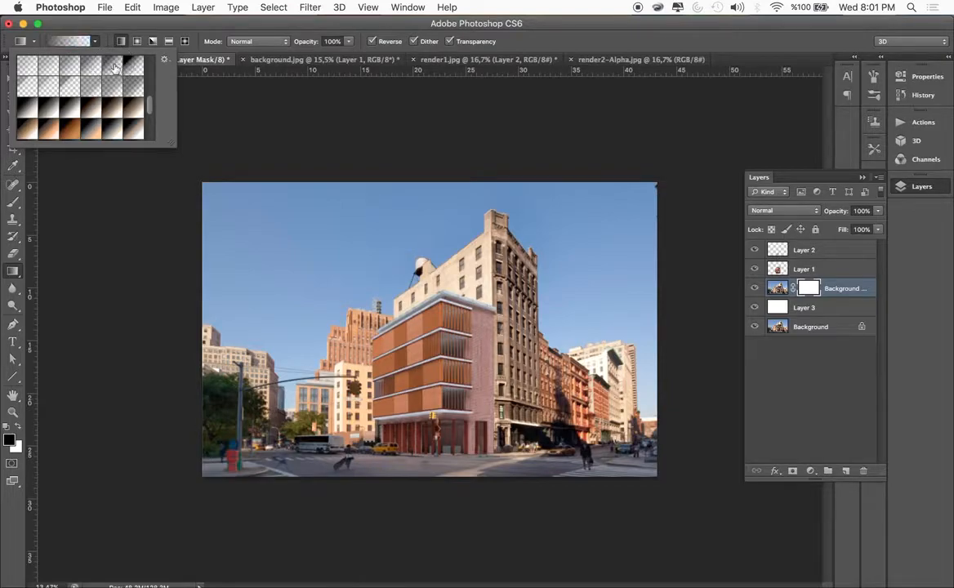
{"action": "left_click", "coordinate": [133, 67]}
{"action": "left_click", "coordinate": [122, 24]}
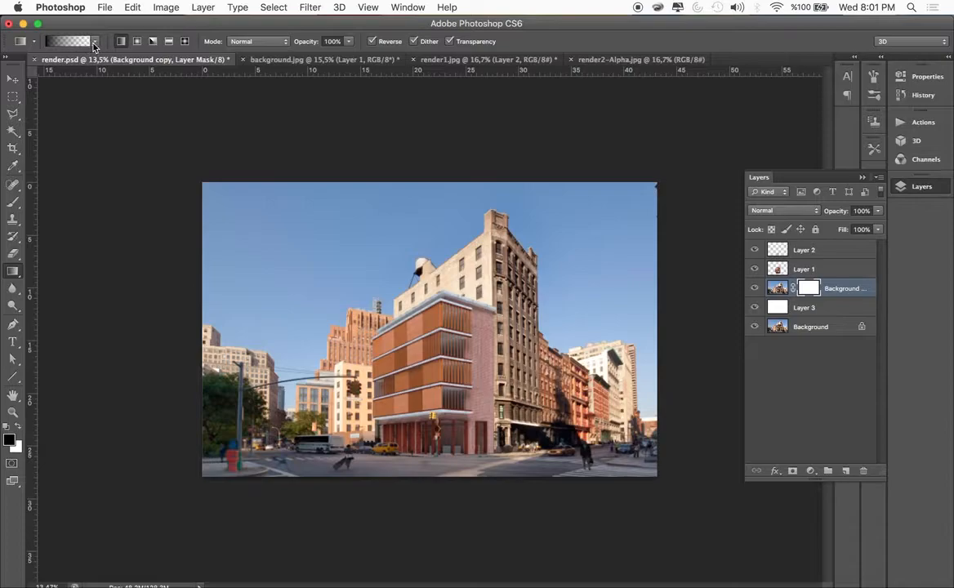
{"action": "left_click", "coordinate": [169, 41]}
{"action": "left_click_drag", "start_coordinate": [438, 378], "coordinate": [227, 374]}
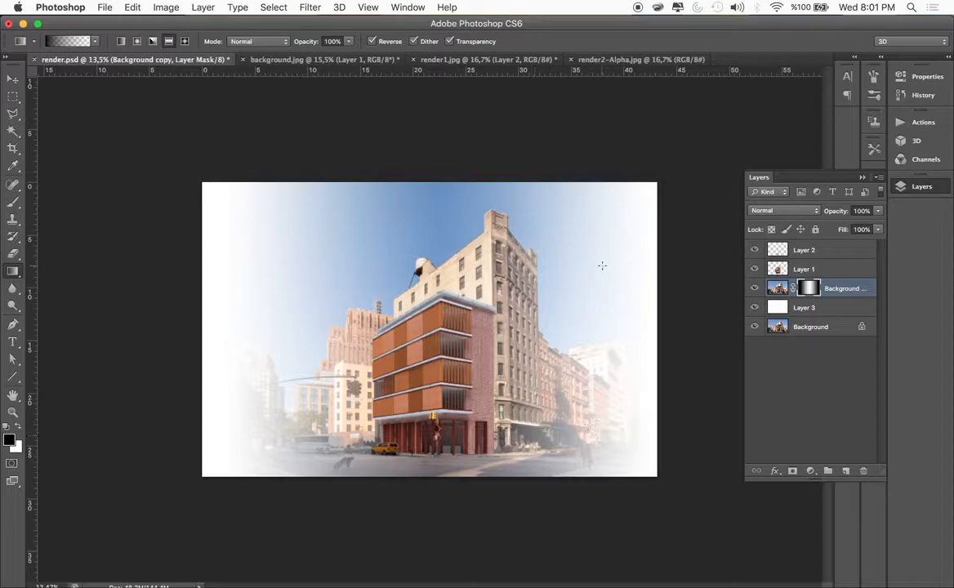
Compare the fade with the white Layer 3 switched off and on, and hide the original Background layer
{"action": "left_click", "coordinate": [755, 307]}
{"action": "left_click", "coordinate": [754, 307]}
{"action": "left_click", "coordinate": [755, 308]}
{"action": "left_click", "coordinate": [756, 307]}
Try a Lens Blur on the Background copy image with Layer Mask as the depth map source
{"action": "left_click", "coordinate": [778, 289]}
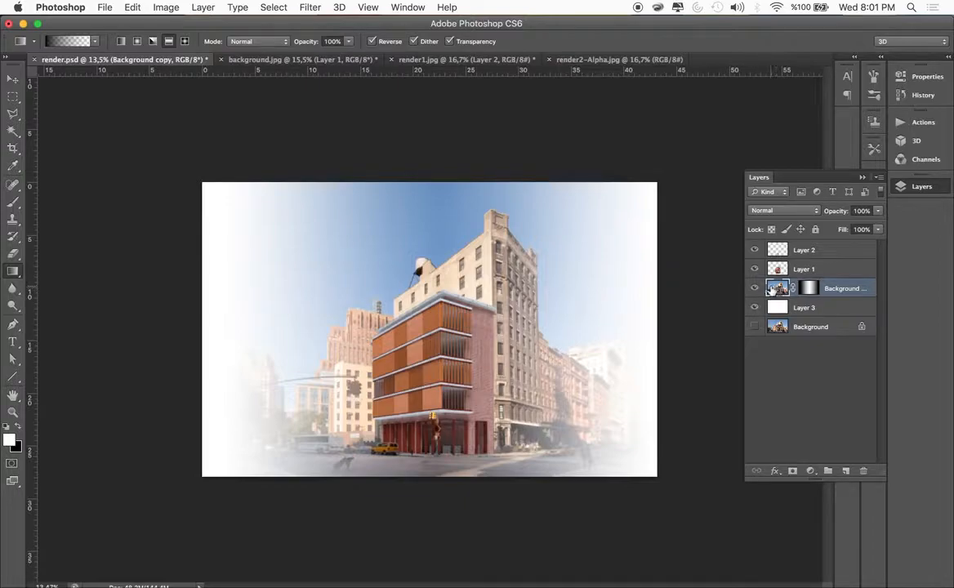
{"action": "left_click", "coordinate": [321, 7]}
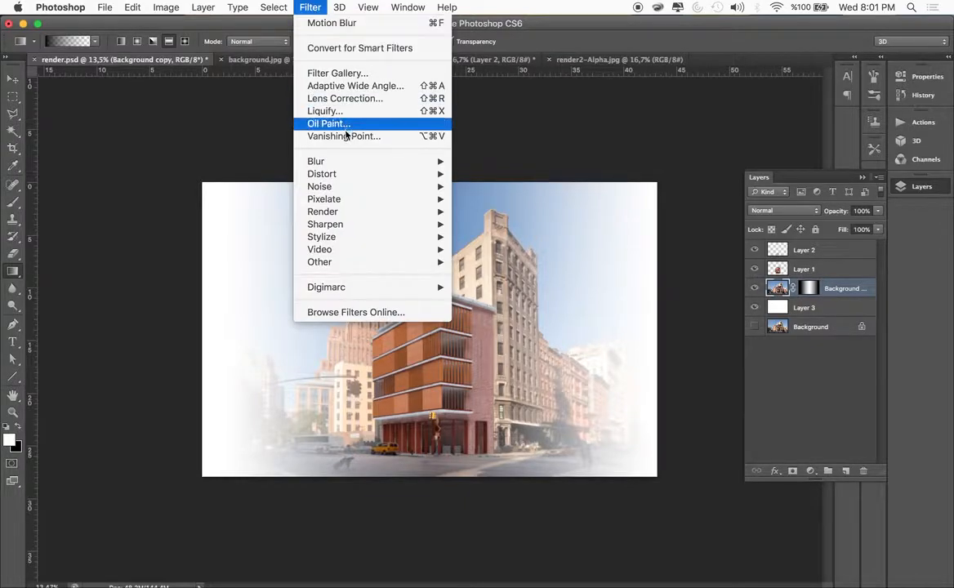
{"action": "mouse_move", "coordinate": [322, 163]}
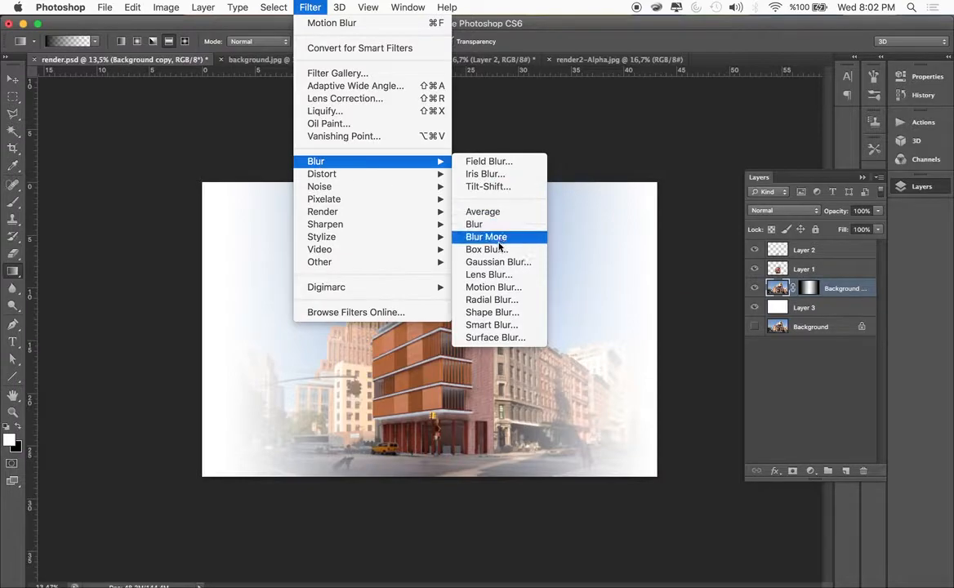
{"action": "left_click", "coordinate": [481, 274]}
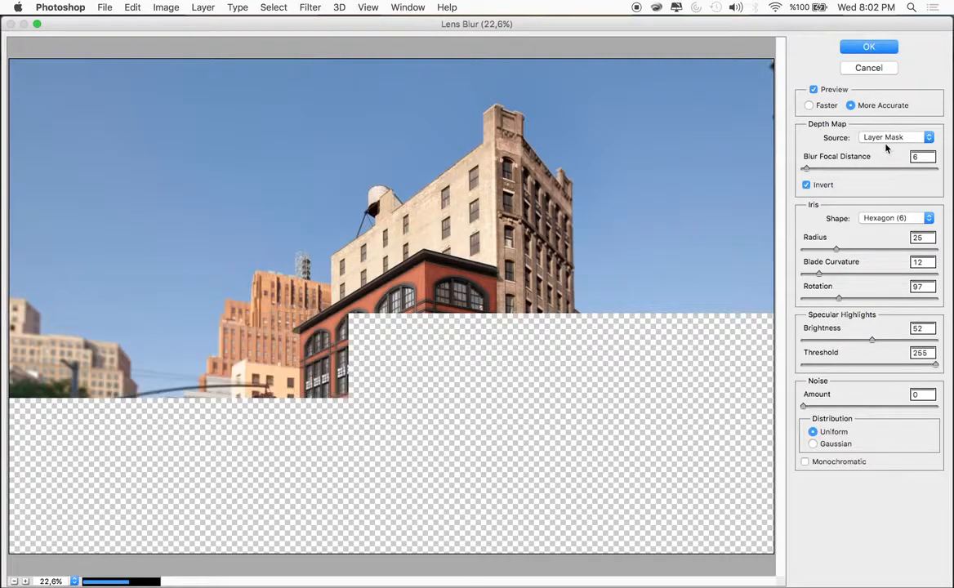
{"action": "left_click", "coordinate": [888, 138]}
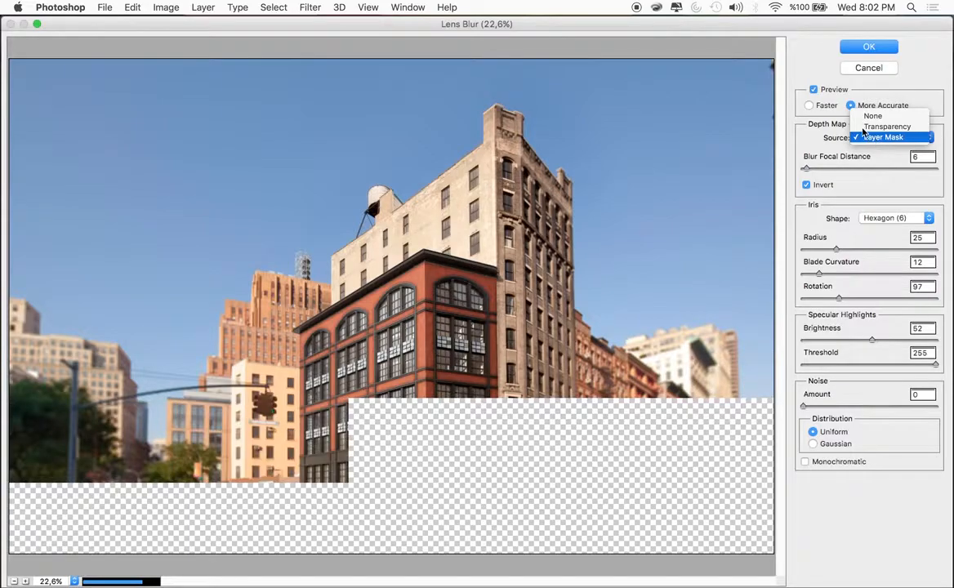
{"action": "left_click", "coordinate": [882, 139]}
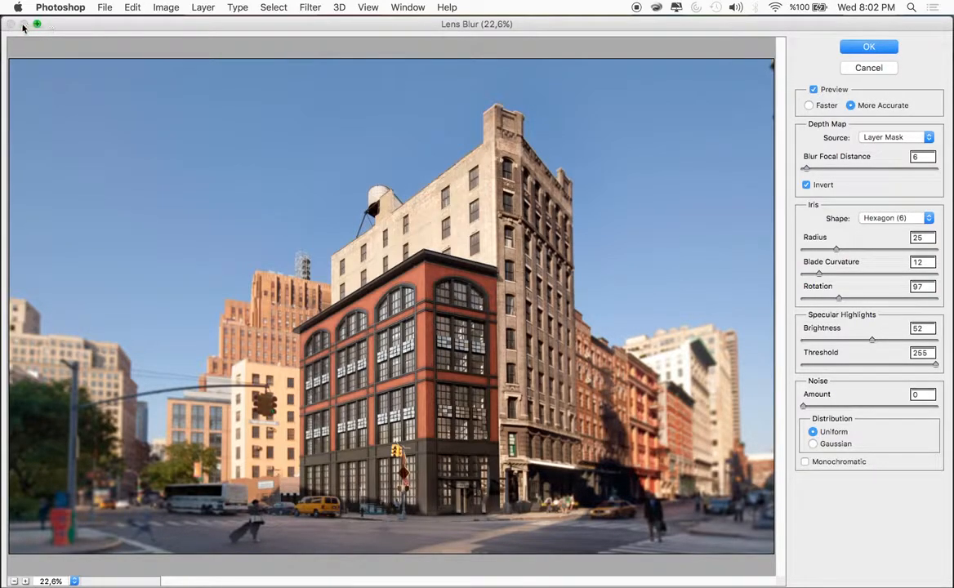
{"action": "left_click", "coordinate": [867, 68]}
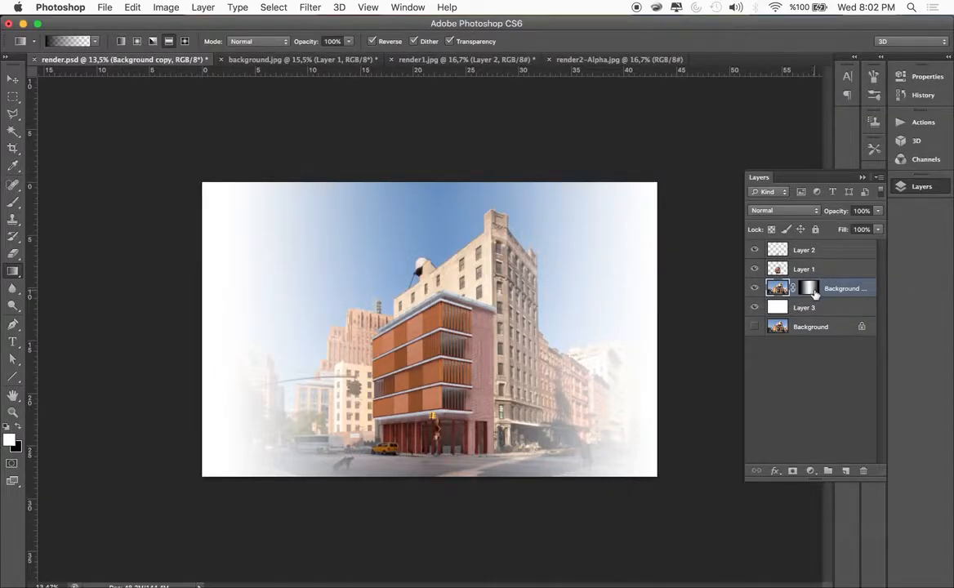
Hide the Background copy and Layer 3, and show the original Background layer
{"action": "left_click", "coordinate": [814, 291]}
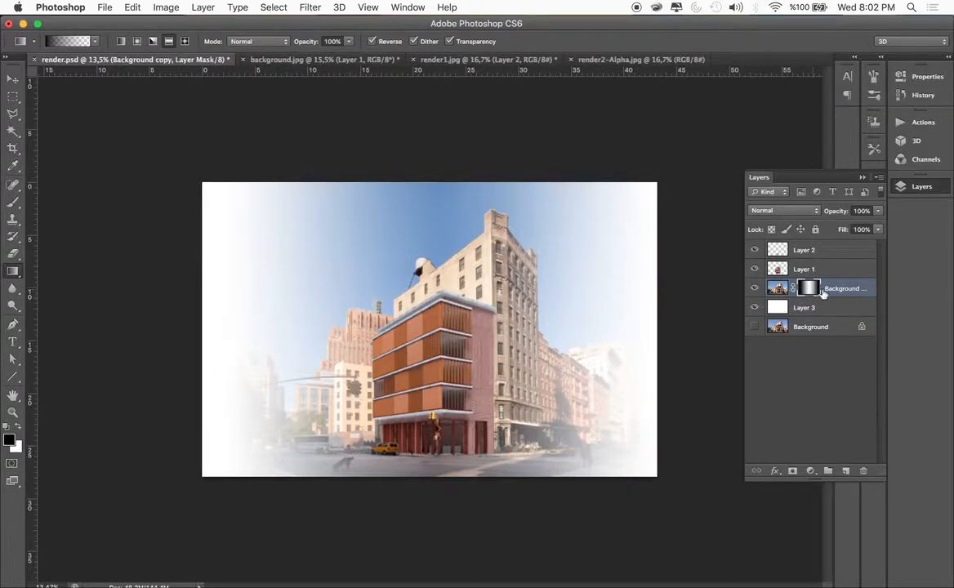
{"action": "left_click", "coordinate": [754, 288]}
{"action": "left_click", "coordinate": [755, 307]}
{"action": "left_click", "coordinate": [782, 328]}
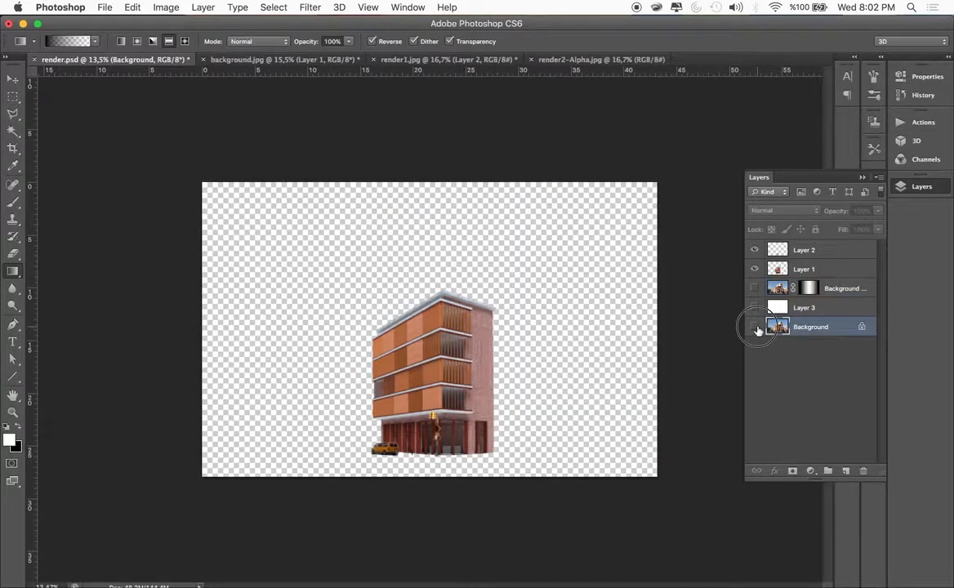
{"action": "left_click", "coordinate": [754, 326]}
Start a Polygonal Lasso outline at the photo's left edge, around the red and blue street boxes and up the signal pole to its tip
{"action": "scroll", "coordinate": [170, 497], "scroll_direction": "up", "scroll_amount": 10}
{"action": "scroll", "coordinate": [170, 496], "scroll_direction": "left", "scroll_amount": 10}
{"action": "scroll", "coordinate": [170, 497], "scroll_direction": "down", "scroll_amount": 7}
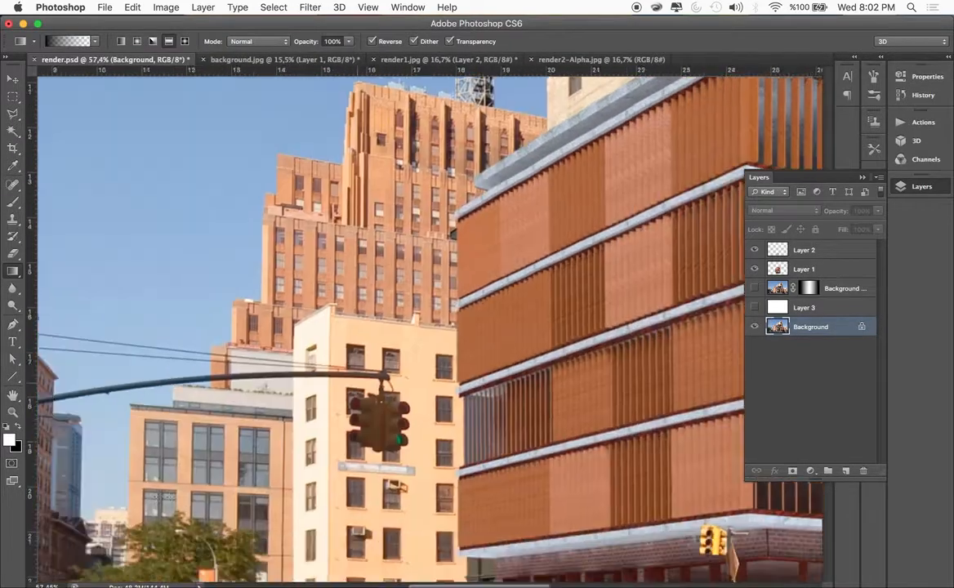
{"action": "scroll", "coordinate": [170, 497], "scroll_direction": "down", "scroll_amount": 3}
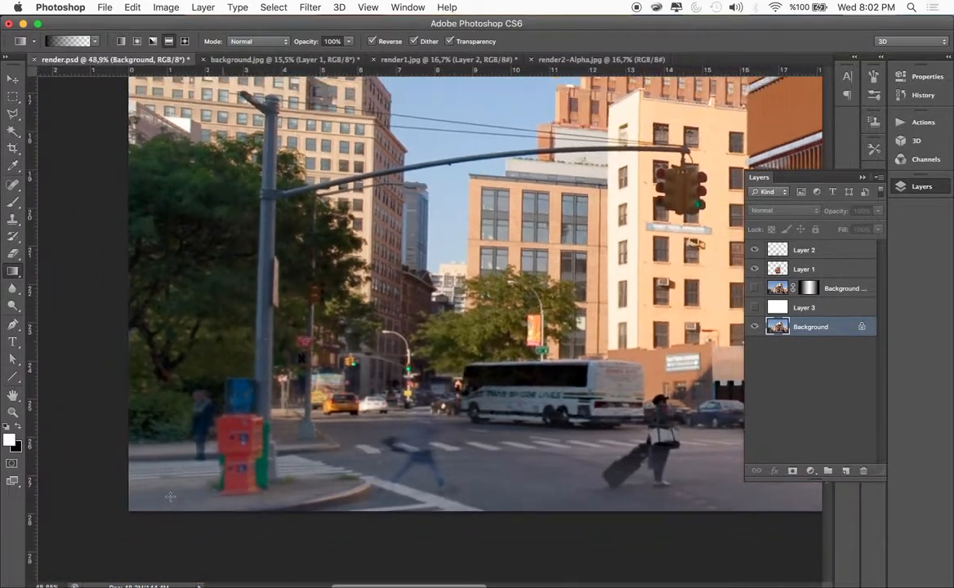
{"action": "left_click", "coordinate": [14, 116]}
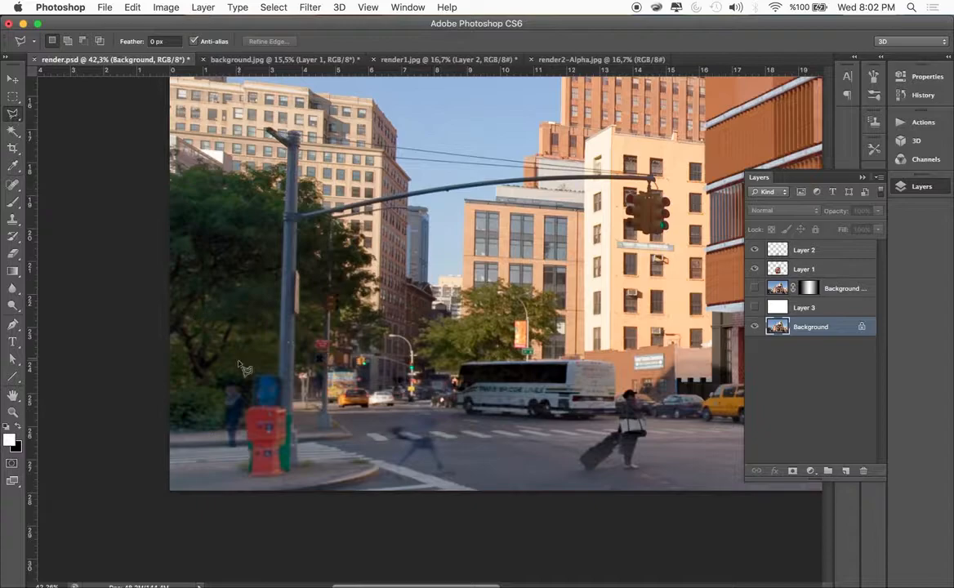
{"action": "left_click", "coordinate": [171, 460]}
{"action": "left_click", "coordinate": [246, 461]}
{"action": "left_click", "coordinate": [245, 411]}
{"action": "left_click", "coordinate": [253, 404]}
{"action": "left_click", "coordinate": [254, 373]}
{"action": "left_click", "coordinate": [278, 374]}
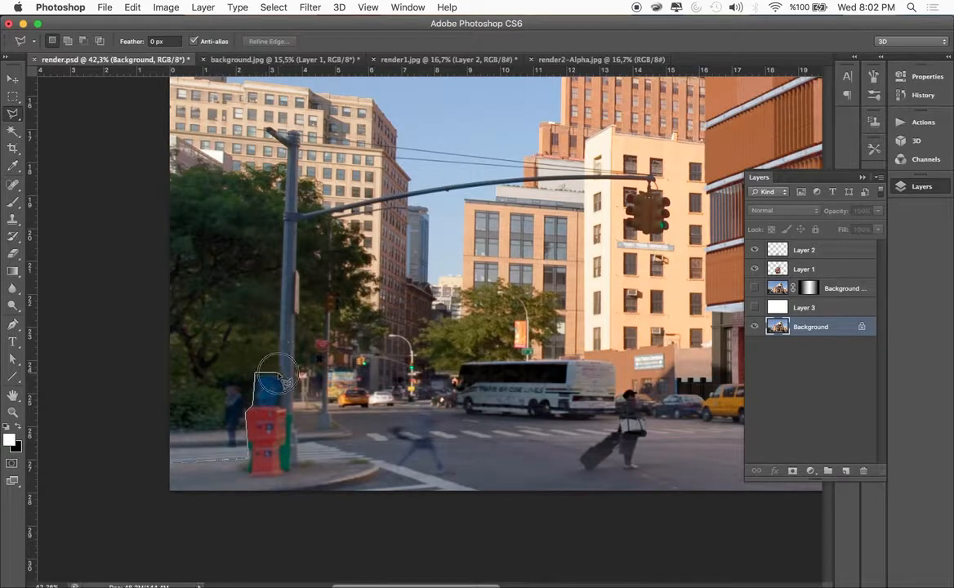
{"action": "left_click", "coordinate": [285, 149]}
{"action": "left_click", "coordinate": [266, 131]}
{"action": "left_click", "coordinate": [267, 122]}
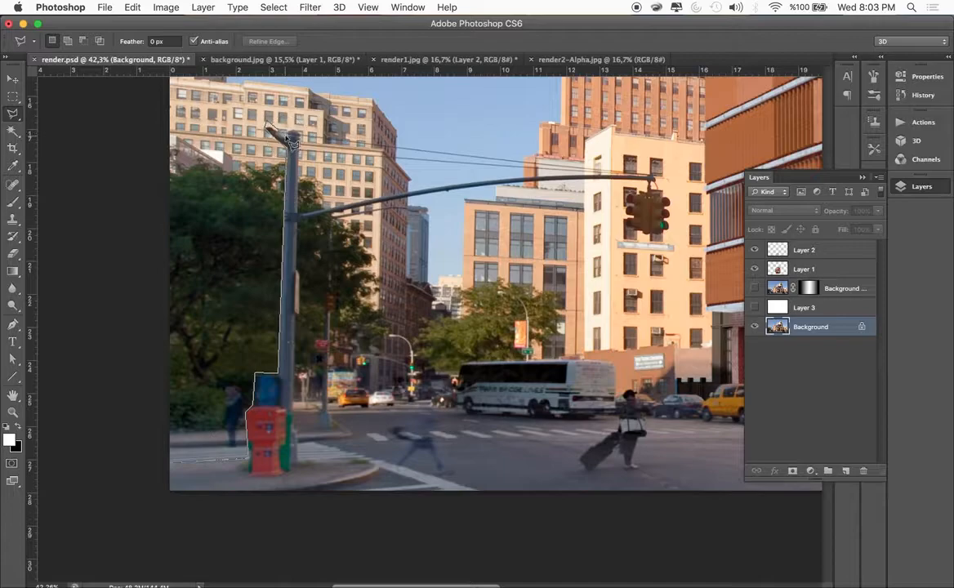
{"action": "left_click", "coordinate": [294, 131]}
Continue the lasso outline along the signal arm, around the hanging traffic light, and back down the pole to the street
{"action": "left_click", "coordinate": [299, 215]}
{"action": "left_click", "coordinate": [482, 178]}
{"action": "left_click", "coordinate": [652, 176]}
{"action": "left_click", "coordinate": [658, 192]}
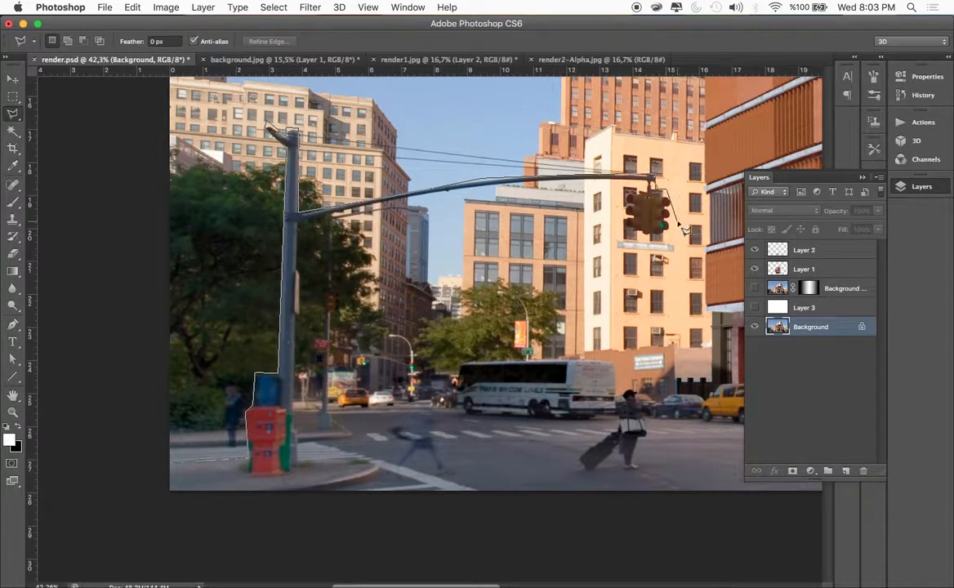
{"action": "left_click", "coordinate": [670, 202]}
{"action": "left_click", "coordinate": [669, 231]}
{"action": "left_click", "coordinate": [650, 234]}
{"action": "left_click", "coordinate": [627, 230]}
{"action": "left_click", "coordinate": [623, 194]}
{"action": "left_click", "coordinate": [647, 190]}
{"action": "left_click", "coordinate": [651, 177]}
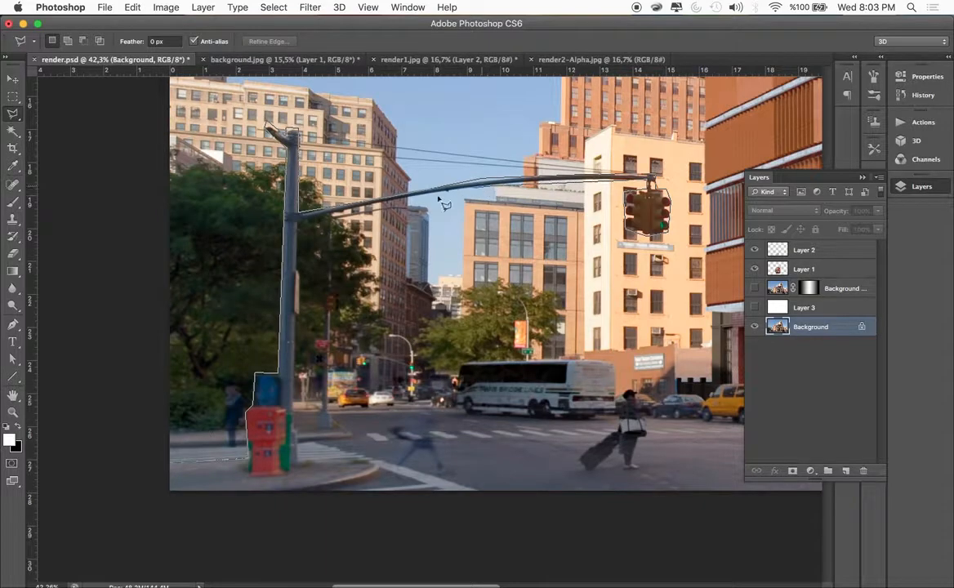
{"action": "left_click", "coordinate": [299, 220]}
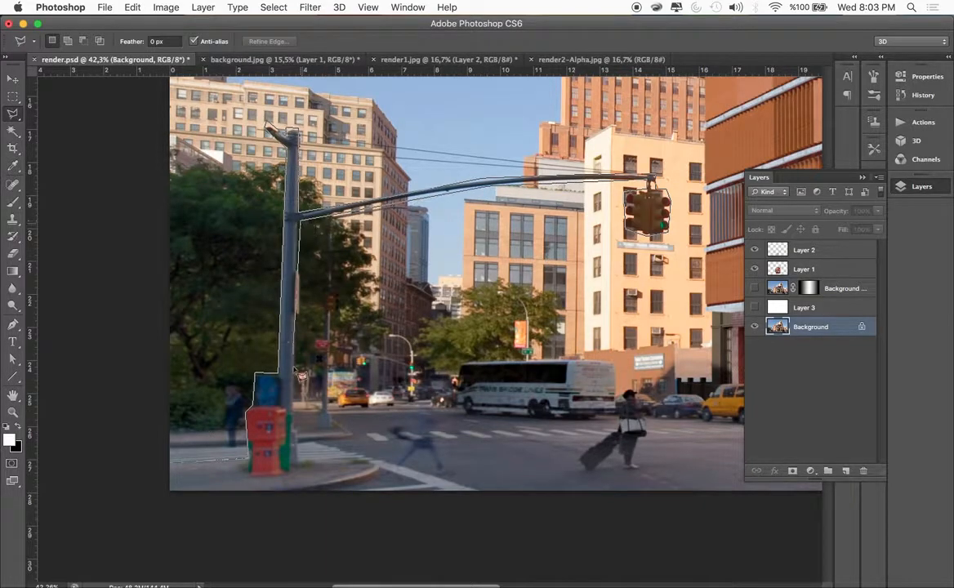
{"action": "left_click", "coordinate": [299, 457]}
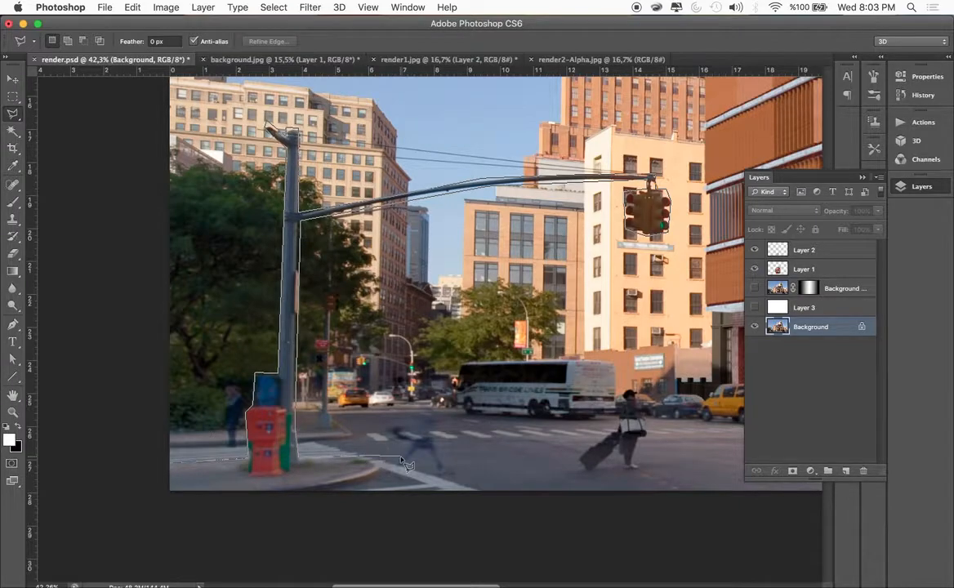
Extend the lasso outline across the road and around the upper body of the woman with the suitcase
{"action": "scroll", "coordinate": [406, 463], "scroll_direction": "right", "scroll_amount": 3}
{"action": "scroll", "coordinate": [406, 464], "scroll_direction": "down", "scroll_amount": 2}
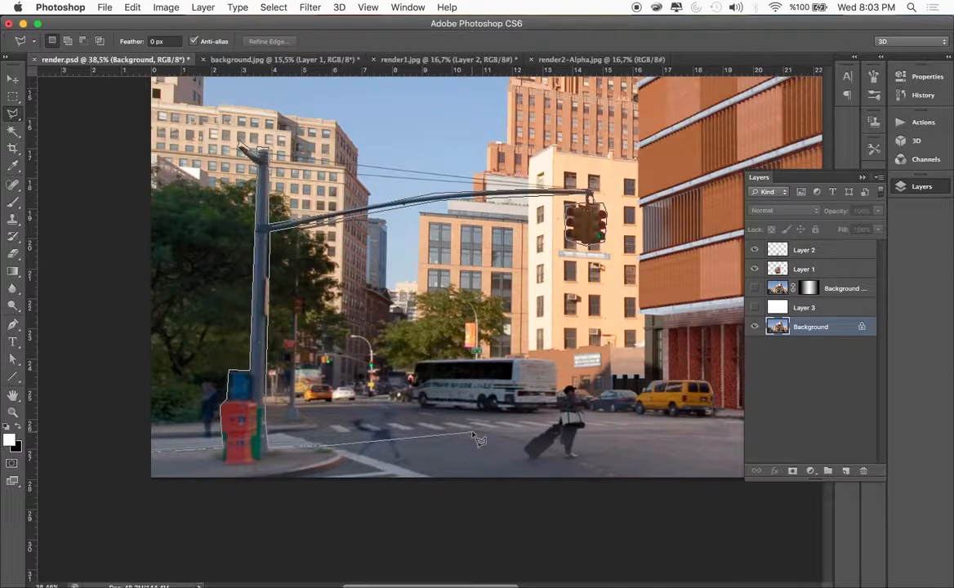
{"action": "scroll", "coordinate": [377, 446], "scroll_direction": "right", "scroll_amount": 15}
{"action": "left_click", "coordinate": [286, 428]}
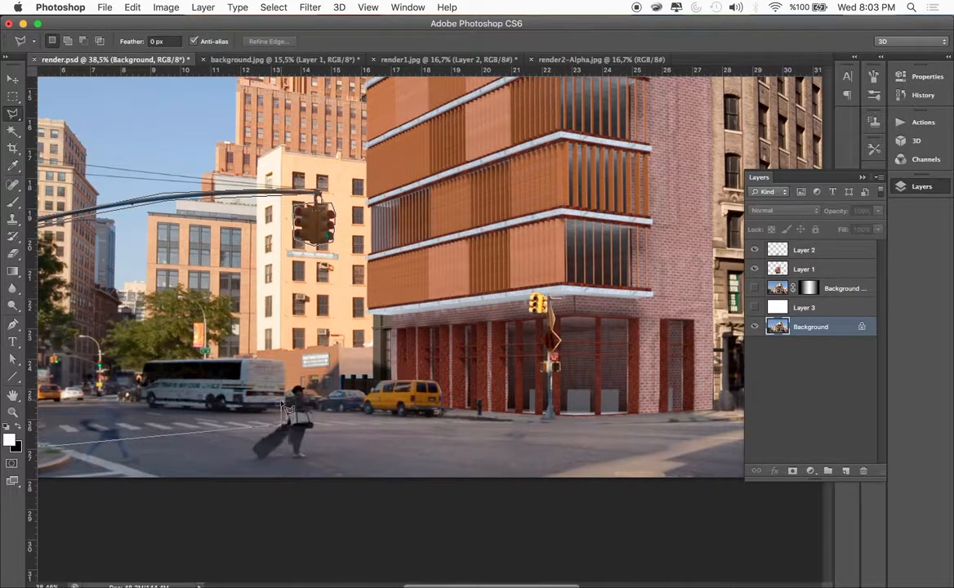
{"action": "left_click", "coordinate": [302, 386]}
{"action": "left_click", "coordinate": [309, 395]}
{"action": "left_click", "coordinate": [315, 421]}
Run the lasso outline over the yellow van and around the yellow traffic signal in front of the rendered building
{"action": "left_click", "coordinate": [354, 422]}
{"action": "left_click", "coordinate": [384, 377]}
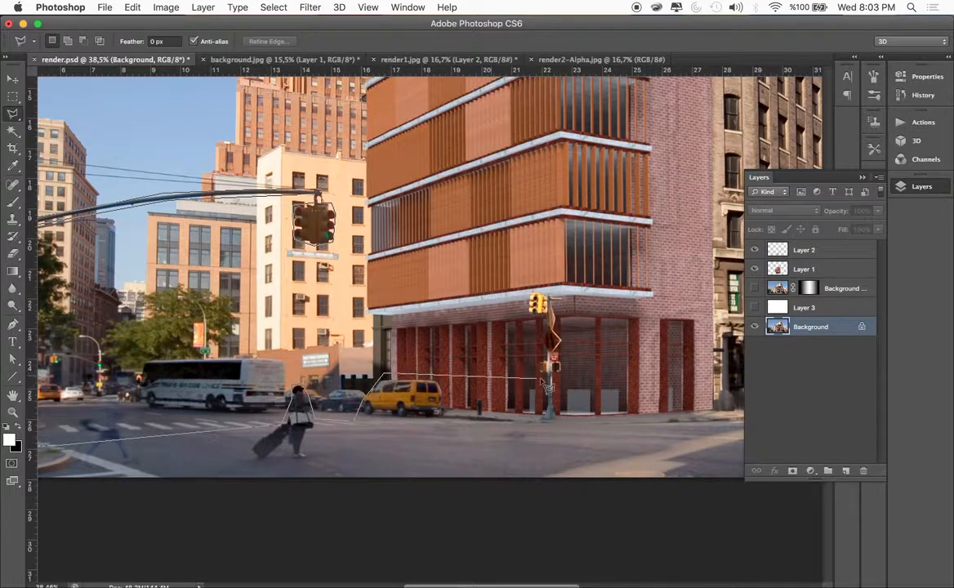
{"action": "left_click", "coordinate": [549, 376]}
{"action": "scroll", "coordinate": [548, 375], "scroll_direction": "right", "scroll_amount": 5}
{"action": "left_click", "coordinate": [381, 279]}
{"action": "left_click", "coordinate": [456, 281]}
{"action": "left_click", "coordinate": [470, 390]}
Carry the lasso outline along the far kerb and around the man in the dark suit at the crosswalk
{"action": "scroll", "coordinate": [472, 398], "scroll_direction": "right", "scroll_amount": 1}
{"action": "scroll", "coordinate": [472, 398], "scroll_direction": "right", "scroll_amount": 5}
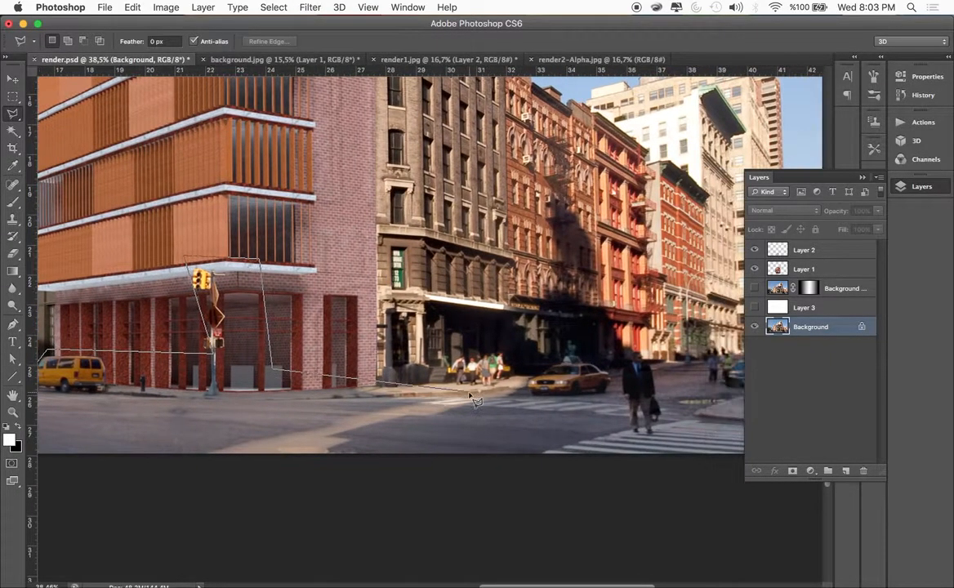
{"action": "scroll", "coordinate": [526, 384], "scroll_direction": "right", "scroll_amount": 3}
{"action": "left_click", "coordinate": [529, 405]}
{"action": "left_click", "coordinate": [531, 350]}
{"action": "left_click", "coordinate": [550, 349]}
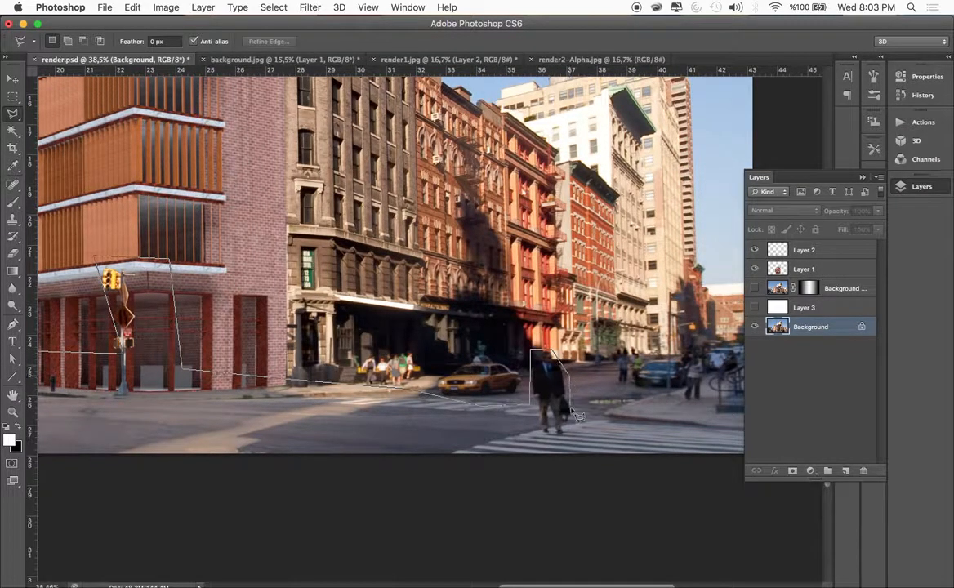
{"action": "left_click", "coordinate": [583, 412]}
Take the lasso outline past the photo's right edge and close the selection below the street foreground
{"action": "left_click", "coordinate": [661, 428]}
{"action": "scroll", "coordinate": [660, 429], "scroll_direction": "right", "scroll_amount": 4}
{"action": "left_click", "coordinate": [660, 429]}
{"action": "left_click", "coordinate": [658, 463]}
{"action": "scroll", "coordinate": [482, 490], "scroll_direction": "down", "scroll_amount": 3}
{"action": "scroll", "coordinate": [487, 497], "scroll_direction": "down", "scroll_amount": 3}
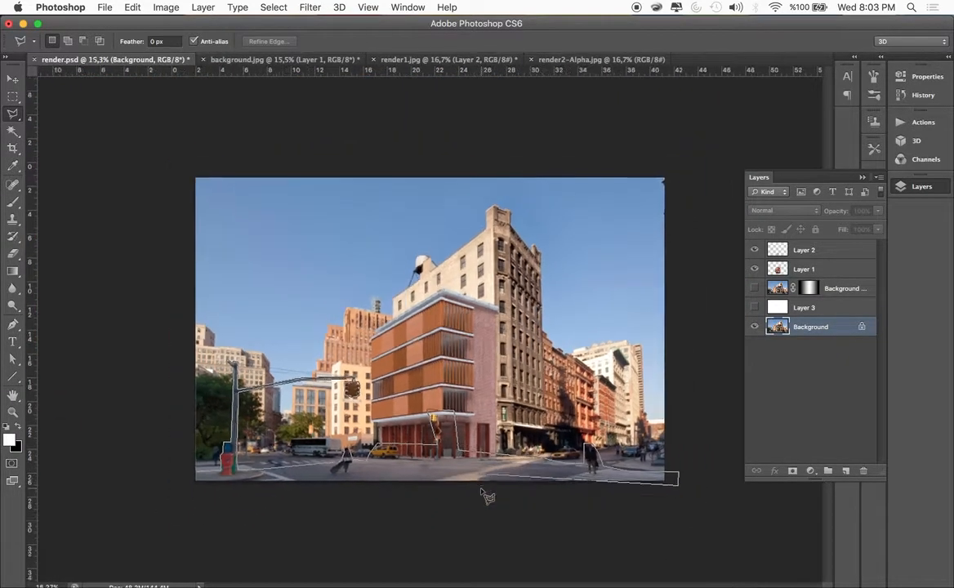
{"action": "left_click", "coordinate": [170, 492]}
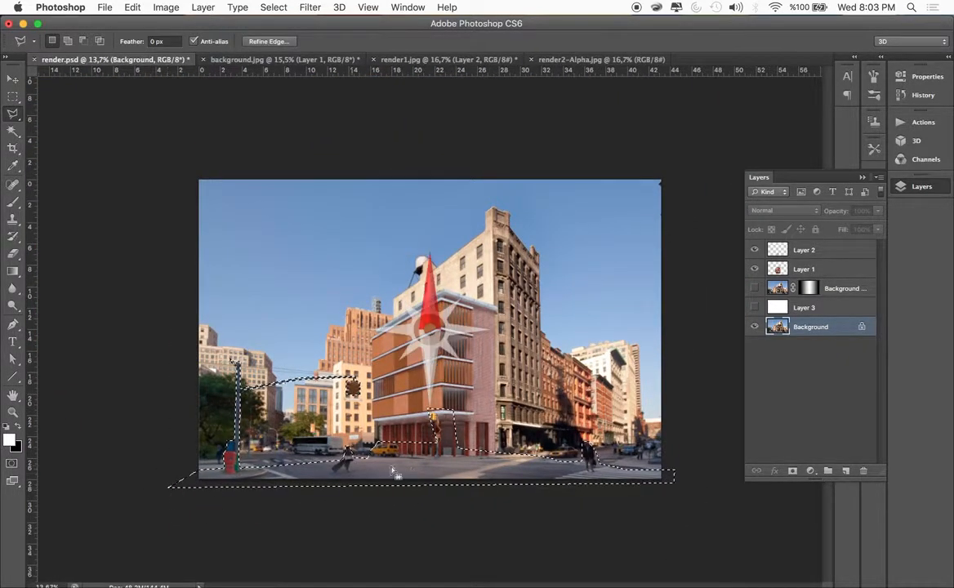
Target the Background copy's layer mask for the Eraser, show that layer over the white Layer 3, and hide the original Background
{"action": "left_click", "coordinate": [809, 289]}
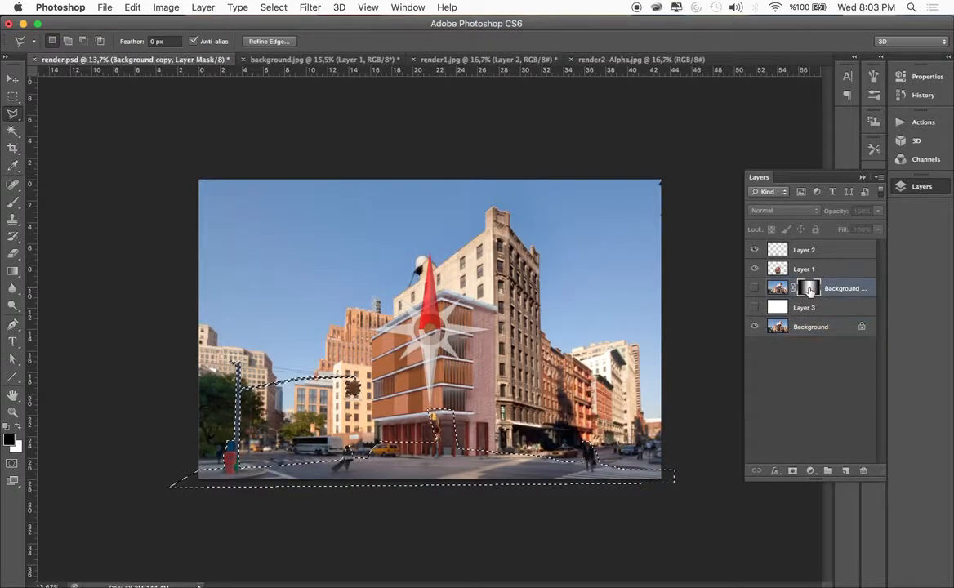
{"action": "left_click", "coordinate": [12, 254]}
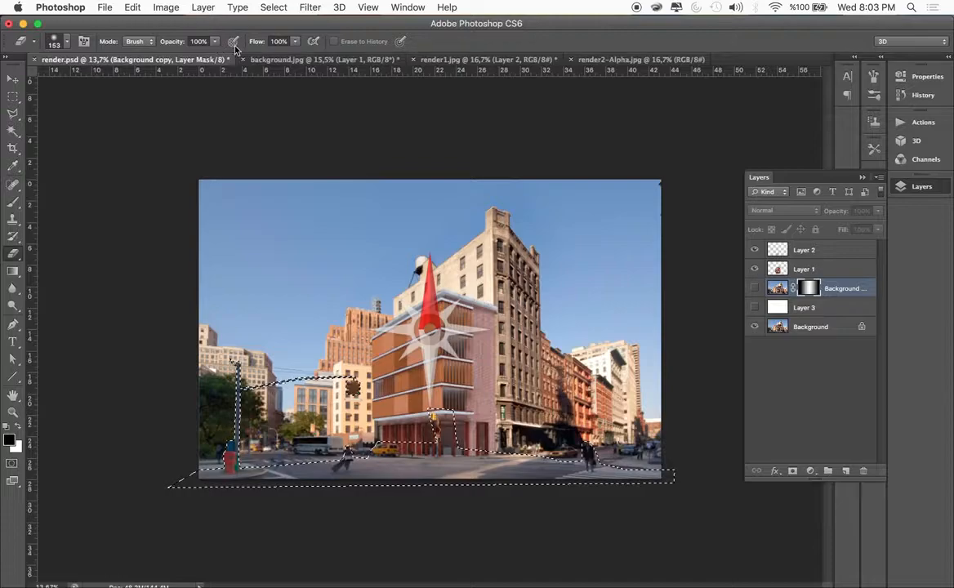
{"action": "left_click", "coordinate": [754, 288]}
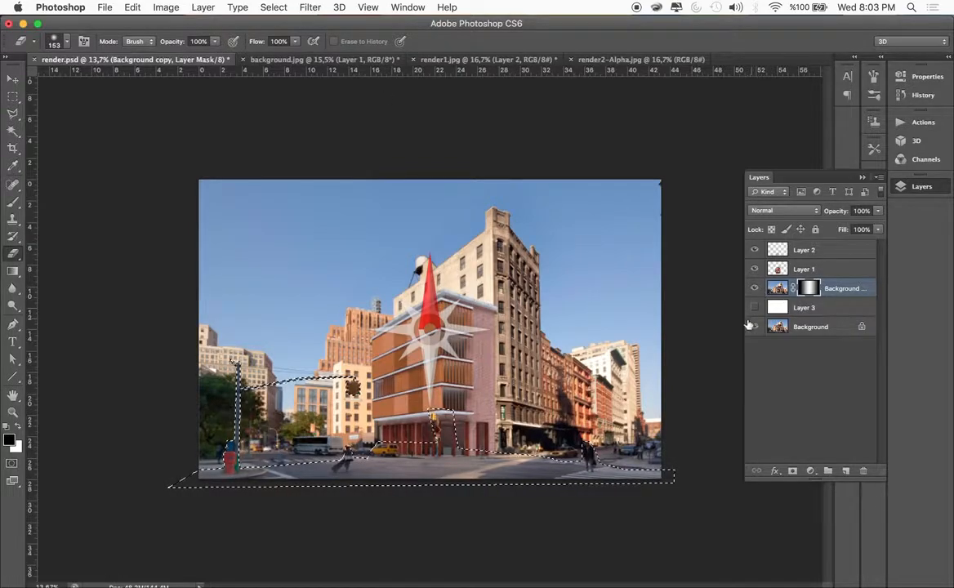
{"action": "left_click", "coordinate": [755, 327]}
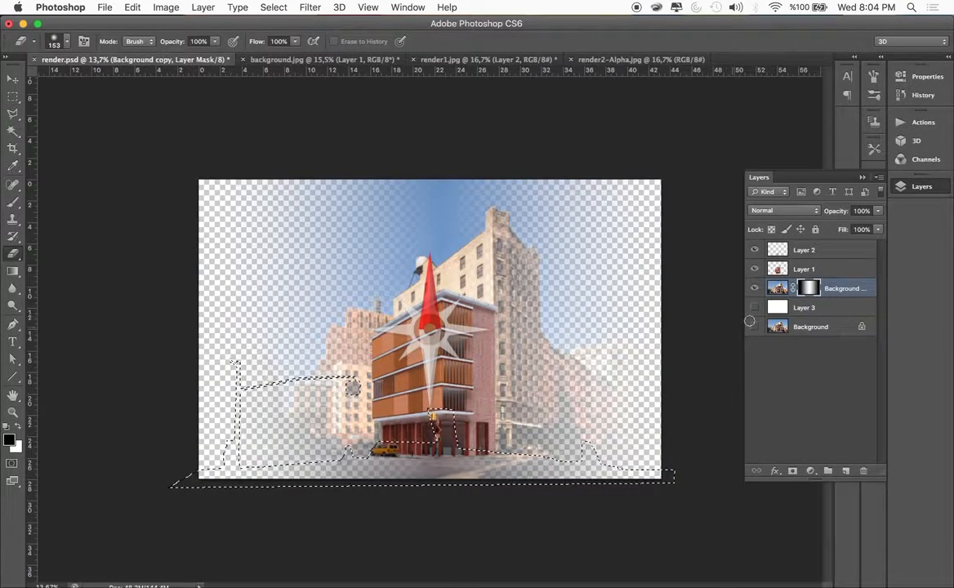
{"action": "left_click", "coordinate": [755, 308]}
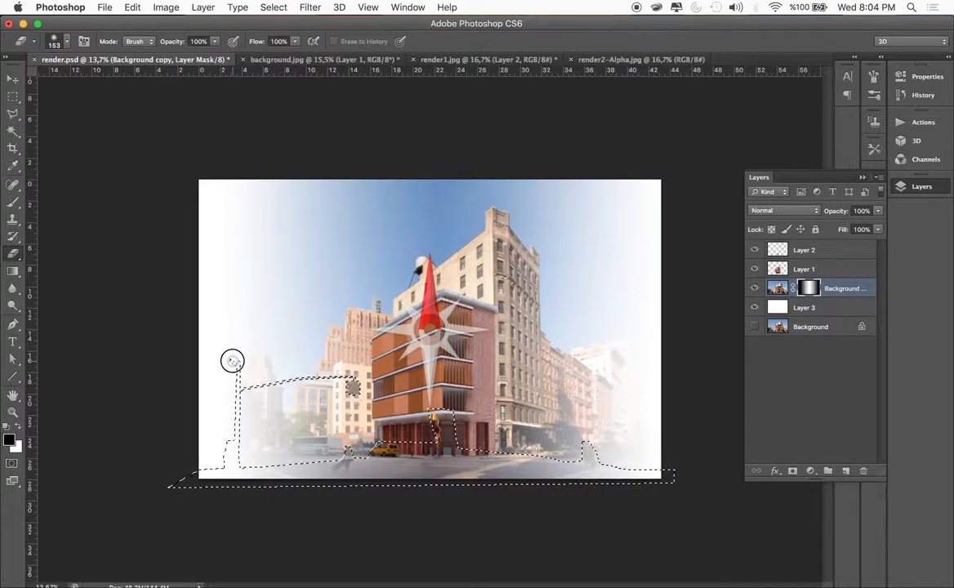
Erase the mask's dark gradient inside the selection to reveal the foreground street, signal pole and pedestrians, and clear the selection
{"action": "mouse_move", "coordinate": [348, 378]}
{"action": "left_mouse_down"}
{"action": "mouse_move", "coordinate": [337, 406]}
{"action": "mouse_move", "coordinate": [351, 401]}
{"action": "mouse_move", "coordinate": [217, 423]}
{"action": "mouse_move", "coordinate": [244, 407]}
{"action": "mouse_move", "coordinate": [229, 430]}
{"action": "mouse_move", "coordinate": [240, 491]}
{"action": "mouse_move", "coordinate": [222, 470]}
{"action": "mouse_move", "coordinate": [195, 480]}
{"action": "mouse_move", "coordinate": [319, 470]}
{"action": "mouse_move", "coordinate": [296, 483]}
{"action": "mouse_move", "coordinate": [299, 450]}
{"action": "mouse_move", "coordinate": [241, 490]}
{"action": "mouse_move", "coordinate": [308, 456]}
{"action": "mouse_move", "coordinate": [261, 499]}
{"action": "mouse_move", "coordinate": [540, 406]}
{"action": "mouse_move", "coordinate": [453, 450]}
{"action": "mouse_move", "coordinate": [235, 511]}
{"action": "mouse_move", "coordinate": [537, 472]}
{"action": "mouse_move", "coordinate": [640, 438]}
{"action": "mouse_move", "coordinate": [573, 489]}
{"action": "mouse_move", "coordinate": [655, 475]}
{"action": "mouse_move", "coordinate": [648, 449]}
{"action": "mouse_move", "coordinate": [609, 472]}
{"action": "mouse_move", "coordinate": [535, 487]}
{"action": "mouse_move", "coordinate": [579, 443]}
{"action": "mouse_move", "coordinate": [496, 486]}
{"action": "mouse_move", "coordinate": [536, 446]}
{"action": "mouse_move", "coordinate": [468, 482]}
{"action": "mouse_move", "coordinate": [445, 473]}
{"action": "left_mouse_up"}
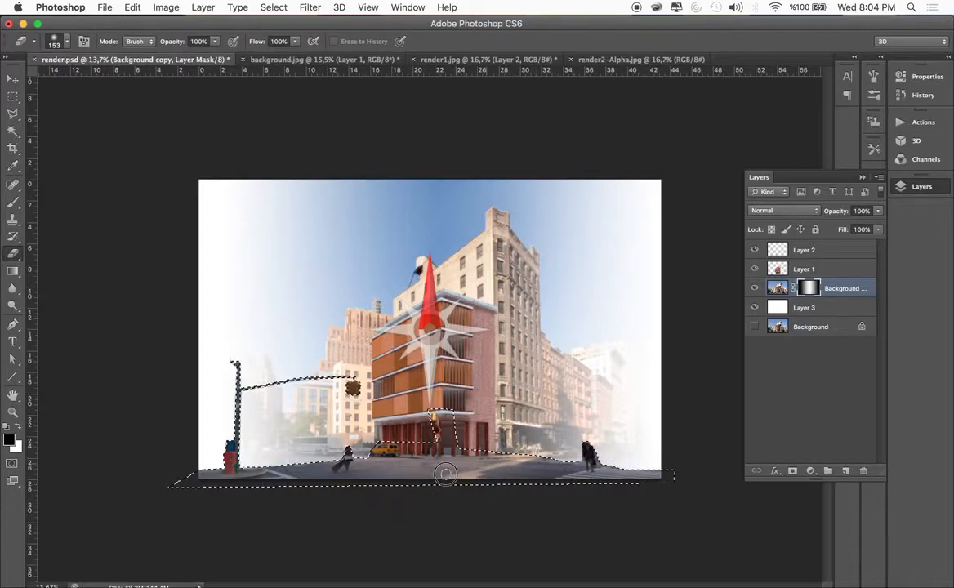
{"action": "key", "text": "super+d"}
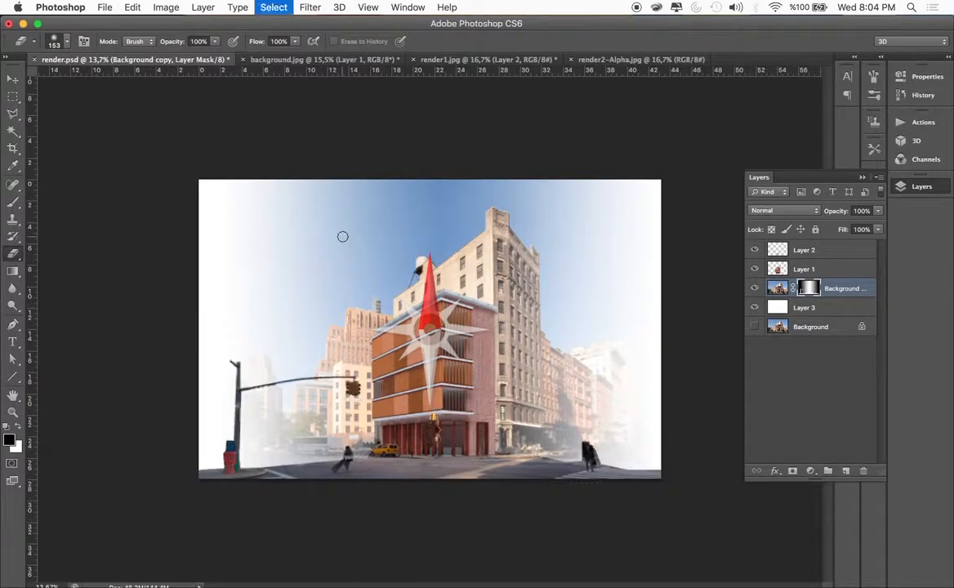
{"action": "left_click", "coordinate": [12, 80]}
{"action": "left_click", "coordinate": [151, 153]}
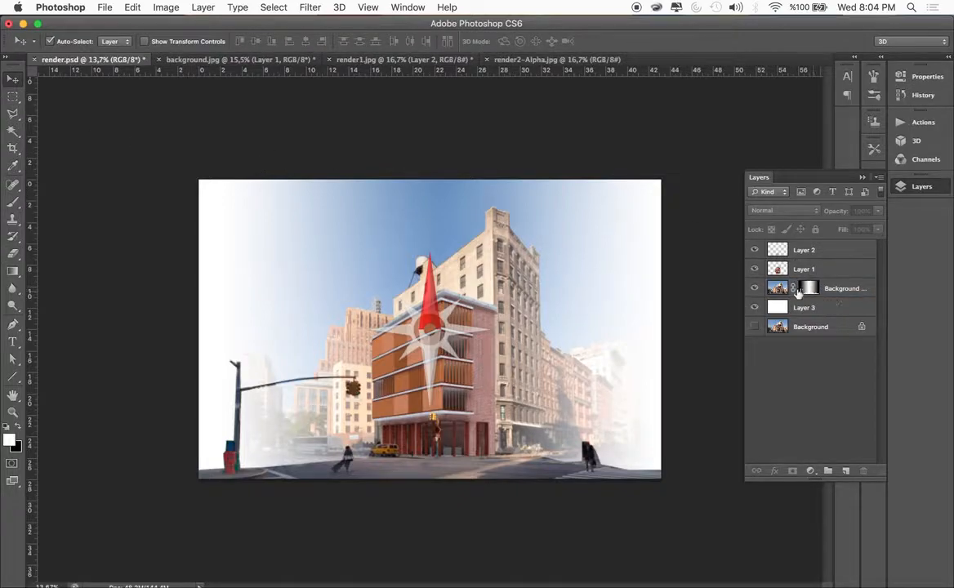
Apply a Lens Blur to the Background copy image with Layer Mask as the depth map source and a radius of 29
{"action": "left_click", "coordinate": [773, 292]}
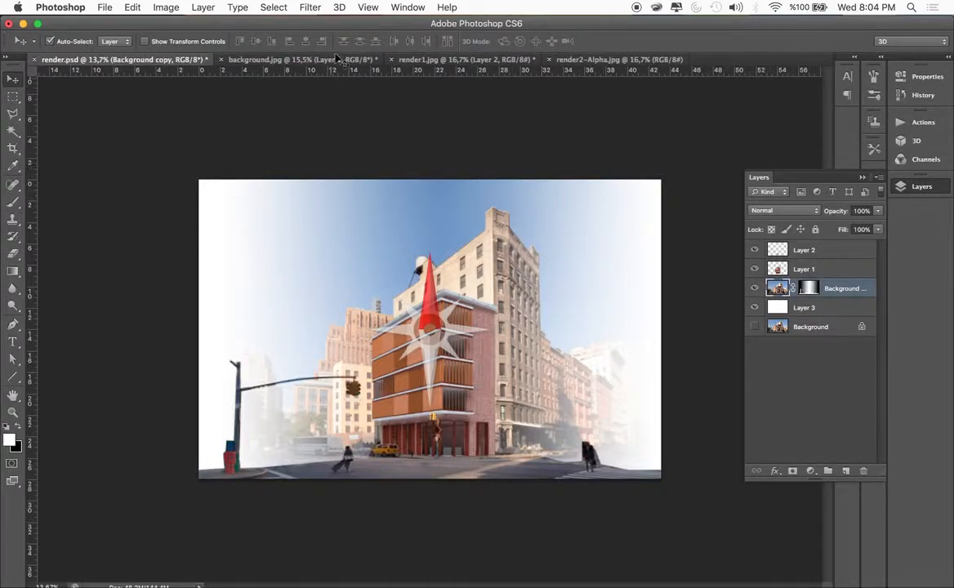
{"action": "left_click", "coordinate": [310, 7]}
{"action": "mouse_move", "coordinate": [360, 175]}
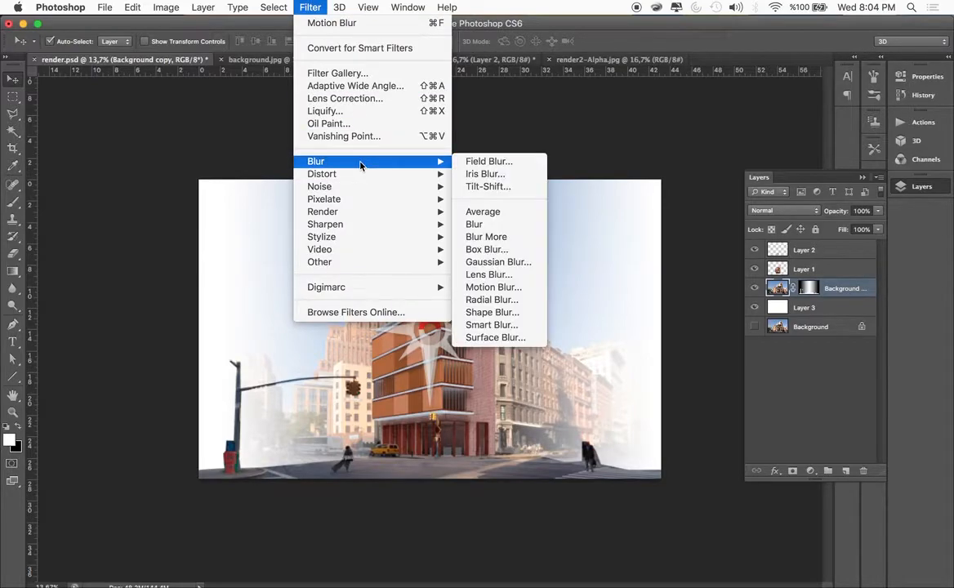
{"action": "mouse_move", "coordinate": [433, 162]}
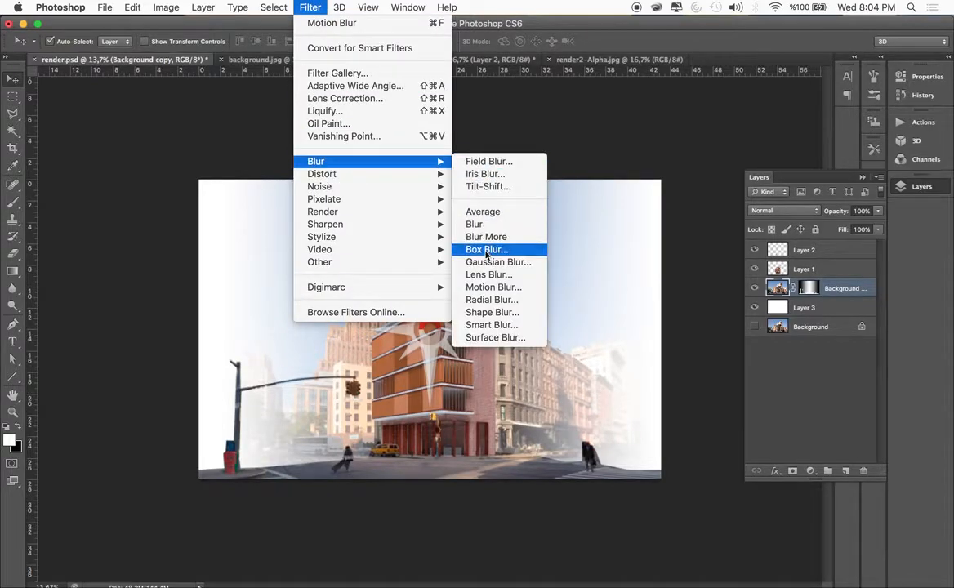
{"action": "left_click", "coordinate": [479, 277]}
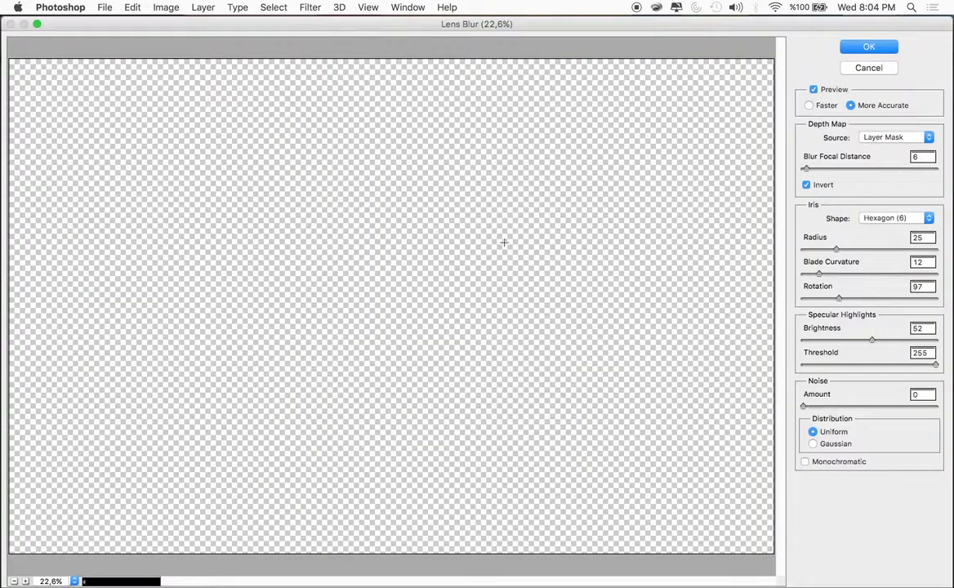
{"action": "left_click", "coordinate": [896, 137]}
{"action": "left_click", "coordinate": [882, 139]}
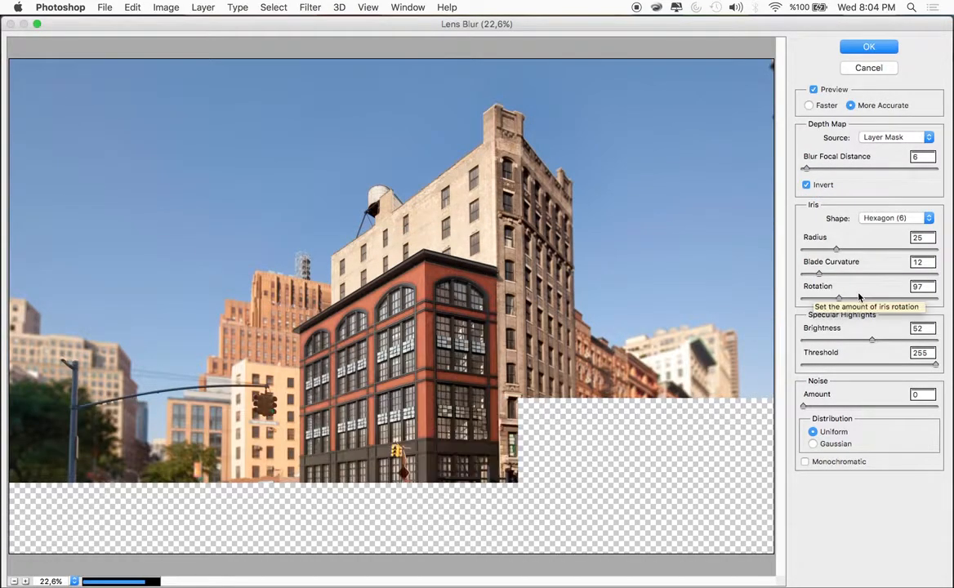
{"action": "left_click", "coordinate": [841, 249]}
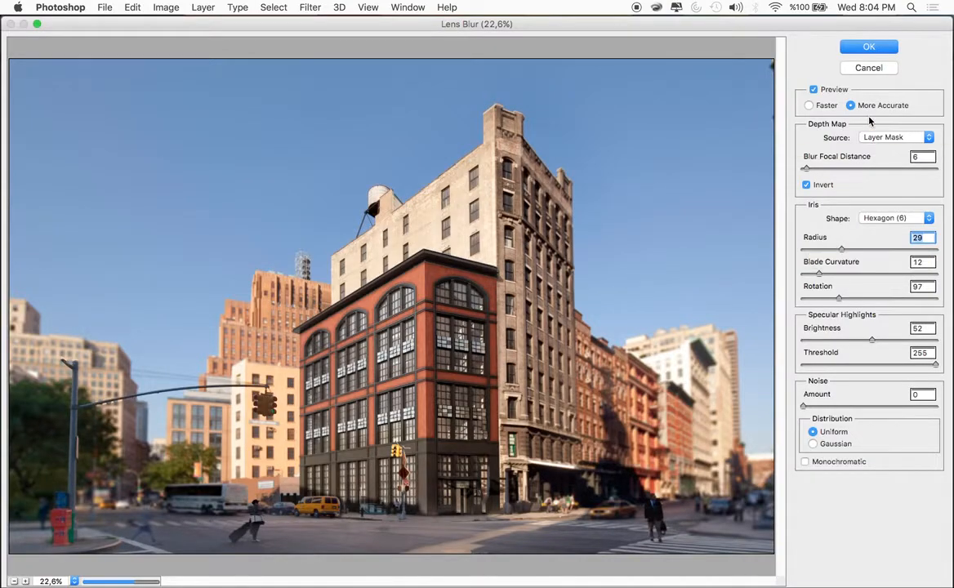
{"action": "key", "text": "Return"}
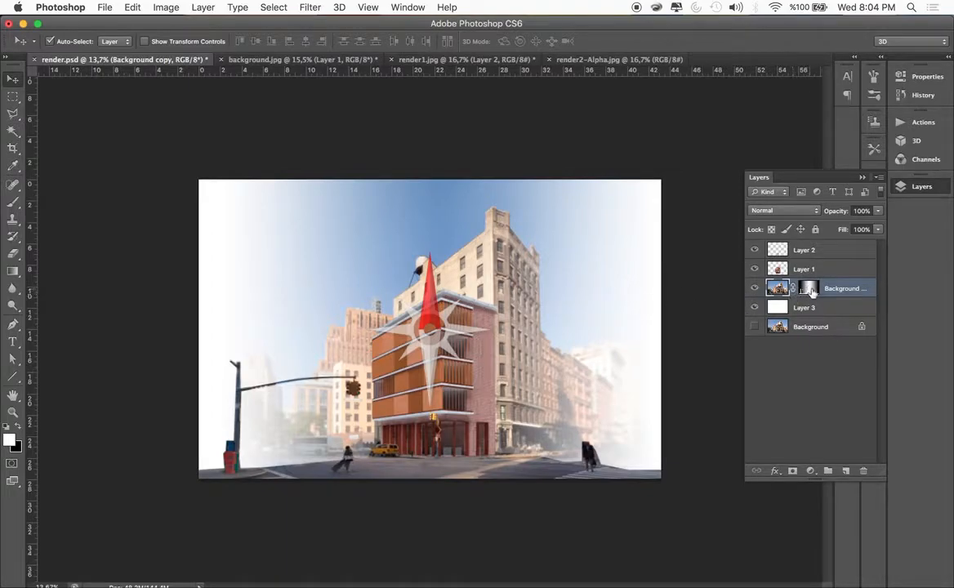
Disable the Background copy's layer mask and delete the white Layer 3
{"action": "right_click", "coordinate": [812, 293]}
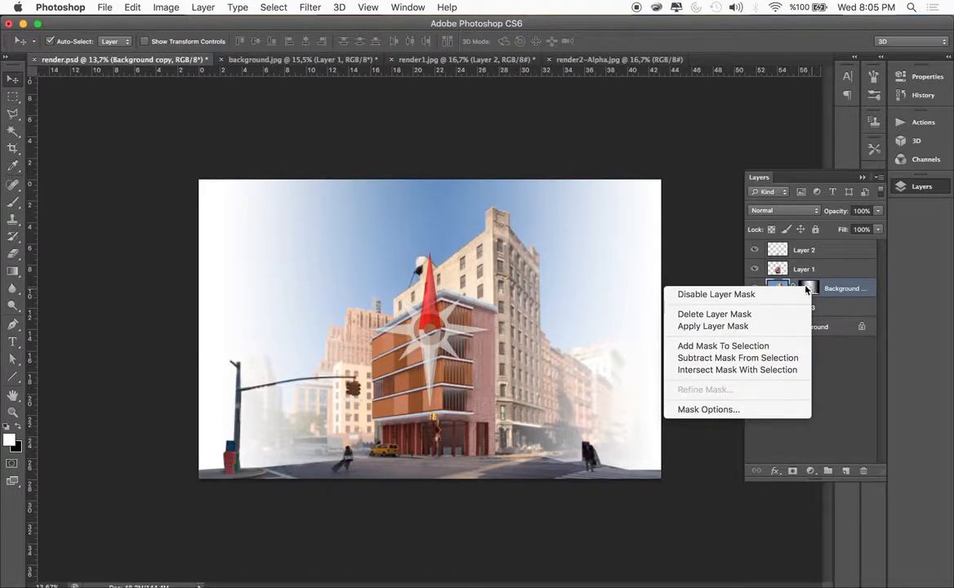
{"action": "left_click", "coordinate": [732, 297]}
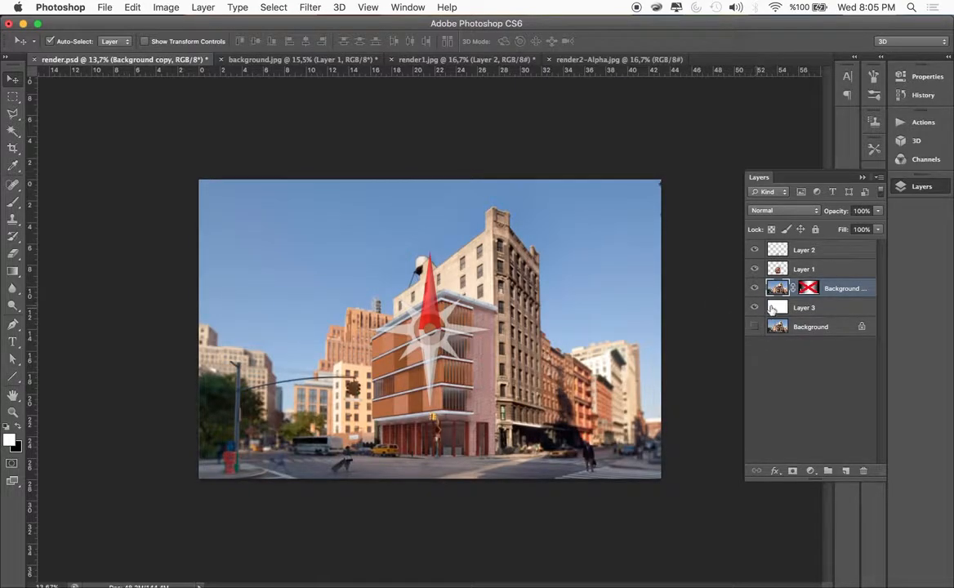
{"action": "left_click", "coordinate": [816, 308]}
{"action": "key", "text": "Delete"}
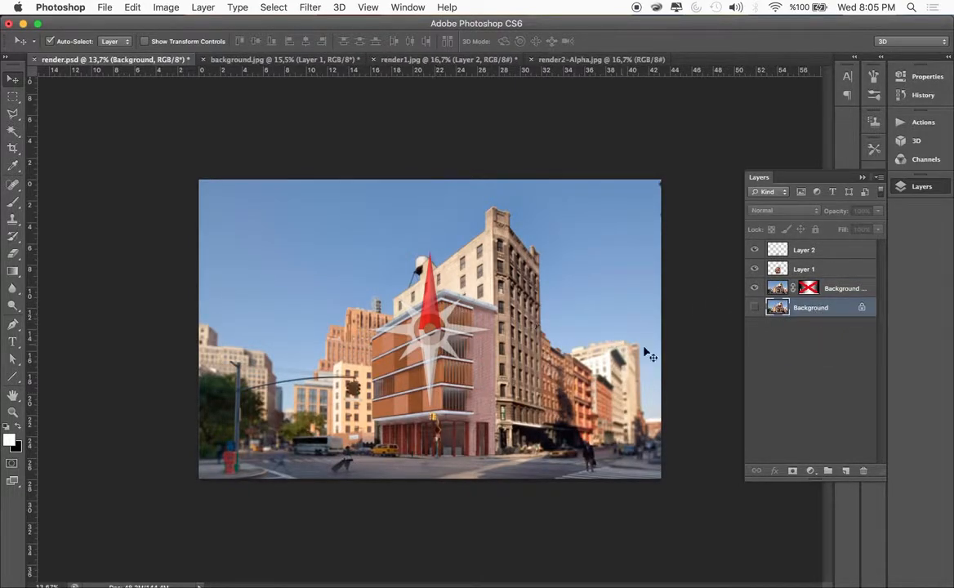
{"action": "left_click", "coordinate": [148, 259]}
{"action": "scroll", "coordinate": [419, 296], "scroll_direction": "up", "scroll_amount": 2}
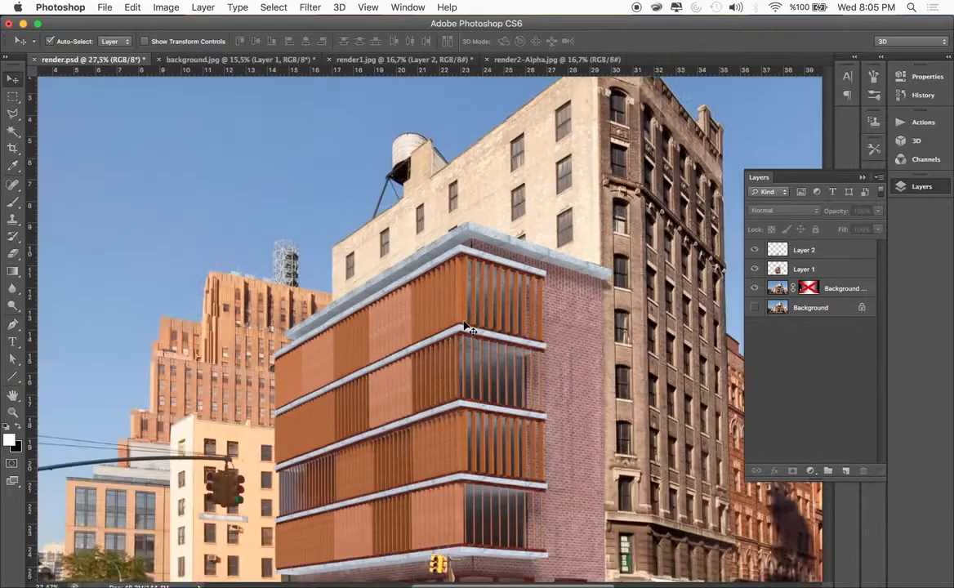
{"action": "scroll", "coordinate": [466, 327], "scroll_direction": "down", "scroll_amount": 2}
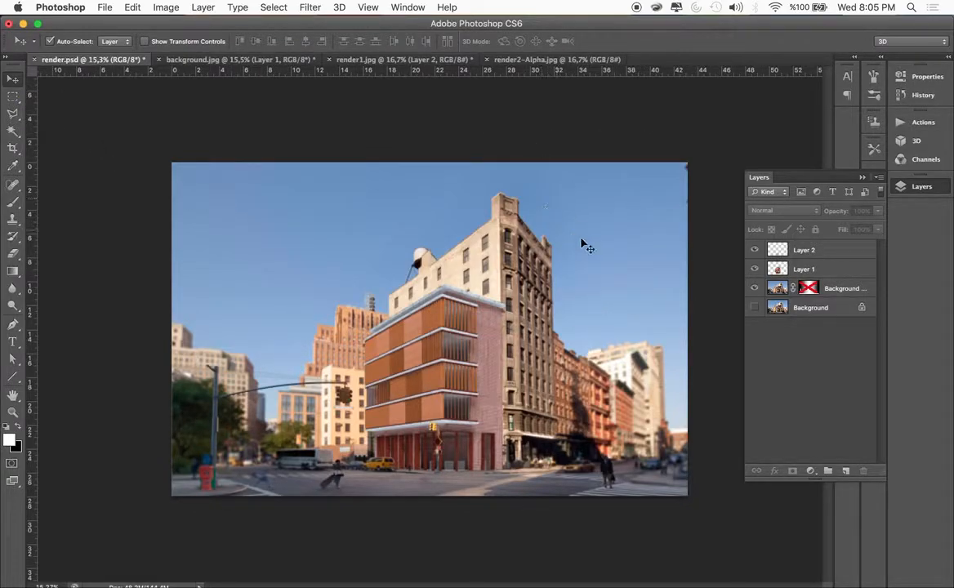
Resize the canvas to 17 by 22 inches, anchored at the bottom centre so the extra height is added above the image
{"action": "scroll", "coordinate": [577, 221], "scroll_direction": "down", "scroll_amount": 10}
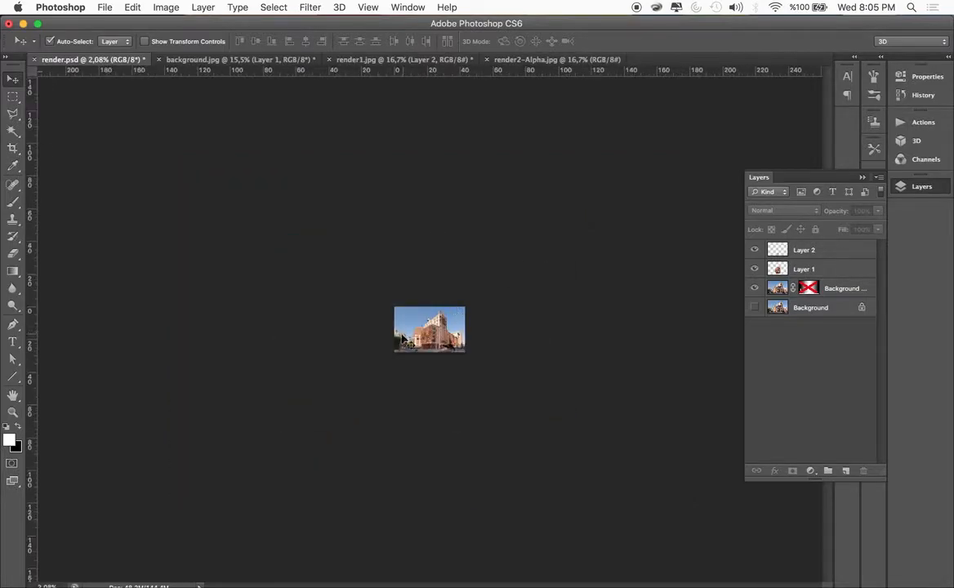
{"action": "scroll", "coordinate": [460, 317], "scroll_direction": "up", "scroll_amount": 10}
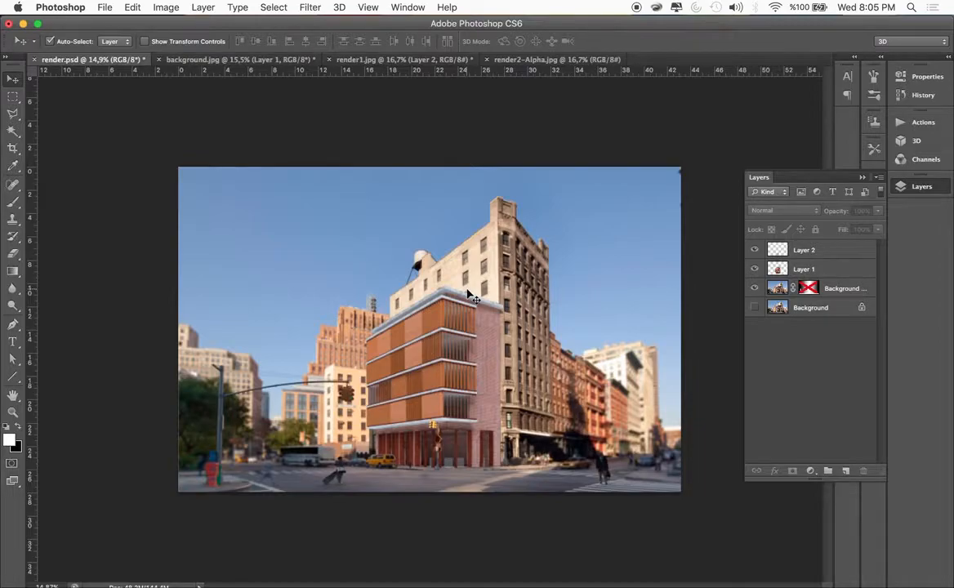
{"action": "scroll", "coordinate": [471, 296], "scroll_direction": "down", "scroll_amount": 5}
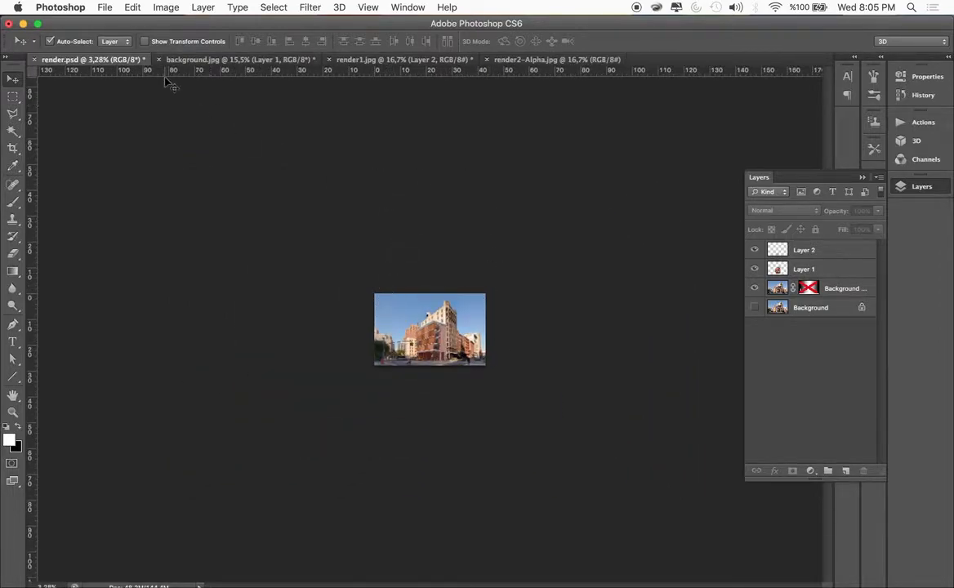
{"action": "left_click", "coordinate": [165, 10]}
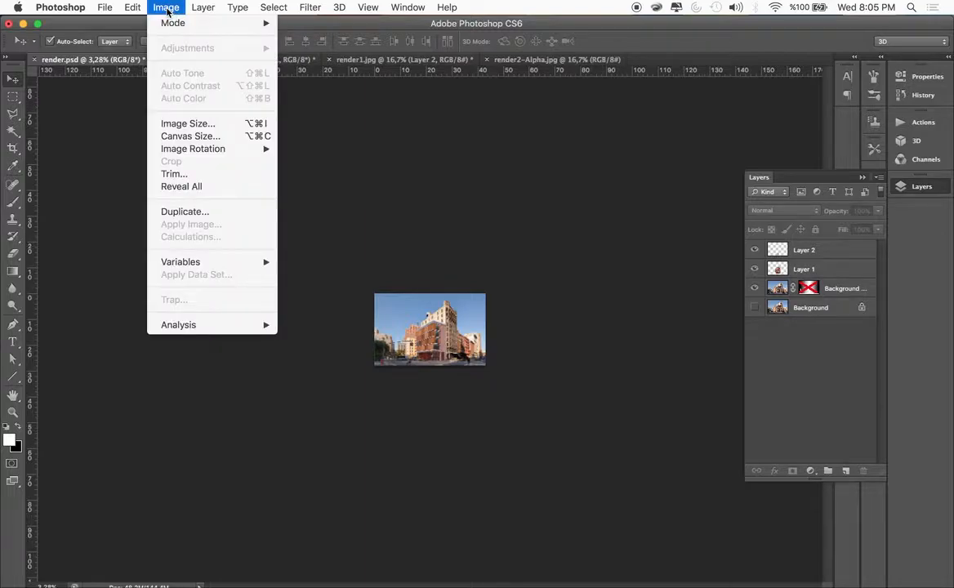
{"action": "left_click", "coordinate": [185, 138]}
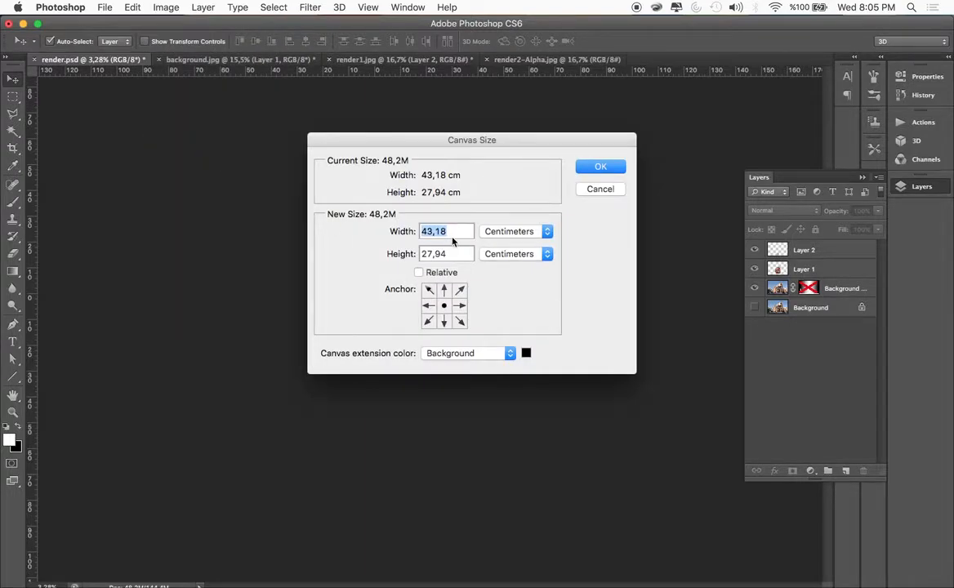
{"action": "left_click", "coordinate": [515, 231]}
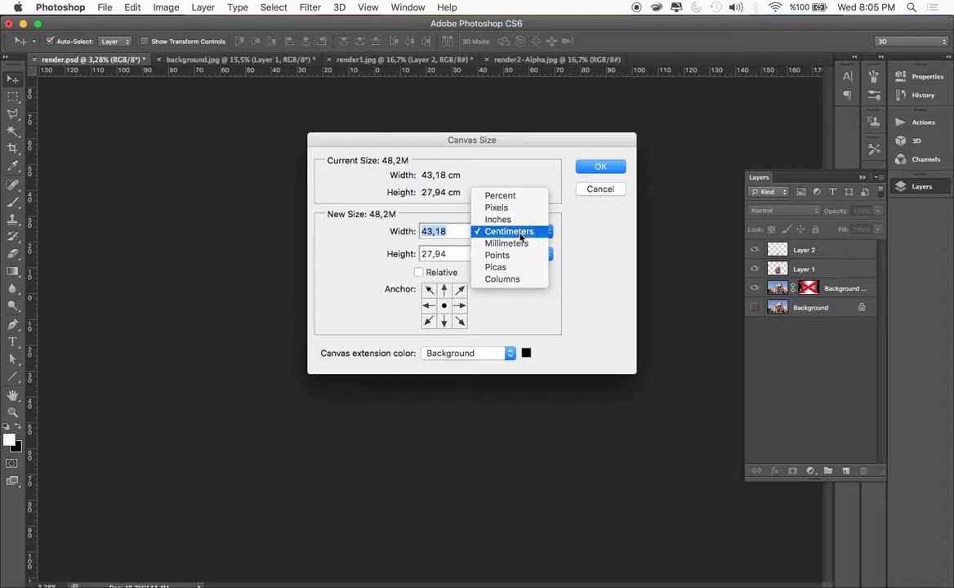
{"action": "left_click", "coordinate": [494, 219]}
{"action": "key", "text": "Tab"}
{"action": "type", "text": "22"}
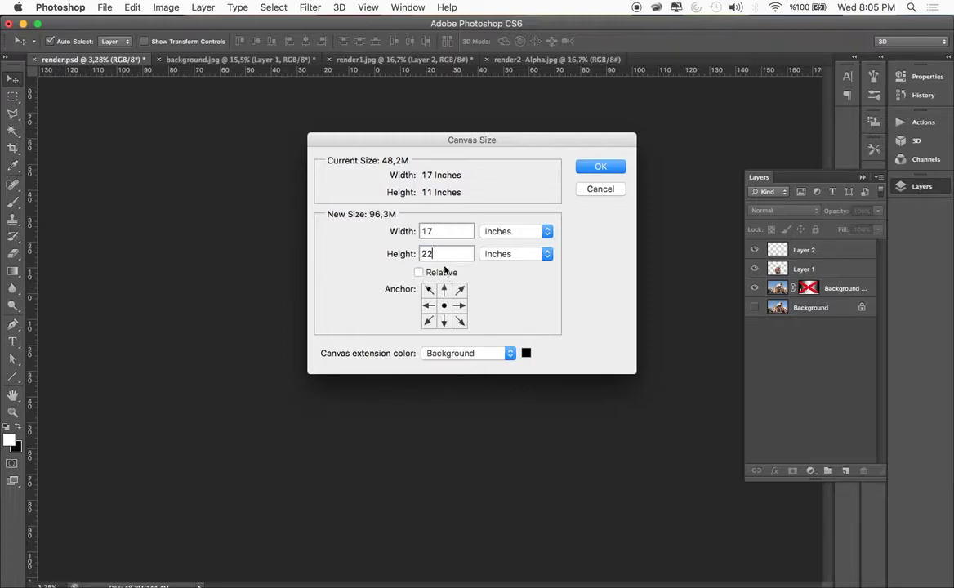
{"action": "left_click", "coordinate": [444, 321]}
{"action": "left_click", "coordinate": [598, 167]}
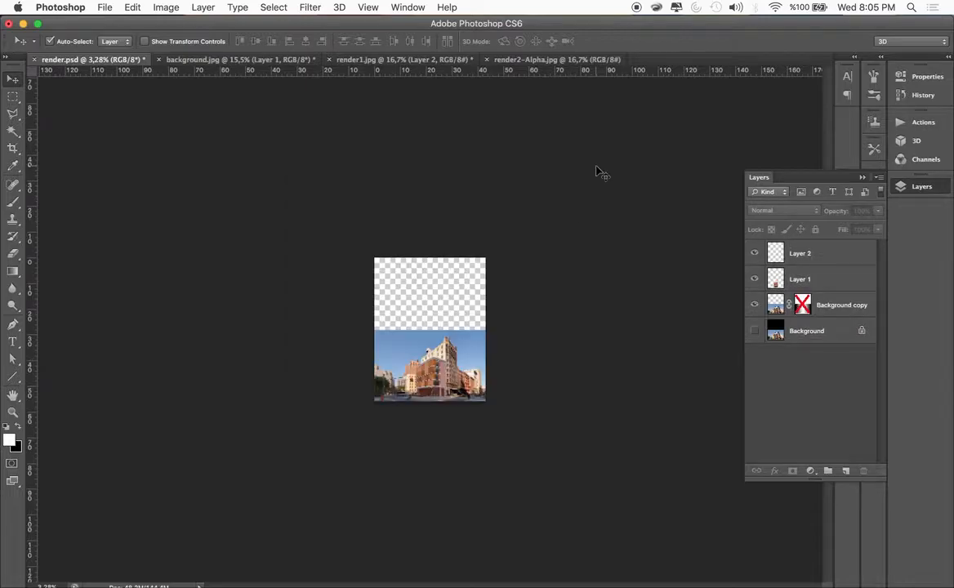
Select all of the sky on the Background copy with the Magic Wand, including the areas between the street buildings
{"action": "scroll", "coordinate": [451, 387], "scroll_direction": "up", "scroll_amount": 5}
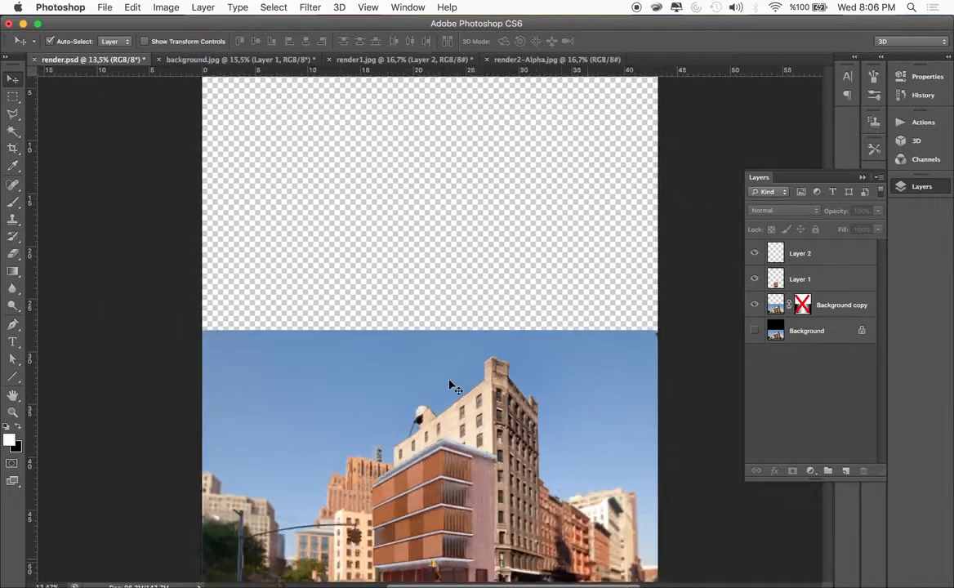
{"action": "scroll", "coordinate": [451, 388], "scroll_direction": "down", "scroll_amount": 1}
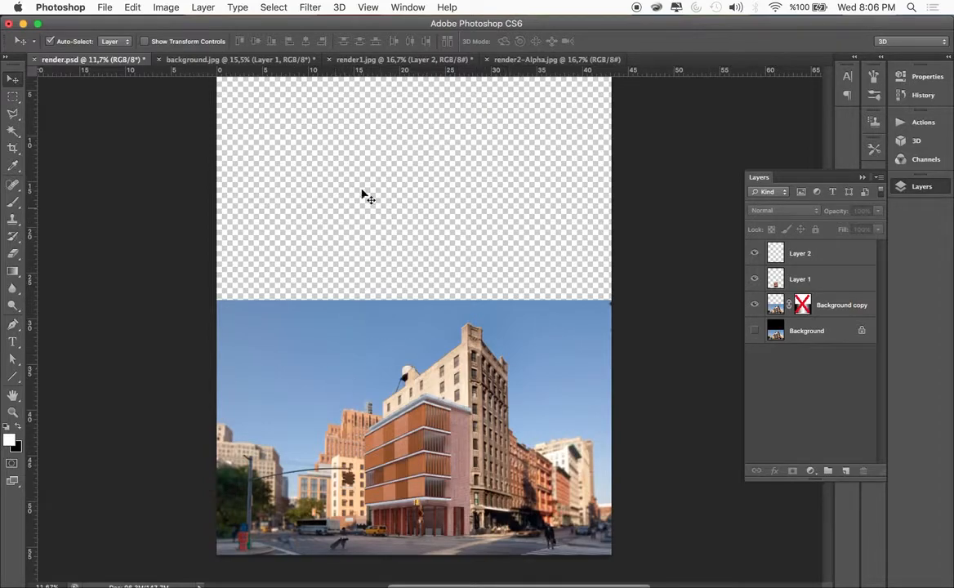
{"action": "left_click", "coordinate": [13, 130]}
{"action": "left_click", "coordinate": [774, 309]}
{"action": "left_click", "coordinate": [530, 322]}
{"action": "left_click", "coordinate": [545, 428], "text": "shift"}
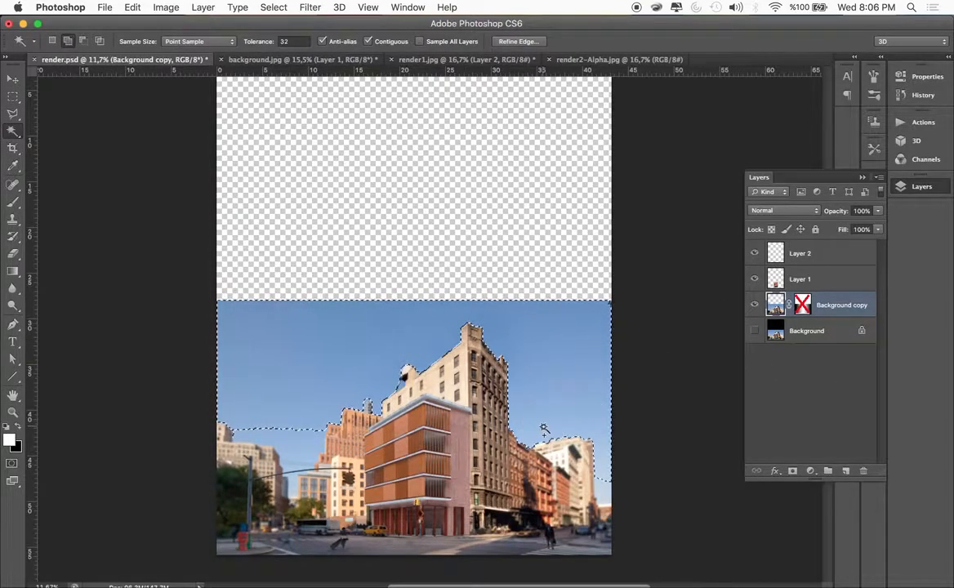
{"action": "left_click", "coordinate": [605, 486], "text": "shift"}
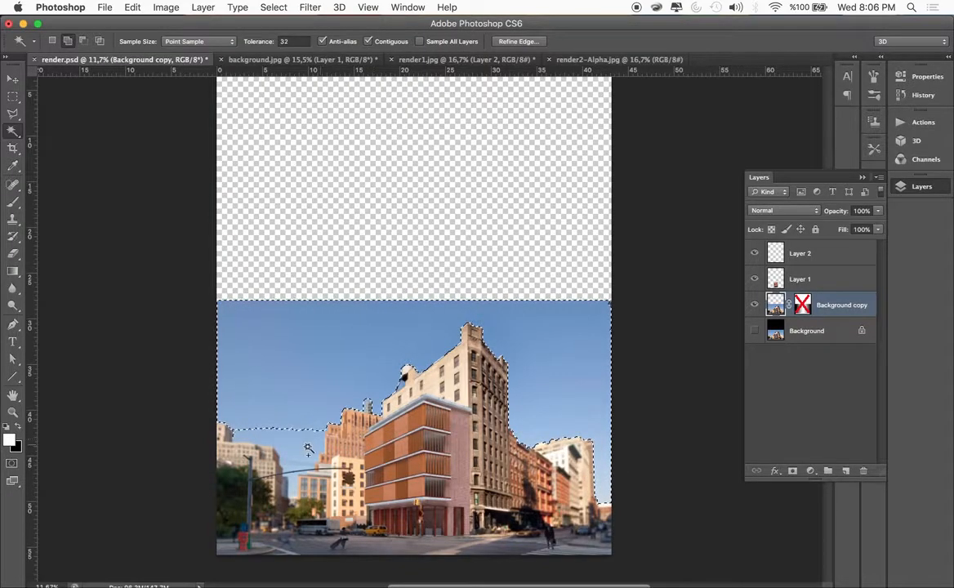
{"action": "left_click", "coordinate": [292, 481], "text": "shift"}
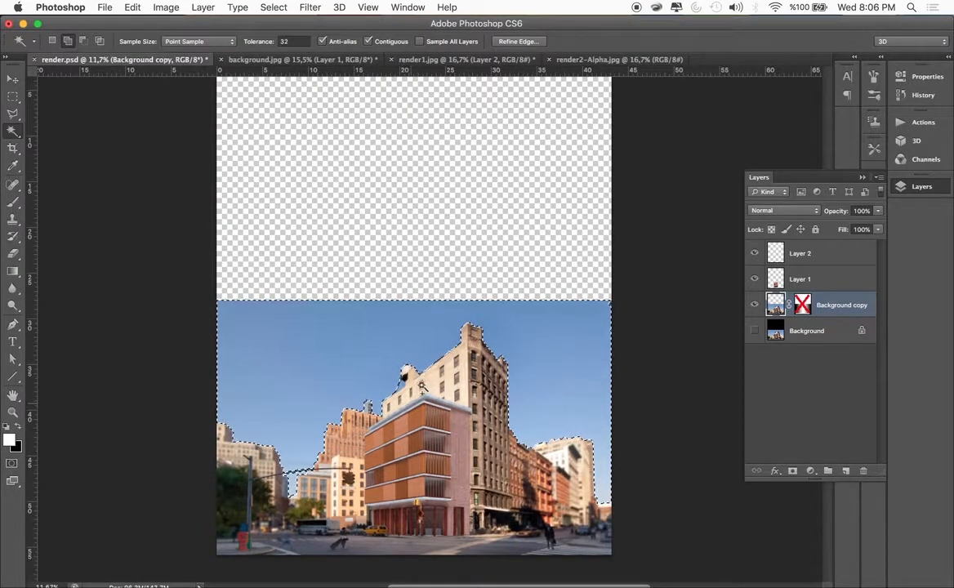
Add the blurred rooftop tower and ragged roof edge of the orange building to the sky selection with the Polygonal Lasso
{"action": "scroll", "coordinate": [403, 384], "scroll_direction": "up", "scroll_amount": 5}
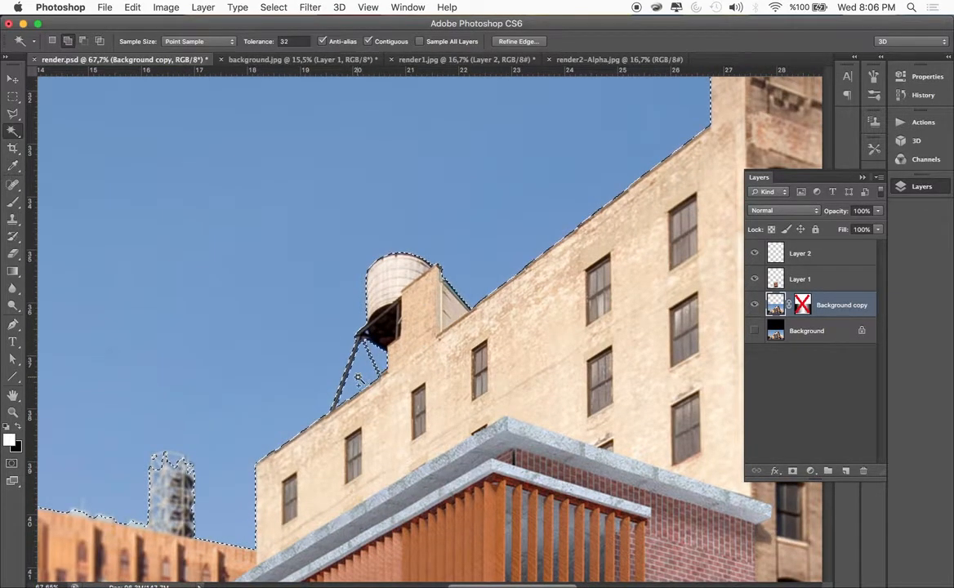
{"action": "scroll", "coordinate": [381, 364], "scroll_direction": "down", "scroll_amount": 5}
{"action": "scroll", "coordinate": [380, 364], "scroll_direction": "left", "scroll_amount": 5}
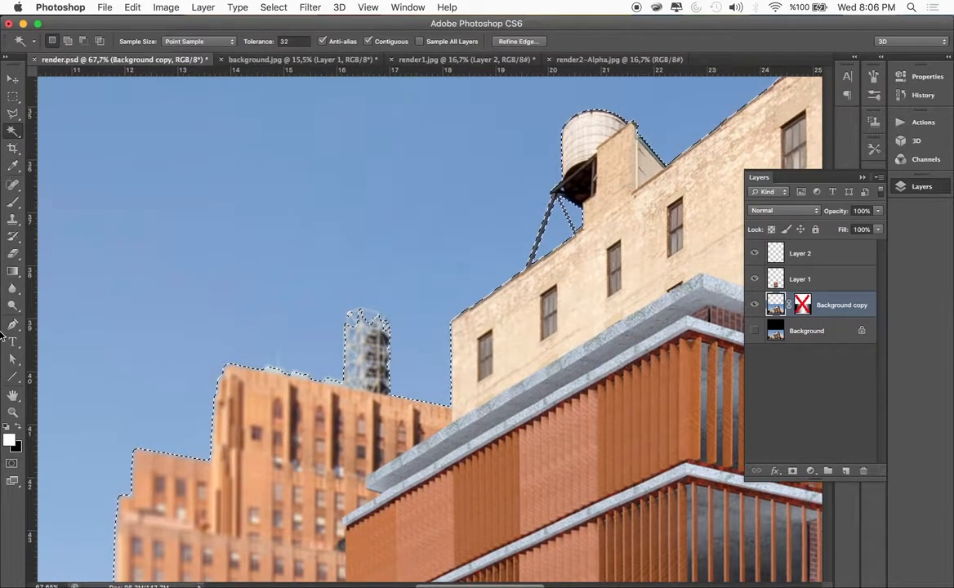
{"action": "key", "text": "l"}
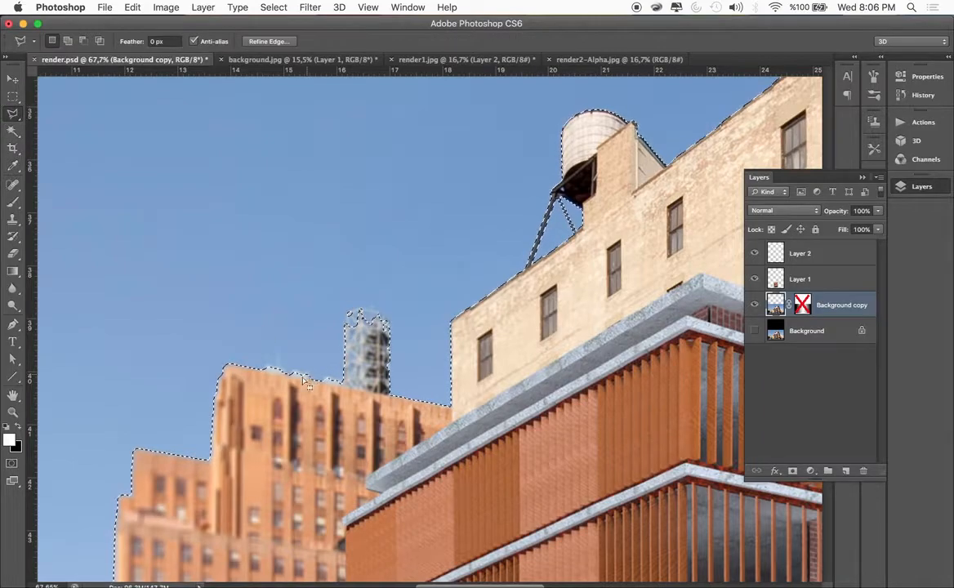
{"action": "left_click", "coordinate": [236, 366]}
{"action": "key", "text": "Escape"}
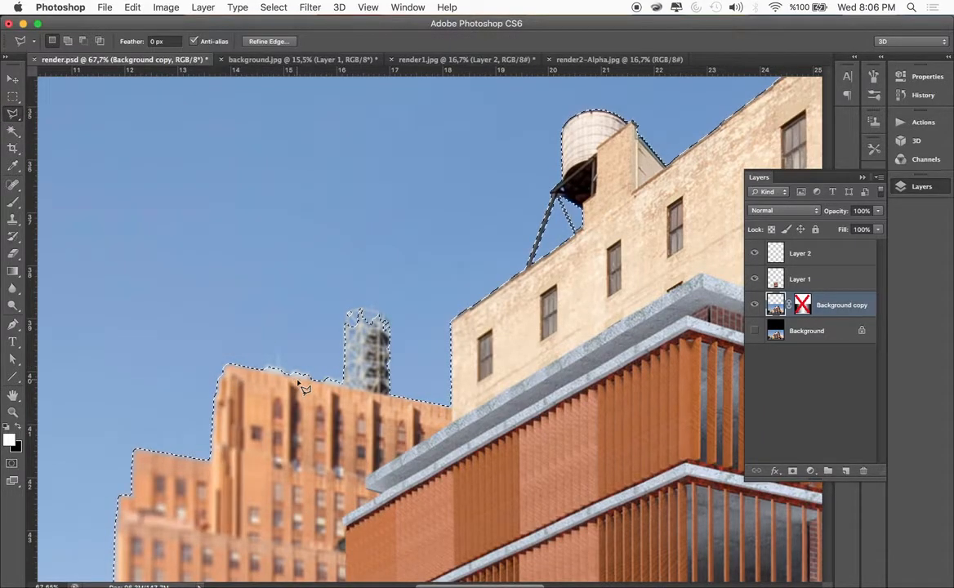
{"action": "left_click", "coordinate": [272, 368], "text": "shift"}
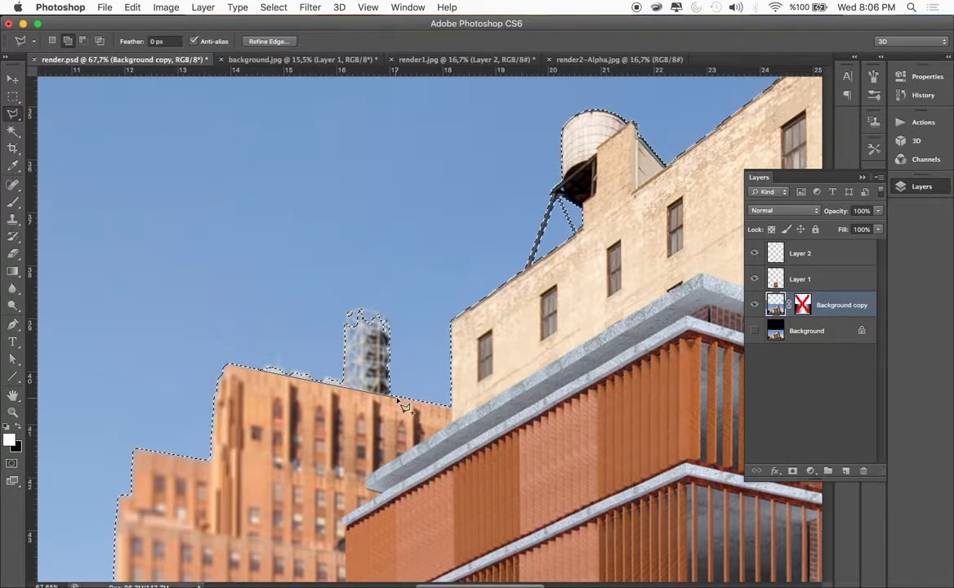
{"action": "left_click", "coordinate": [401, 398]}
{"action": "left_click", "coordinate": [400, 296]}
{"action": "double_click", "coordinate": [258, 264]}
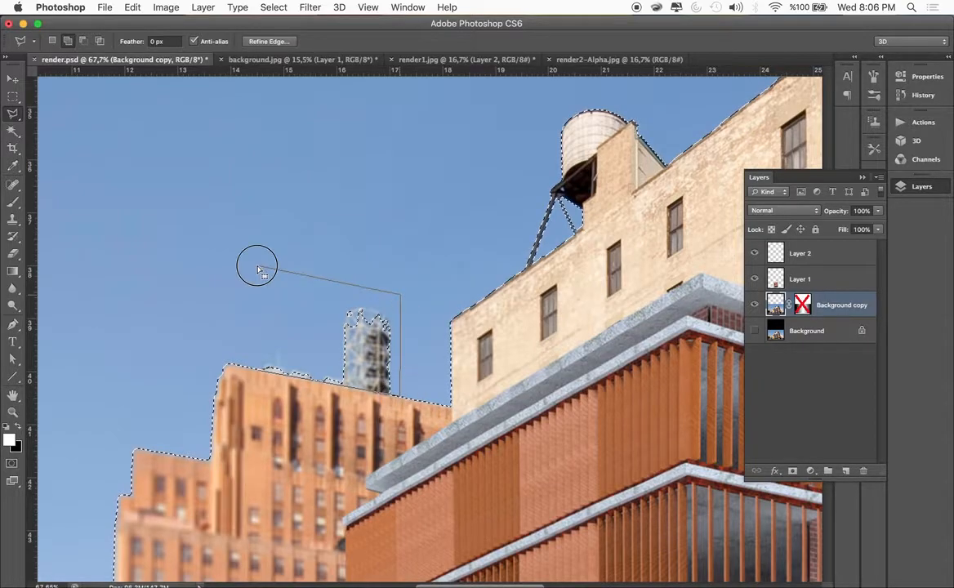
Delete the selected sky from the Background copy and clear the selection
{"action": "scroll", "coordinate": [396, 281], "scroll_direction": "down", "scroll_amount": 1}
{"action": "scroll", "coordinate": [397, 285], "scroll_direction": "down", "scroll_amount": 10}
{"action": "scroll", "coordinate": [399, 284], "scroll_direction": "up", "scroll_amount": 4}
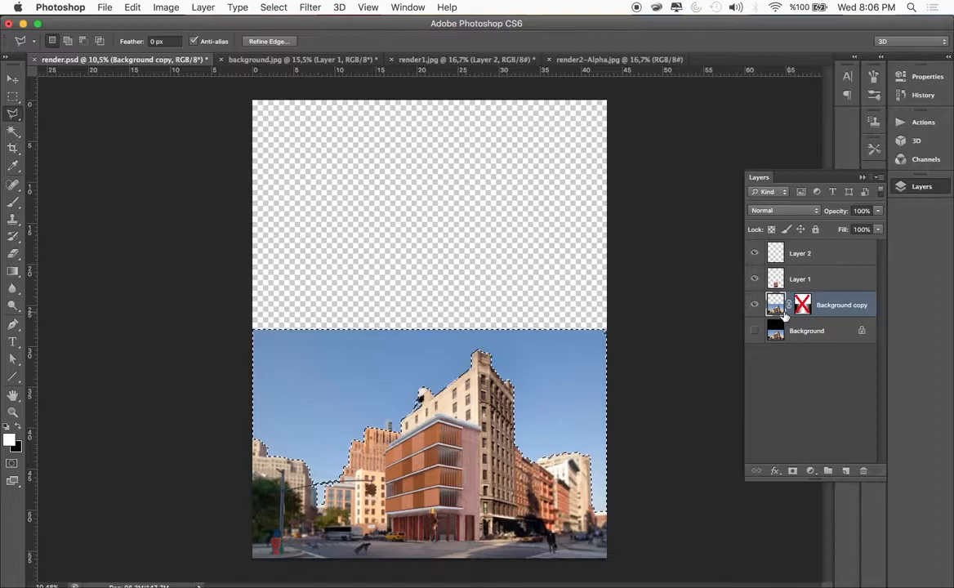
{"action": "key", "text": "Delete"}
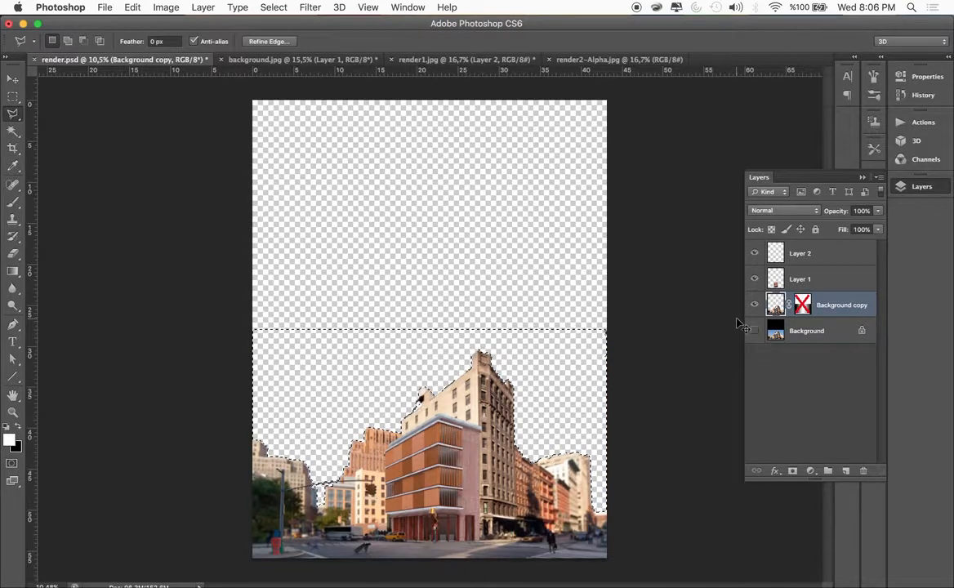
{"action": "key", "text": "ctrl+d"}
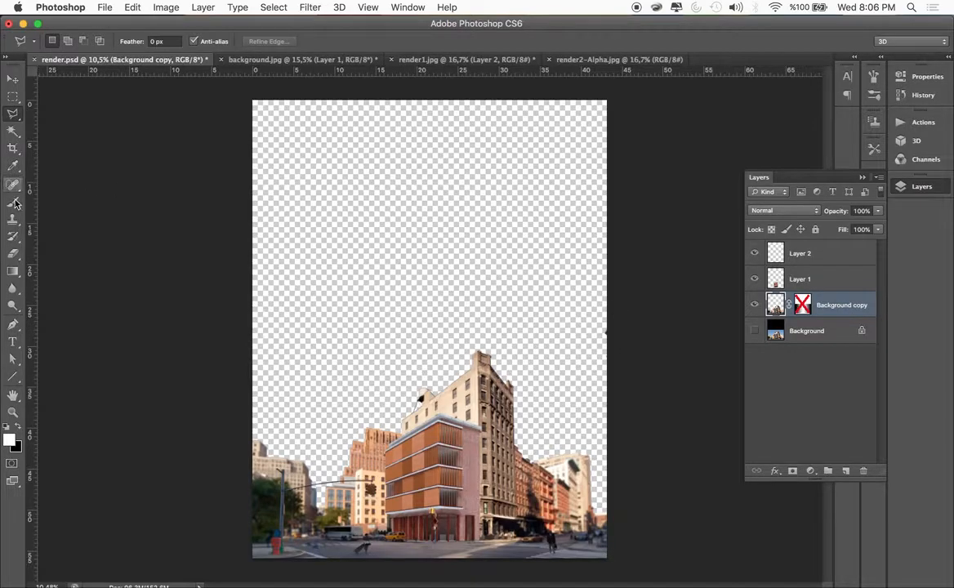
{"action": "left_click", "coordinate": [13, 254]}
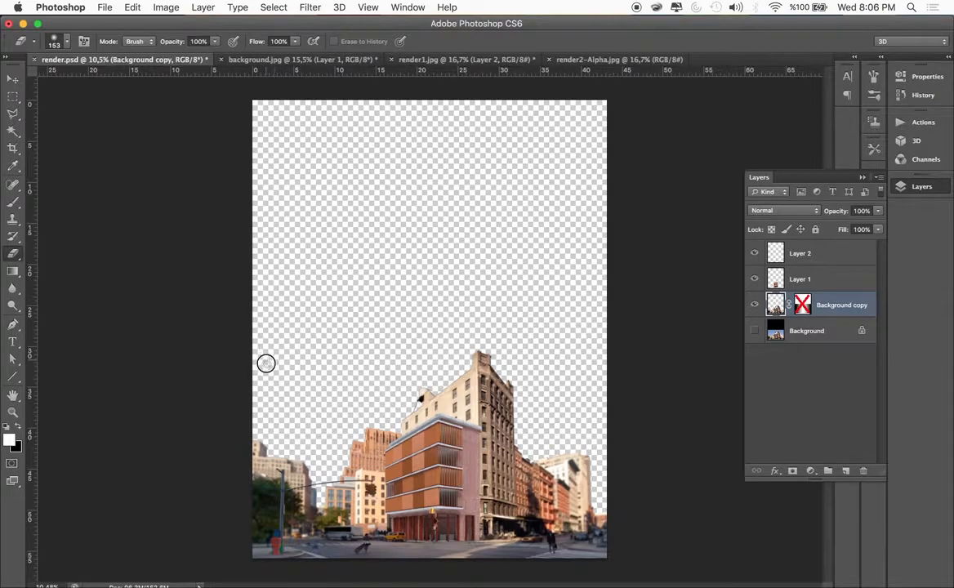
Create a new empty layer and place it directly beneath the Background copy
{"action": "left_click", "coordinate": [11, 78]}
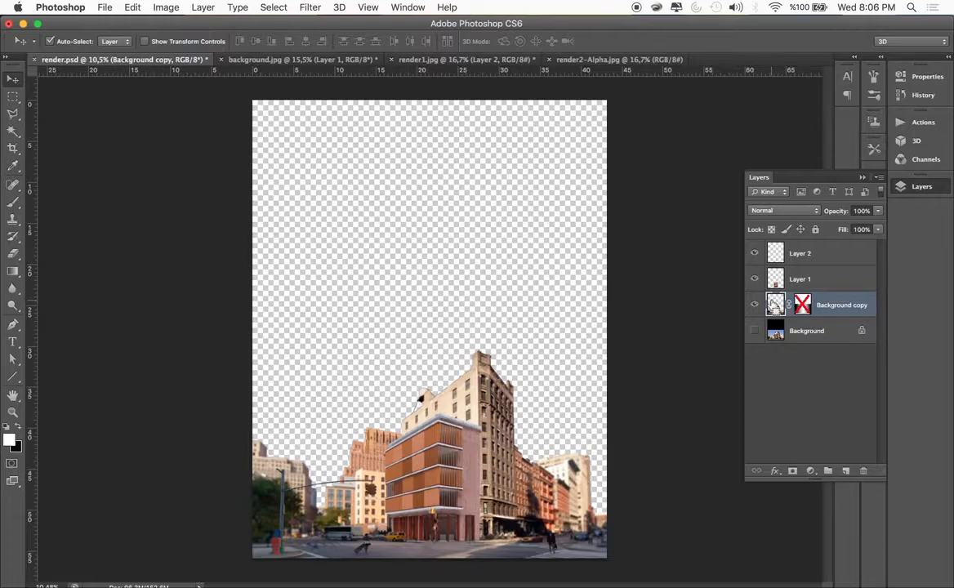
{"action": "key", "text": "super+shift+alt+n"}
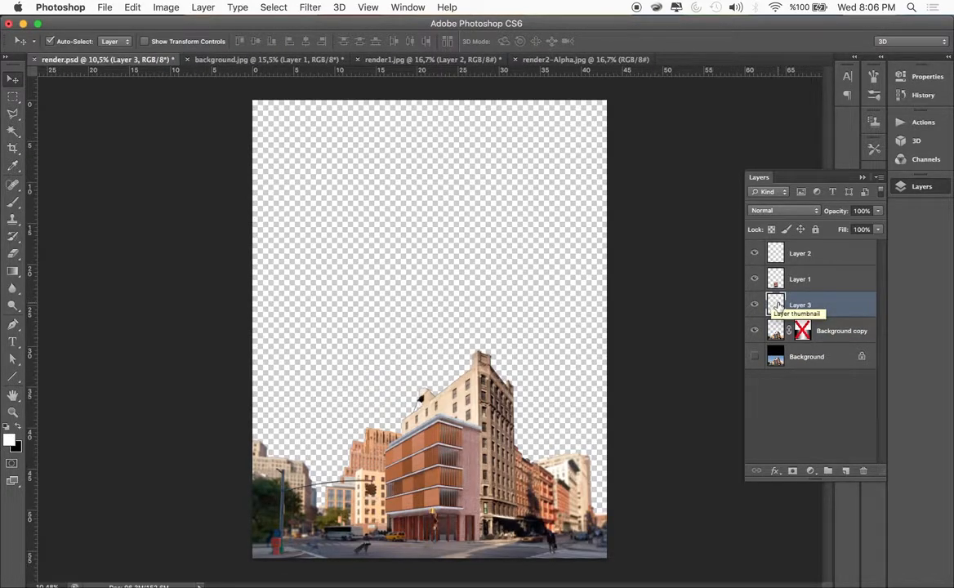
{"action": "left_click", "coordinate": [754, 279]}
{"action": "left_click", "coordinate": [754, 279]}
{"action": "left_click_drag", "start_coordinate": [772, 307], "coordinate": [774, 343]}
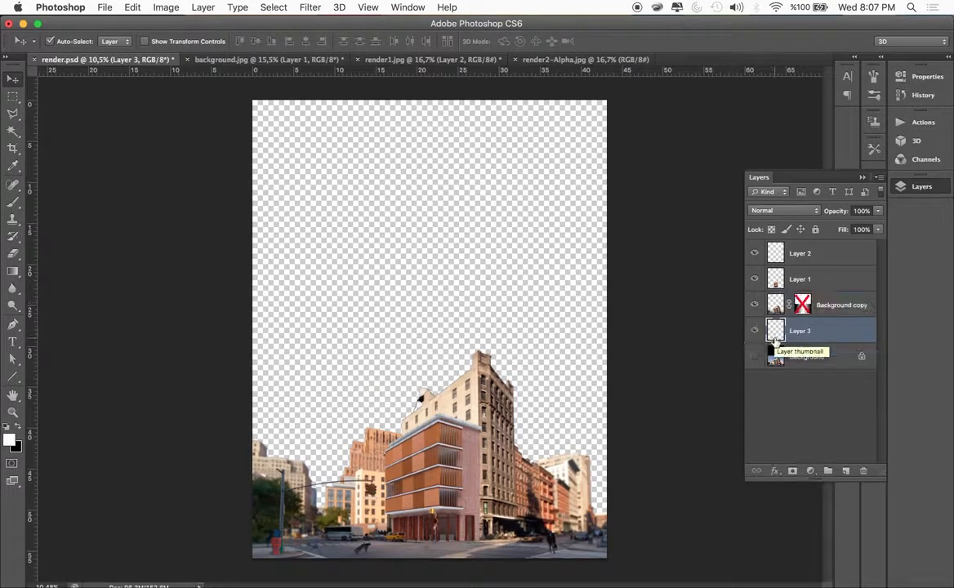
Set the Gradient tool to the white-to-blue preset for the new sky
{"action": "left_click", "coordinate": [12, 274]}
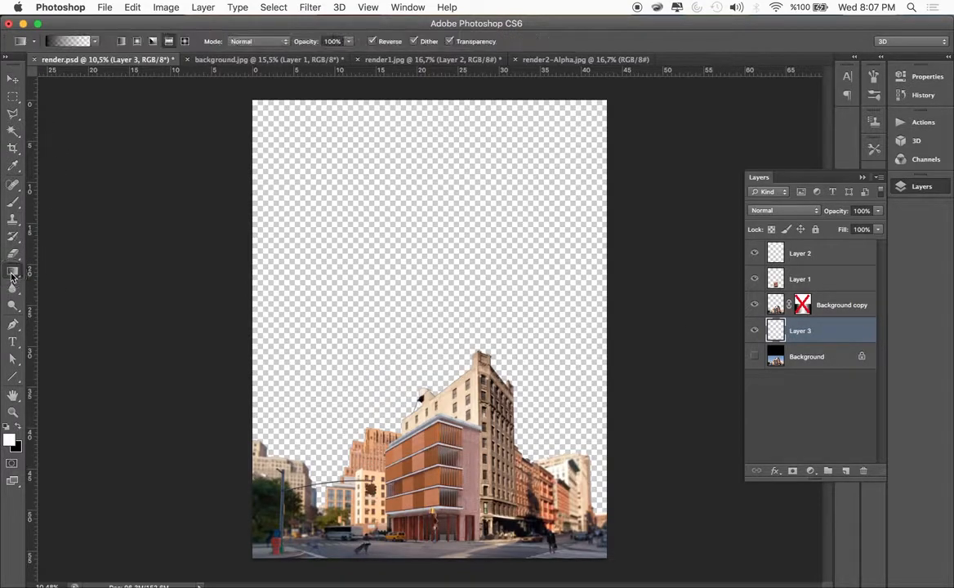
{"action": "left_click", "coordinate": [92, 42]}
{"action": "scroll", "coordinate": [112, 109], "scroll_direction": "up", "scroll_amount": 8}
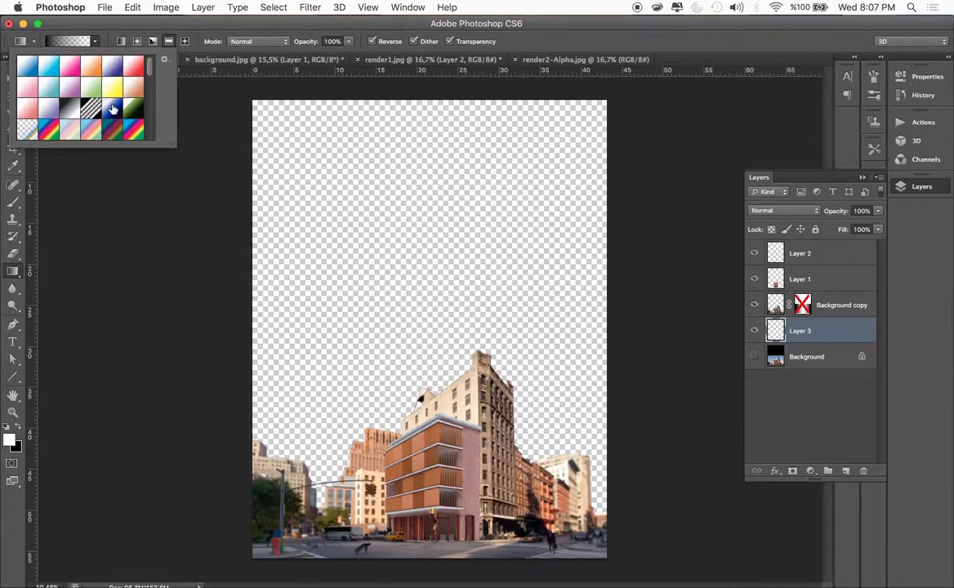
{"action": "left_click", "coordinate": [25, 73]}
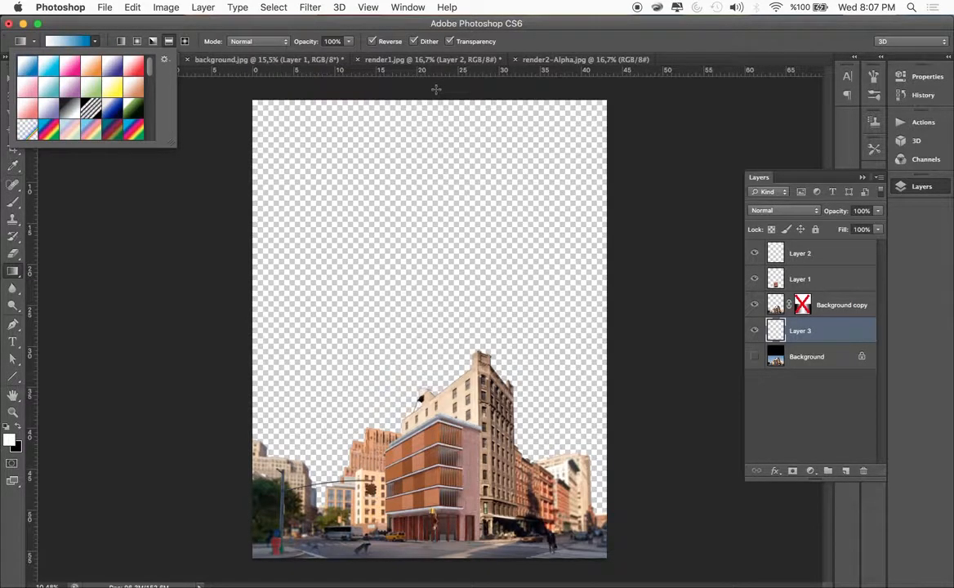
Try vertical sky gradients on Layer 3 from the canvas's upper edge to around the rooftops, undoing each attempt
{"action": "left_click_drag", "start_coordinate": [422, 97], "coordinate": [421, 376]}
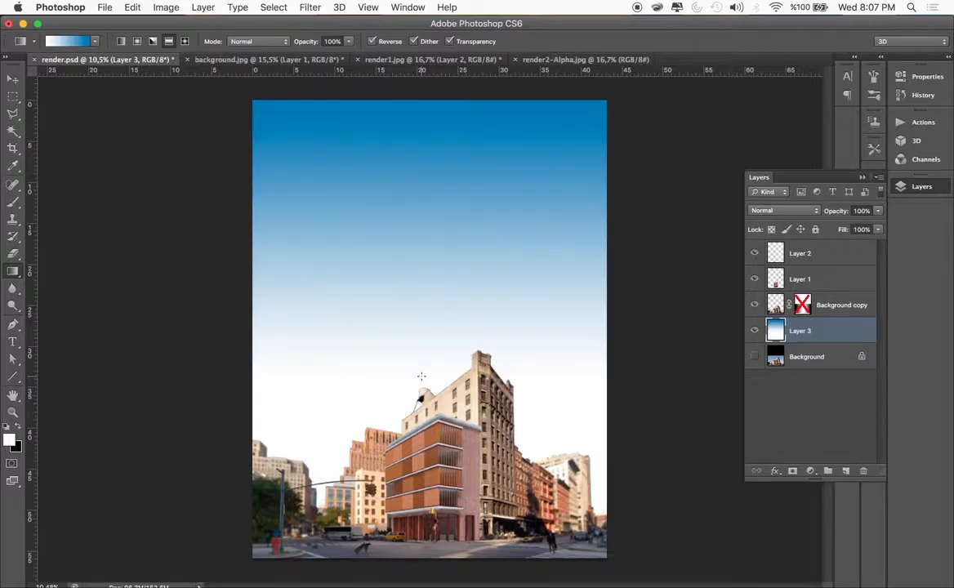
{"action": "key", "text": "super+z"}
{"action": "left_click_drag", "start_coordinate": [435, 99], "coordinate": [438, 406]}
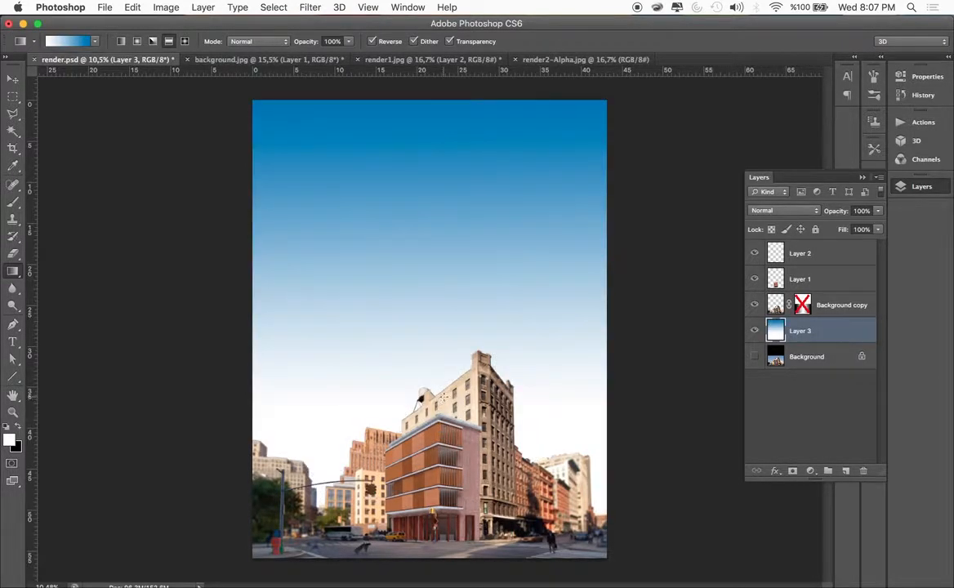
{"action": "key", "text": "super+z"}
Fill Layer 3 with a vertical blue-to-white gradient from above the canvas to the rendered building's upper floors, and deselect the layer
{"action": "left_click_drag", "start_coordinate": [437, 91], "coordinate": [449, 439]}
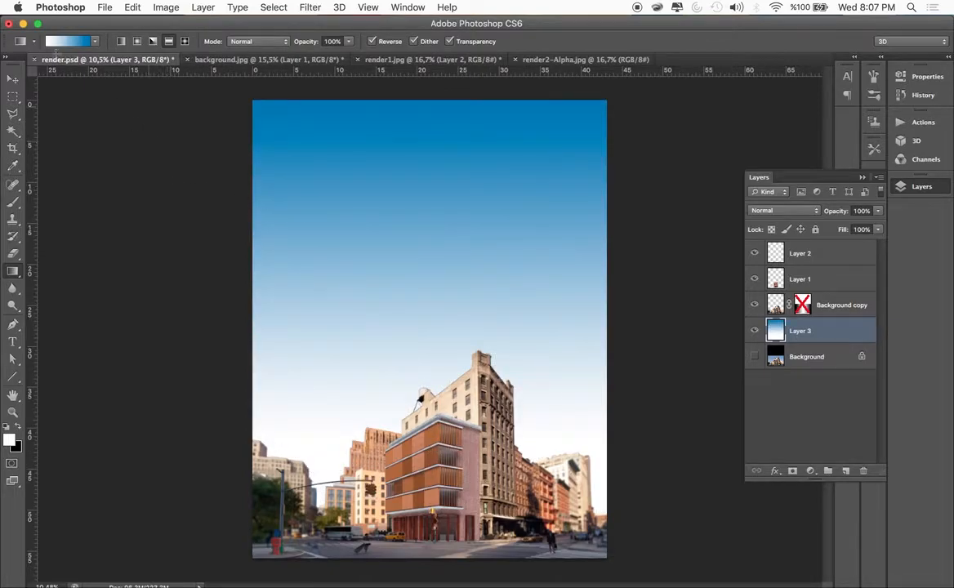
{"action": "left_click", "coordinate": [12, 81]}
{"action": "left_click", "coordinate": [128, 174]}
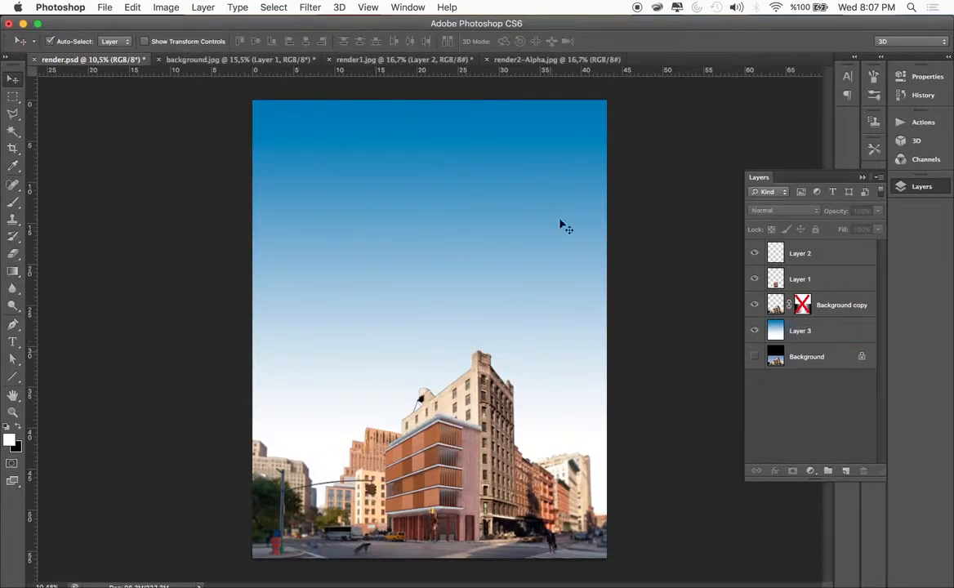
{"action": "scroll", "coordinate": [525, 449], "scroll_direction": "up", "scroll_amount": 5}
{"action": "scroll", "coordinate": [529, 461], "scroll_direction": "down", "scroll_amount": 2}
{"action": "scroll", "coordinate": [532, 472], "scroll_direction": "down", "scroll_amount": 3}
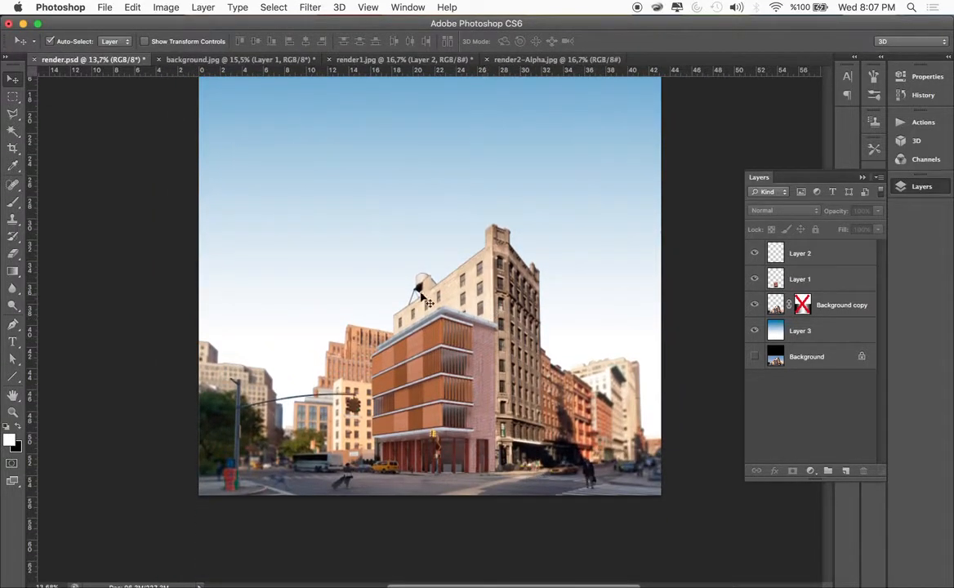
{"action": "scroll", "coordinate": [408, 298], "scroll_direction": "up", "scroll_amount": 5}
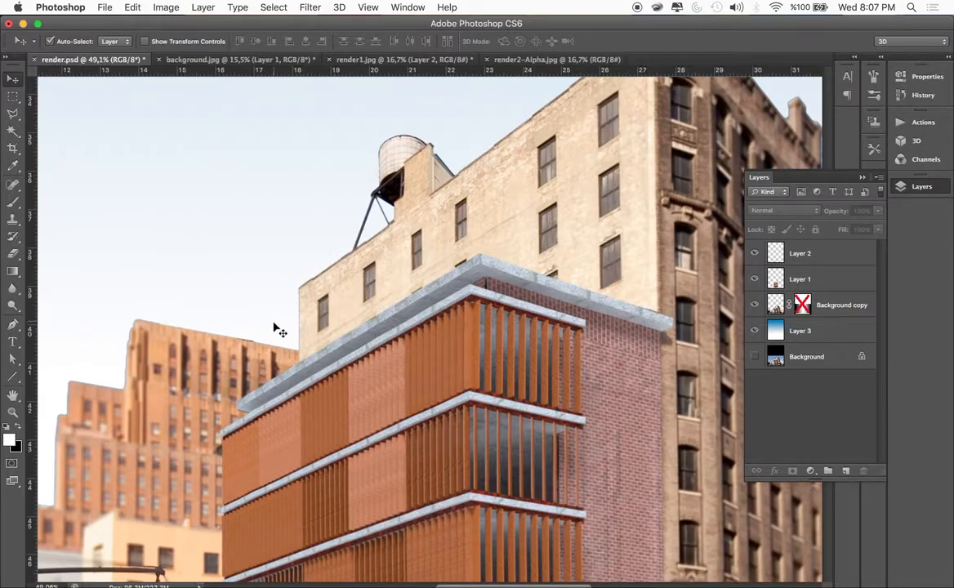
Duplicate the Background copy layer as Background copy 2 and place the duplicate directly beneath the original
{"action": "scroll", "coordinate": [139, 343], "scroll_direction": "left", "scroll_amount": 5}
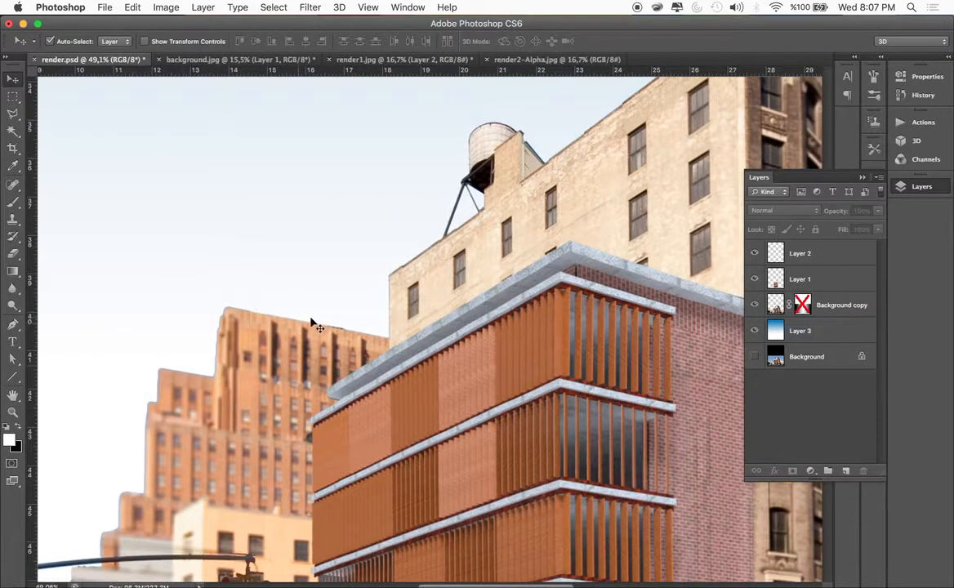
{"action": "scroll", "coordinate": [313, 325], "scroll_direction": "down", "scroll_amount": 5}
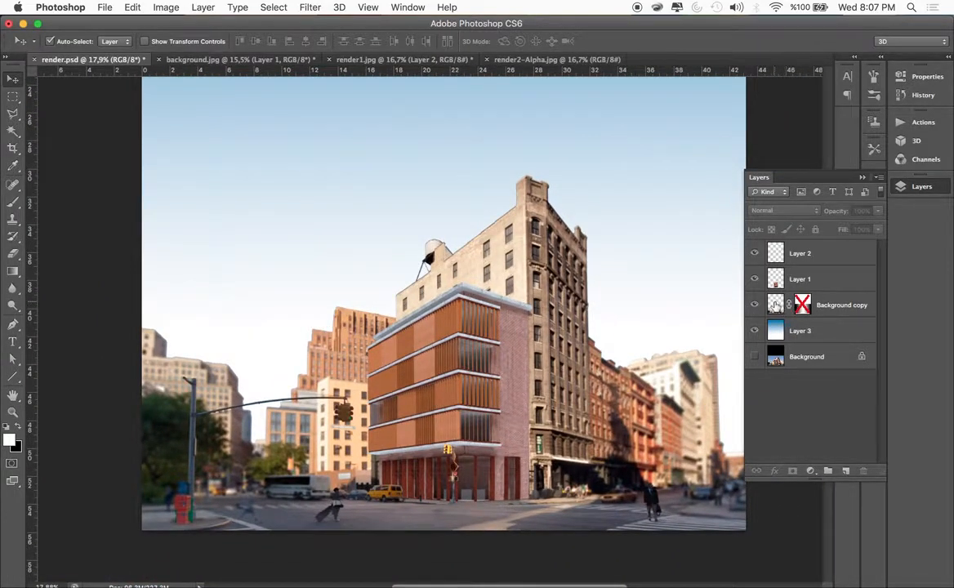
{"action": "right_click", "coordinate": [824, 306]}
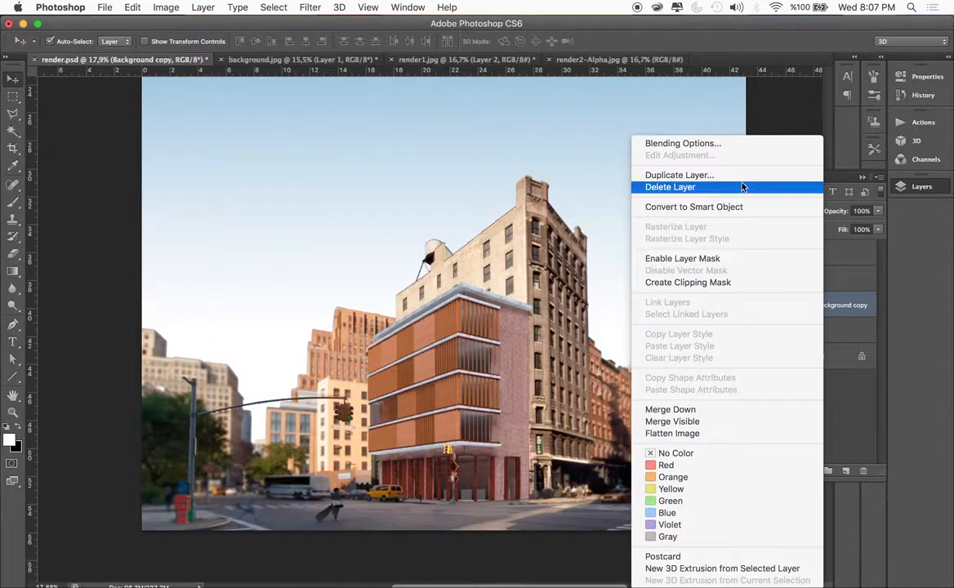
{"action": "left_click", "coordinate": [678, 175]}
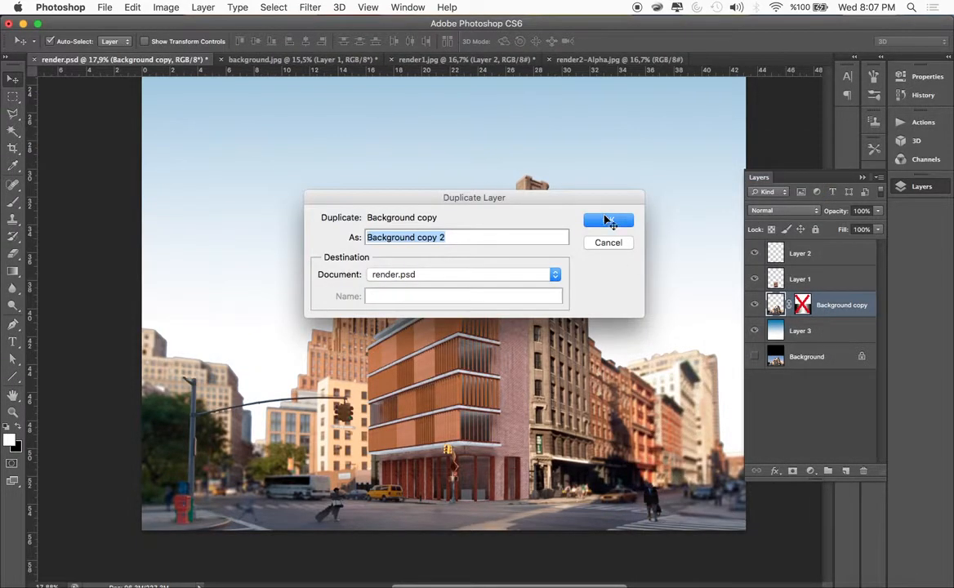
{"action": "left_click", "coordinate": [607, 220]}
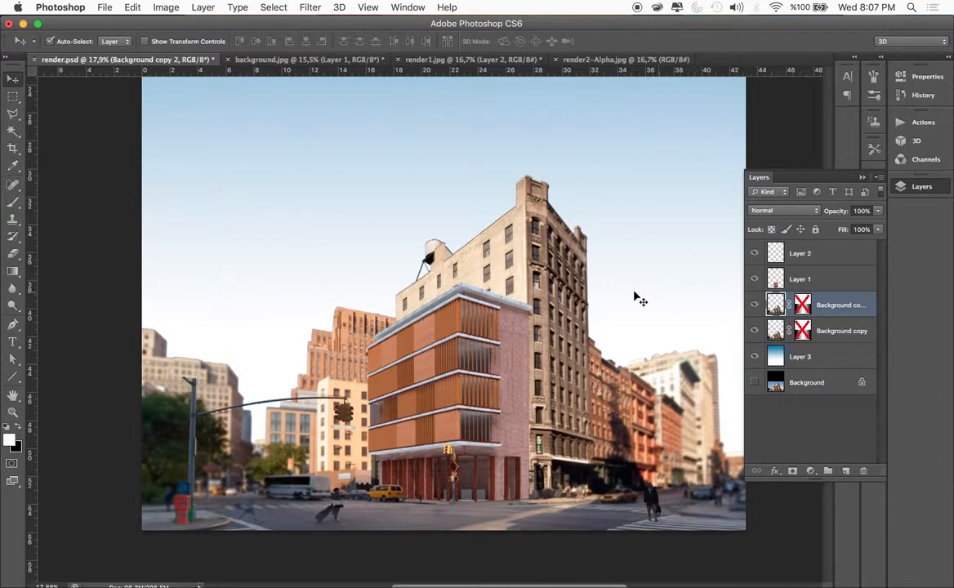
{"action": "left_click_drag", "start_coordinate": [773, 306], "coordinate": [781, 347]}
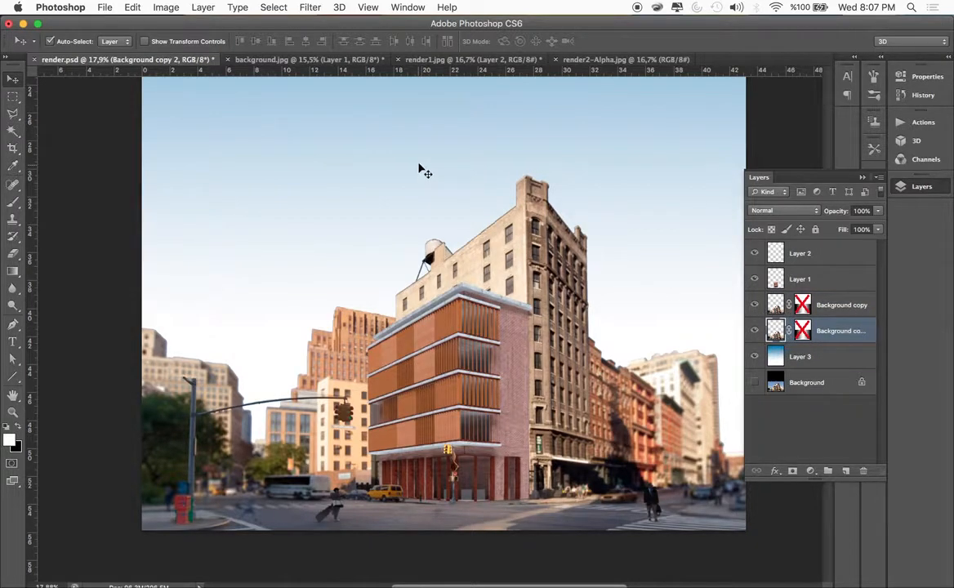
Apply a Gaussian Blur with a 9.3 pixel radius to Background copy 2 and check it with Background copy briefly hidden
{"action": "left_click", "coordinate": [310, 8]}
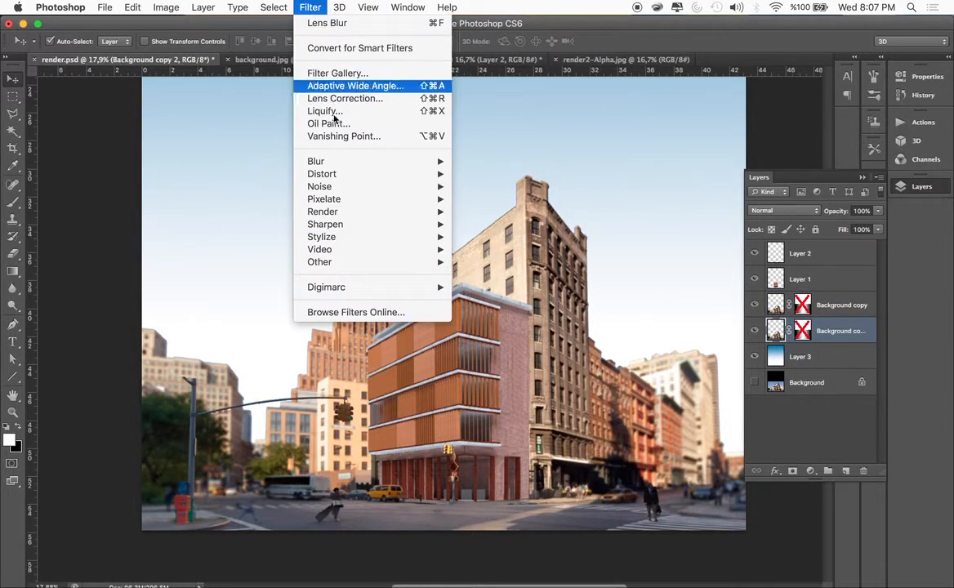
{"action": "mouse_move", "coordinate": [335, 162]}
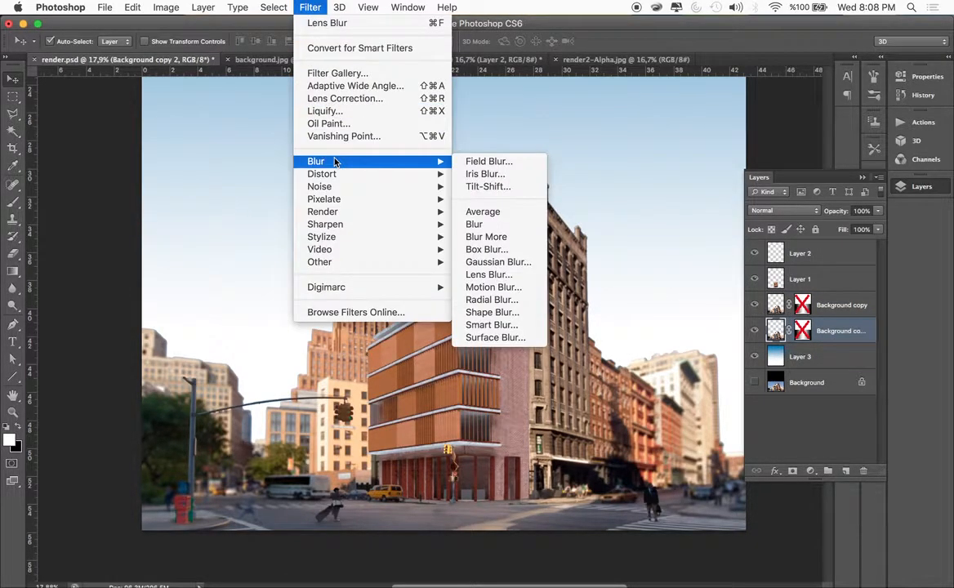
{"action": "left_click", "coordinate": [489, 262]}
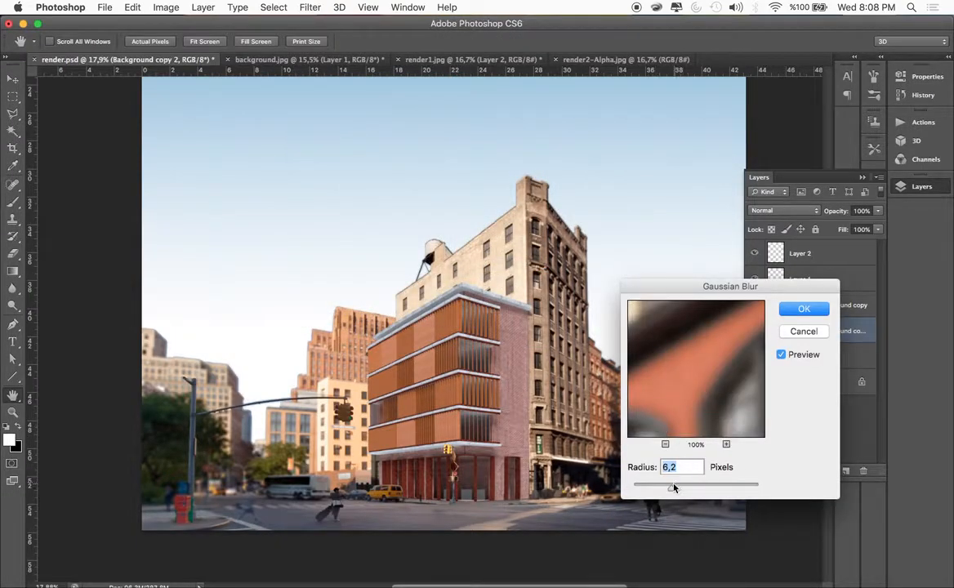
{"action": "left_click_drag", "start_coordinate": [672, 491], "coordinate": [680, 491]}
{"action": "left_click", "coordinate": [666, 445]}
{"action": "left_click", "coordinate": [666, 445]}
{"action": "left_click", "coordinate": [665, 445]}
{"action": "left_click_drag", "start_coordinate": [691, 329], "coordinate": [692, 347]}
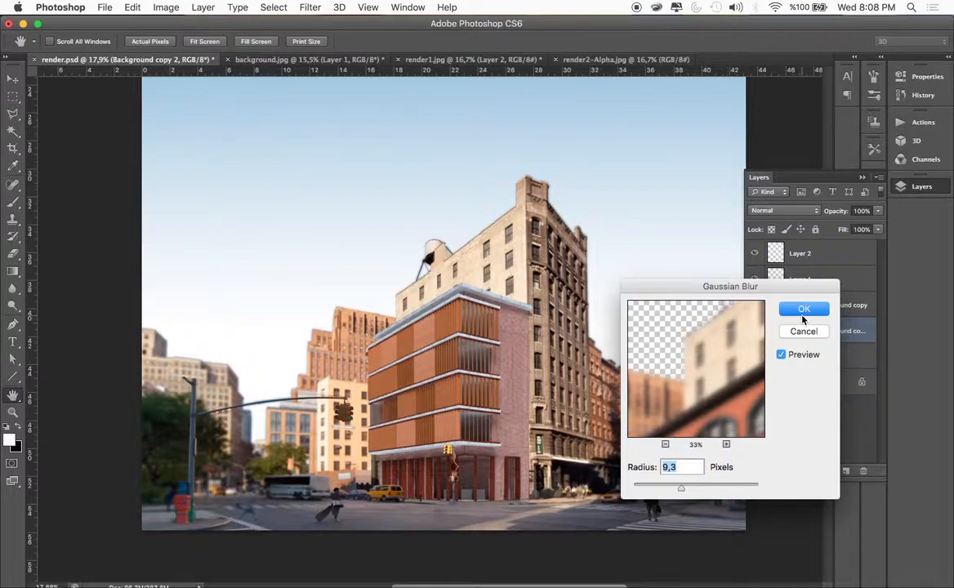
{"action": "left_click", "coordinate": [803, 309]}
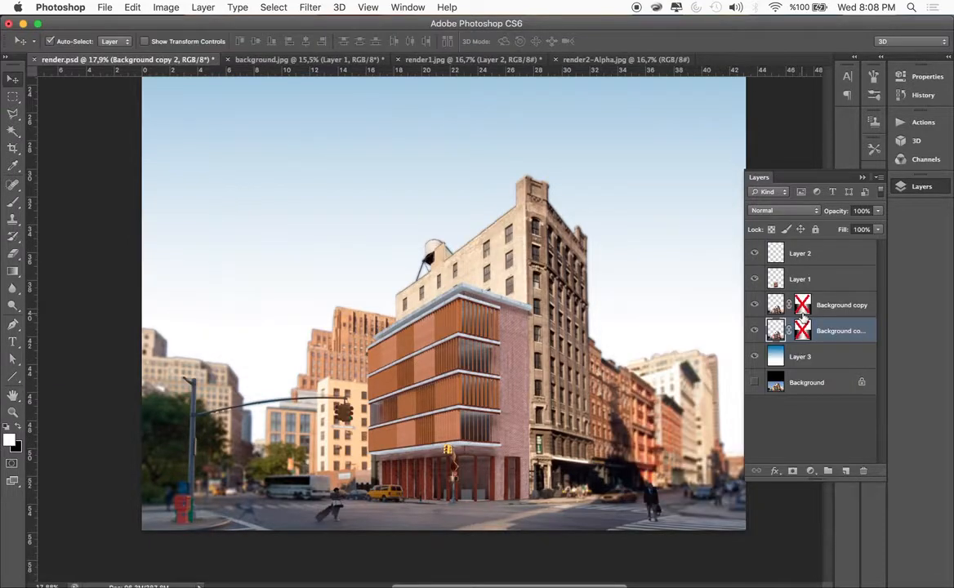
{"action": "left_click", "coordinate": [755, 305]}
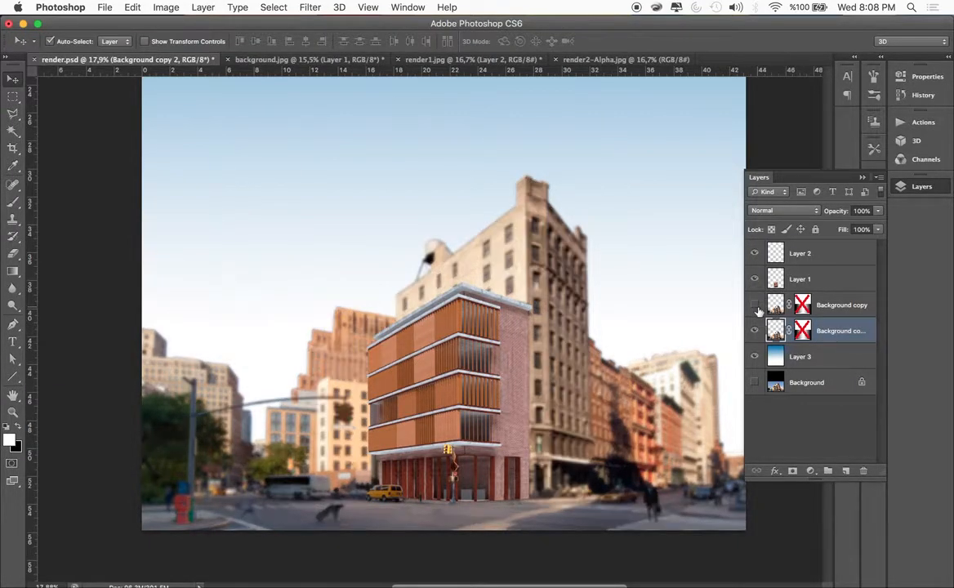
{"action": "left_click", "coordinate": [756, 306]}
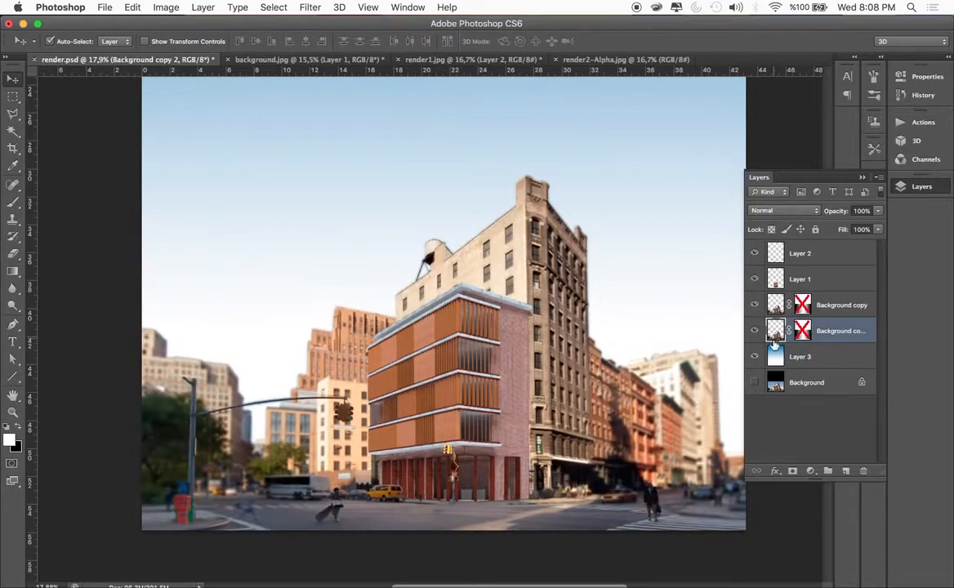
Partially erase the upper parts of the background buildings on Background copy with a soft 416 px eraser at 62% opacity
{"action": "left_click", "coordinate": [774, 306]}
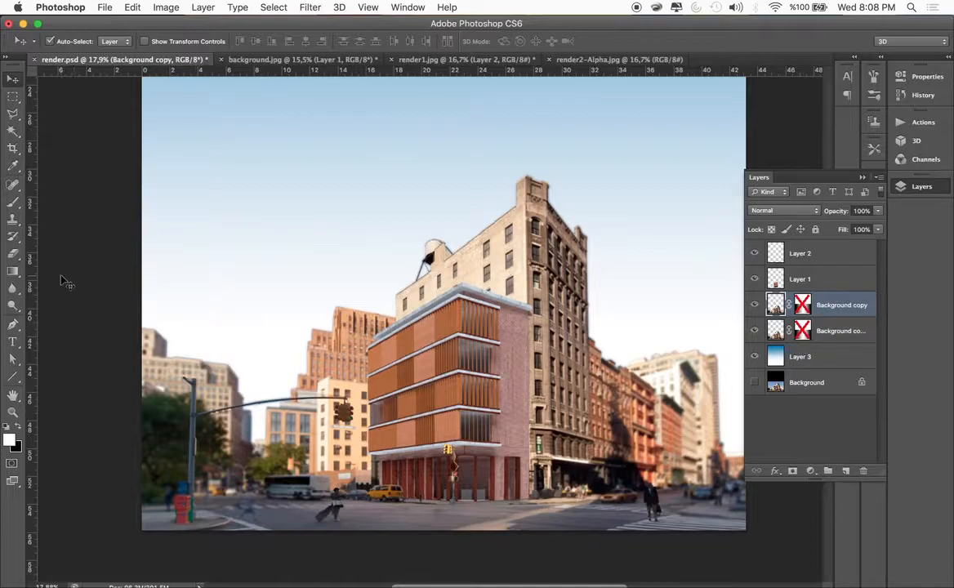
{"action": "left_click", "coordinate": [13, 255]}
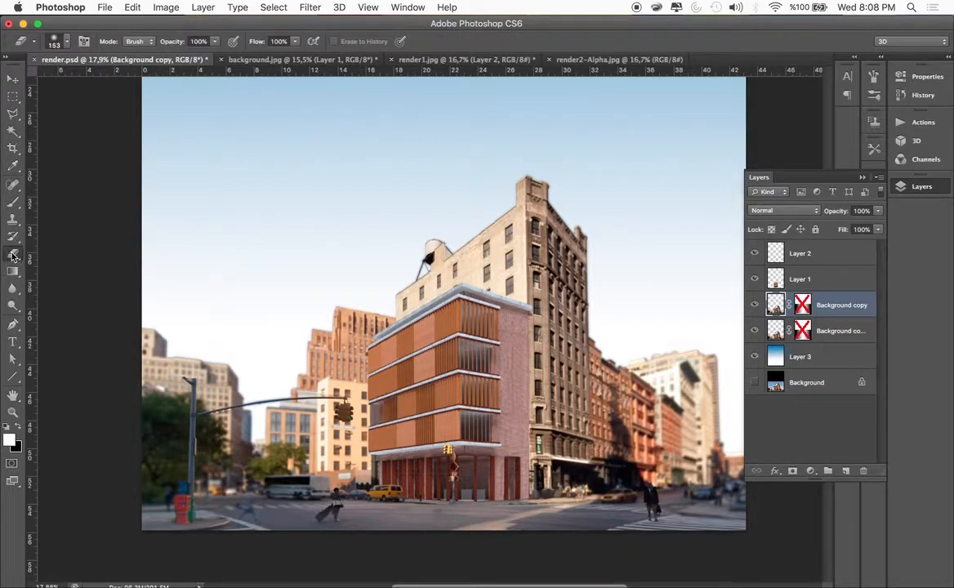
{"action": "left_click", "coordinate": [64, 44]}
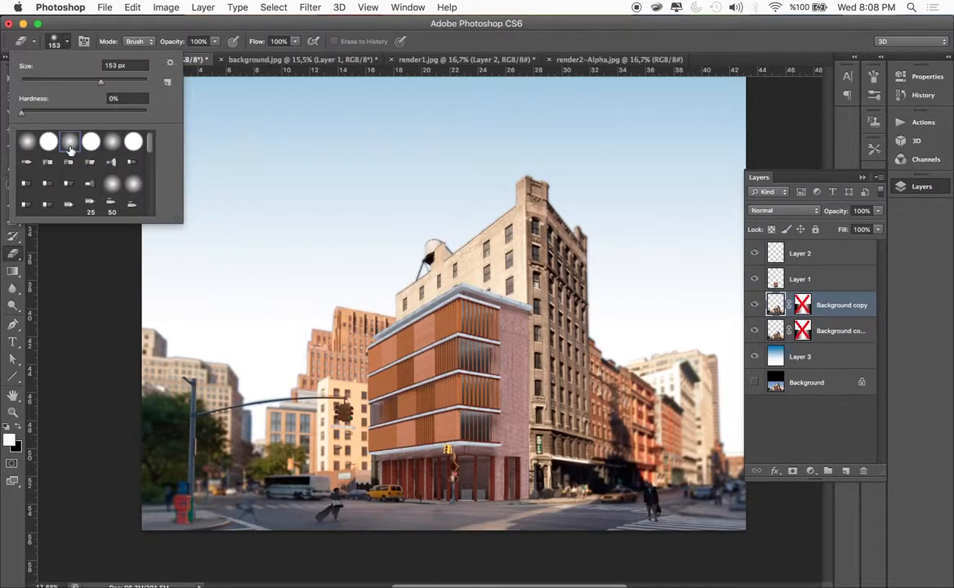
{"action": "left_click_drag", "start_coordinate": [106, 89], "coordinate": [119, 82]}
{"action": "left_click", "coordinate": [215, 44]}
{"action": "mouse_move", "coordinate": [199, 56]}
{"action": "left_mouse_down"}
{"action": "mouse_move", "coordinate": [178, 61]}
{"action": "mouse_move", "coordinate": [195, 59]}
{"action": "left_mouse_up"}
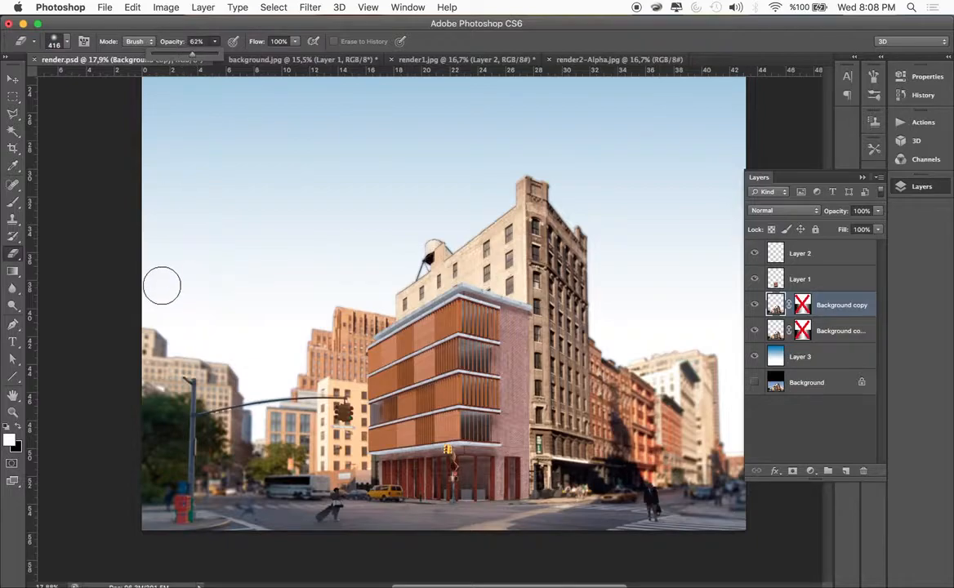
{"action": "left_click", "coordinate": [163, 338]}
{"action": "left_click_drag", "start_coordinate": [186, 354], "coordinate": [214, 353]}
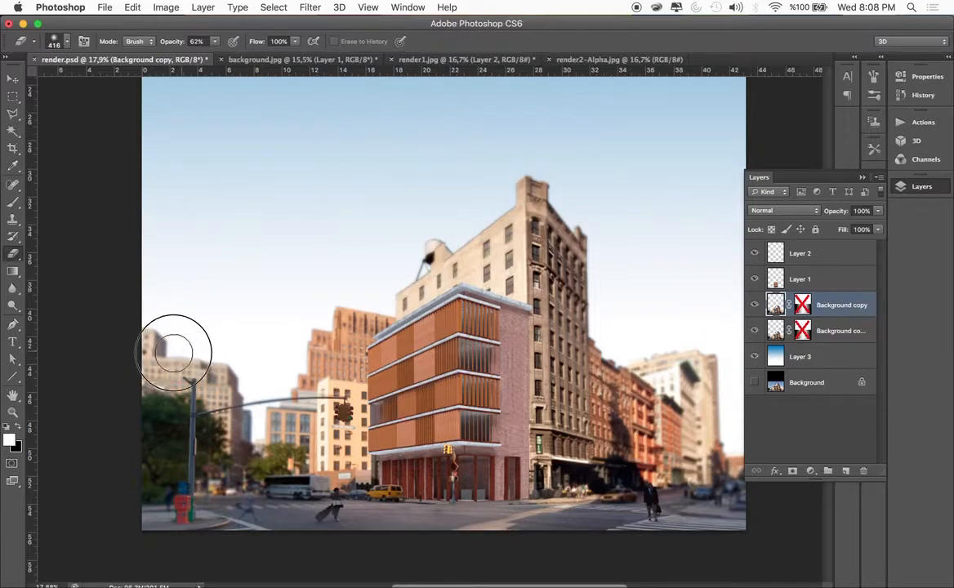
Hide Background copy 2, erase more of the skyline and rooftops on Background copy, and show the blurred duplicate again
{"action": "left_click", "coordinate": [12, 80]}
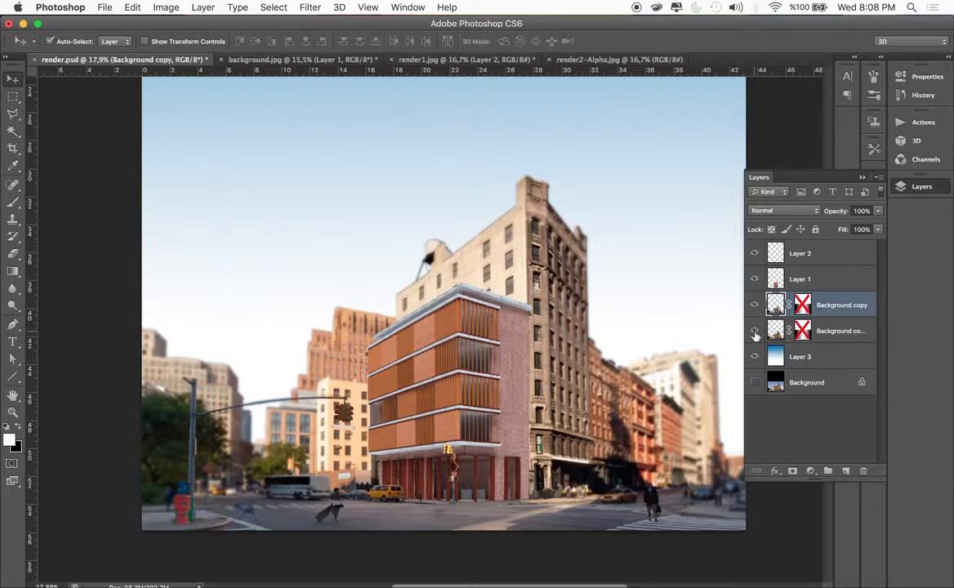
{"action": "left_click", "coordinate": [755, 332]}
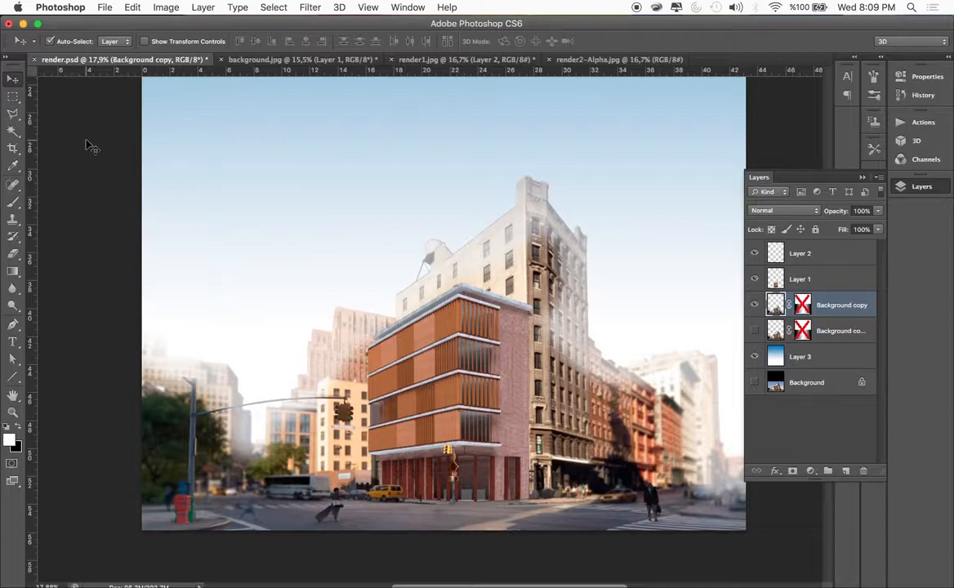
{"action": "left_click", "coordinate": [12, 253]}
{"action": "mouse_move", "coordinate": [151, 326]}
{"action": "left_mouse_down"}
{"action": "mouse_move", "coordinate": [255, 394]}
{"action": "mouse_move", "coordinate": [157, 365]}
{"action": "mouse_move", "coordinate": [150, 357]}
{"action": "mouse_move", "coordinate": [229, 377]}
{"action": "mouse_move", "coordinate": [269, 414]}
{"action": "mouse_move", "coordinate": [327, 335]}
{"action": "mouse_move", "coordinate": [304, 342]}
{"action": "mouse_move", "coordinate": [322, 339]}
{"action": "mouse_move", "coordinate": [331, 308]}
{"action": "mouse_move", "coordinate": [270, 410]}
{"action": "mouse_move", "coordinate": [292, 387]}
{"action": "mouse_move", "coordinate": [233, 428]}
{"action": "mouse_move", "coordinate": [243, 400]}
{"action": "mouse_move", "coordinate": [253, 429]}
{"action": "mouse_move", "coordinate": [365, 276]}
{"action": "mouse_move", "coordinate": [482, 243]}
{"action": "mouse_move", "coordinate": [581, 163]}
{"action": "mouse_move", "coordinate": [606, 198]}
{"action": "mouse_move", "coordinate": [629, 377]}
{"action": "mouse_move", "coordinate": [653, 333]}
{"action": "mouse_move", "coordinate": [713, 420]}
{"action": "mouse_move", "coordinate": [722, 416]}
{"action": "mouse_move", "coordinate": [716, 360]}
{"action": "mouse_move", "coordinate": [725, 350]}
{"action": "mouse_move", "coordinate": [709, 437]}
{"action": "mouse_move", "coordinate": [717, 377]}
{"action": "mouse_move", "coordinate": [717, 452]}
{"action": "mouse_move", "coordinate": [734, 476]}
{"action": "mouse_move", "coordinate": [704, 365]}
{"action": "mouse_move", "coordinate": [691, 365]}
{"action": "mouse_move", "coordinate": [691, 352]}
{"action": "mouse_move", "coordinate": [714, 386]}
{"action": "mouse_move", "coordinate": [714, 338]}
{"action": "mouse_move", "coordinate": [731, 373]}
{"action": "mouse_move", "coordinate": [723, 414]}
{"action": "mouse_move", "coordinate": [714, 348]}
{"action": "mouse_move", "coordinate": [741, 461]}
{"action": "mouse_move", "coordinate": [715, 395]}
{"action": "mouse_move", "coordinate": [731, 383]}
{"action": "mouse_move", "coordinate": [682, 314]}
{"action": "mouse_move", "coordinate": [691, 366]}
{"action": "left_mouse_up"}
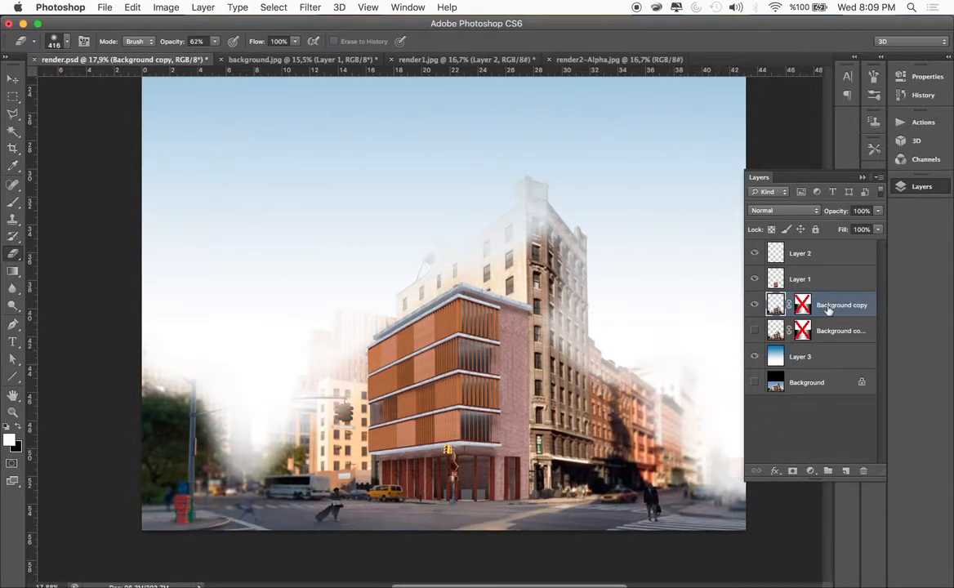
{"action": "left_click", "coordinate": [754, 331]}
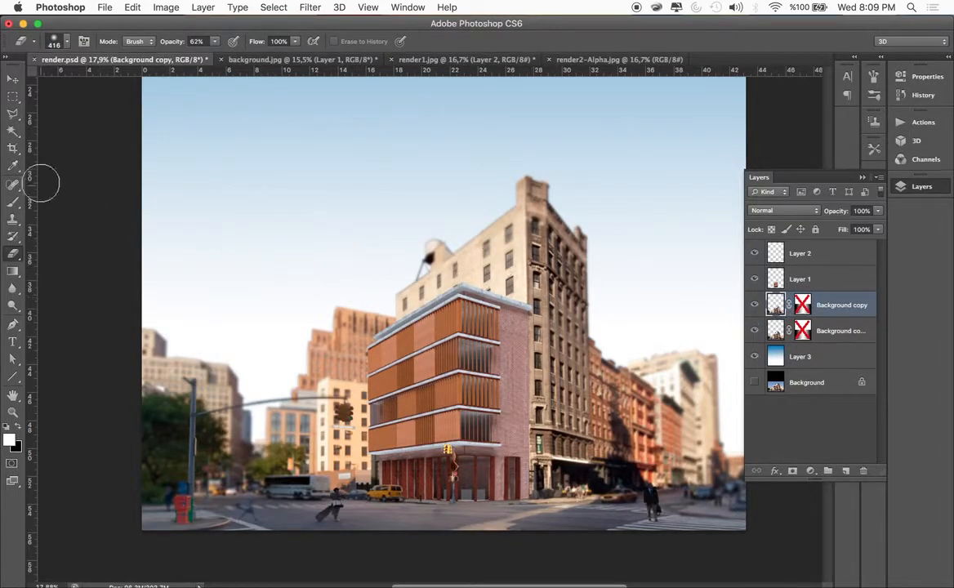
Set the eraser to 32% opacity with a soft 458 px brush
{"action": "left_click", "coordinate": [215, 42]}
{"action": "left_click_drag", "start_coordinate": [217, 55], "coordinate": [194, 56]}
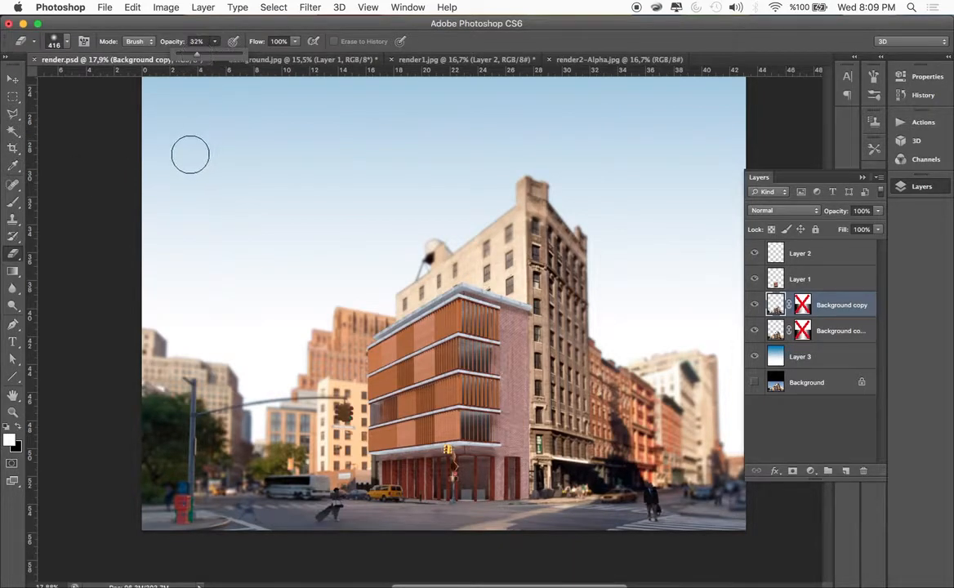
{"action": "left_click", "coordinate": [69, 43]}
{"action": "left_click_drag", "start_coordinate": [132, 83], "coordinate": [138, 86]}
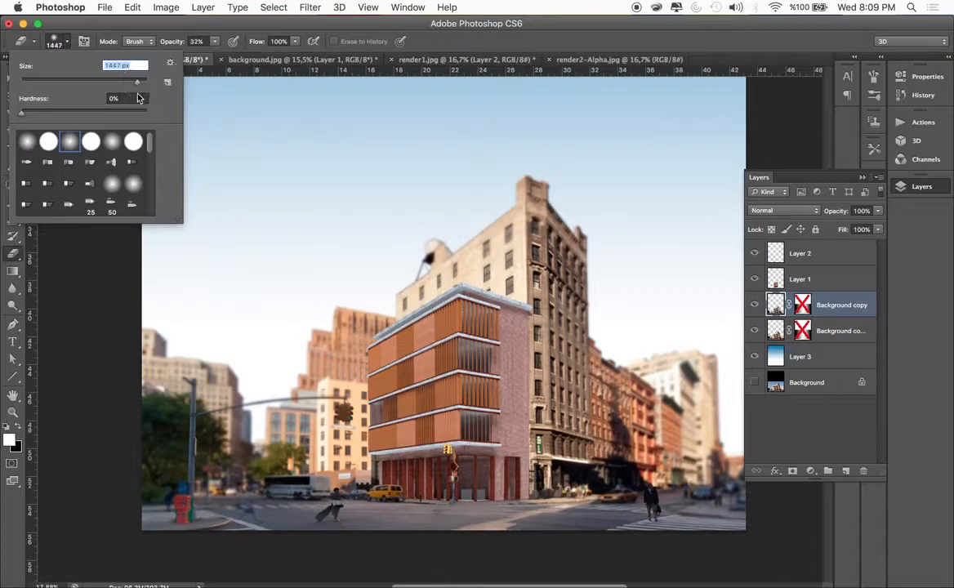
{"action": "left_click", "coordinate": [250, 261]}
{"action": "left_click", "coordinate": [67, 41]}
{"action": "left_click_drag", "start_coordinate": [132, 83], "coordinate": [122, 85]}
{"action": "left_click", "coordinate": [231, 209]}
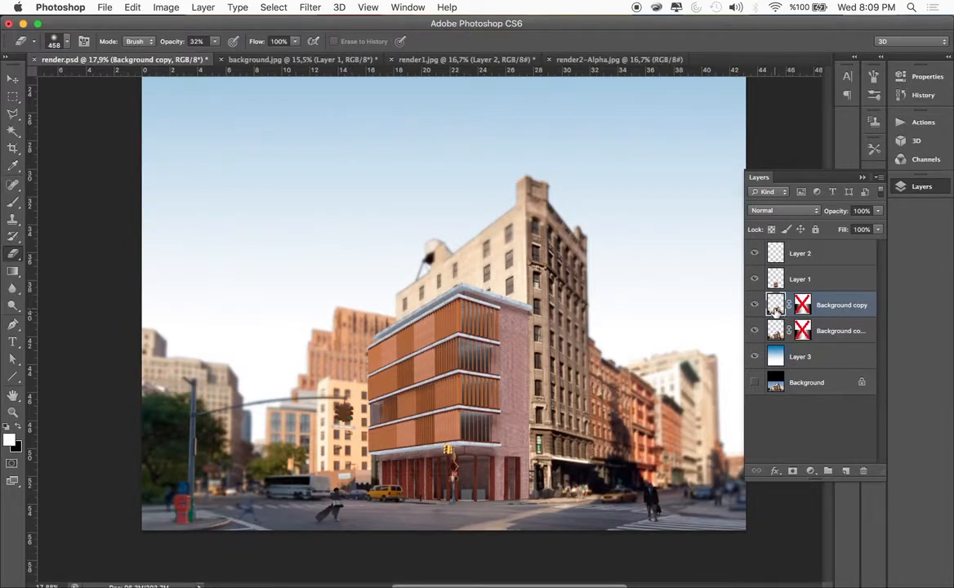
Compare the erased Background copy and the blurred duplicate by toggling the visibility of each layer
{"action": "left_click", "coordinate": [754, 330]}
{"action": "left_click", "coordinate": [754, 330]}
{"action": "left_click", "coordinate": [754, 330]}
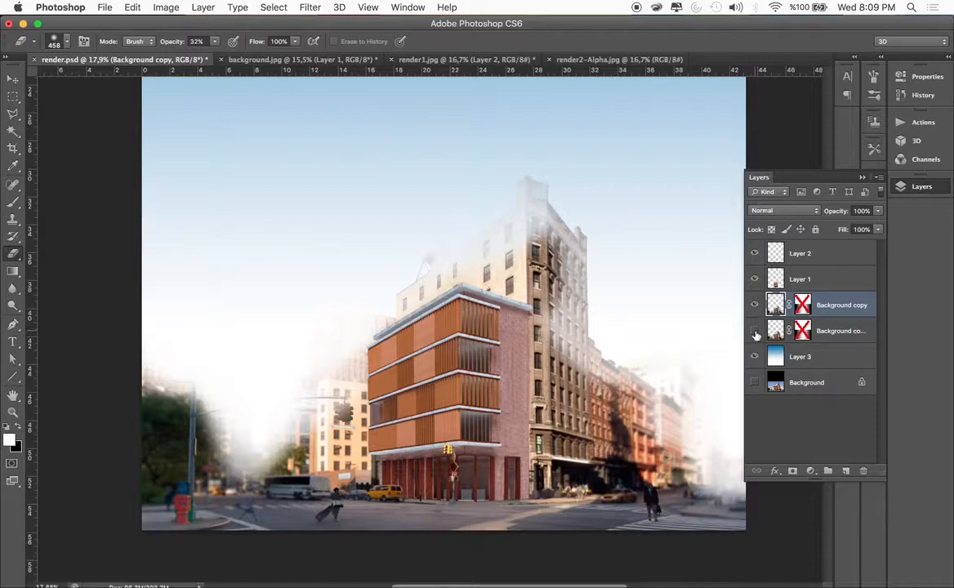
{"action": "left_click", "coordinate": [755, 331]}
{"action": "left_click", "coordinate": [754, 306]}
{"action": "left_click", "coordinate": [754, 305]}
{"action": "left_click", "coordinate": [756, 307]}
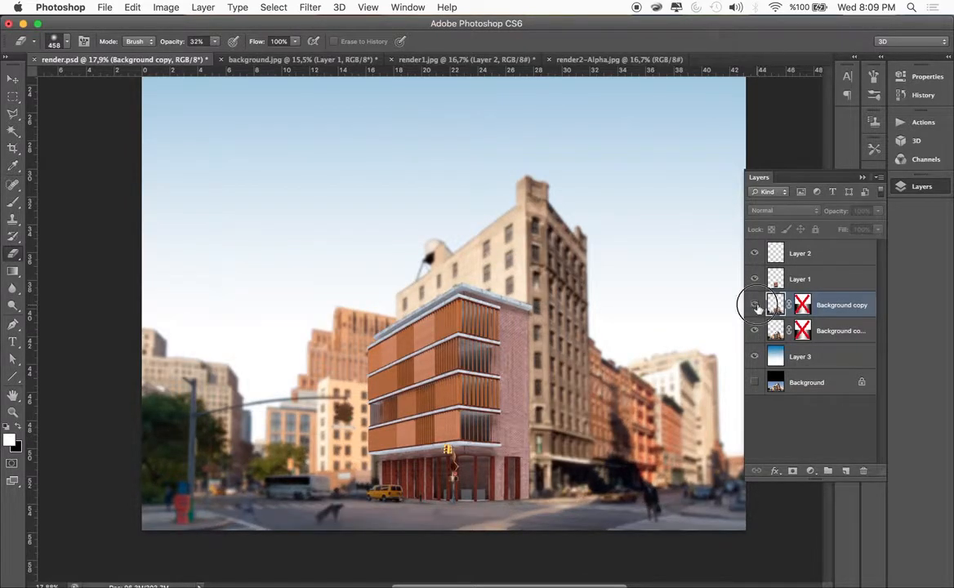
{"action": "left_click", "coordinate": [755, 305]}
Try Background copy beneath the blurred duplicate, compare both layers' visibility, and restore the original layer order
{"action": "left_click_drag", "start_coordinate": [774, 304], "coordinate": [759, 329]}
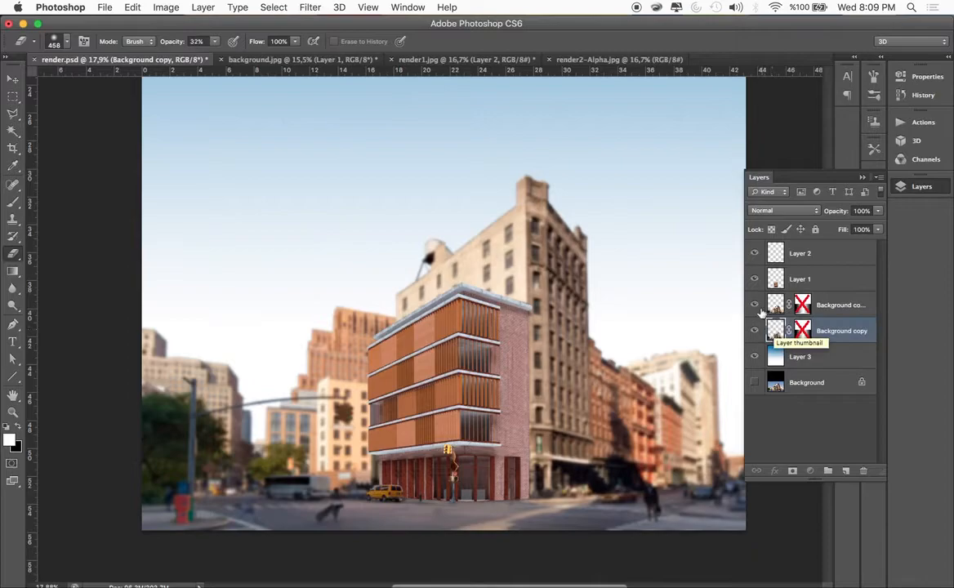
{"action": "left_click", "coordinate": [755, 306]}
{"action": "left_click", "coordinate": [755, 306]}
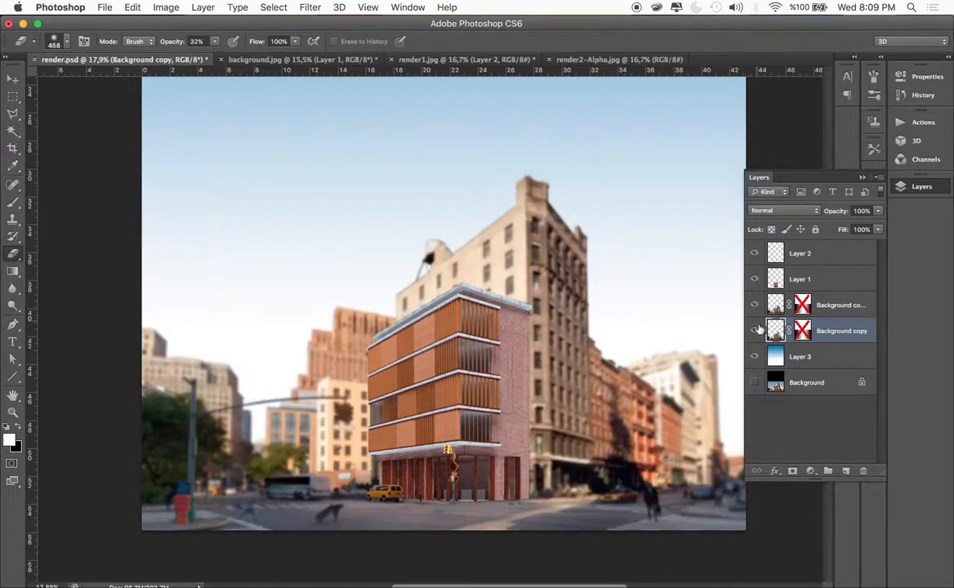
{"action": "left_click", "coordinate": [756, 330]}
{"action": "left_click", "coordinate": [754, 331]}
{"action": "mouse_move", "coordinate": [774, 331]}
{"action": "left_mouse_down"}
{"action": "mouse_move", "coordinate": [771, 309]}
{"action": "mouse_move", "coordinate": [772, 317]}
{"action": "left_mouse_up"}
Fade the distant buildings behind the traffic light on Background copy 2 into the sky with the soft eraser
{"action": "left_click", "coordinate": [775, 330]}
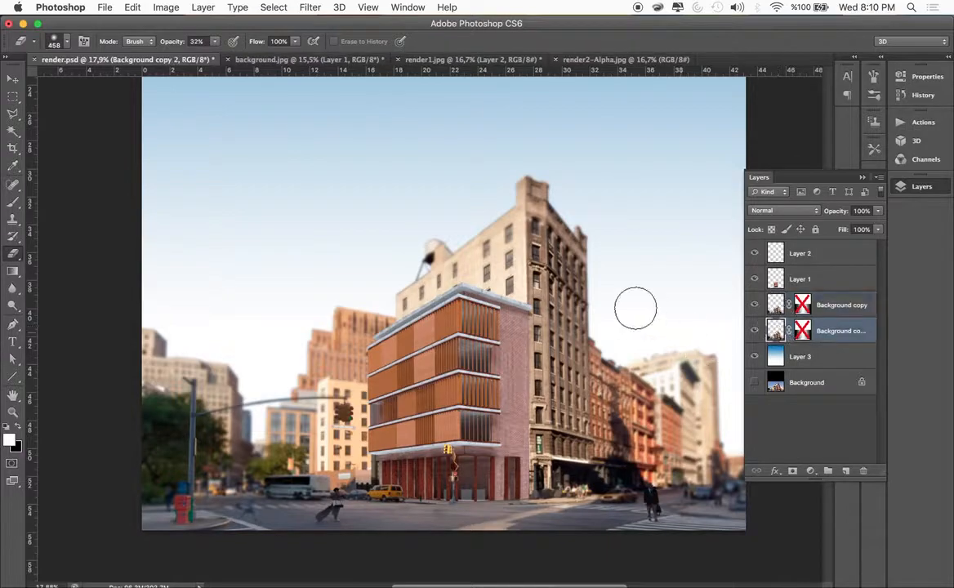
{"action": "mouse_move", "coordinate": [155, 337]}
{"action": "left_mouse_down"}
{"action": "mouse_move", "coordinate": [201, 354]}
{"action": "mouse_move", "coordinate": [160, 328]}
{"action": "mouse_move", "coordinate": [235, 367]}
{"action": "mouse_move", "coordinate": [187, 334]}
{"action": "mouse_move", "coordinate": [240, 382]}
{"action": "mouse_move", "coordinate": [225, 366]}
{"action": "mouse_move", "coordinate": [249, 408]}
{"action": "mouse_move", "coordinate": [223, 365]}
{"action": "mouse_move", "coordinate": [236, 372]}
{"action": "mouse_move", "coordinate": [251, 433]}
{"action": "mouse_move", "coordinate": [264, 424]}
{"action": "mouse_move", "coordinate": [255, 421]}
{"action": "mouse_move", "coordinate": [272, 421]}
{"action": "mouse_move", "coordinate": [263, 440]}
{"action": "mouse_move", "coordinate": [267, 409]}
{"action": "mouse_move", "coordinate": [292, 370]}
{"action": "mouse_move", "coordinate": [290, 317]}
{"action": "mouse_move", "coordinate": [255, 425]}
{"action": "mouse_move", "coordinate": [245, 363]}
{"action": "mouse_move", "coordinate": [263, 435]}
{"action": "mouse_move", "coordinate": [263, 351]}
{"action": "mouse_move", "coordinate": [263, 444]}
{"action": "mouse_move", "coordinate": [272, 402]}
{"action": "left_mouse_up"}
{"action": "left_click", "coordinate": [306, 329]}
{"action": "left_click", "coordinate": [242, 381]}
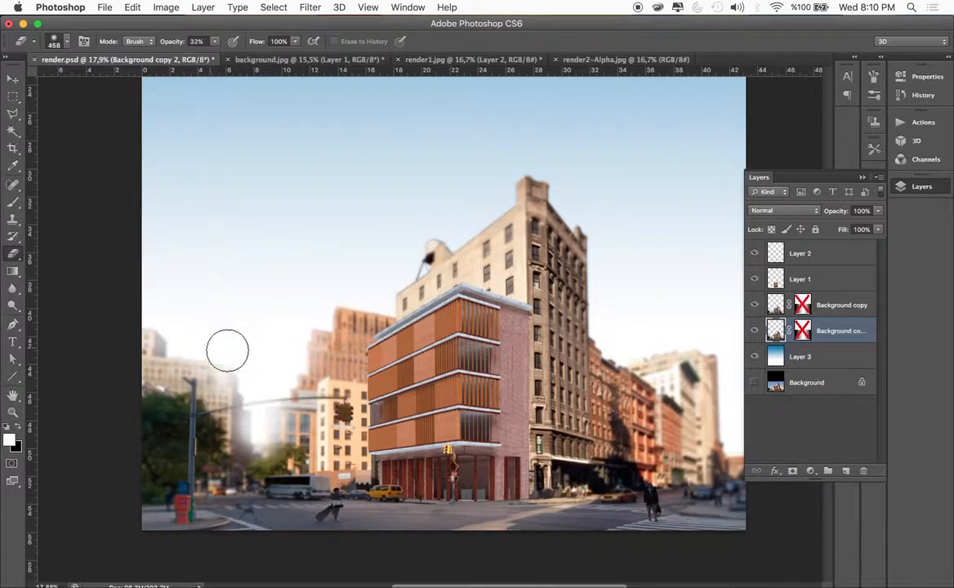
Fade the pale distant buildings at the far end of the right-hand street on Background copy 2 with repeated soft eraser strokes
{"action": "scroll", "coordinate": [455, 454], "scroll_direction": "right", "scroll_amount": 3}
{"action": "scroll", "coordinate": [456, 454], "scroll_direction": "right", "scroll_amount": 4}
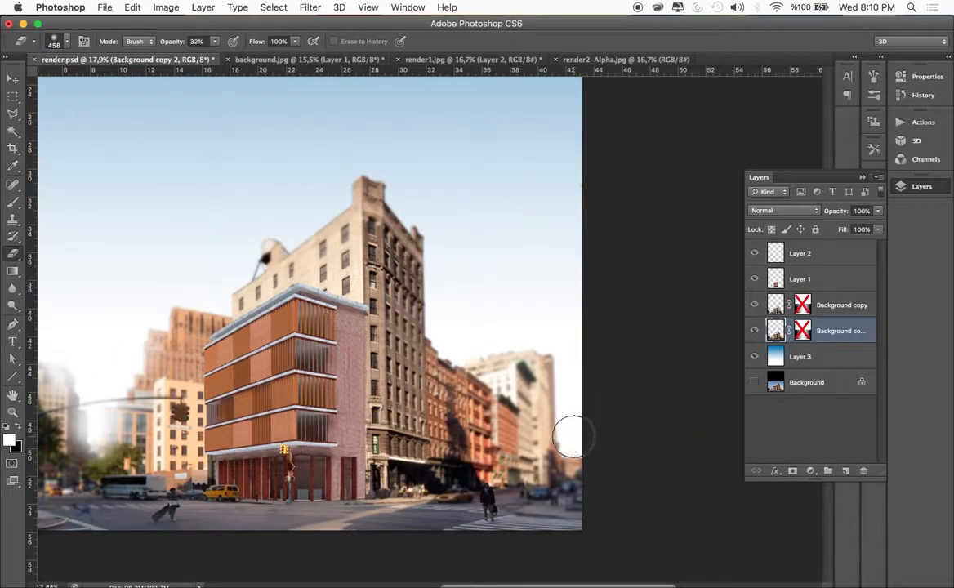
{"action": "left_click", "coordinate": [560, 412]}
{"action": "left_click", "coordinate": [554, 351]}
{"action": "left_click", "coordinate": [571, 397]}
{"action": "left_click", "coordinate": [549, 355]}
{"action": "mouse_move", "coordinate": [549, 355]}
{"action": "left_mouse_down"}
{"action": "mouse_move", "coordinate": [574, 472]}
{"action": "mouse_move", "coordinate": [533, 322]}
{"action": "left_mouse_up"}
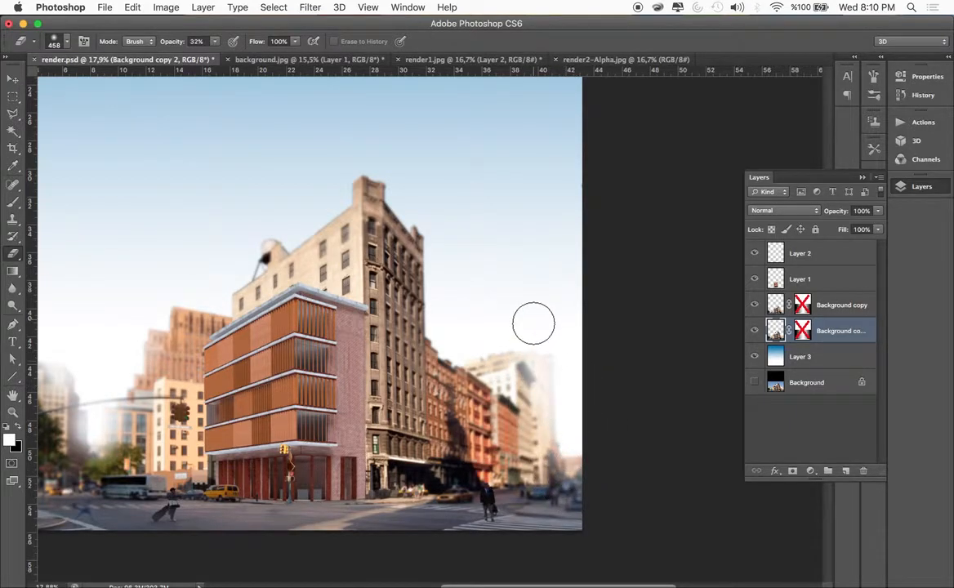
{"action": "left_click_drag", "start_coordinate": [584, 422], "coordinate": [536, 318]}
{"action": "mouse_move", "coordinate": [574, 374]}
{"action": "left_mouse_down"}
{"action": "mouse_move", "coordinate": [563, 359]}
{"action": "mouse_move", "coordinate": [565, 337]}
{"action": "left_mouse_up"}
{"action": "left_click", "coordinate": [573, 449]}
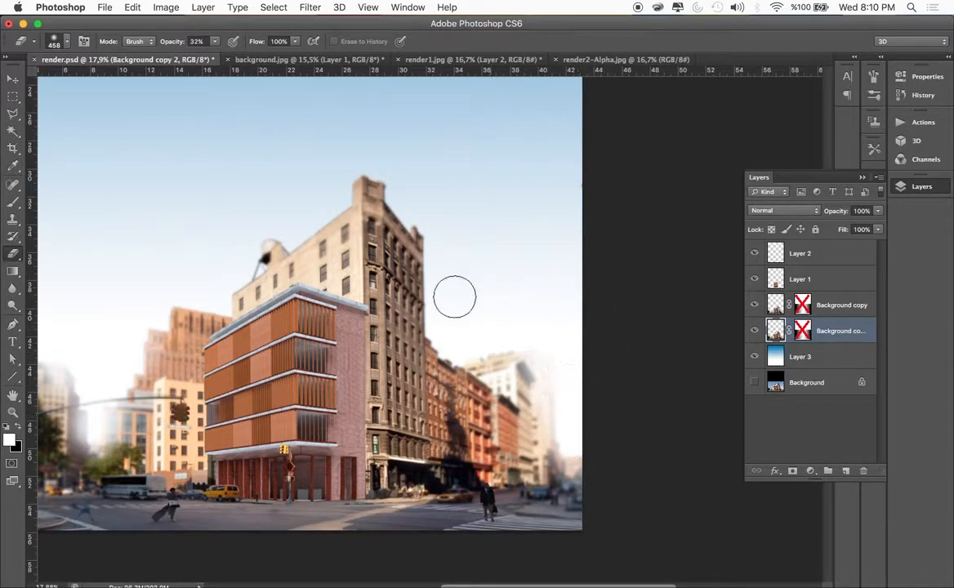
Fade the blurred buildings and tree in the gap beneath the traffic light arm on Background copy 2 with the soft eraser
{"action": "scroll", "coordinate": [437, 303], "scroll_direction": "down", "scroll_amount": 3}
{"action": "scroll", "coordinate": [210, 373], "scroll_direction": "up", "scroll_amount": 10}
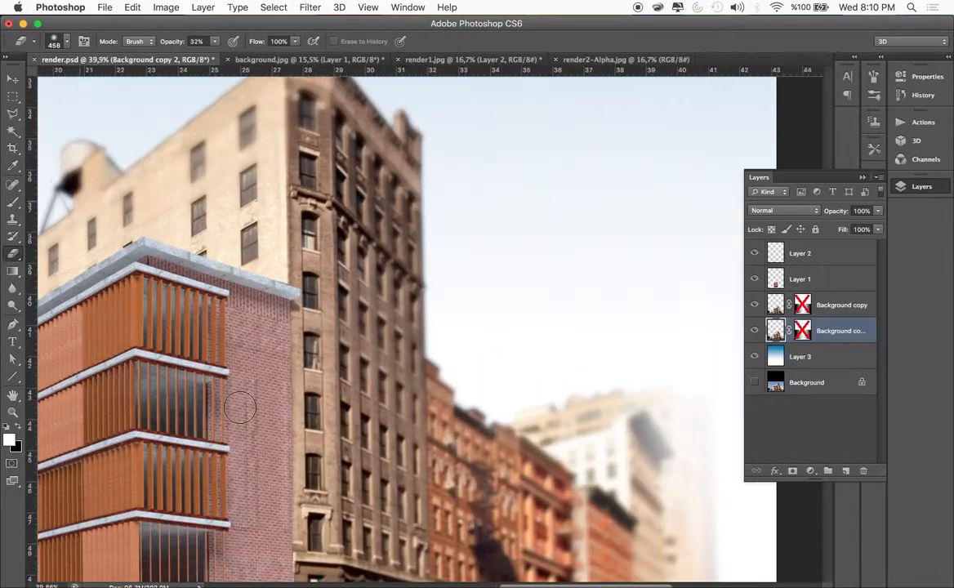
{"action": "scroll", "coordinate": [109, 417], "scroll_direction": "left", "scroll_amount": 4}
{"action": "scroll", "coordinate": [109, 409], "scroll_direction": "left", "scroll_amount": 8}
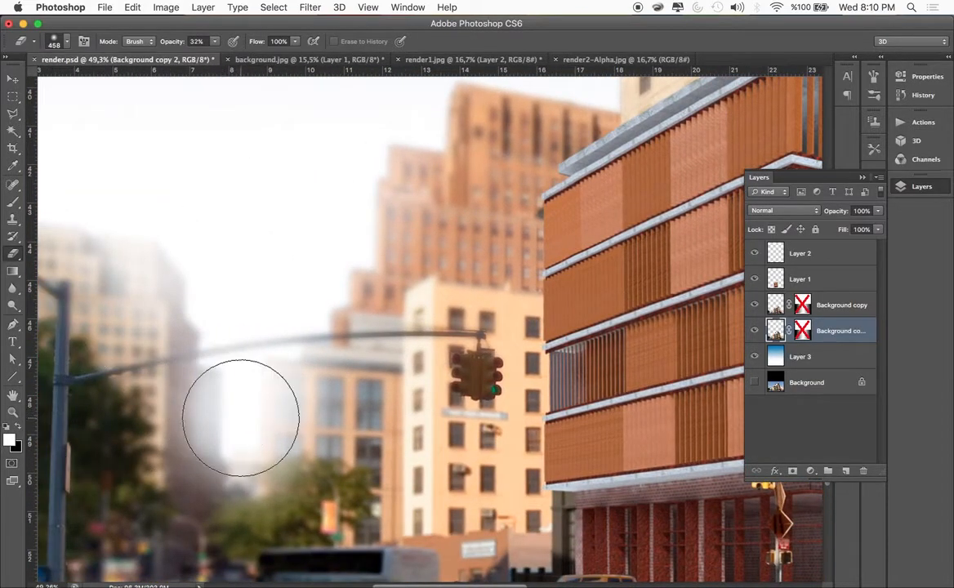
{"action": "mouse_move", "coordinate": [240, 406]}
{"action": "left_mouse_down"}
{"action": "mouse_move", "coordinate": [255, 384]}
{"action": "mouse_move", "coordinate": [206, 280]}
{"action": "mouse_move", "coordinate": [206, 269]}
{"action": "mouse_move", "coordinate": [210, 290]}
{"action": "mouse_move", "coordinate": [203, 261]}
{"action": "left_mouse_up"}
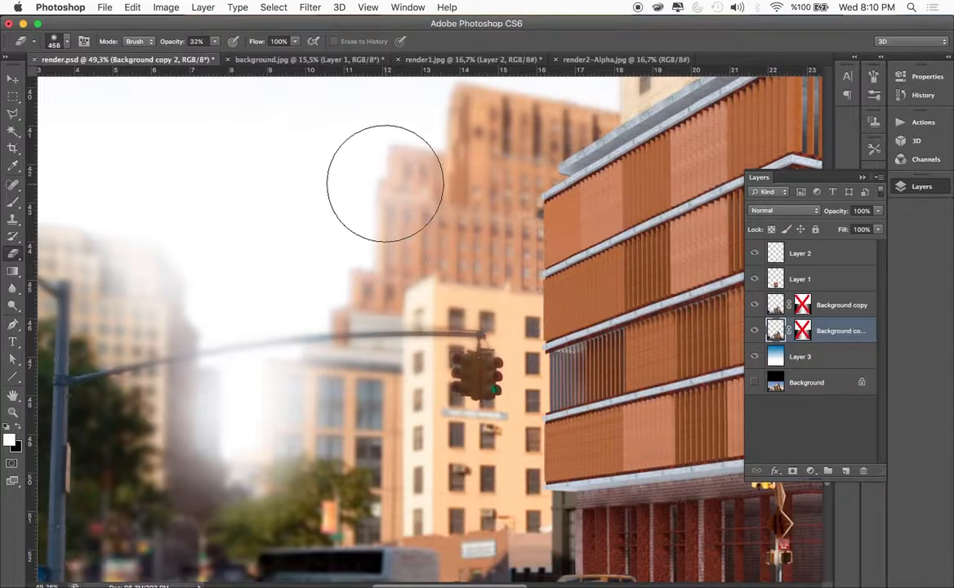
Fade the far end of the right-hand street once more with the soft eraser and deselect all layers with the Move tool
{"action": "scroll", "coordinate": [372, 172], "scroll_direction": "down", "scroll_amount": 1}
{"action": "scroll", "coordinate": [371, 171], "scroll_direction": "down", "scroll_amount": 5}
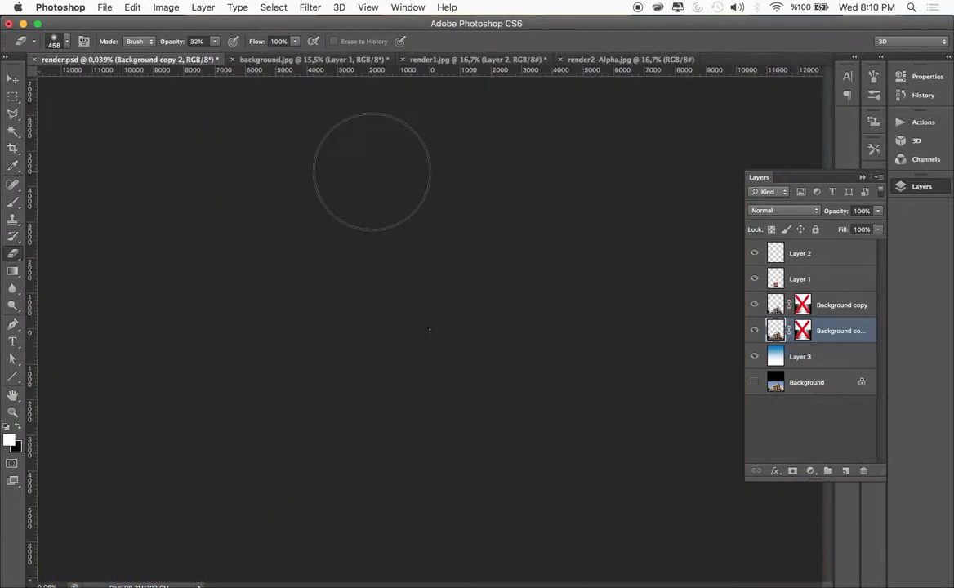
{"action": "scroll", "coordinate": [392, 299], "scroll_direction": "down", "scroll_amount": 1}
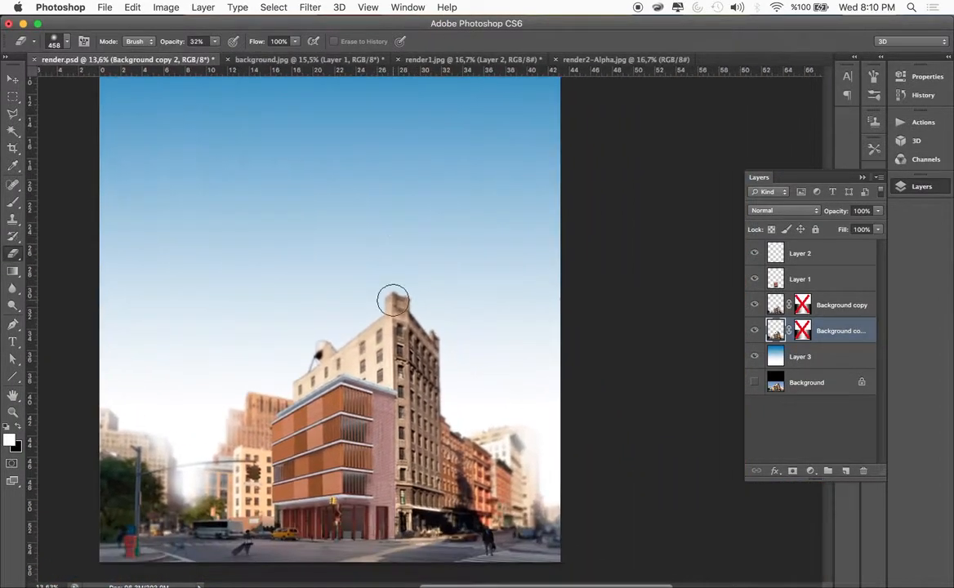
{"action": "left_click", "coordinate": [525, 415]}
{"action": "left_click", "coordinate": [12, 79]}
{"action": "left_click", "coordinate": [634, 422]}
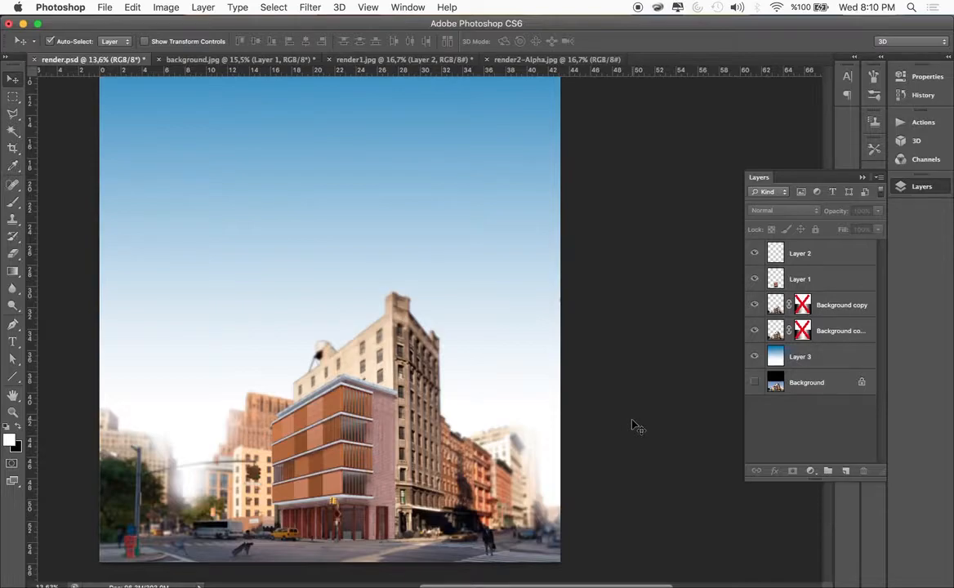
Check the rendered building and the traffic light by toggling the visibility of Layer 1 and Layer 2
{"action": "left_click", "coordinate": [753, 279]}
{"action": "left_click", "coordinate": [754, 279]}
{"action": "left_click", "coordinate": [755, 255]}
{"action": "left_click", "coordinate": [755, 255]}
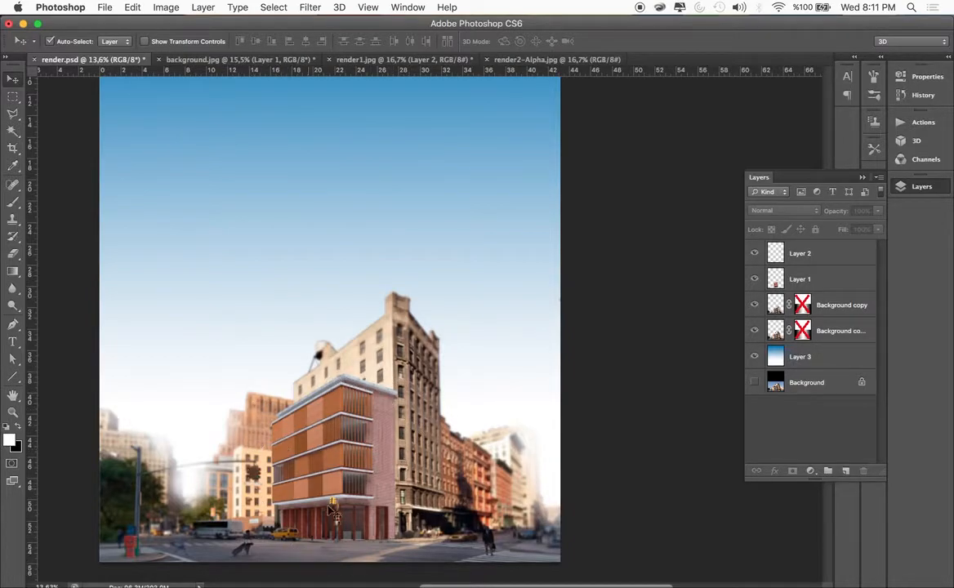
{"action": "scroll", "coordinate": [329, 505], "scroll_direction": "up", "scroll_amount": 5}
{"action": "scroll", "coordinate": [344, 483], "scroll_direction": "down", "scroll_amount": 5}
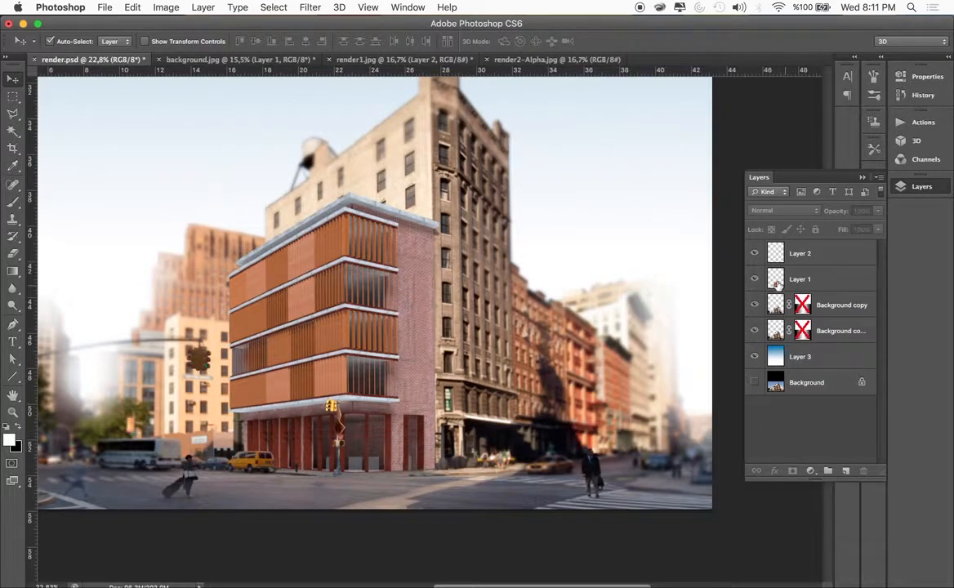
Hide Layer 1 to expose the original corner building and make Background copy the active layer
{"action": "left_click", "coordinate": [755, 280]}
{"action": "left_click", "coordinate": [774, 310]}
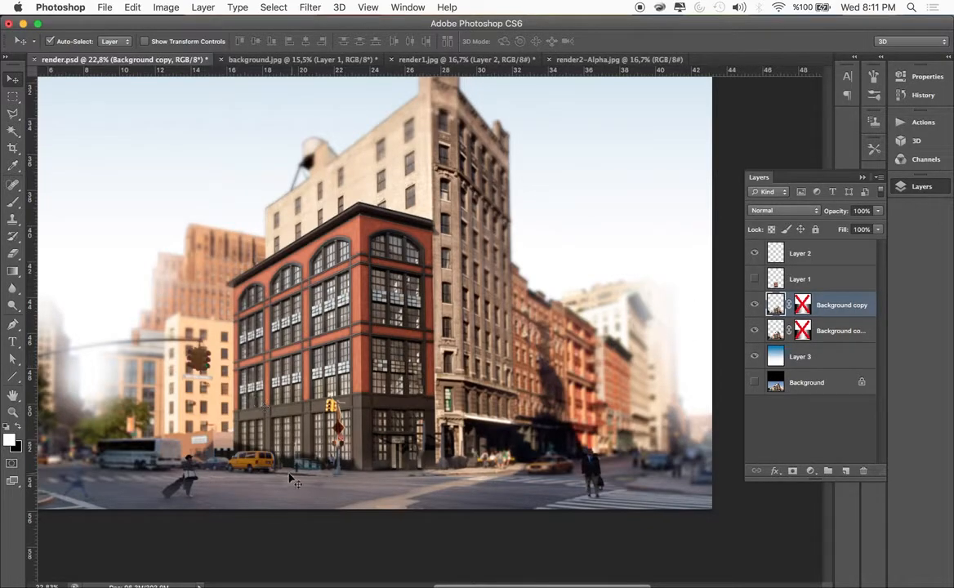
{"action": "scroll", "coordinate": [294, 480], "scroll_direction": "up", "scroll_amount": 5}
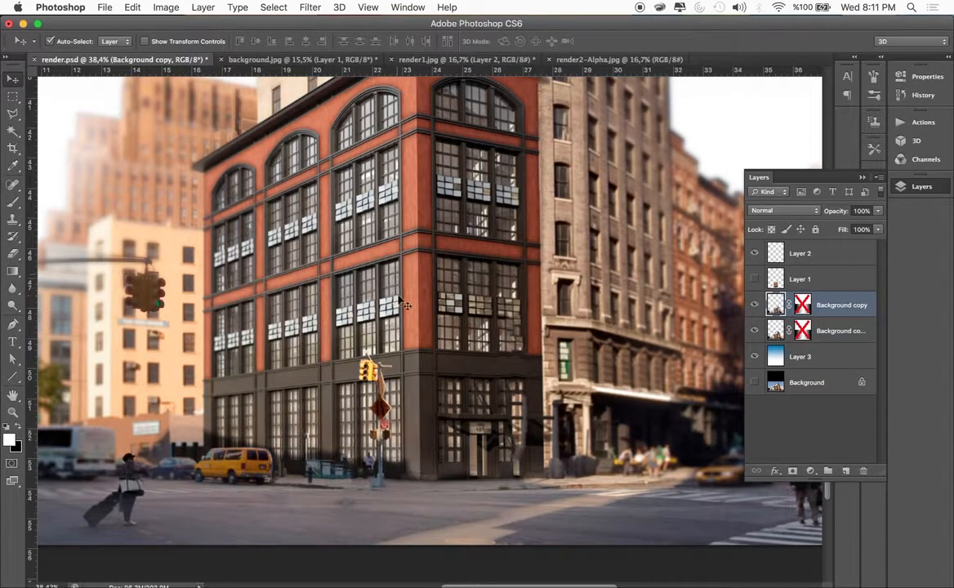
{"action": "scroll", "coordinate": [437, 306], "scroll_direction": "up", "scroll_amount": 3}
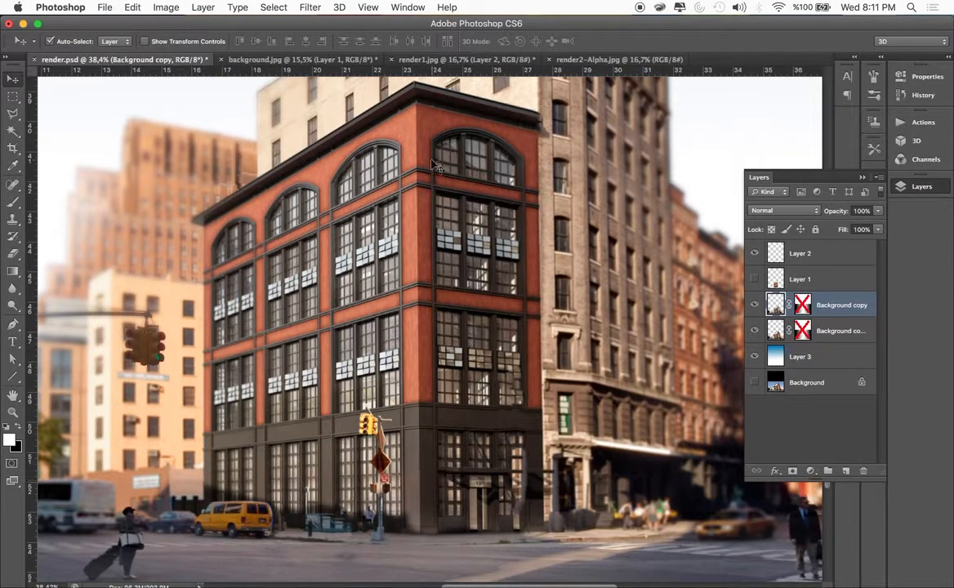
{"action": "scroll", "coordinate": [408, 282], "scroll_direction": "down", "scroll_amount": 6}
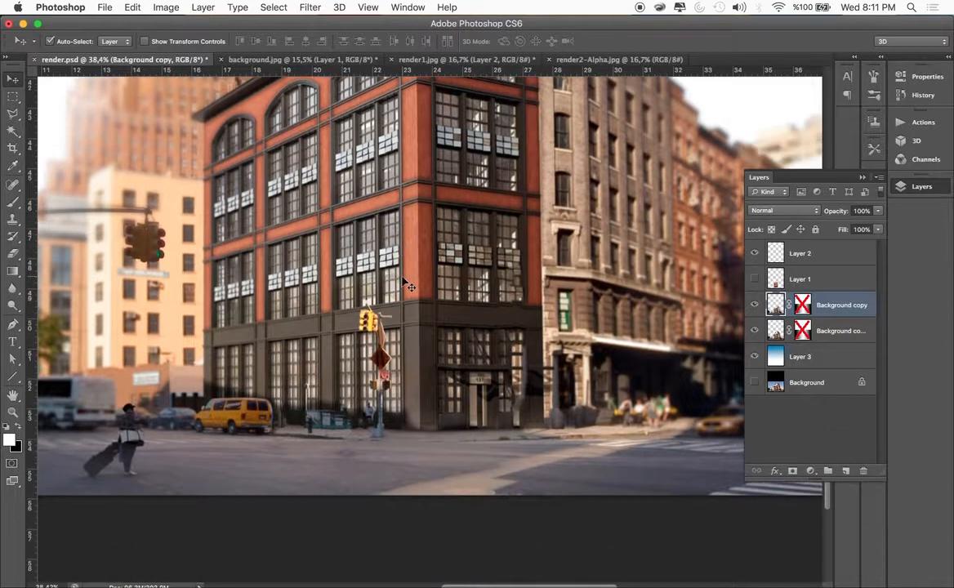
Outline the strip of street and sidewalk along the corner building's base, including the yellow van, with the Polygonal Lasso
{"action": "left_click", "coordinate": [13, 114]}
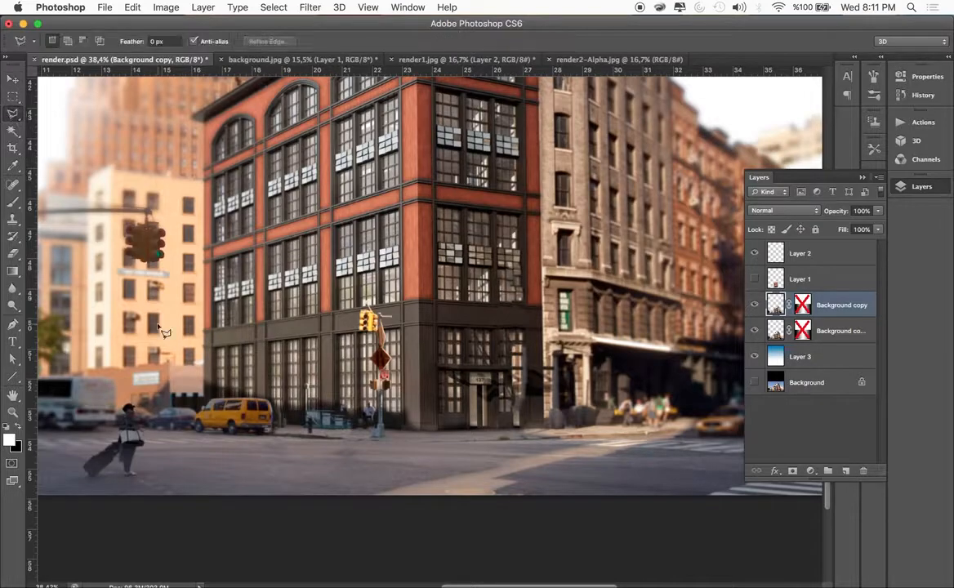
{"action": "left_click", "coordinate": [180, 377]}
{"action": "left_click", "coordinate": [260, 396]}
{"action": "left_click", "coordinate": [286, 408]}
{"action": "left_click", "coordinate": [306, 401]}
{"action": "left_click", "coordinate": [307, 384]}
{"action": "left_click", "coordinate": [313, 398]}
{"action": "left_click", "coordinate": [356, 407]}
{"action": "left_click", "coordinate": [374, 405]}
{"action": "left_click", "coordinate": [402, 414]}
{"action": "left_click", "coordinate": [418, 426]}
{"action": "left_click", "coordinate": [495, 420]}
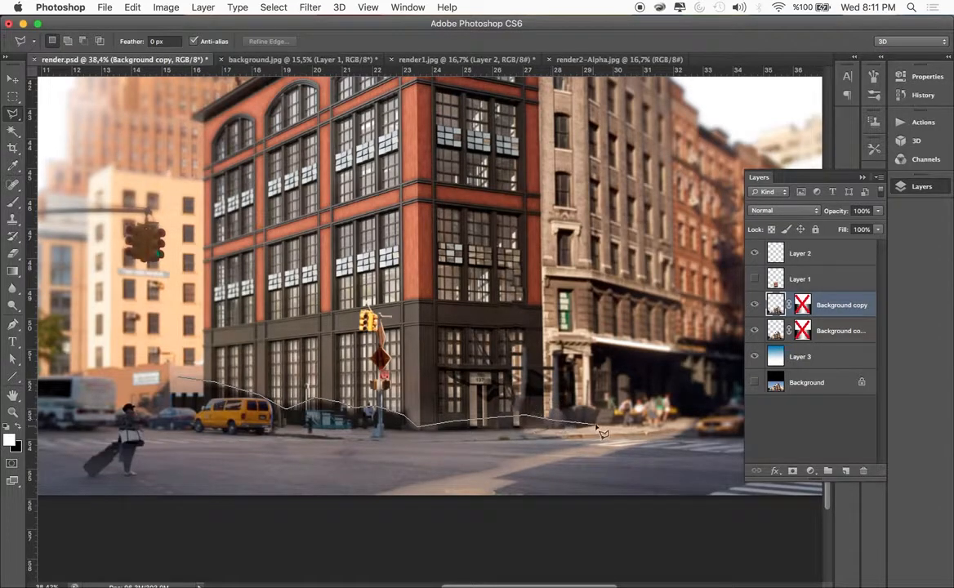
{"action": "left_click", "coordinate": [562, 428]}
{"action": "left_click", "coordinate": [494, 462]}
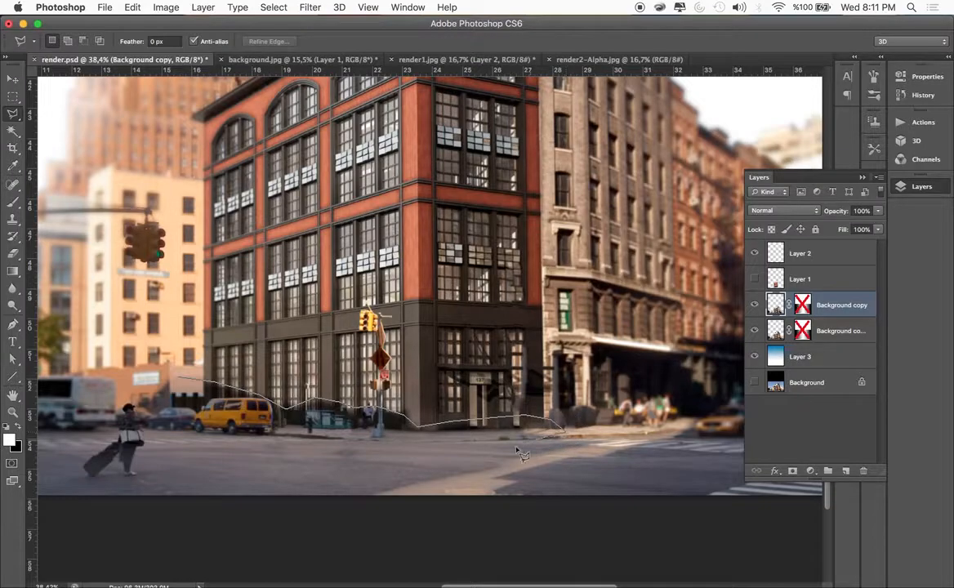
{"action": "double_click", "coordinate": [166, 432]}
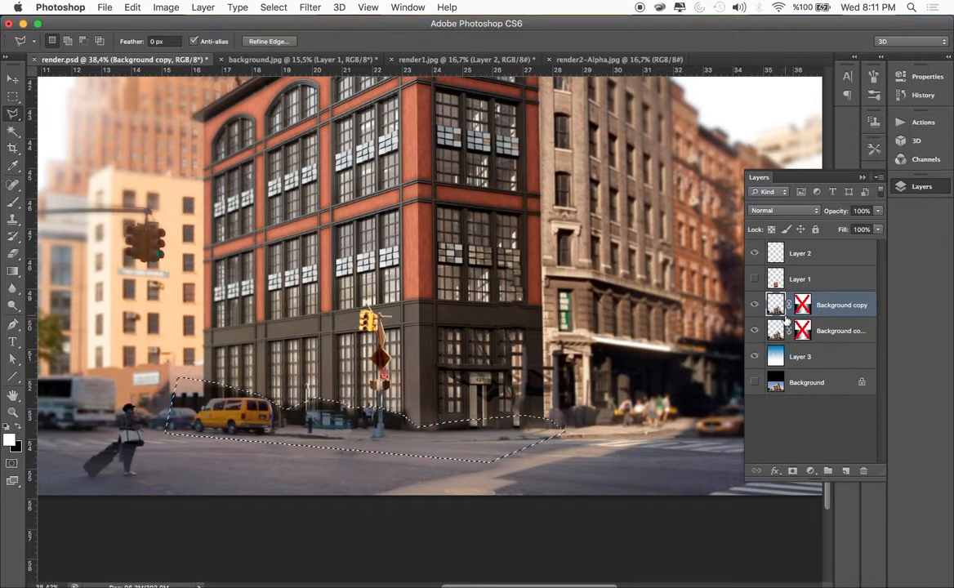
Show Layer 1 again and add a new empty layer directly above it
{"action": "left_click", "coordinate": [754, 279]}
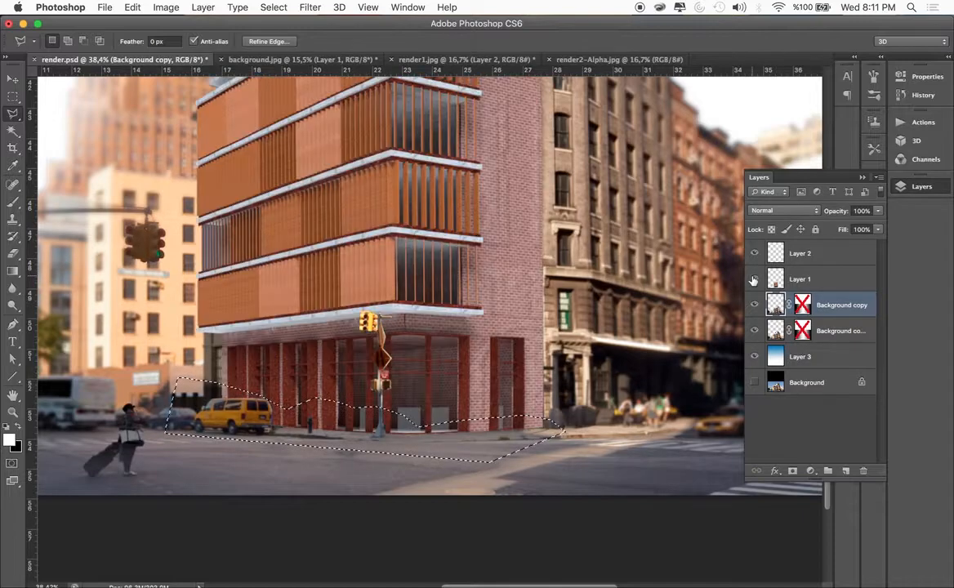
{"action": "key", "text": "super+alt+shift+n"}
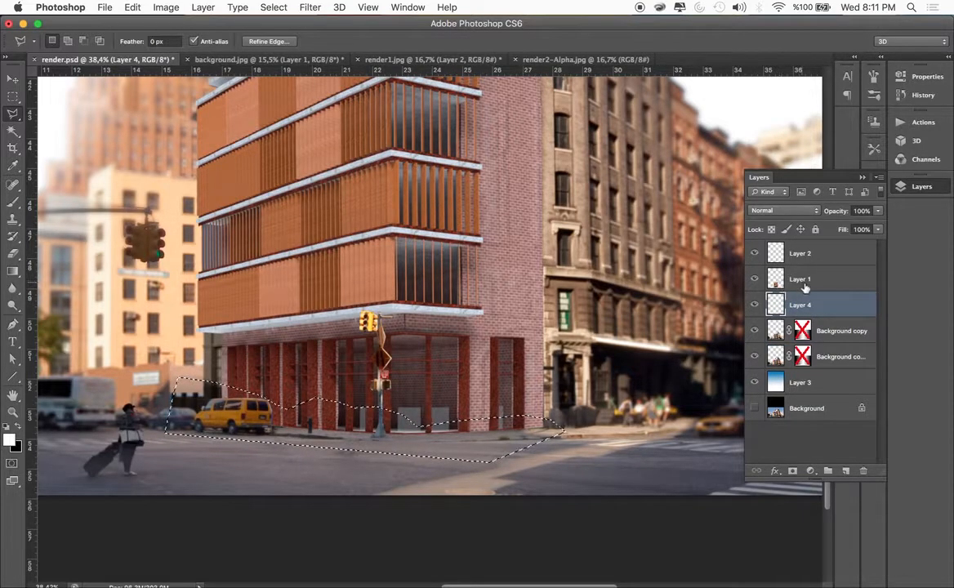
{"action": "key", "text": "super+bracketright"}
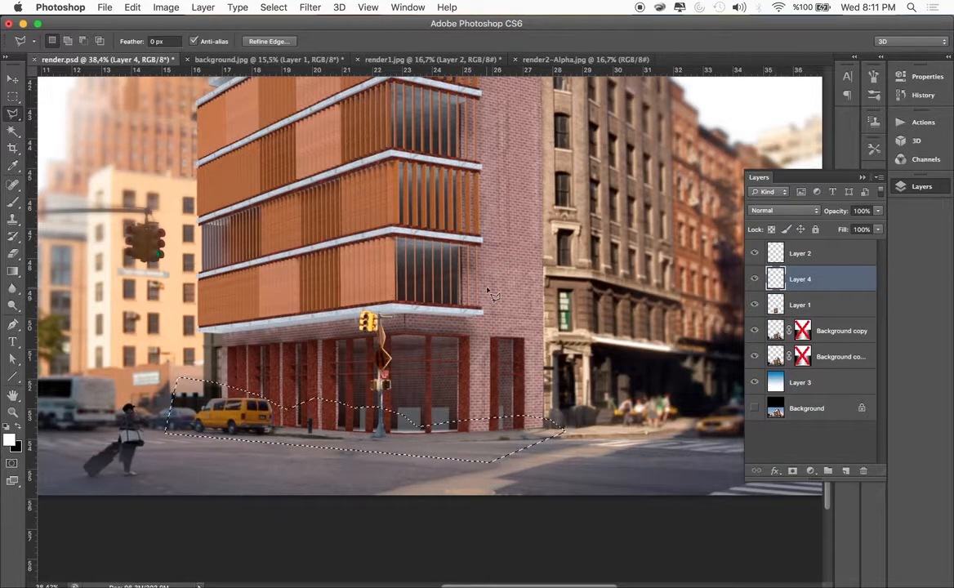
Paint a black ground shadow inside the selection with a soft 268 px brush at 33% opacity, then clear the selection
{"action": "left_click", "coordinate": [12, 202]}
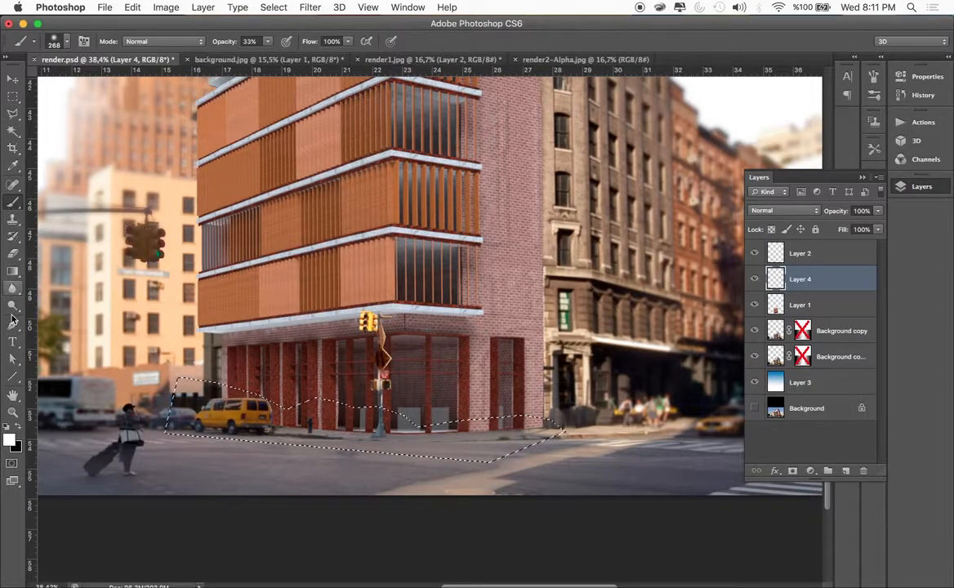
{"action": "key", "text": "x"}
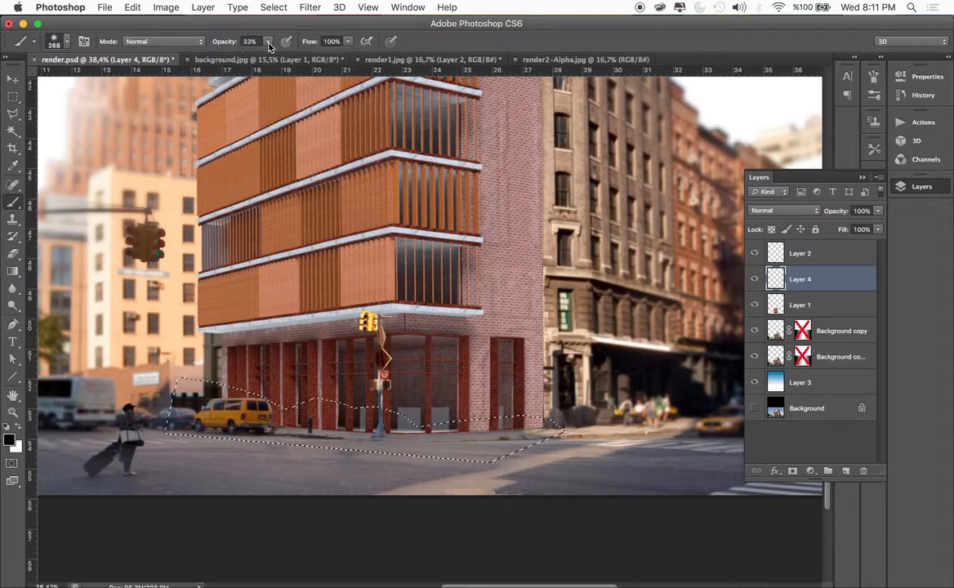
{"action": "left_click", "coordinate": [59, 39]}
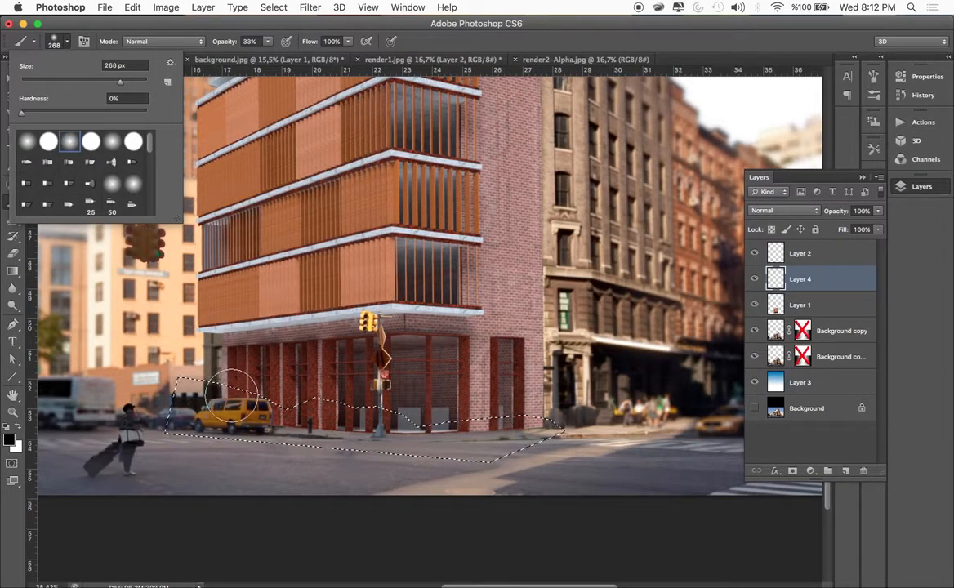
{"action": "left_click", "coordinate": [495, 404]}
{"action": "mouse_move", "coordinate": [357, 418]}
{"action": "left_mouse_down"}
{"action": "mouse_move", "coordinate": [251, 405]}
{"action": "mouse_move", "coordinate": [438, 406]}
{"action": "mouse_move", "coordinate": [216, 400]}
{"action": "mouse_move", "coordinate": [527, 420]}
{"action": "mouse_move", "coordinate": [432, 430]}
{"action": "mouse_move", "coordinate": [542, 406]}
{"action": "mouse_move", "coordinate": [369, 409]}
{"action": "mouse_move", "coordinate": [308, 386]}
{"action": "mouse_move", "coordinate": [398, 411]}
{"action": "mouse_move", "coordinate": [344, 416]}
{"action": "mouse_move", "coordinate": [188, 371]}
{"action": "mouse_move", "coordinate": [498, 426]}
{"action": "mouse_move", "coordinate": [414, 422]}
{"action": "mouse_move", "coordinate": [515, 432]}
{"action": "mouse_move", "coordinate": [519, 422]}
{"action": "mouse_move", "coordinate": [487, 426]}
{"action": "mouse_move", "coordinate": [545, 425]}
{"action": "mouse_move", "coordinate": [426, 443]}
{"action": "mouse_move", "coordinate": [369, 464]}
{"action": "mouse_move", "coordinate": [197, 375]}
{"action": "mouse_move", "coordinate": [227, 404]}
{"action": "mouse_move", "coordinate": [259, 405]}
{"action": "left_mouse_up"}
{"action": "key", "text": "v"}
{"action": "key", "text": "super+d"}
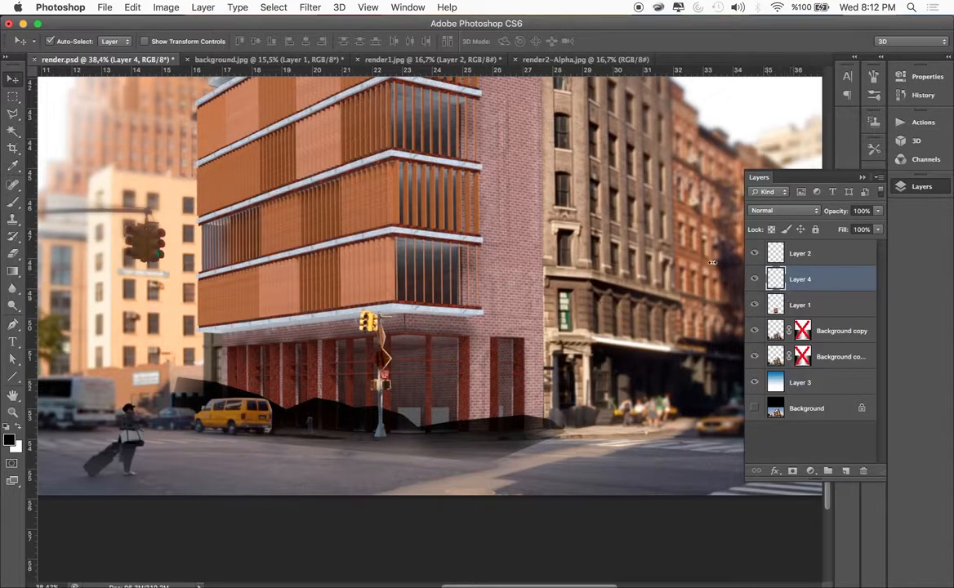
Apply a Gaussian Blur with a 36.0 pixel radius to the ground shadow on Layer 4
{"action": "left_click", "coordinate": [310, 8]}
{"action": "mouse_move", "coordinate": [351, 159]}
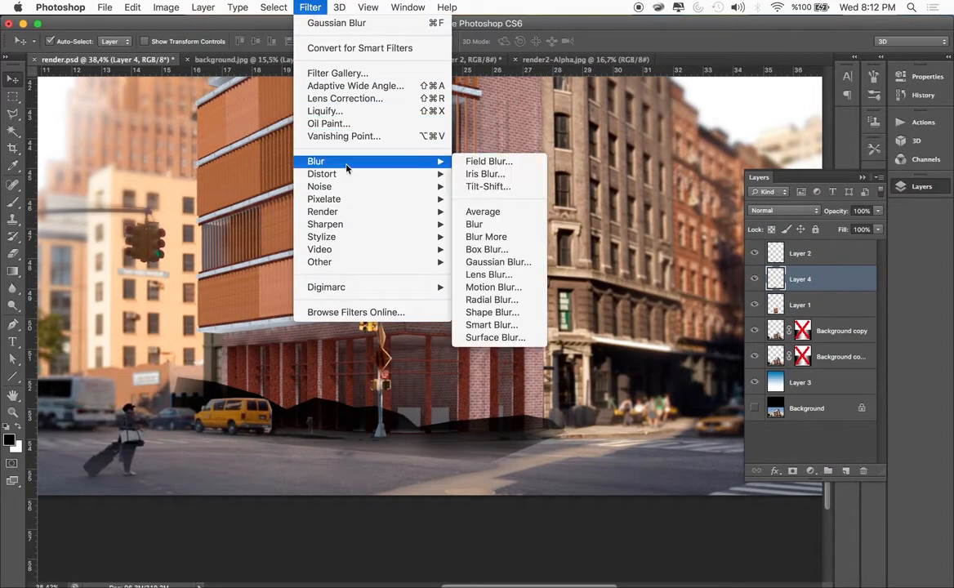
{"action": "left_click", "coordinate": [482, 263]}
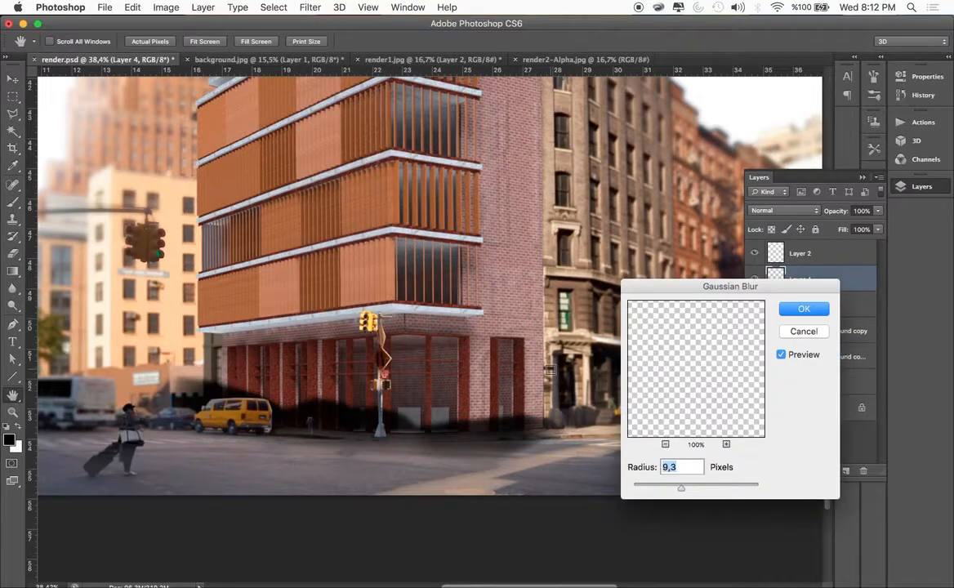
{"action": "left_click_drag", "start_coordinate": [684, 490], "coordinate": [694, 489]}
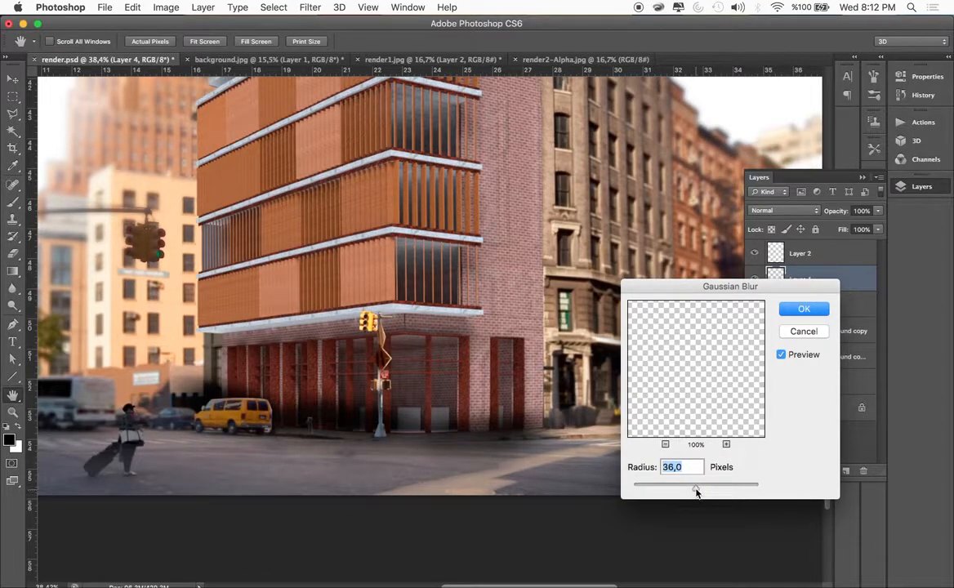
{"action": "left_click", "coordinate": [793, 331]}
Outline the rendered building's right-hand facade from roof corner to sidewalk with the Polygonal Lasso
{"action": "scroll", "coordinate": [437, 349], "scroll_direction": "up", "scroll_amount": 5}
{"action": "scroll", "coordinate": [437, 350], "scroll_direction": "up", "scroll_amount": 1}
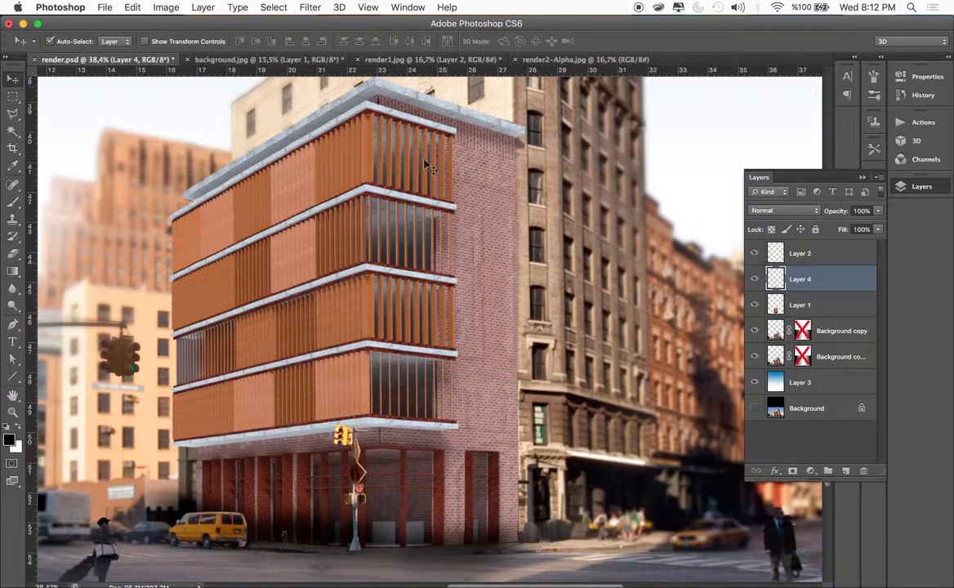
{"action": "left_click", "coordinate": [12, 114]}
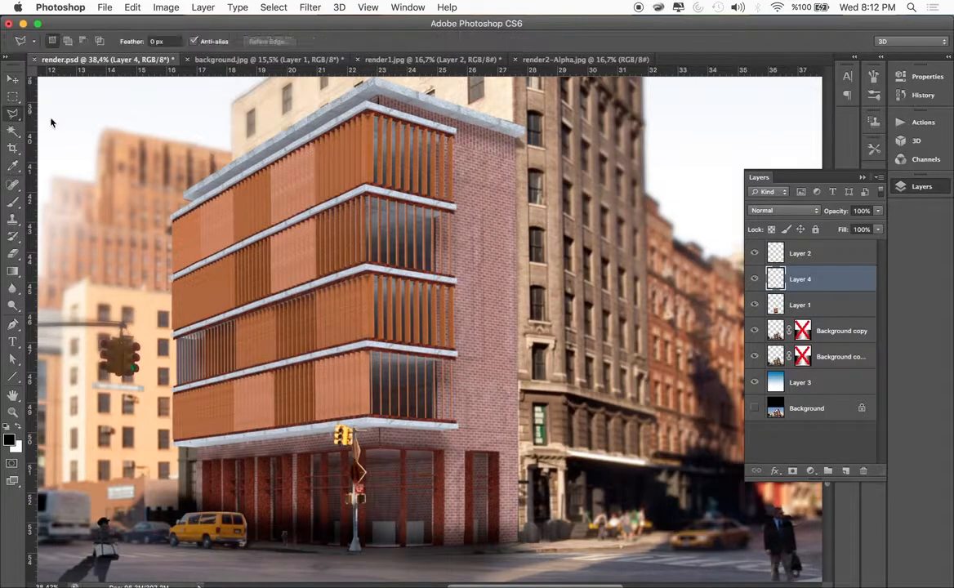
{"action": "scroll", "coordinate": [390, 105], "scroll_direction": "up", "scroll_amount": 1}
{"action": "left_click", "coordinate": [382, 96]}
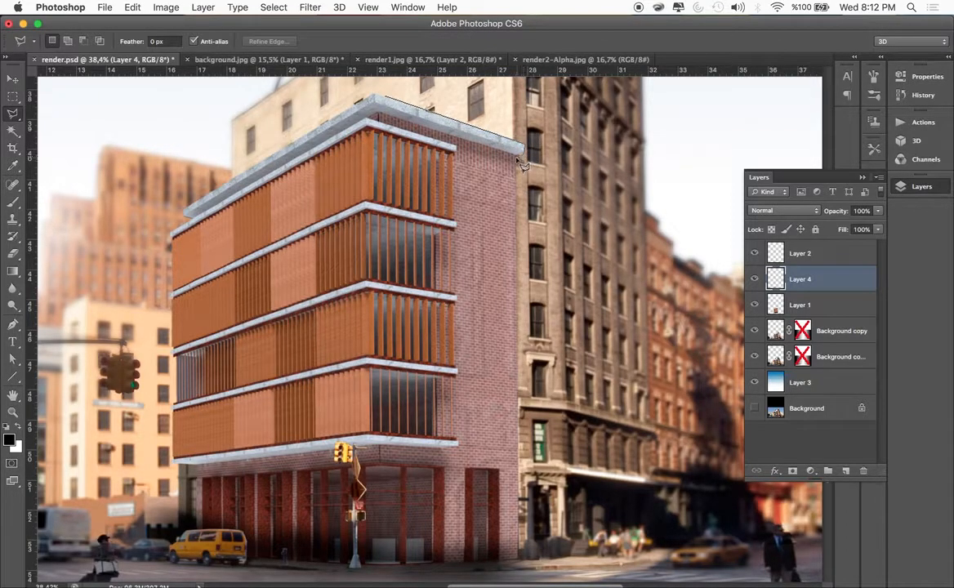
{"action": "left_click", "coordinate": [519, 561]}
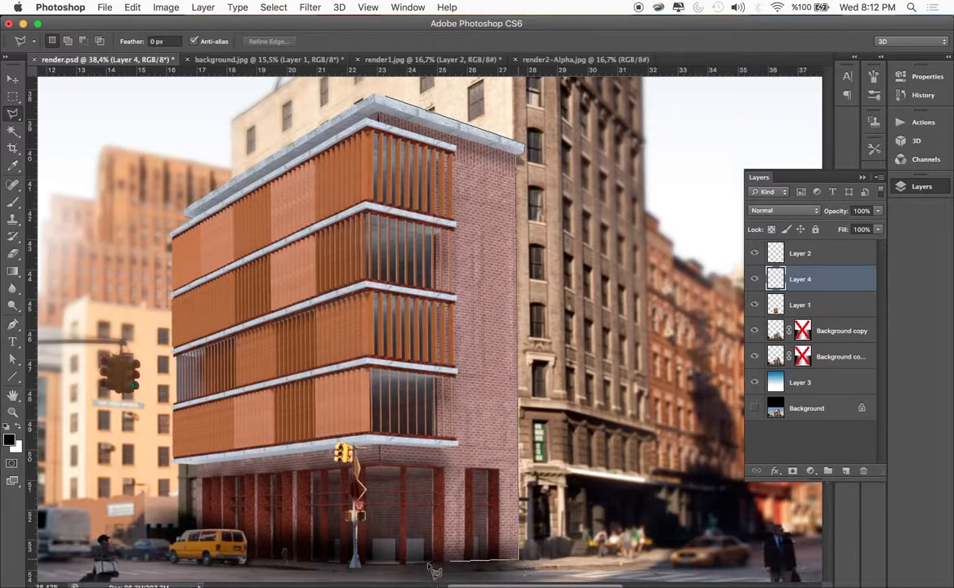
{"action": "left_click", "coordinate": [380, 564]}
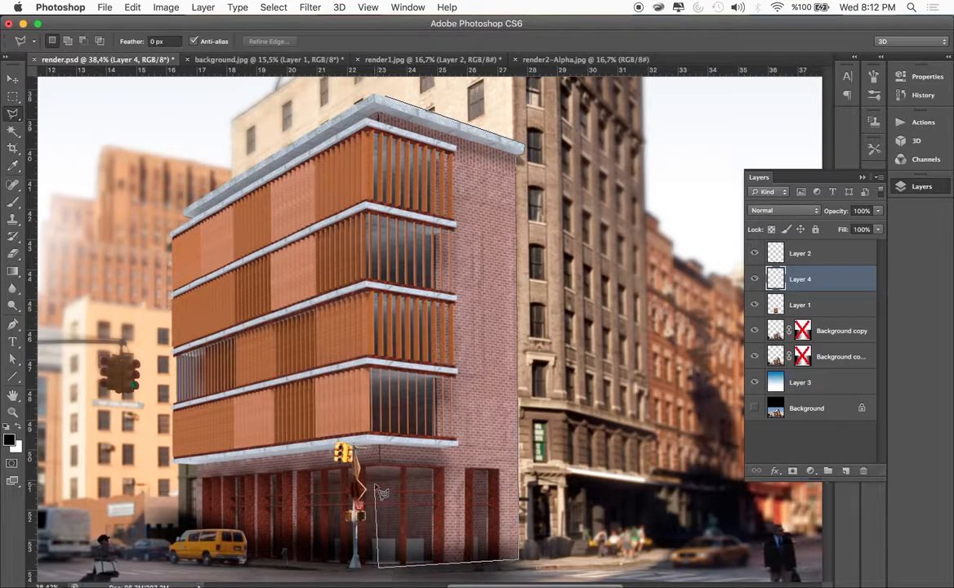
{"action": "left_click", "coordinate": [368, 442]}
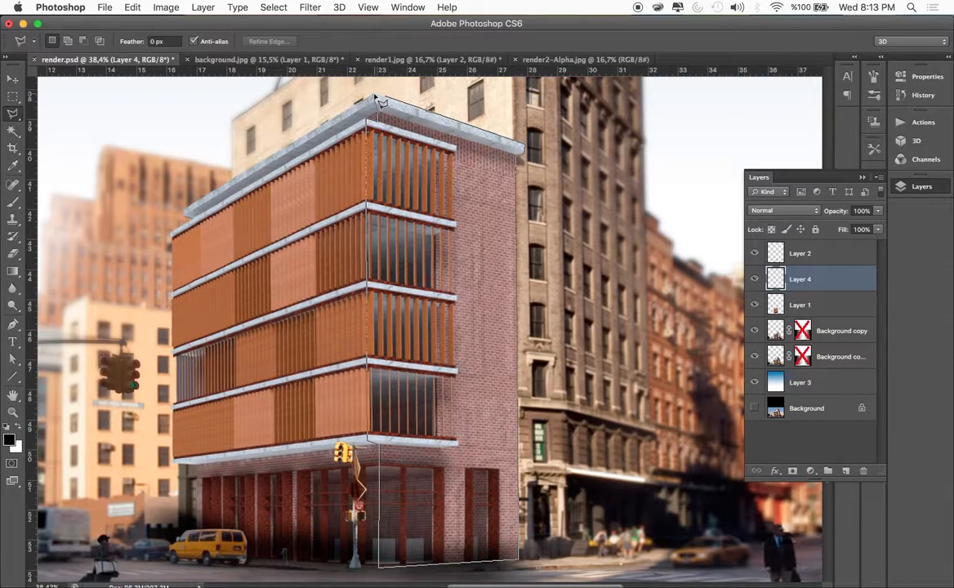
{"action": "double_click", "coordinate": [377, 97]}
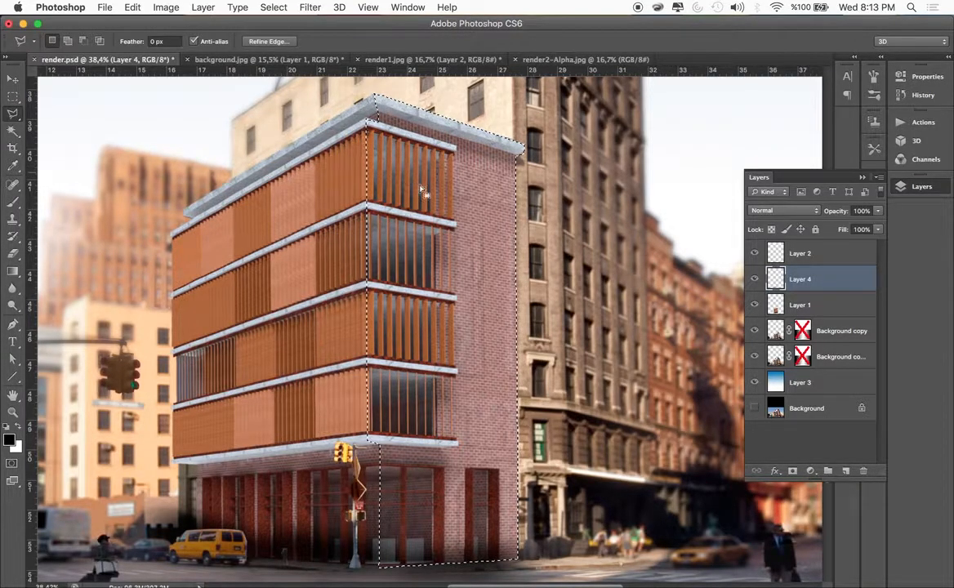
Fill the selected right-hand facade with black on a new layer above Layer 4 and reduce that layer's opacity to 44%
{"action": "left_click", "coordinate": [15, 276]}
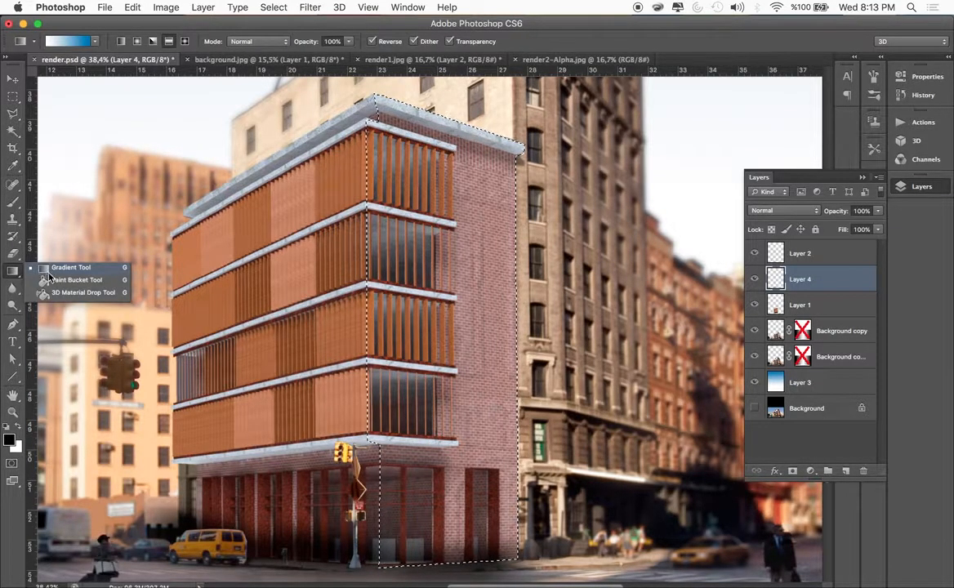
{"action": "left_click", "coordinate": [51, 280]}
{"action": "key", "text": "super+shift+alt+n"}
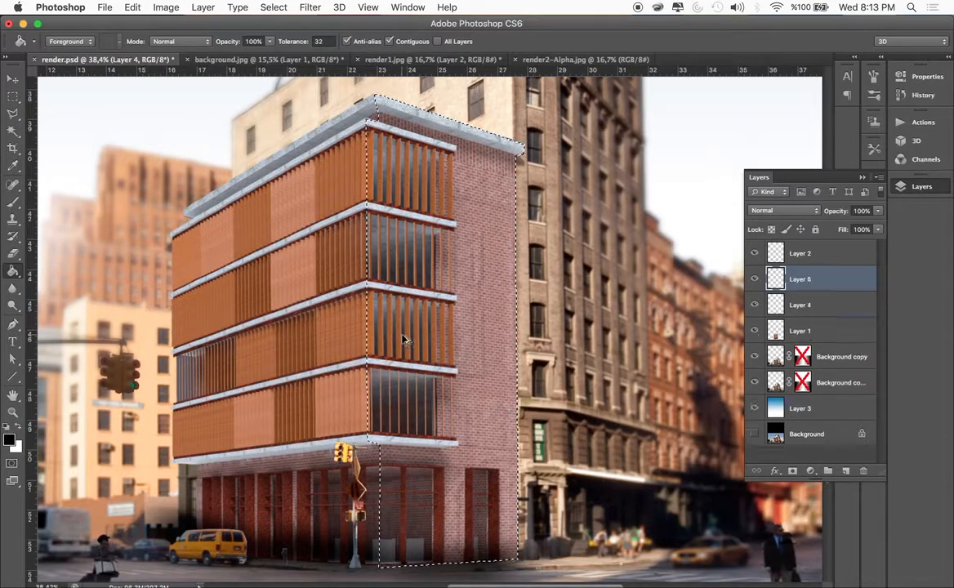
{"action": "left_click", "coordinate": [485, 250]}
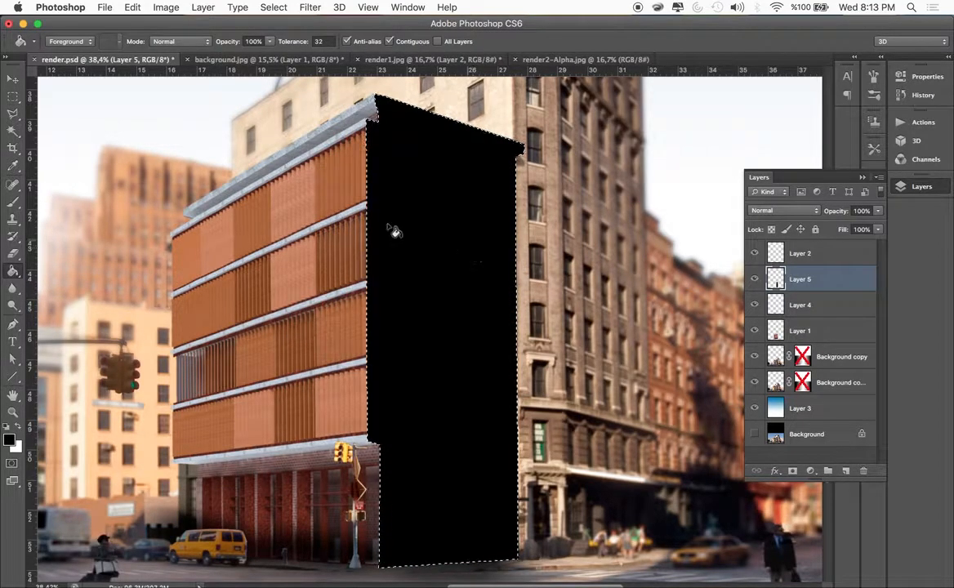
{"action": "left_click", "coordinate": [19, 84]}
{"action": "left_click", "coordinate": [878, 210]}
{"action": "left_click_drag", "start_coordinate": [854, 231], "coordinate": [842, 230]}
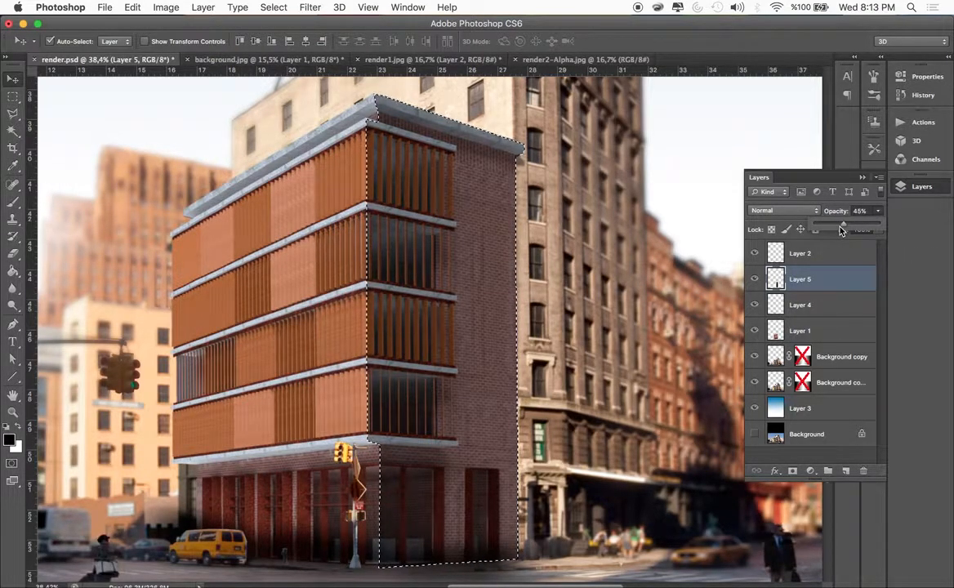
{"action": "left_click_drag", "start_coordinate": [842, 230], "coordinate": [843, 229]}
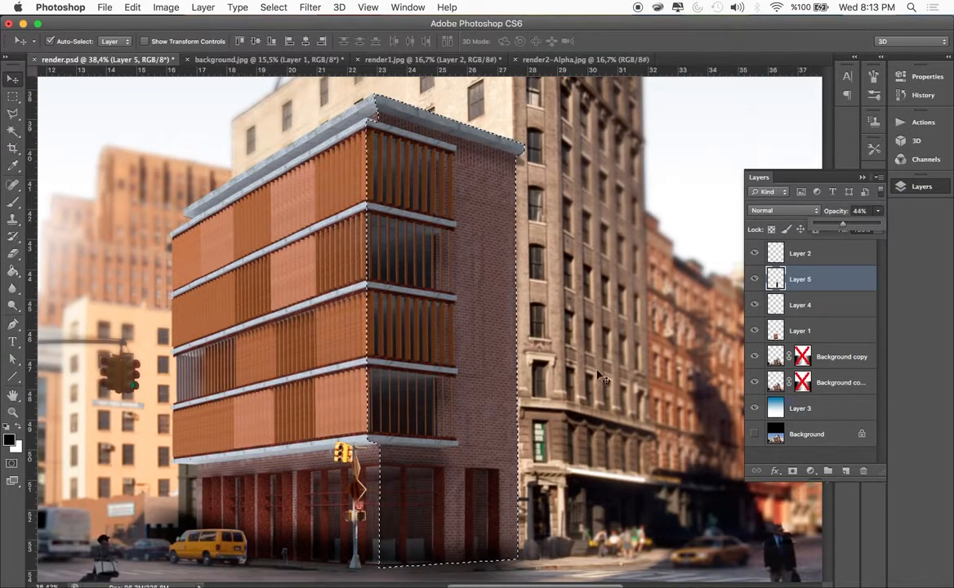
Add another new layer above the facade shadow and set the foreground colour to warm yellow ffe244
{"action": "scroll", "coordinate": [397, 425], "scroll_direction": "down", "scroll_amount": 3}
{"action": "scroll", "coordinate": [393, 425], "scroll_direction": "down", "scroll_amount": 1}
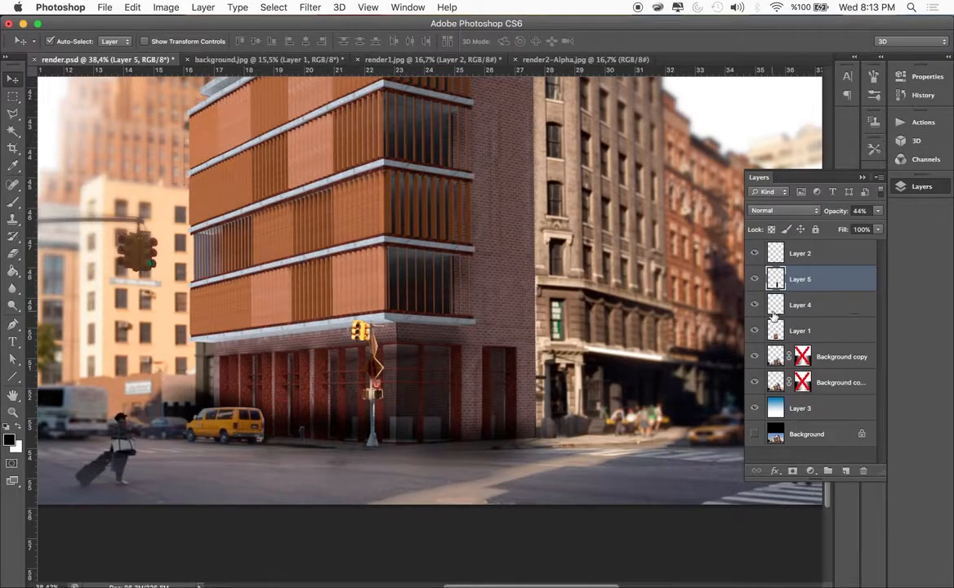
{"action": "key", "text": "alt+shift+super+n"}
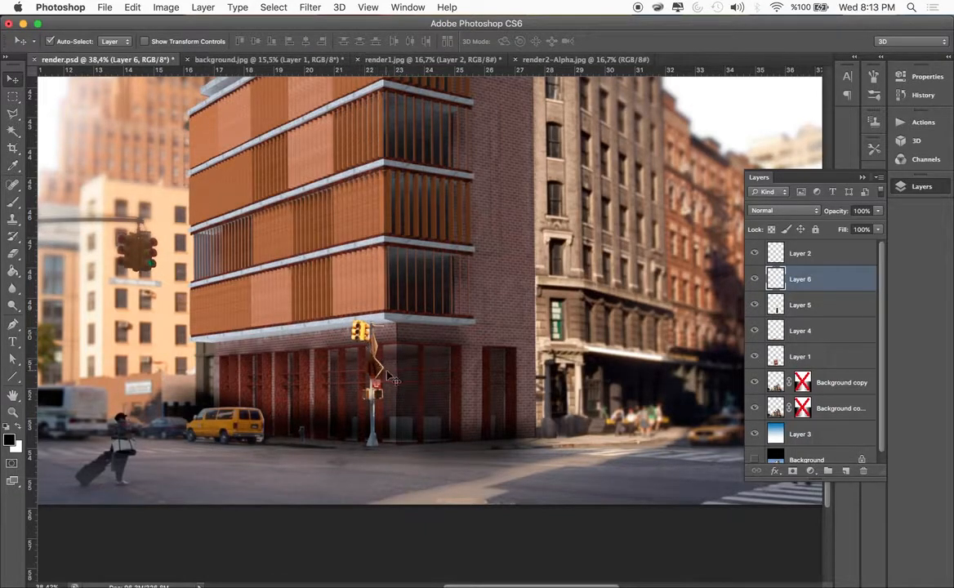
{"action": "left_click", "coordinate": [10, 442]}
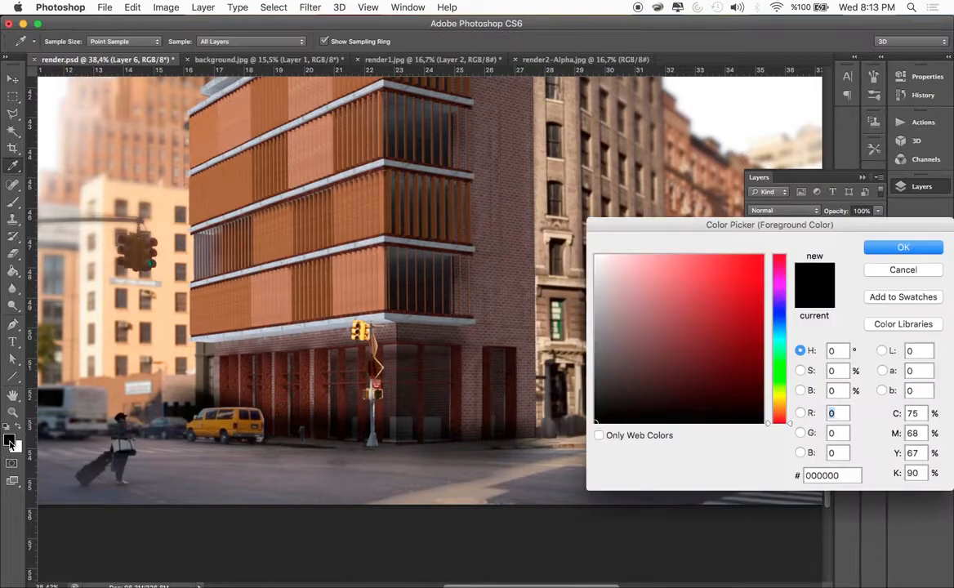
{"action": "left_click", "coordinate": [773, 398]}
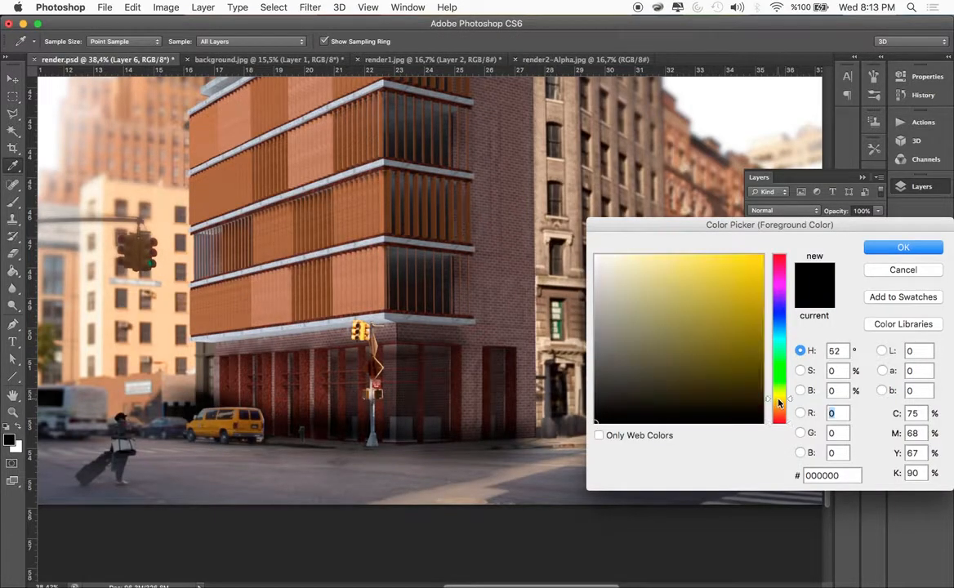
{"action": "left_click", "coordinate": [717, 256]}
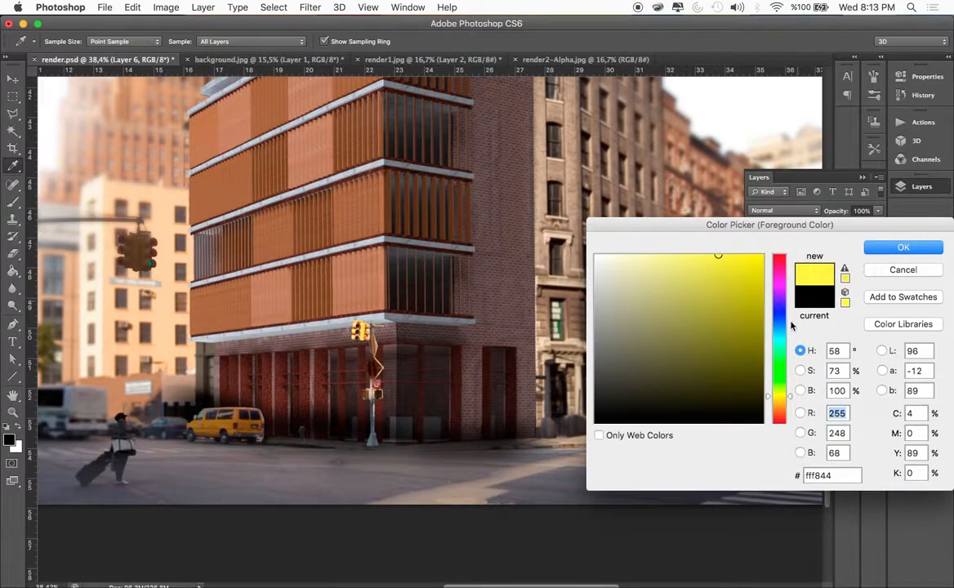
{"action": "left_click_drag", "start_coordinate": [778, 409], "coordinate": [778, 401]}
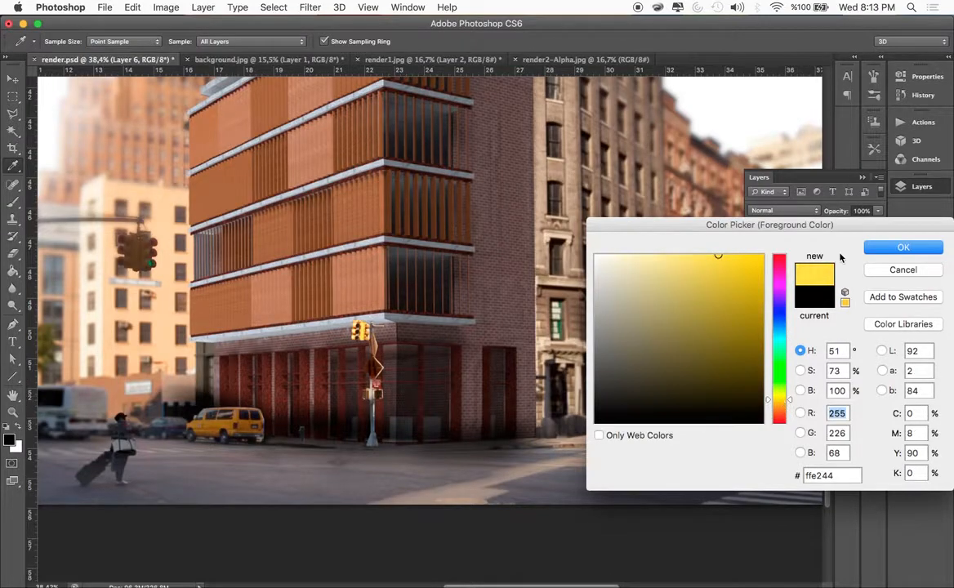
{"action": "left_click", "coordinate": [890, 246]}
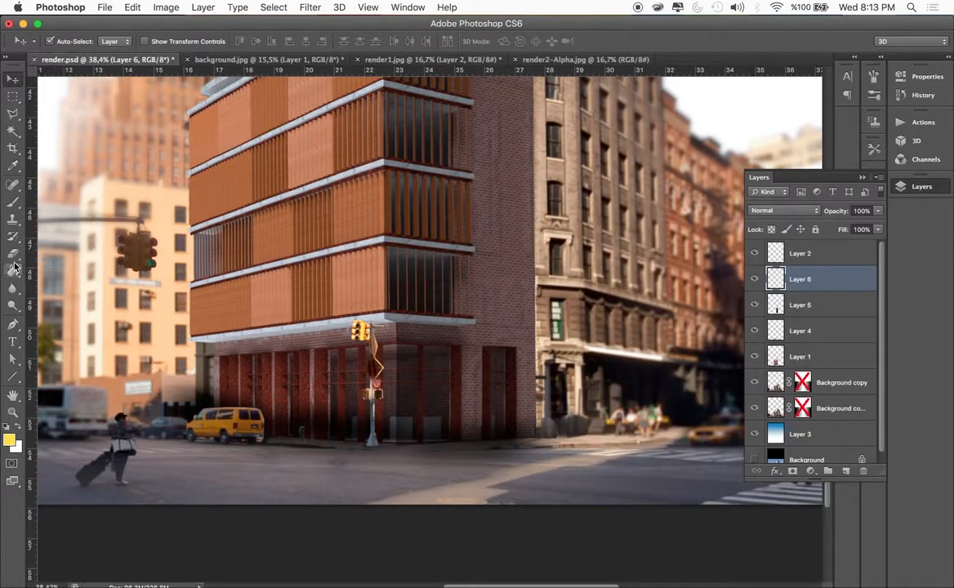
Paint a yellow glow over the ground-floor storefront around the building's corner with a 268 px brush at 33% opacity
{"action": "left_click", "coordinate": [12, 203]}
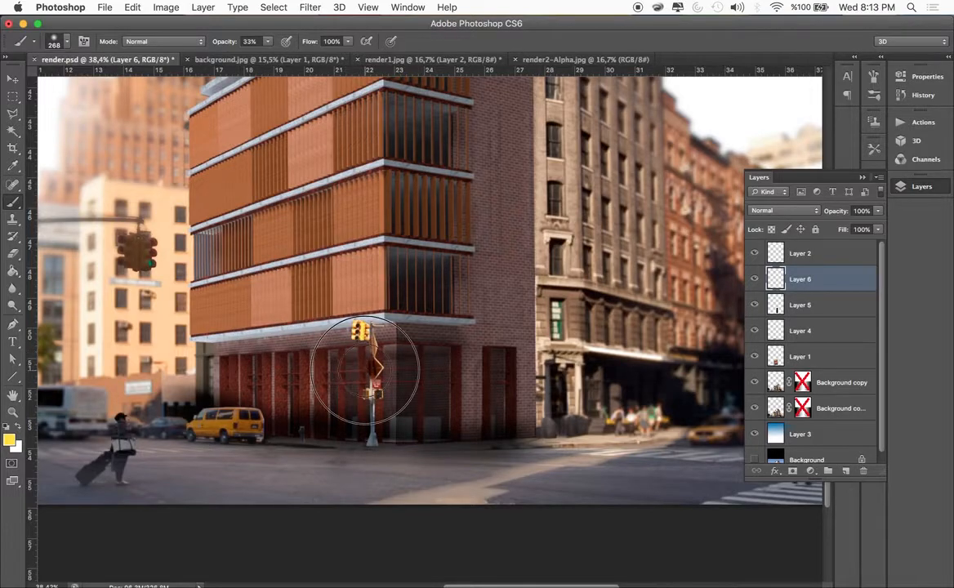
{"action": "left_click_drag", "start_coordinate": [392, 375], "coordinate": [387, 355]}
{"action": "mouse_move", "coordinate": [390, 402]}
{"action": "left_mouse_down"}
{"action": "mouse_move", "coordinate": [316, 441]}
{"action": "mouse_move", "coordinate": [331, 379]}
{"action": "mouse_move", "coordinate": [304, 405]}
{"action": "mouse_move", "coordinate": [290, 384]}
{"action": "left_mouse_up"}
{"action": "scroll", "coordinate": [294, 388], "scroll_direction": "left", "scroll_amount": 2}
{"action": "mouse_move", "coordinate": [406, 400]}
{"action": "left_mouse_down"}
{"action": "mouse_move", "coordinate": [394, 396]}
{"action": "mouse_move", "coordinate": [391, 351]}
{"action": "left_mouse_up"}
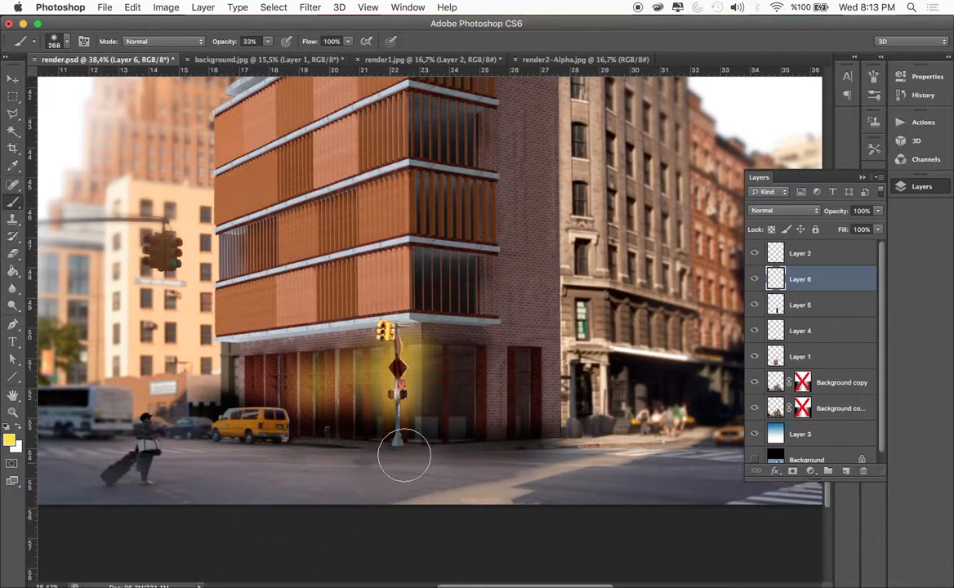
{"action": "left_click", "coordinate": [281, 378]}
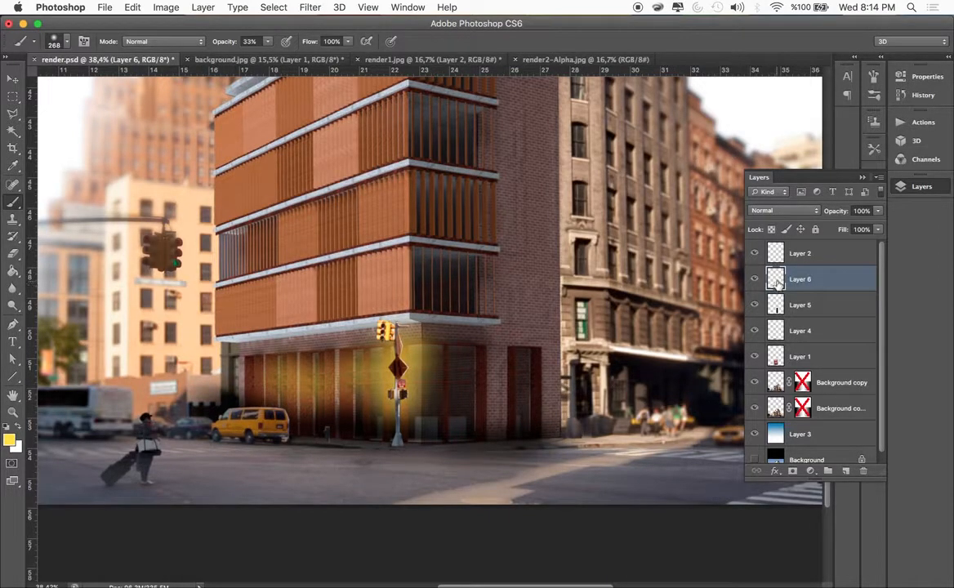
Soften the yellow glow on Layer 6 with a strong Gaussian Blur and reduce the layer's opacity to 37%
{"action": "left_click", "coordinate": [310, 7]}
{"action": "mouse_move", "coordinate": [363, 162]}
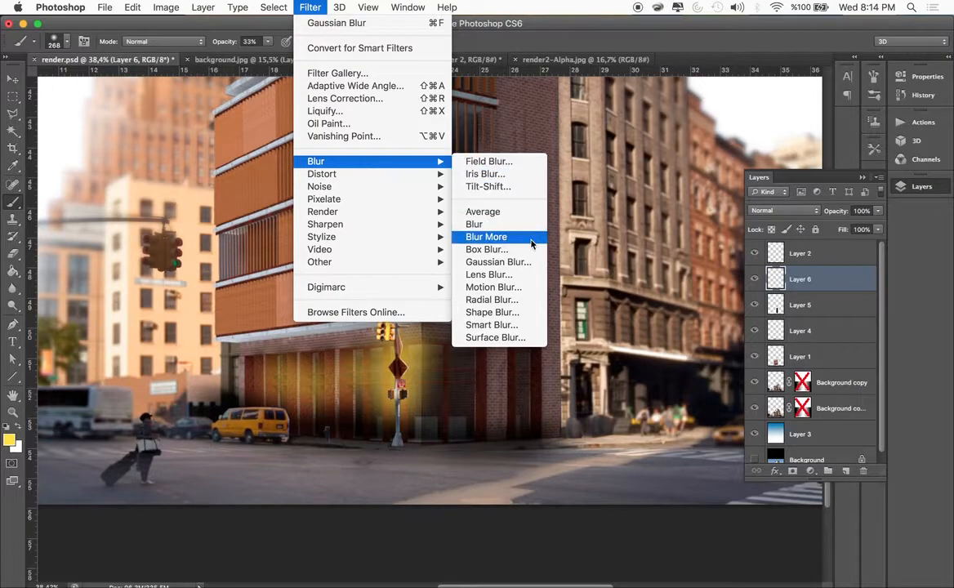
{"action": "left_click", "coordinate": [498, 261]}
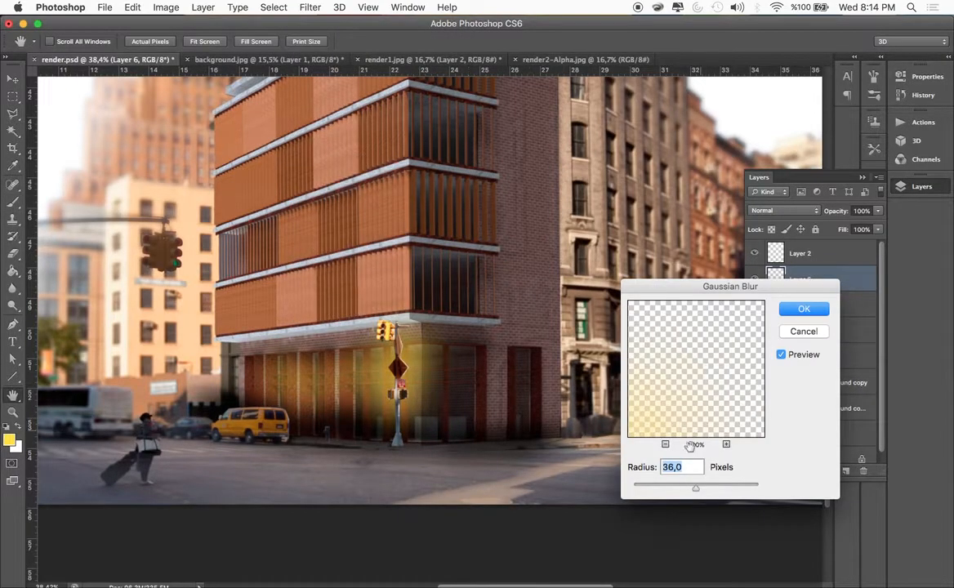
{"action": "left_click_drag", "start_coordinate": [693, 490], "coordinate": [729, 490]}
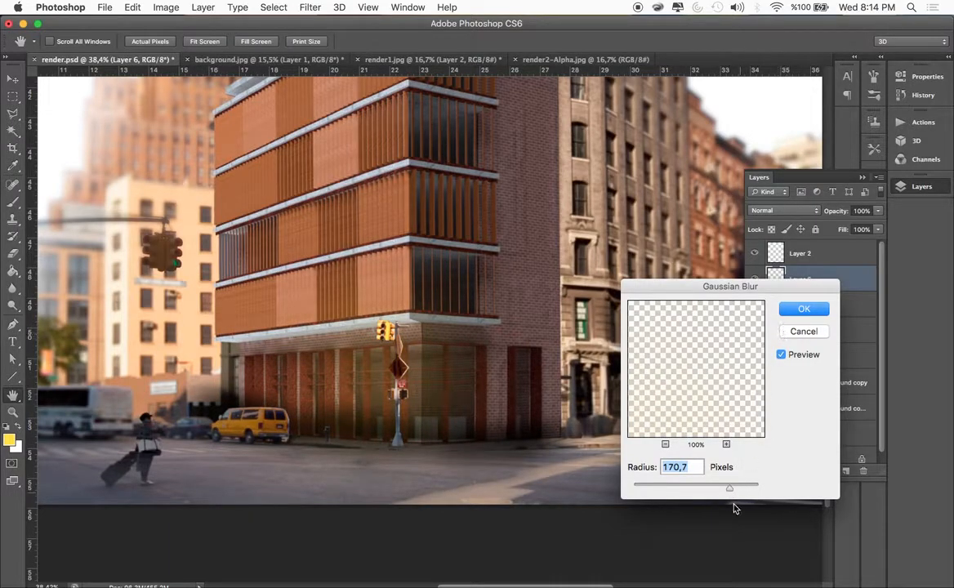
{"action": "left_click_drag", "start_coordinate": [730, 488], "coordinate": [719, 488]}
{"action": "key", "text": "Return"}
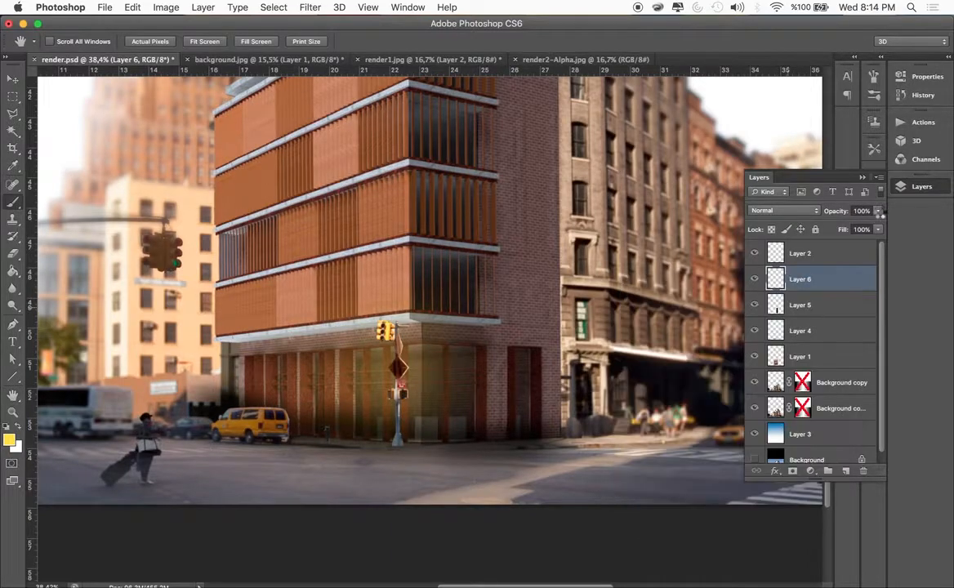
{"action": "left_click_drag", "start_coordinate": [861, 227], "coordinate": [837, 231]}
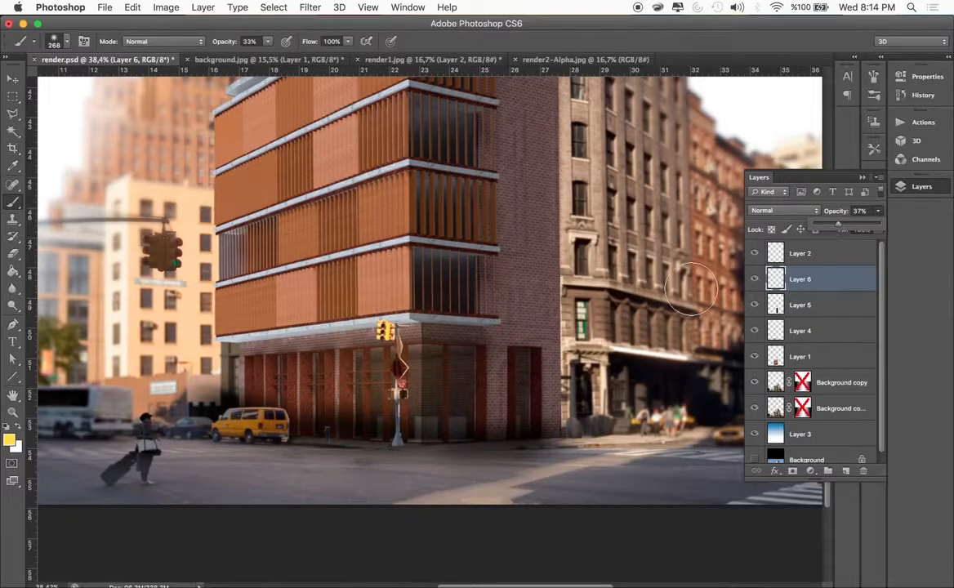
{"action": "key", "text": "super+minus"}
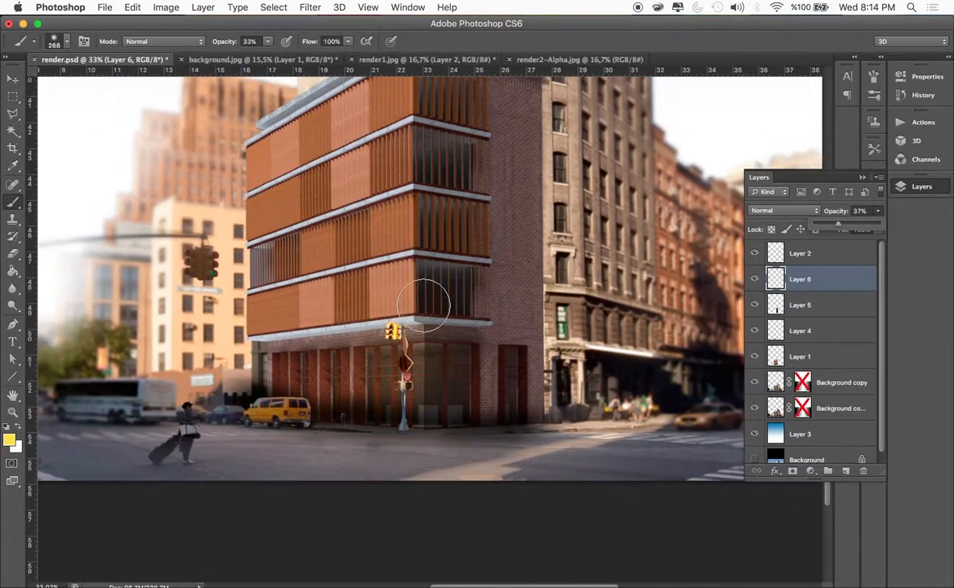
Switch to Finder and open background_opt1.jpg from the desktop's postprocessing folder in Photoshop
{"action": "left_click", "coordinate": [12, 78]}
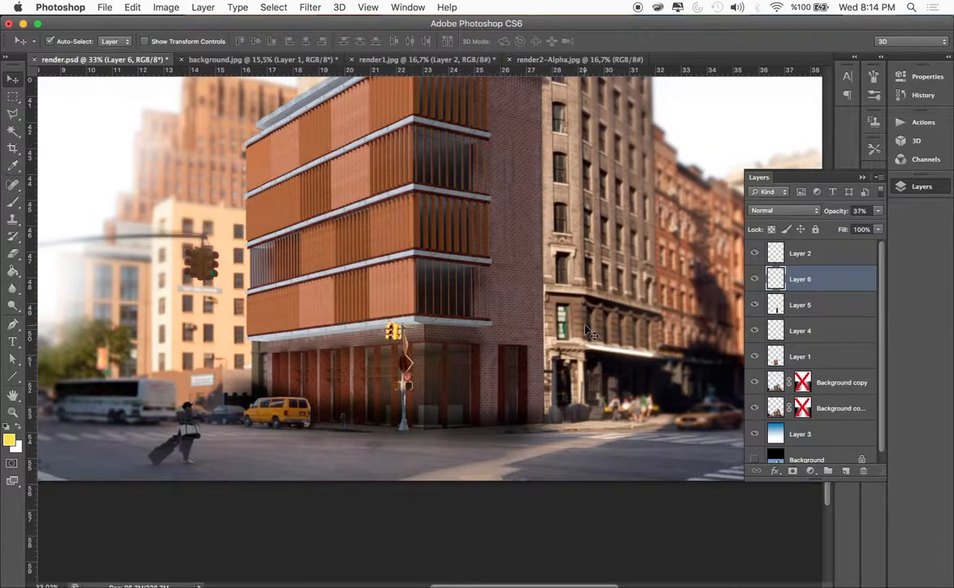
{"action": "scroll", "coordinate": [468, 345], "scroll_direction": "down", "scroll_amount": 2}
{"action": "scroll", "coordinate": [468, 346], "scroll_direction": "up", "scroll_amount": 1}
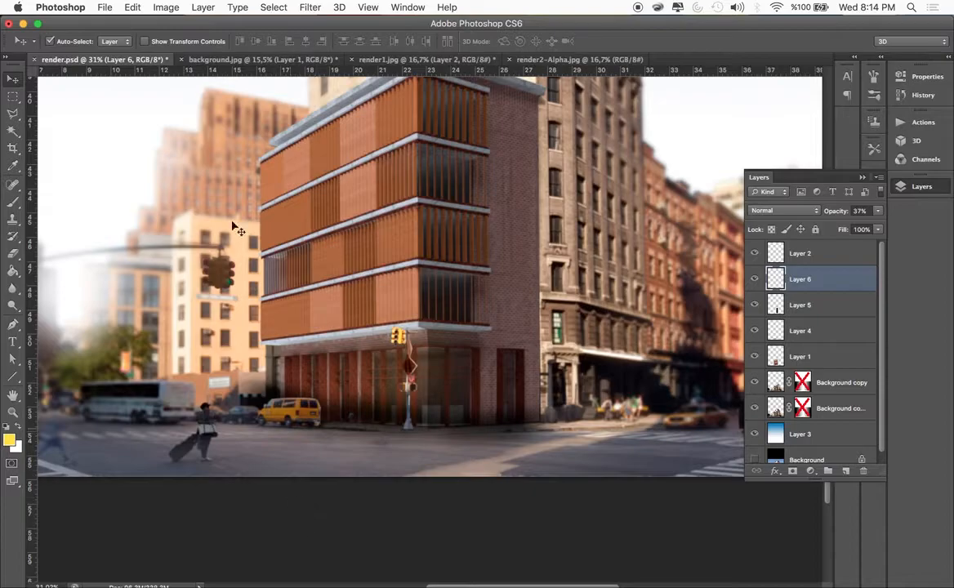
{"action": "left_click", "coordinate": [23, 25]}
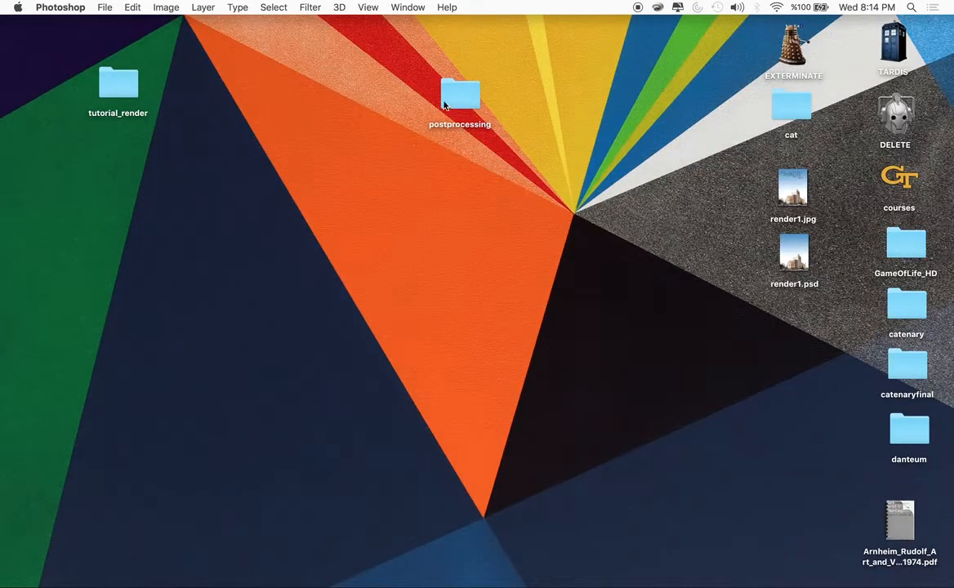
{"action": "double_click", "coordinate": [458, 96]}
{"action": "left_click", "coordinate": [305, 101]}
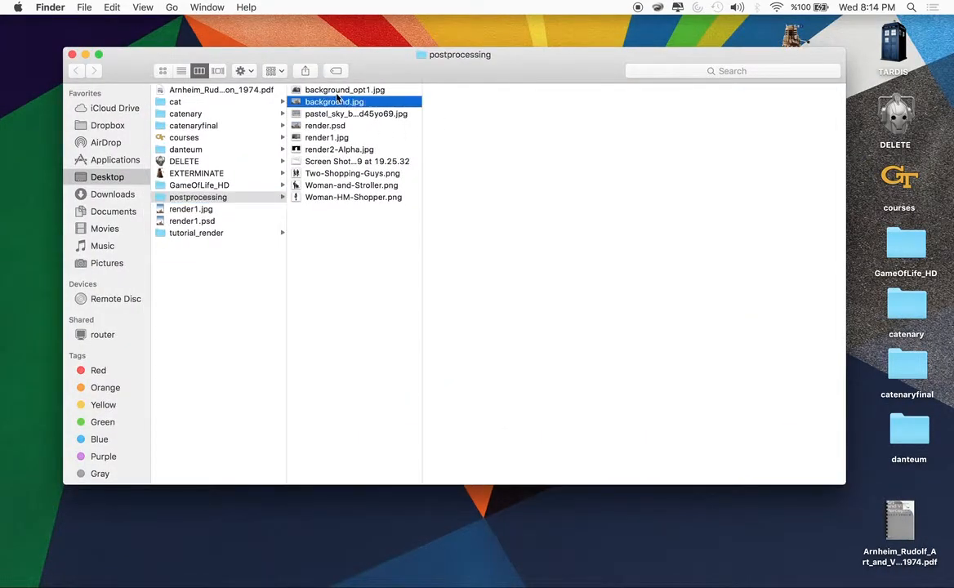
{"action": "left_click", "coordinate": [312, 91]}
{"action": "right_click", "coordinate": [315, 95]}
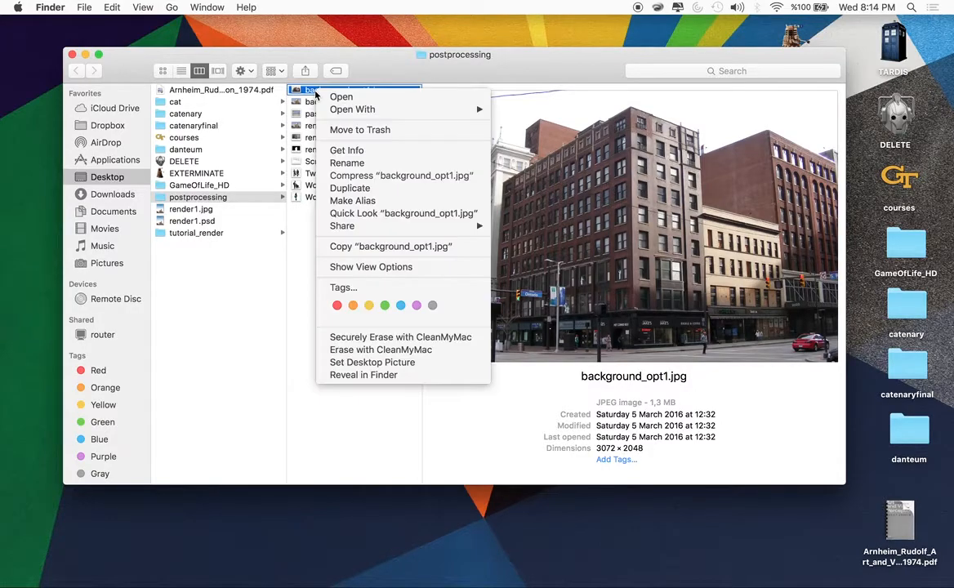
{"action": "mouse_move", "coordinate": [374, 111]}
{"action": "left_click", "coordinate": [539, 159]}
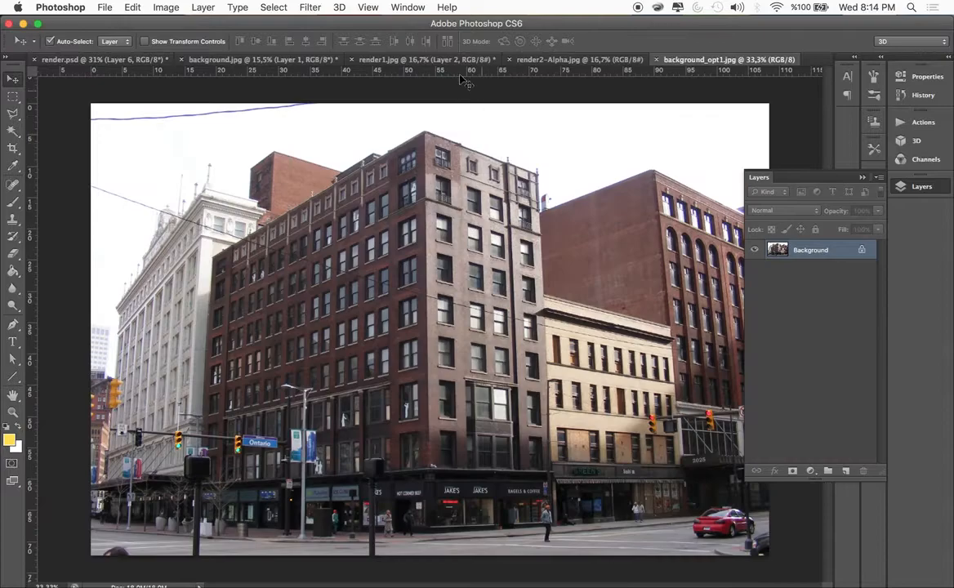
Copy the background_opt1.jpg photo into render.psd as a layer above Layer 6, position it over the rendered building and hide it
{"action": "left_click_drag", "start_coordinate": [452, 211], "coordinate": [388, 299]}
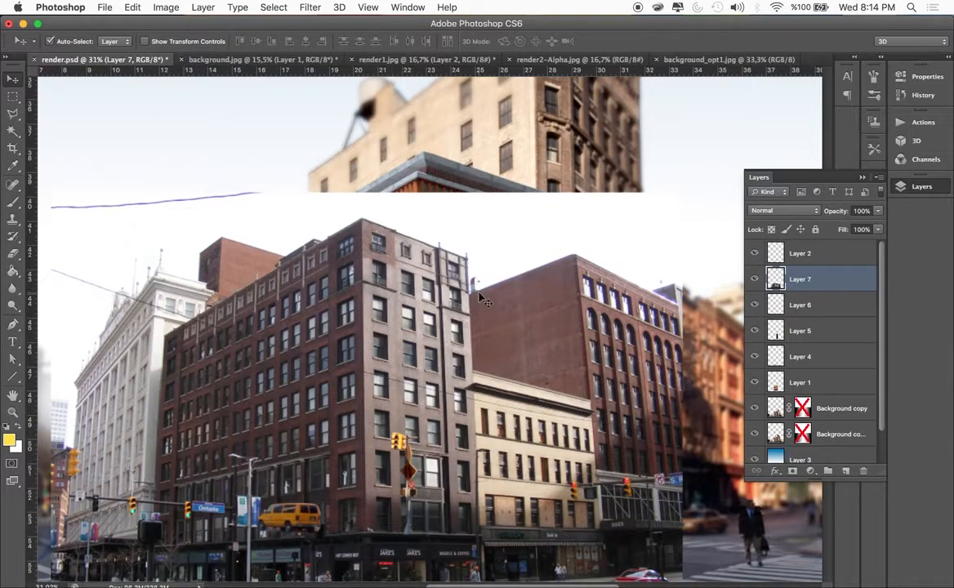
{"action": "left_click_drag", "start_coordinate": [482, 301], "coordinate": [566, 201]}
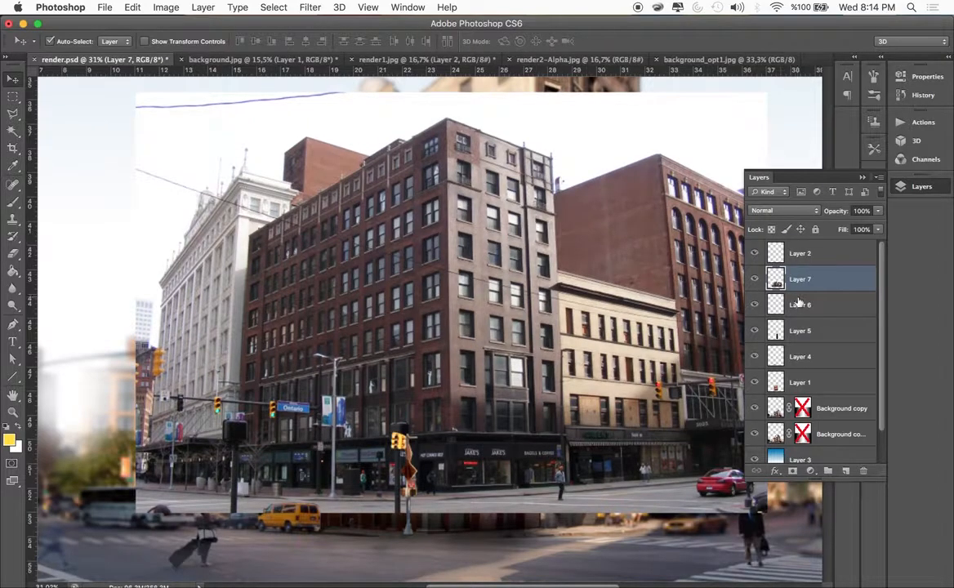
{"action": "left_click", "coordinate": [754, 280]}
On Layer 1, outline the two upper panes of the ground-floor window right of the building's corner with the Polygonal Lasso
{"action": "left_click", "coordinate": [808, 382]}
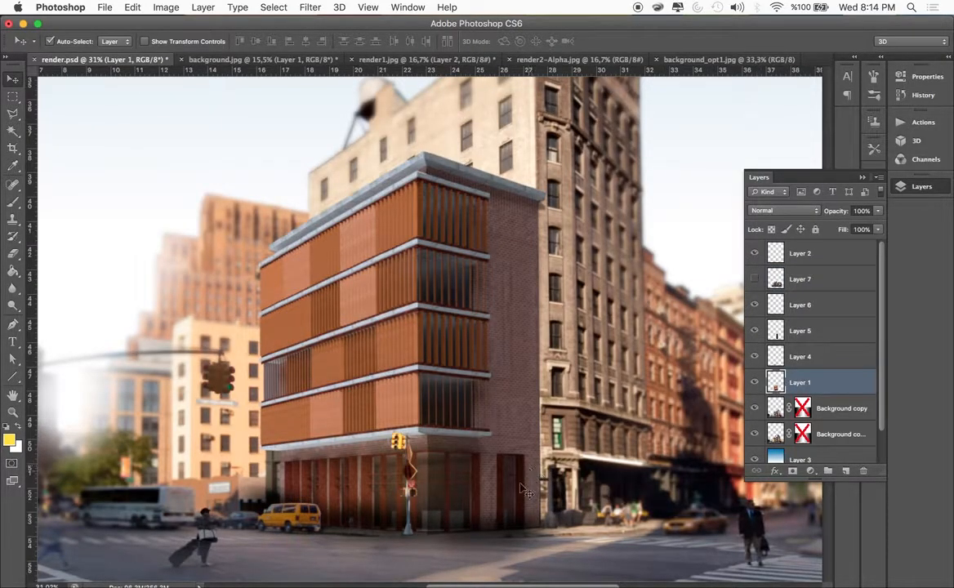
{"action": "scroll", "coordinate": [507, 505], "scroll_direction": "up", "scroll_amount": 5}
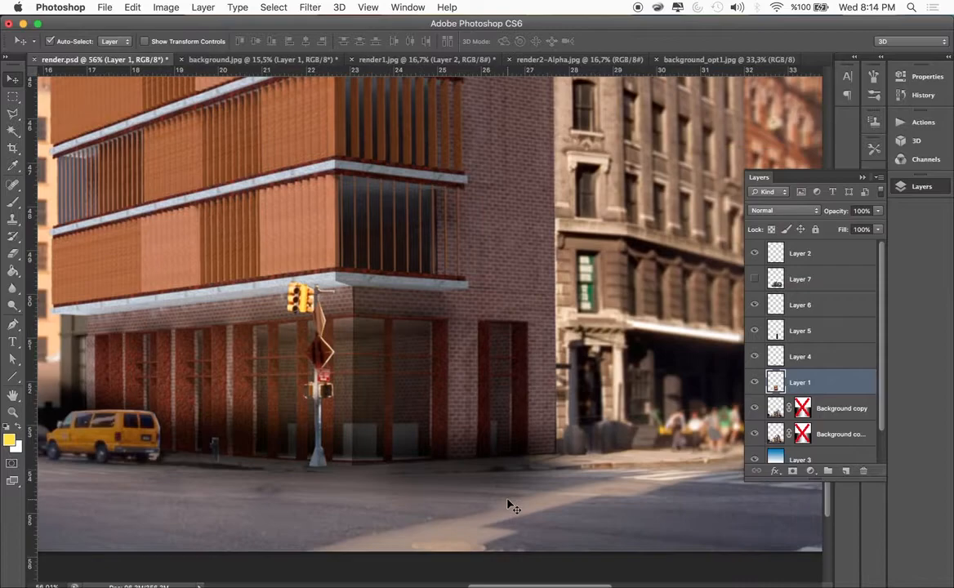
{"action": "scroll", "coordinate": [507, 505], "scroll_direction": "up", "scroll_amount": 4}
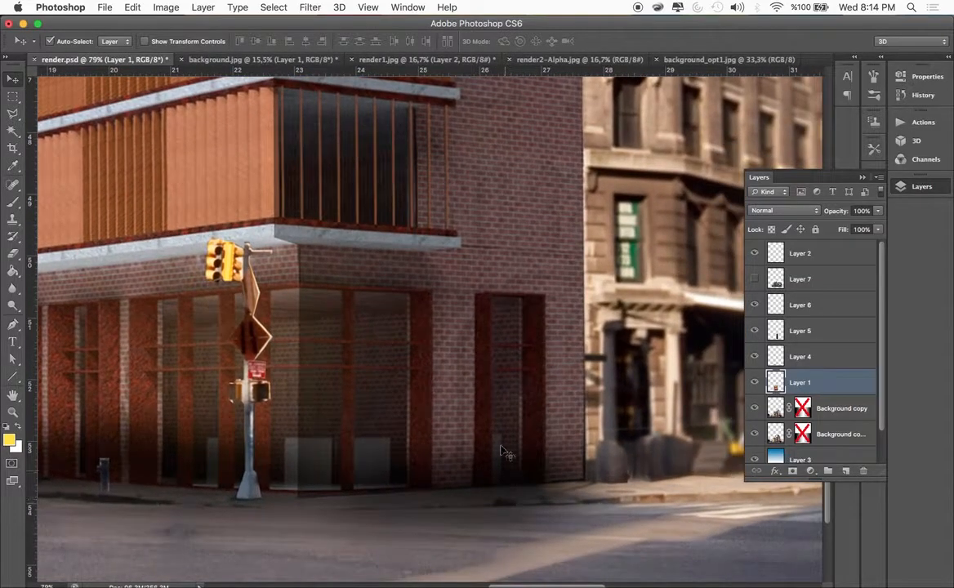
{"action": "key", "text": "l"}
{"action": "left_click", "coordinate": [300, 290]}
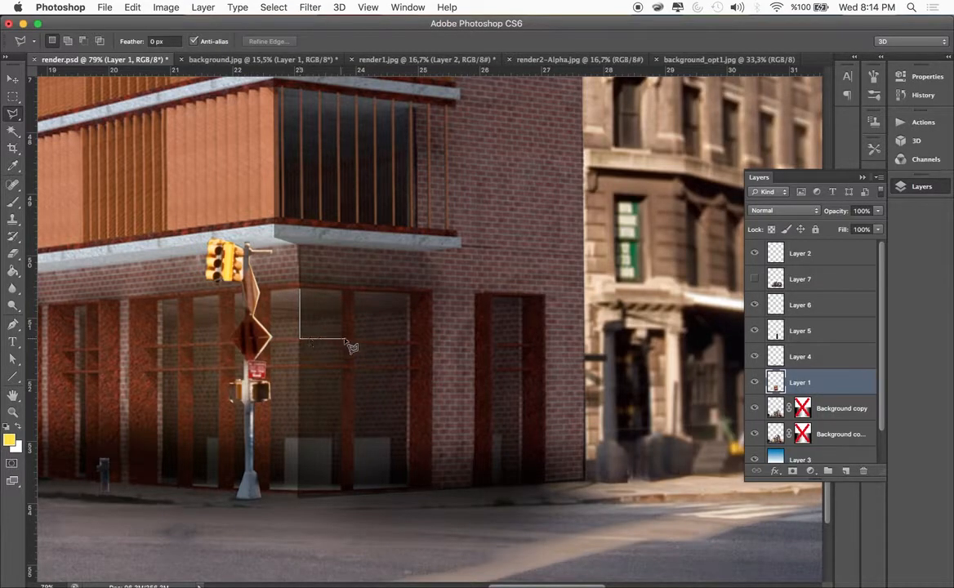
{"action": "left_click", "coordinate": [343, 337]}
{"action": "double_click", "coordinate": [343, 290]}
{"action": "left_click", "coordinate": [356, 292], "text": "shift"}
{"action": "left_click", "coordinate": [356, 338]}
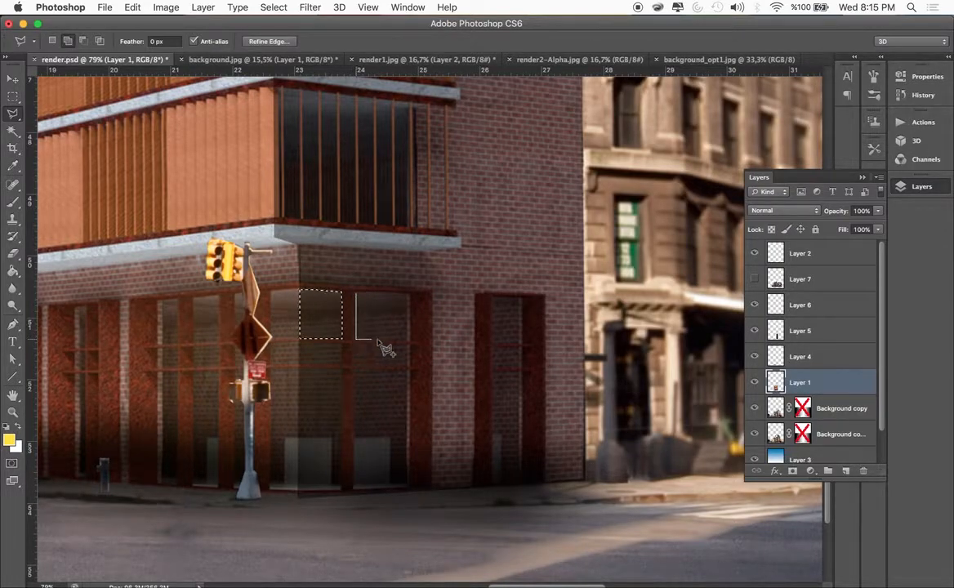
{"action": "left_click", "coordinate": [410, 339]}
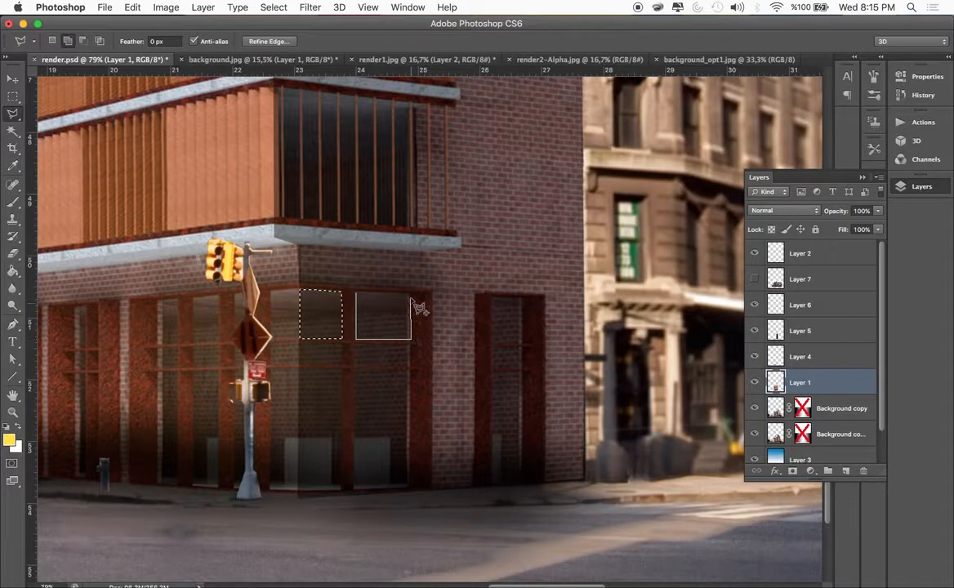
{"action": "double_click", "coordinate": [411, 294]}
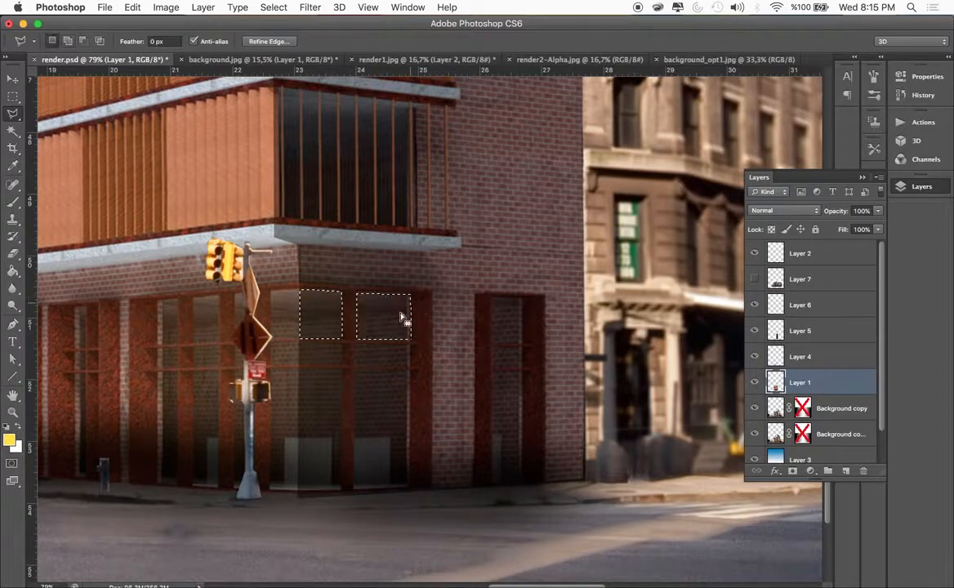
Add the middle pane and tall lower pane of the window column nearest the corner to the selection
{"action": "left_click", "coordinate": [342, 343]}
{"action": "double_click", "coordinate": [341, 364]}
{"action": "left_click", "coordinate": [341, 364]}
{"action": "left_click", "coordinate": [301, 365]}
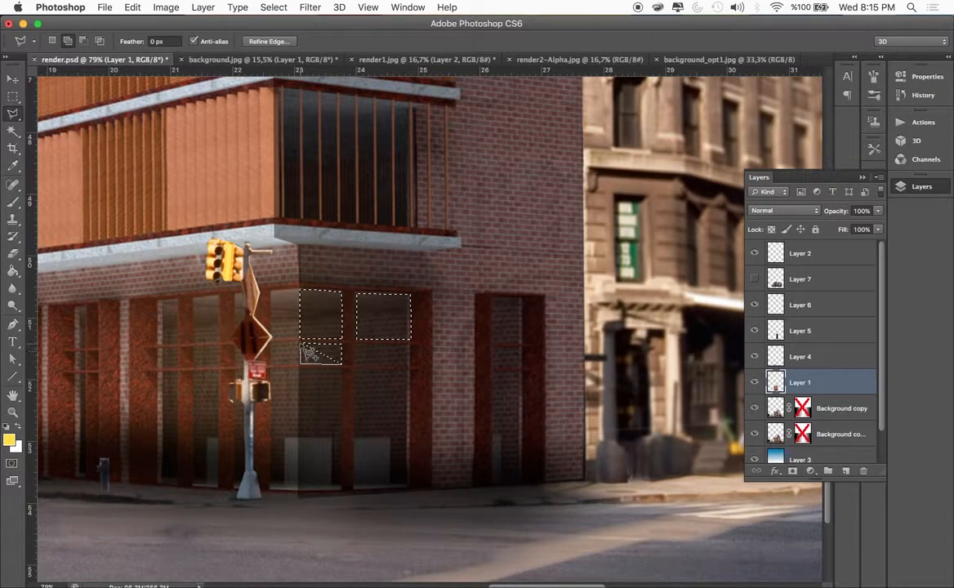
{"action": "left_click", "coordinate": [300, 343]}
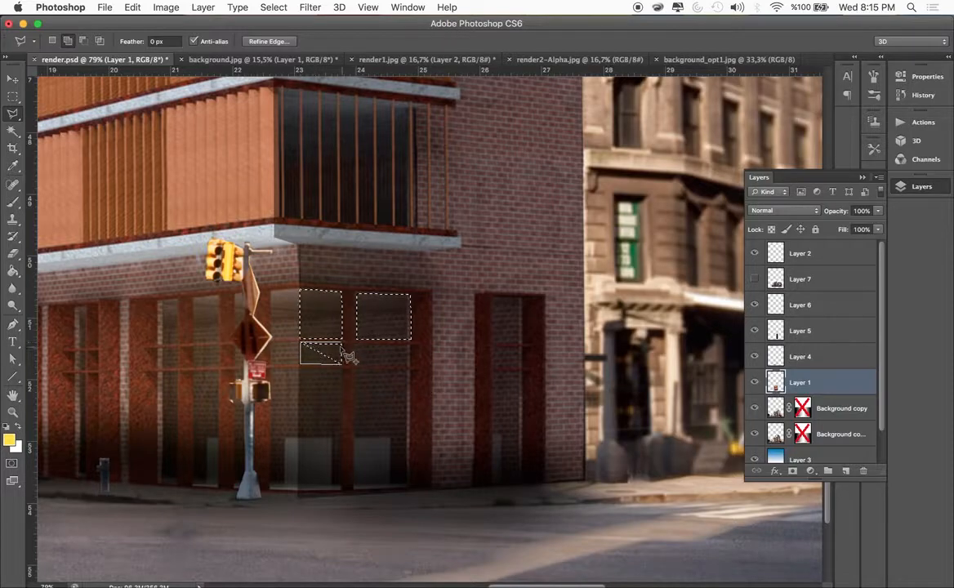
{"action": "left_click", "coordinate": [341, 364]}
{"action": "left_click", "coordinate": [301, 365]}
{"action": "left_click", "coordinate": [301, 490]}
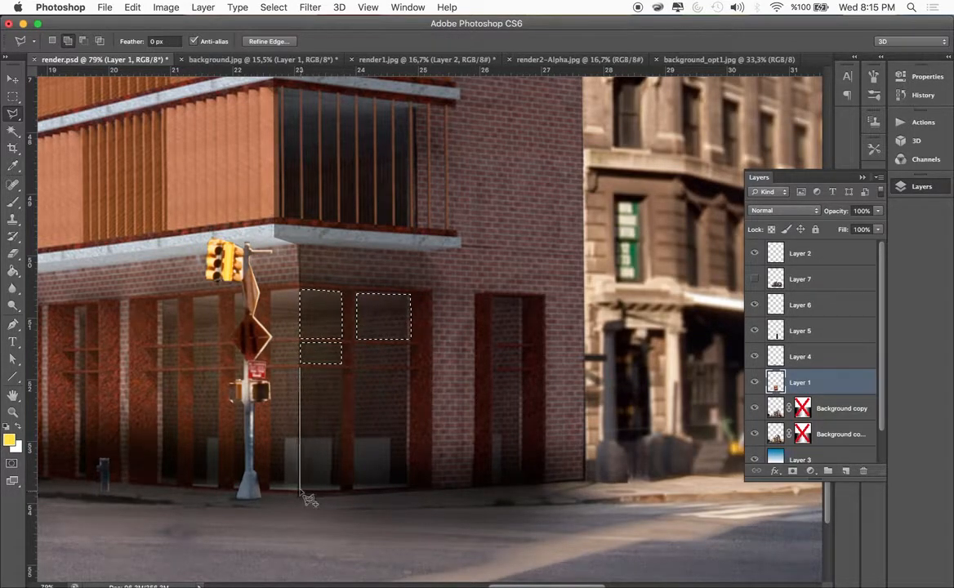
{"action": "left_click", "coordinate": [341, 490]}
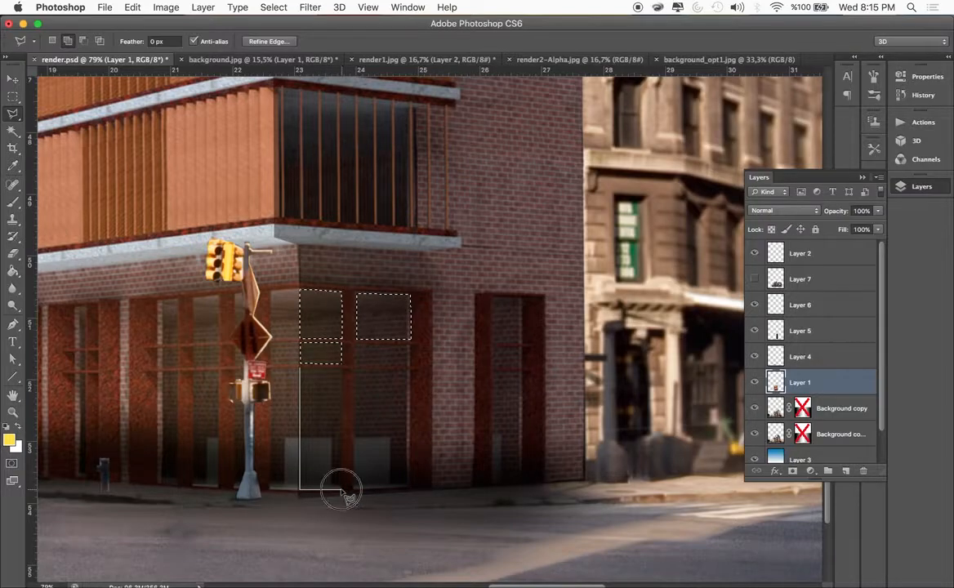
{"action": "double_click", "coordinate": [342, 370]}
Add the middle and tall lower panes of the second column of the corner window to the selection
{"action": "left_click", "coordinate": [355, 344]}
{"action": "left_click", "coordinate": [355, 365]}
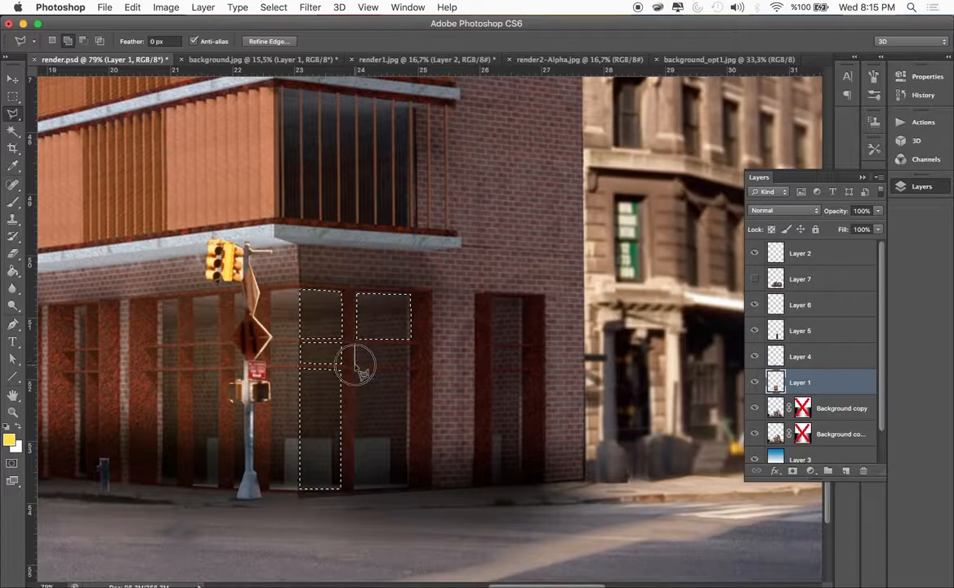
{"action": "left_click", "coordinate": [410, 365]}
{"action": "double_click", "coordinate": [409, 344]}
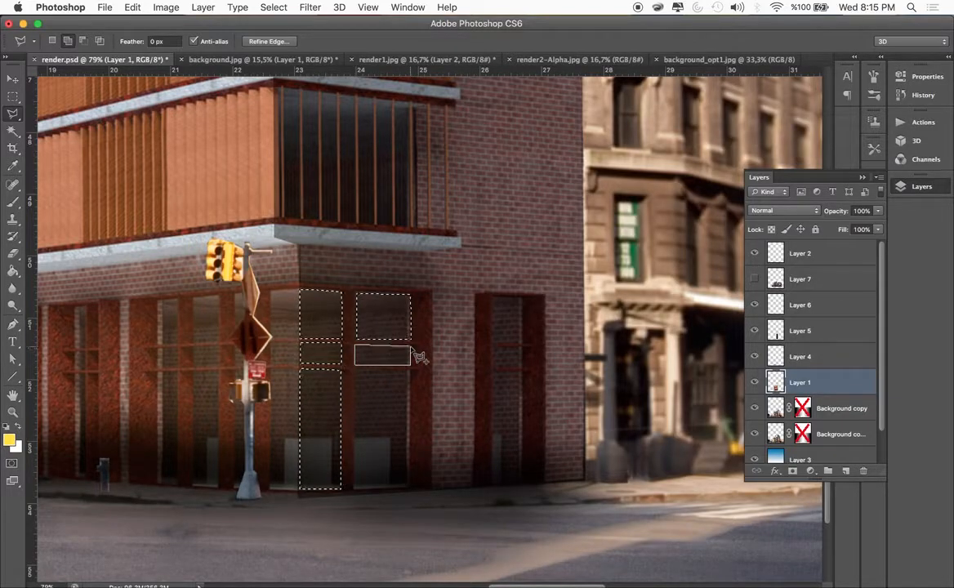
{"action": "left_click", "coordinate": [355, 369]}
{"action": "left_click", "coordinate": [355, 486]}
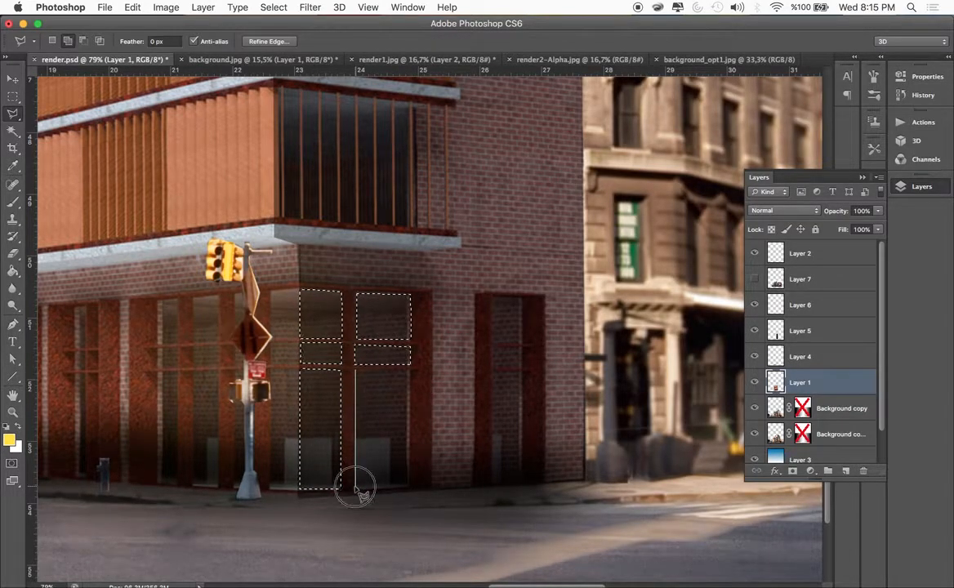
{"action": "left_click", "coordinate": [409, 487]}
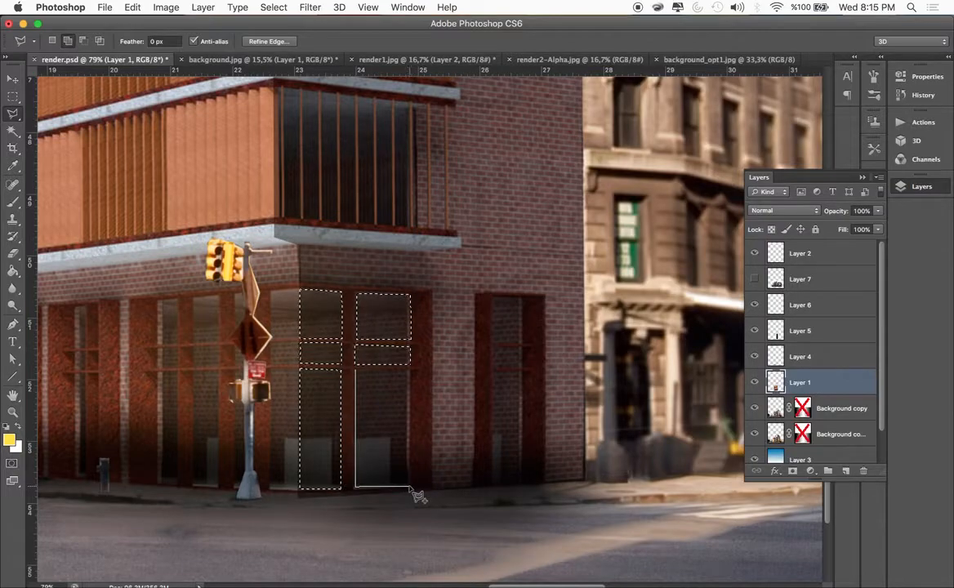
{"action": "double_click", "coordinate": [410, 370]}
Add the upper pane of the narrow window in the brick wall to the selection and trim off its slanted top edge
{"action": "left_click", "coordinate": [494, 298]}
{"action": "left_click", "coordinate": [494, 341]}
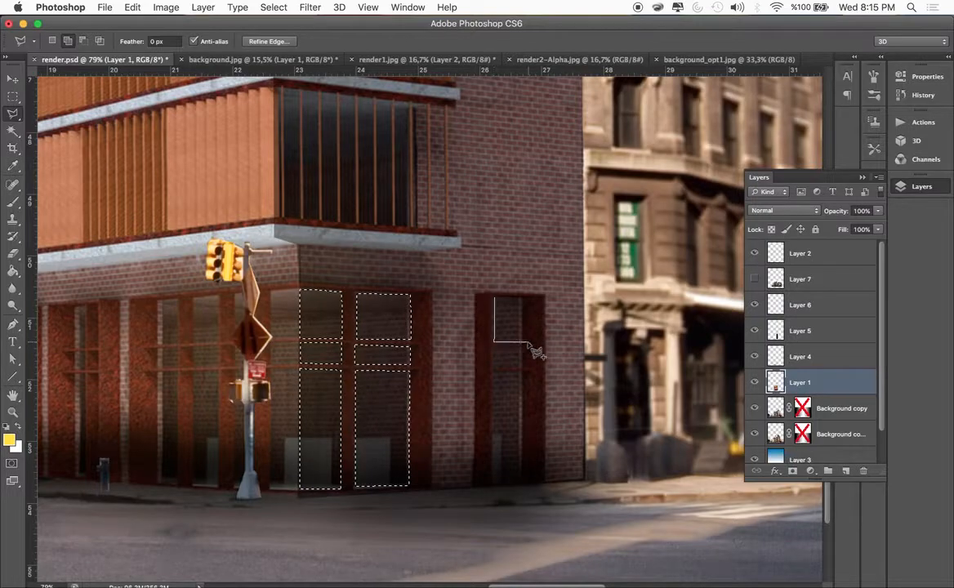
{"action": "left_click", "coordinate": [522, 341]}
{"action": "double_click", "coordinate": [523, 302]}
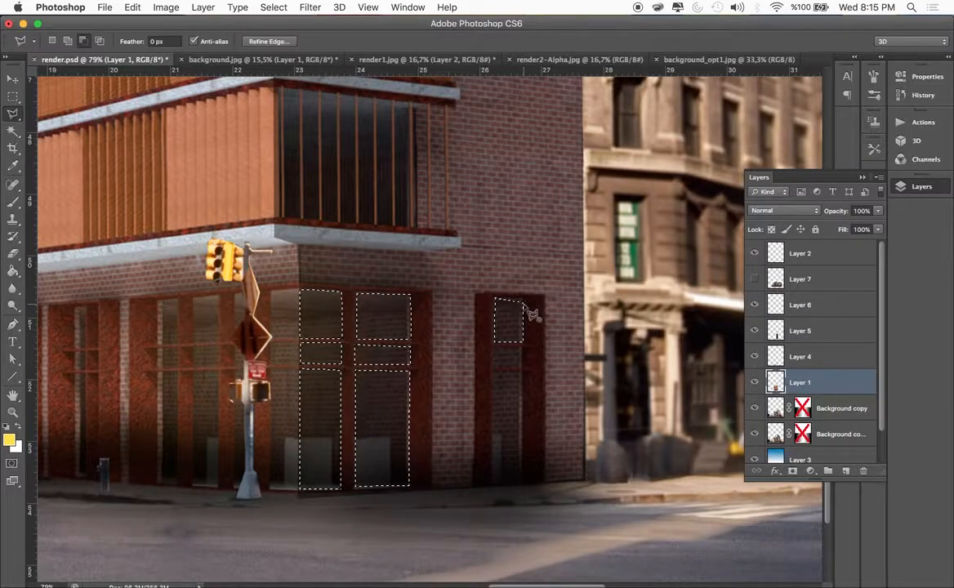
{"action": "left_click", "coordinate": [488, 302]}
{"action": "left_click", "coordinate": [488, 294]}
{"action": "double_click", "coordinate": [520, 296]}
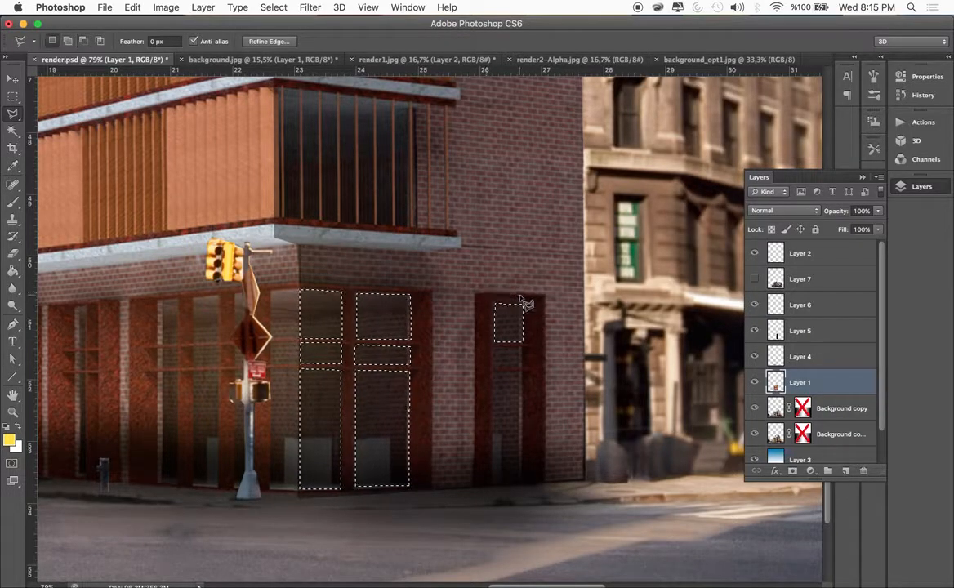
Add the narrow window's middle pane and tall lower pane to the selection
{"action": "left_click", "coordinate": [494, 347], "text": "shift"}
{"action": "left_click", "coordinate": [523, 348]}
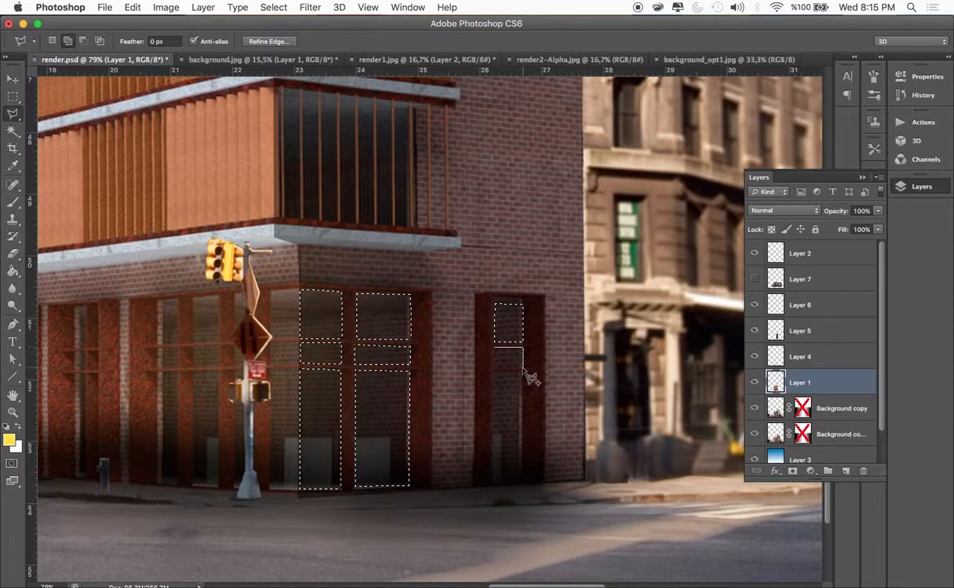
{"action": "left_click", "coordinate": [522, 367]}
{"action": "left_click", "coordinate": [494, 367]}
{"action": "left_click", "coordinate": [494, 348]}
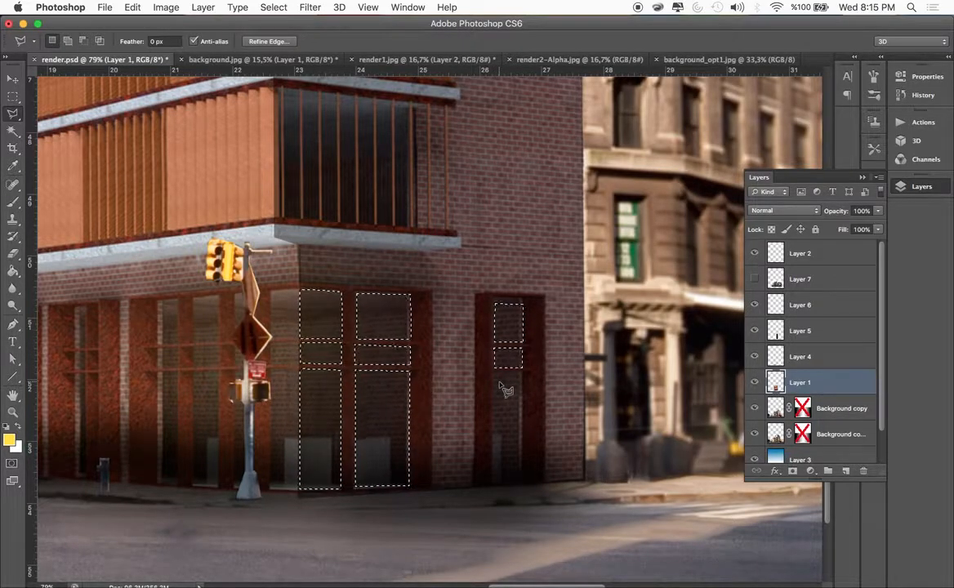
{"action": "key", "text": "shift"}
{"action": "left_click", "coordinate": [493, 371]}
{"action": "left_click", "coordinate": [523, 374]}
{"action": "left_click", "coordinate": [521, 480]}
{"action": "double_click", "coordinate": [493, 483]}
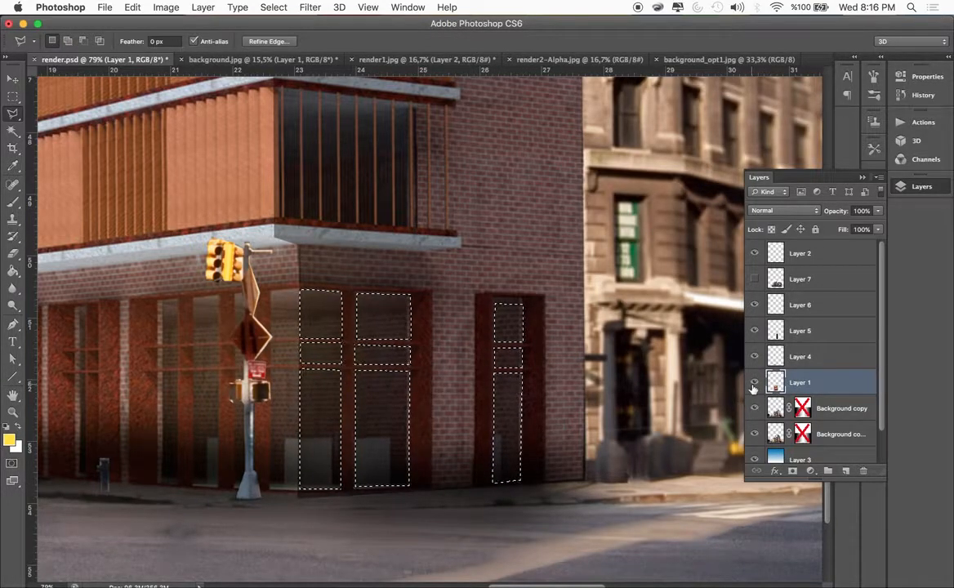
Create a new layer above Layer 1 and fill the selected window panes with black (#000000) using the Paint Bucket
{"action": "key", "text": "alt+shift+super+n"}
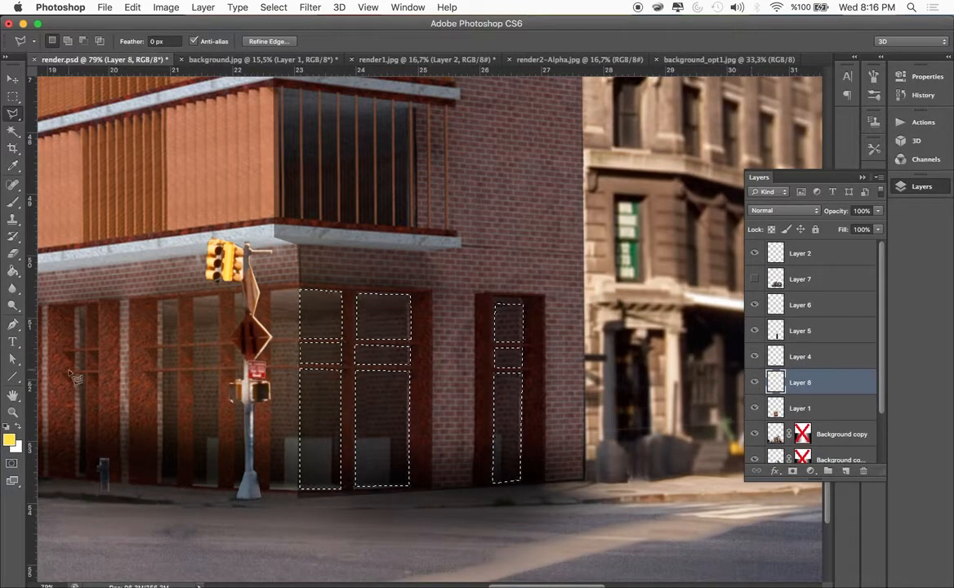
{"action": "left_click", "coordinate": [9, 440]}
{"action": "left_click_drag", "start_coordinate": [612, 334], "coordinate": [525, 411]}
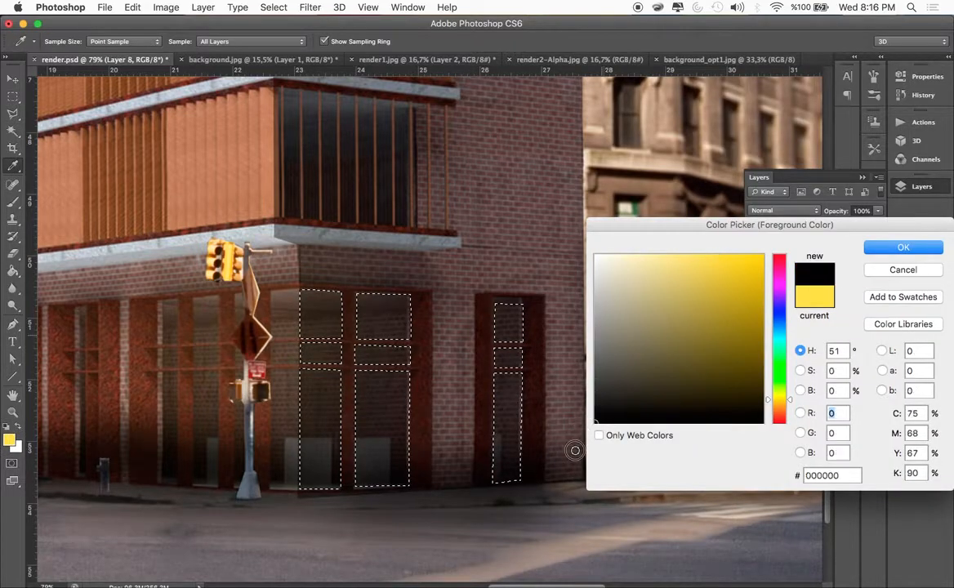
{"action": "left_click", "coordinate": [901, 248]}
{"action": "left_click", "coordinate": [12, 271]}
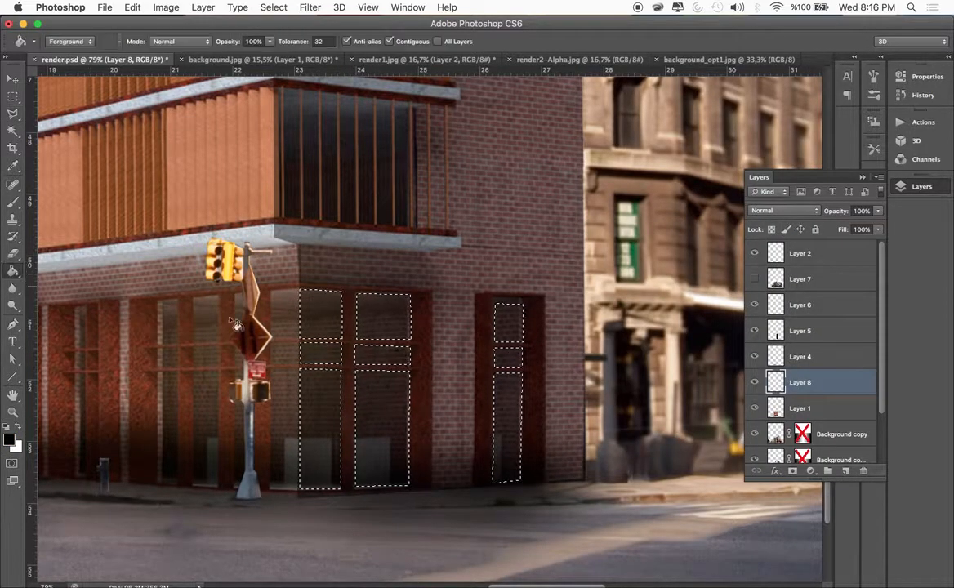
{"action": "left_click", "coordinate": [379, 361]}
Select the upper, middle and lower panes of the window immediately left of the building's corner with the Polygonal Lasso
{"action": "scroll", "coordinate": [604, 392], "scroll_direction": "left", "scroll_amount": 8}
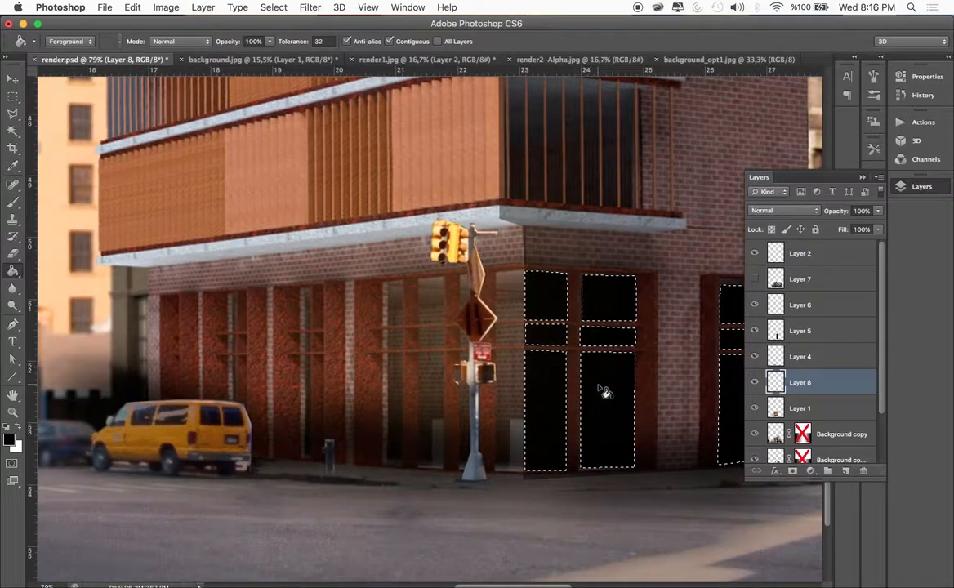
{"action": "left_click", "coordinate": [12, 115]}
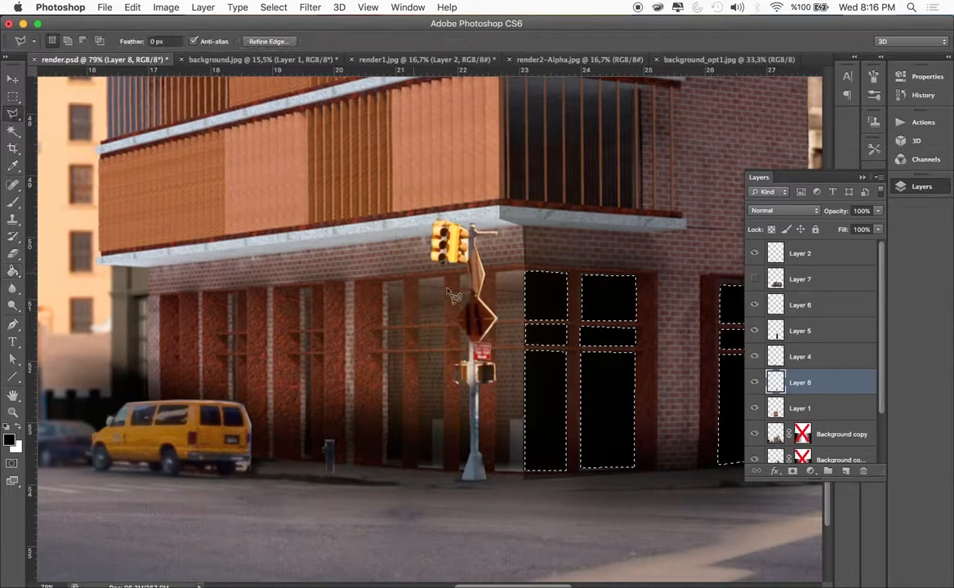
{"action": "left_click", "coordinate": [504, 280]}
{"action": "double_click", "coordinate": [524, 318]}
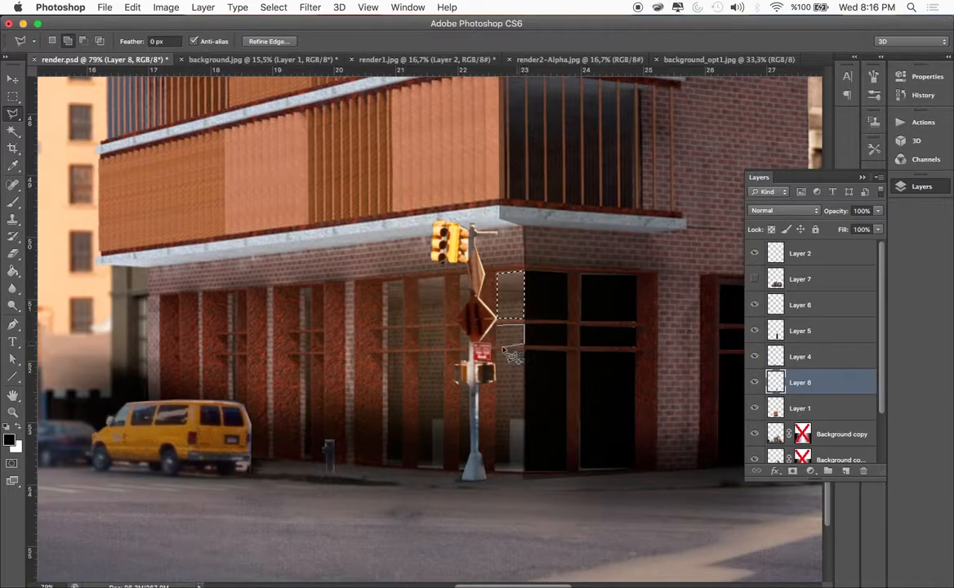
{"action": "double_click", "coordinate": [496, 345]}
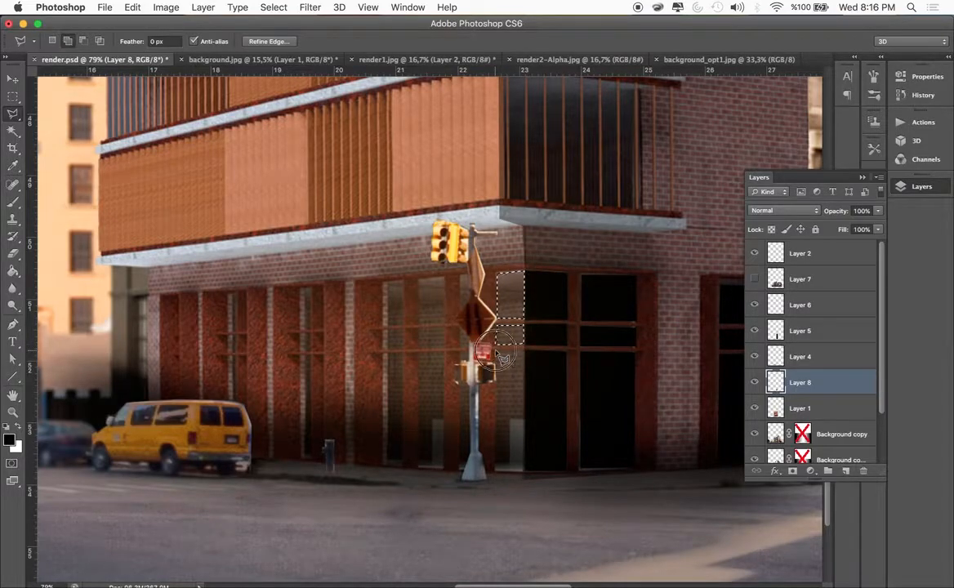
{"action": "left_click", "coordinate": [497, 472]}
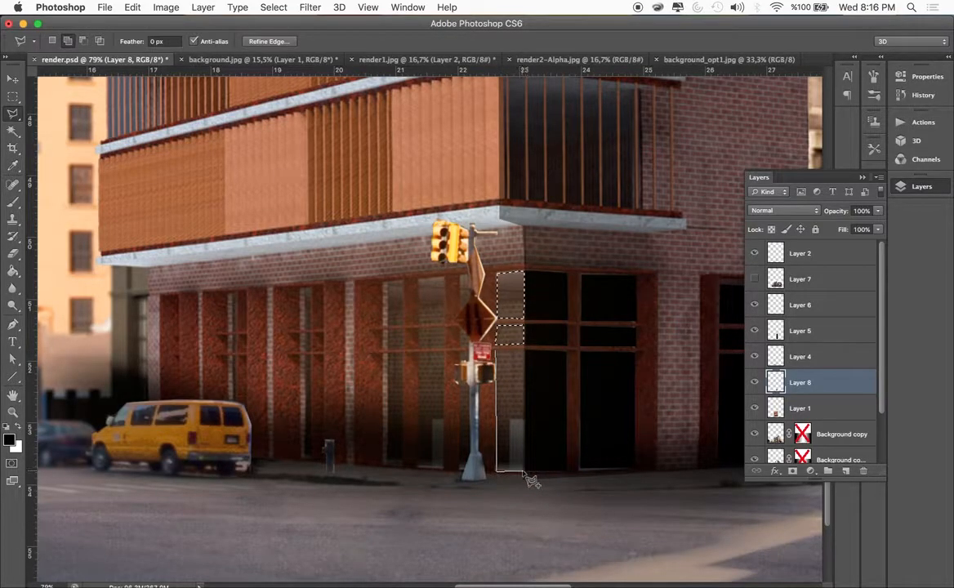
{"action": "left_click", "coordinate": [524, 471]}
{"action": "double_click", "coordinate": [523, 349]}
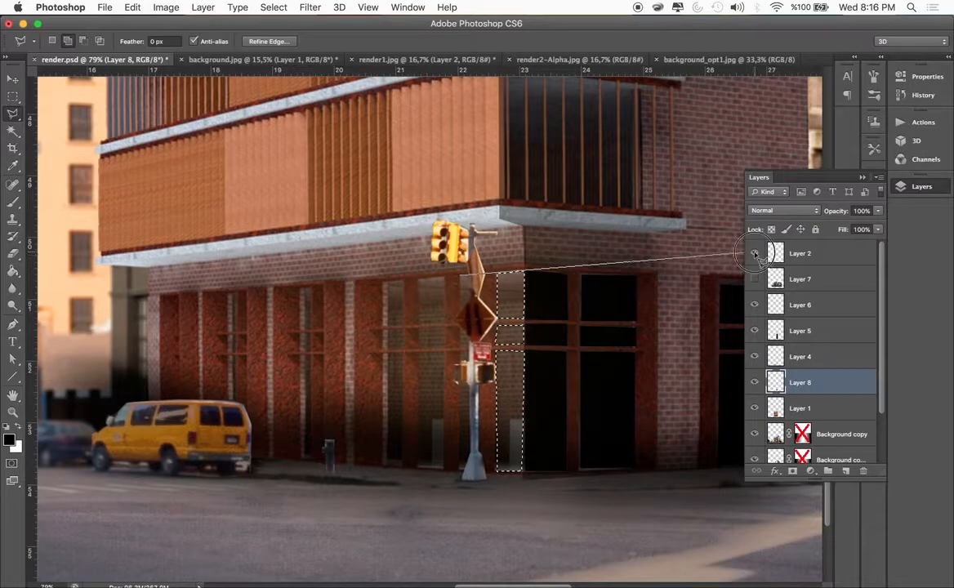
Hide Layer 2 and add the upper, middle and lower panes of the second window left of the building's corner to the selection
{"action": "key", "text": "Escape"}
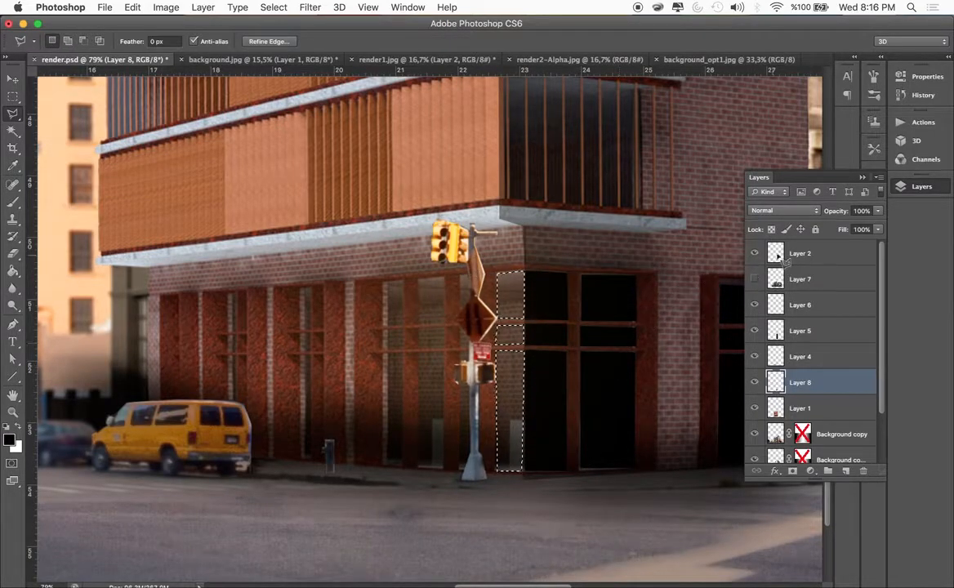
{"action": "left_click", "coordinate": [754, 254]}
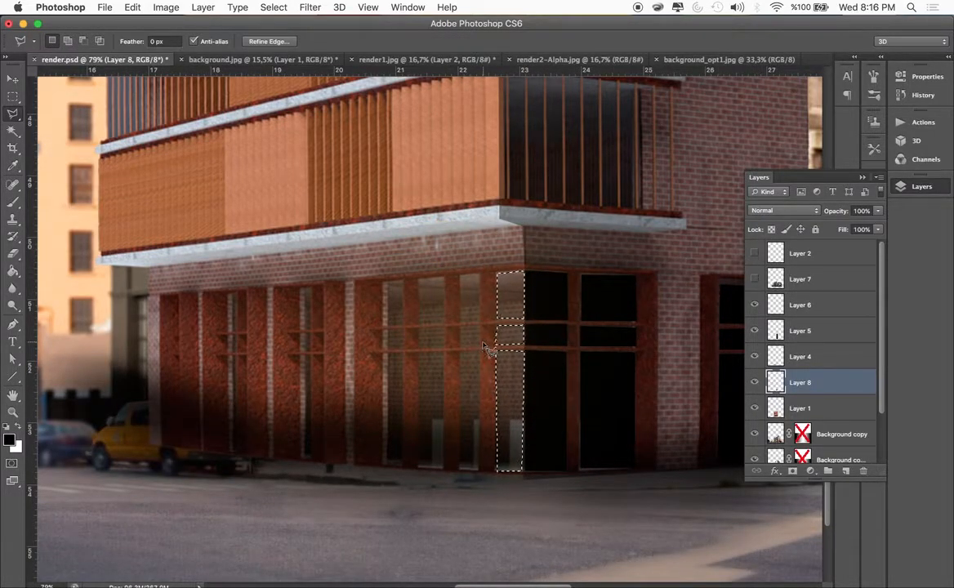
{"action": "key", "text": "shift"}
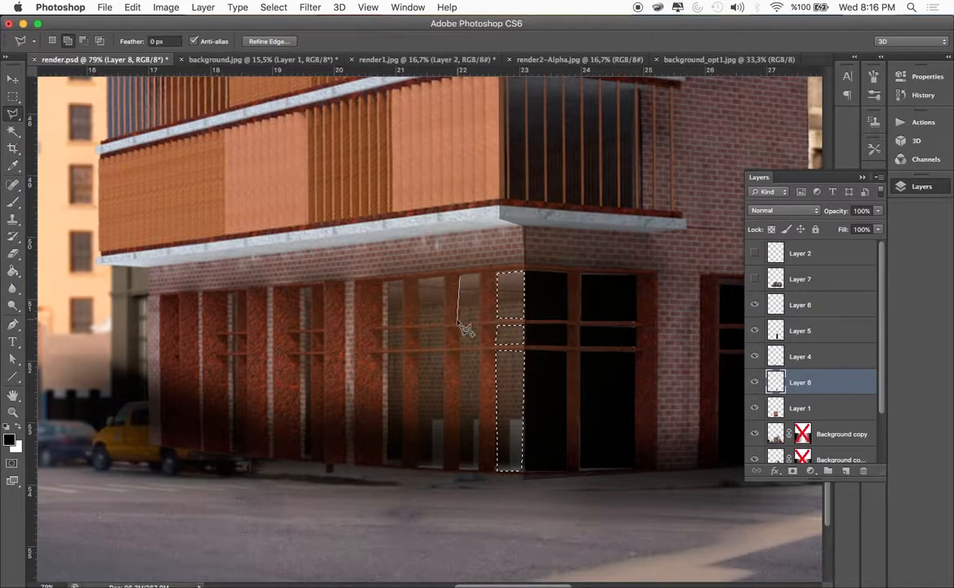
{"action": "left_click", "coordinate": [480, 279]}
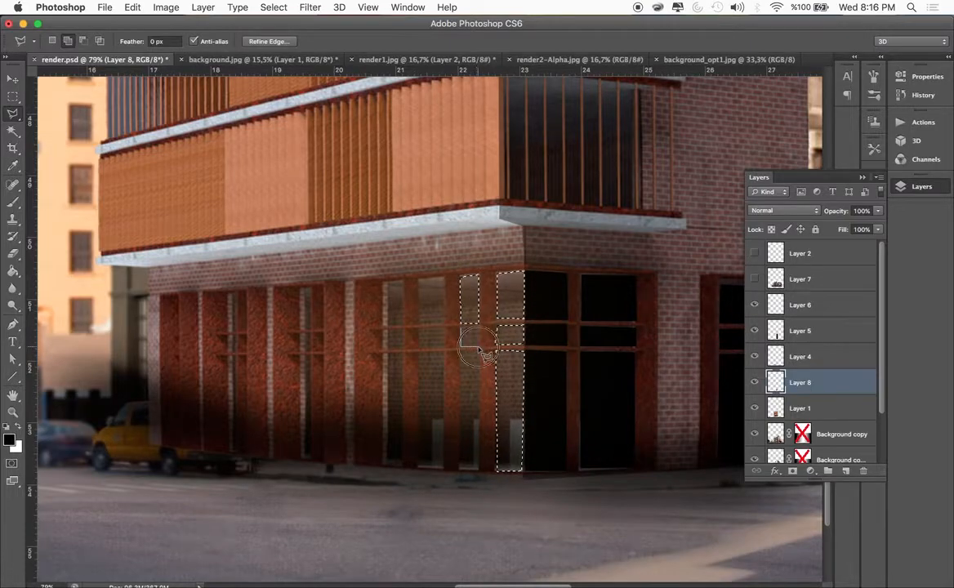
{"action": "left_click", "coordinate": [481, 333]}
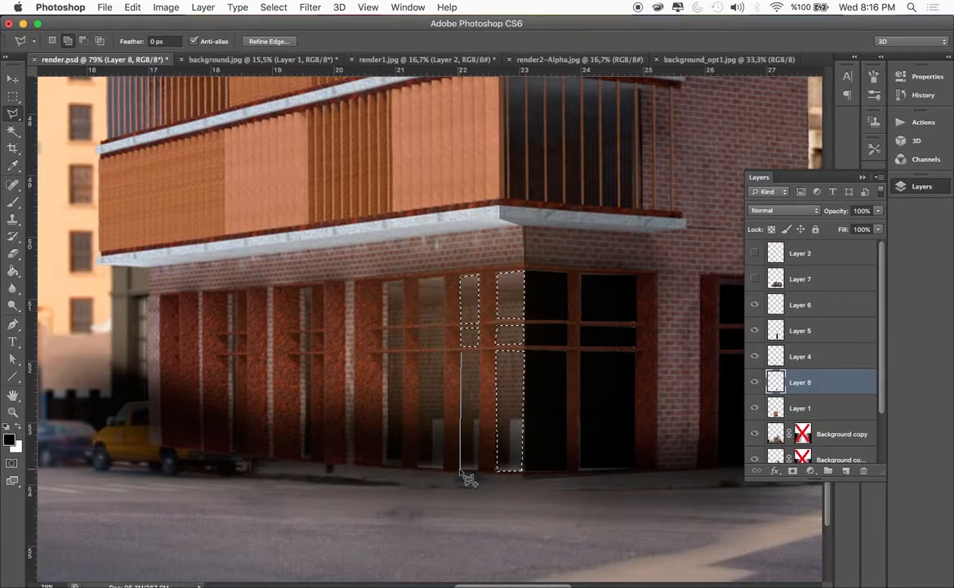
{"action": "left_click", "coordinate": [460, 352]}
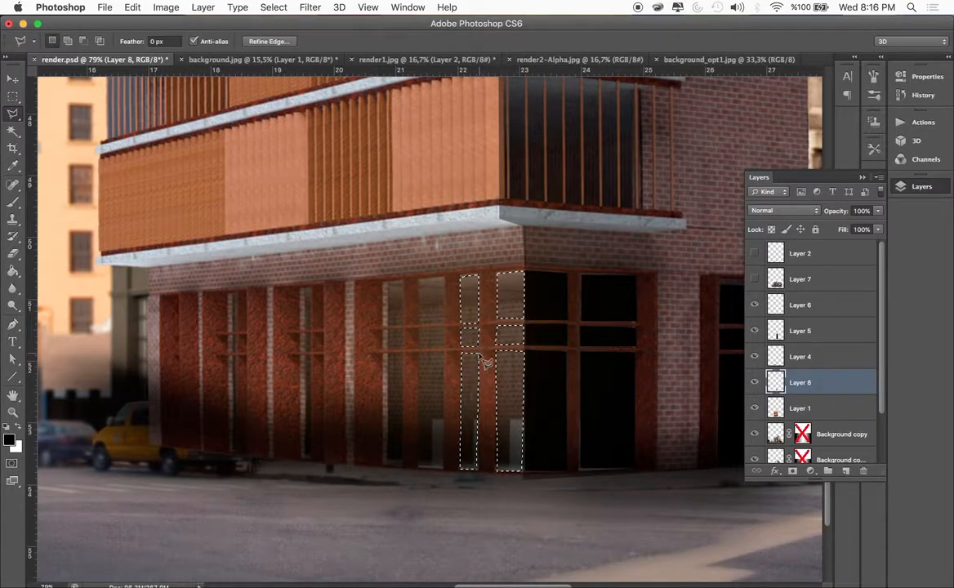
Add the lower, middle and upper panes of the third window left of the corner to the selection with the Polygonal Lasso
{"action": "left_click", "coordinate": [417, 467]}
{"action": "left_click", "coordinate": [417, 354]}
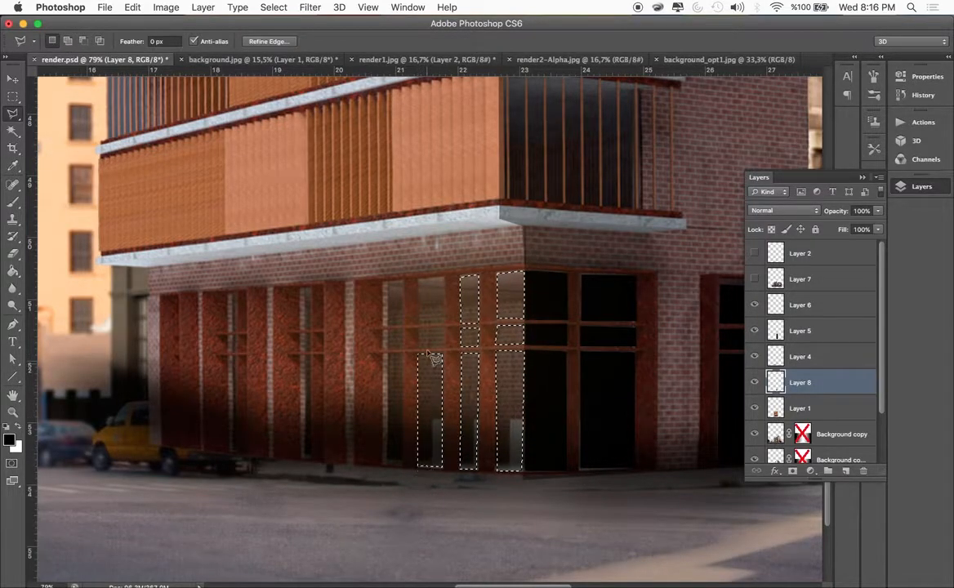
{"action": "left_click", "coordinate": [419, 329]}
{"action": "left_click", "coordinate": [443, 329]}
{"action": "left_click", "coordinate": [419, 349]}
{"action": "left_click", "coordinate": [419, 328]}
{"action": "left_click", "coordinate": [420, 324], "text": "shift"}
{"action": "left_click", "coordinate": [419, 279]}
{"action": "left_click", "coordinate": [443, 277]}
{"action": "left_click", "coordinate": [442, 324]}
{"action": "left_click", "coordinate": [420, 324]}
Add the upper, middle and lower panes of the fourth window left of the corner to the selection
{"action": "left_click", "coordinate": [383, 283], "text": "shift"}
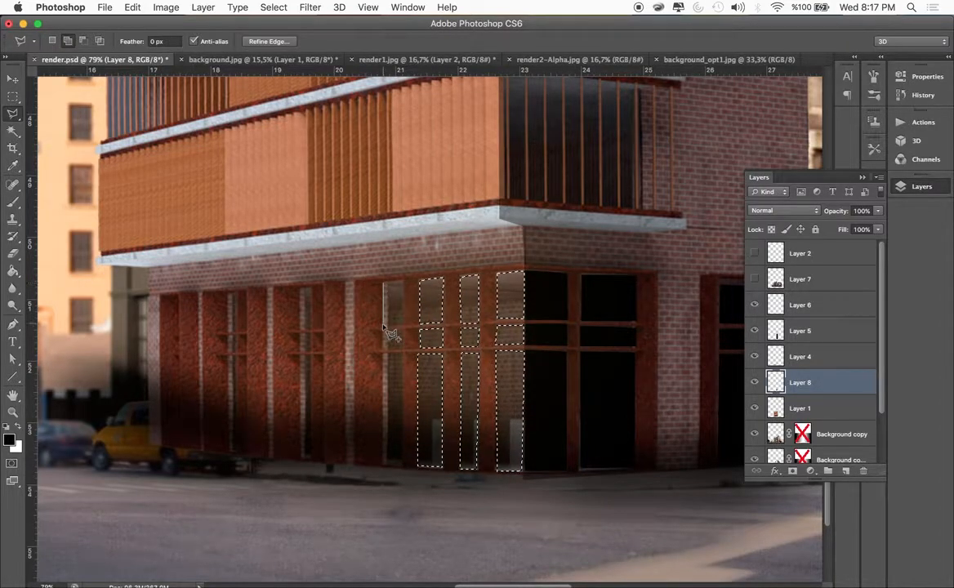
{"action": "left_click", "coordinate": [383, 324]}
{"action": "left_click", "coordinate": [402, 323]}
{"action": "left_click", "coordinate": [401, 282]}
{"action": "left_click", "coordinate": [384, 350], "text": "shift"}
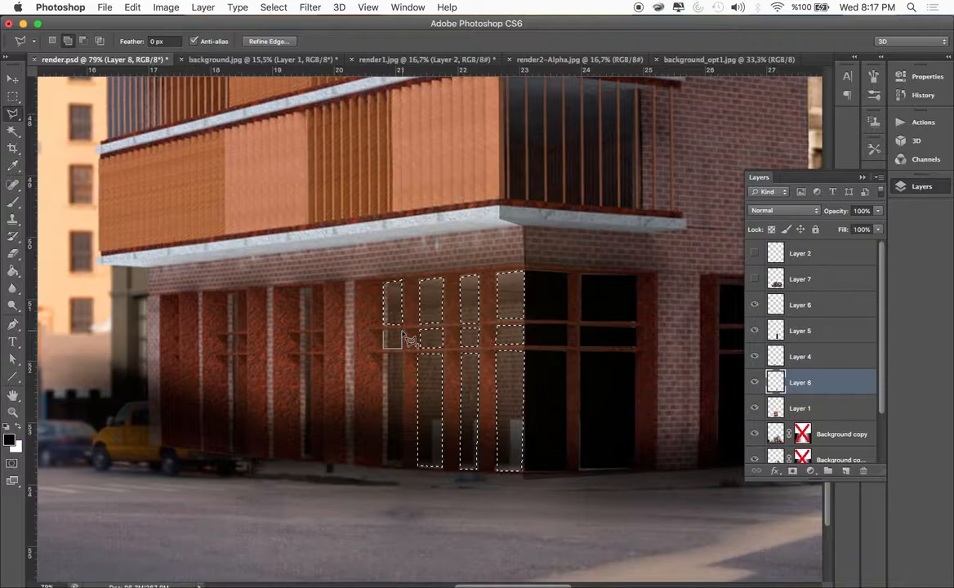
{"action": "double_click", "coordinate": [402, 331]}
{"action": "double_click", "coordinate": [403, 355]}
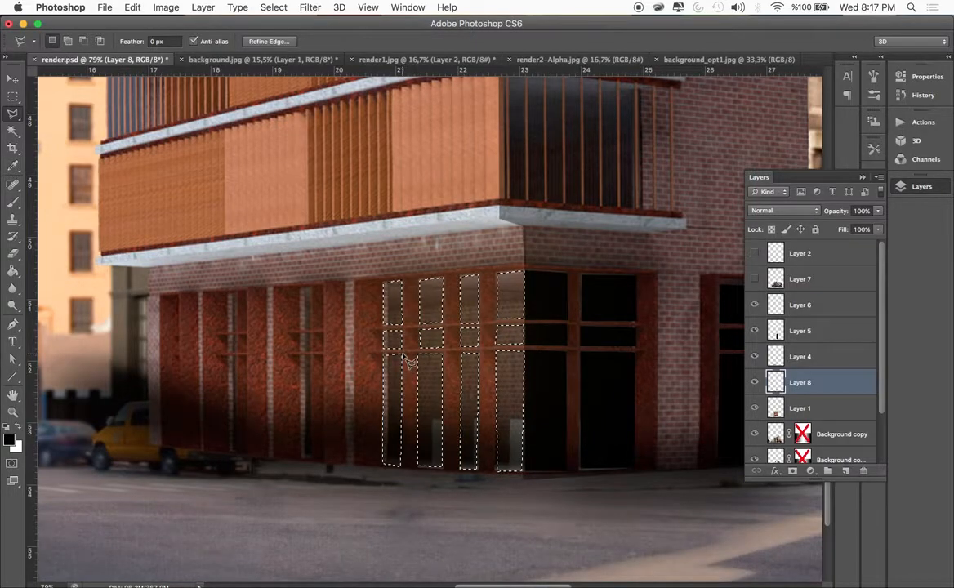
Add the upper, middle and lower panes of the very narrow window farther along the left facade to the selection
{"action": "left_click", "coordinate": [301, 290]}
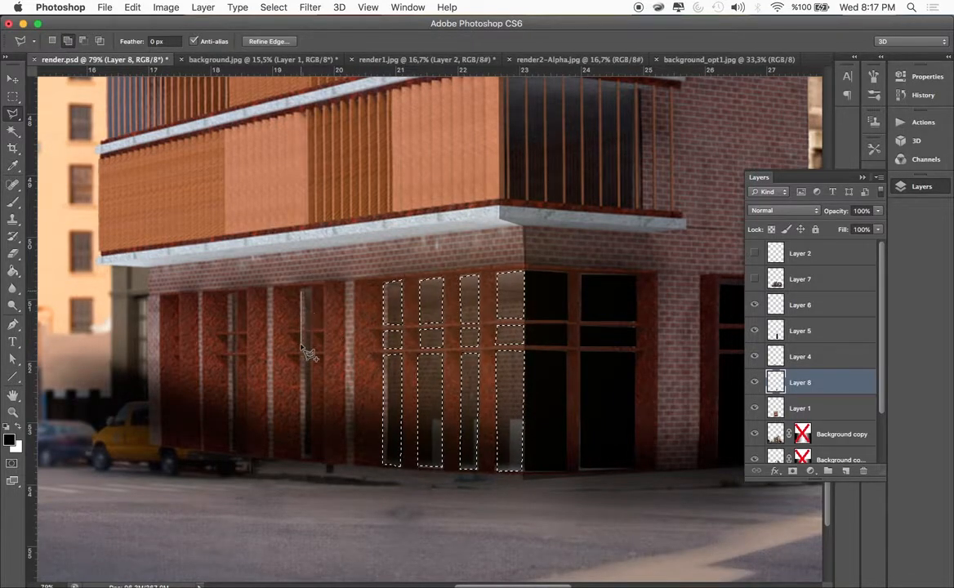
{"action": "left_click", "coordinate": [301, 327]}
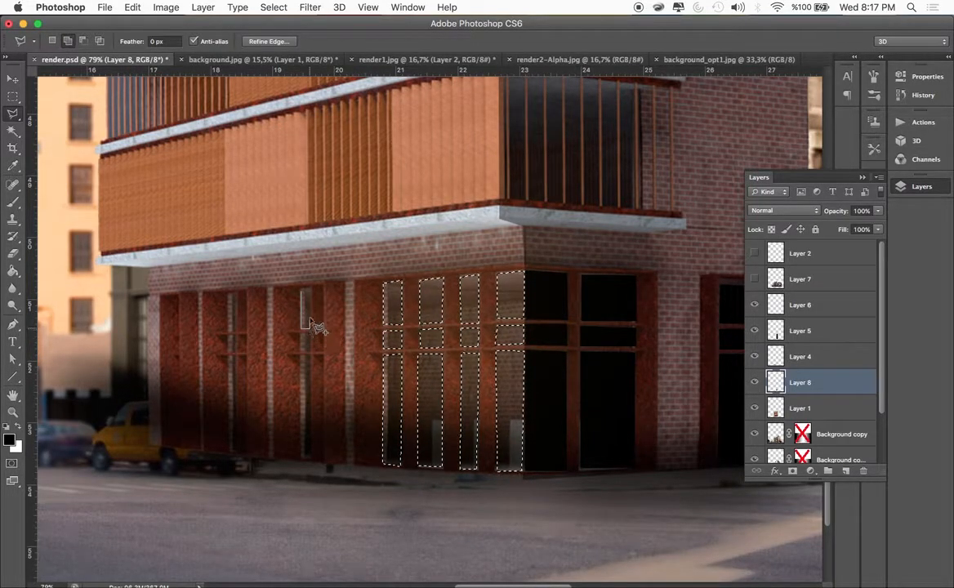
{"action": "double_click", "coordinate": [310, 294]}
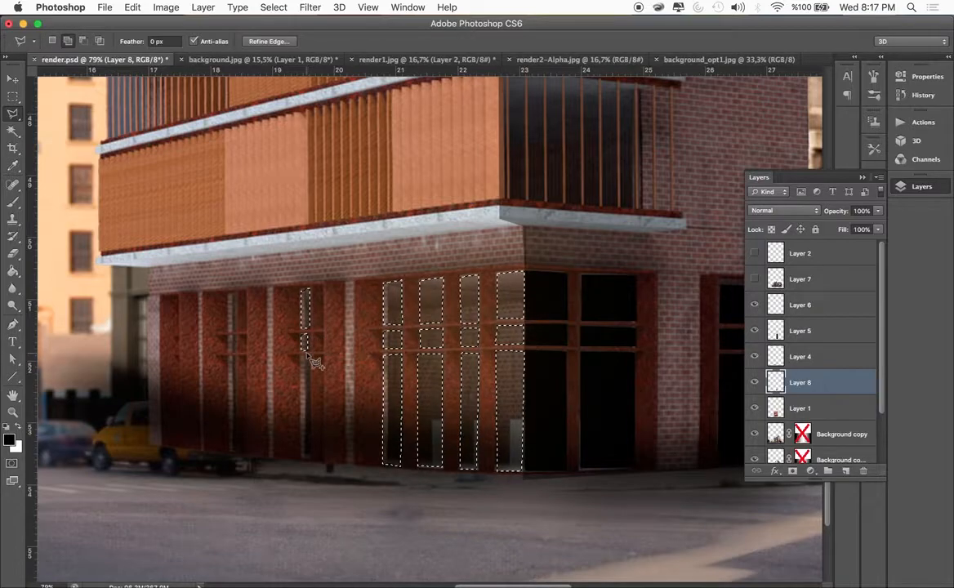
{"action": "left_click", "coordinate": [304, 352]}
{"action": "left_click", "coordinate": [304, 459]}
{"action": "double_click", "coordinate": [308, 354]}
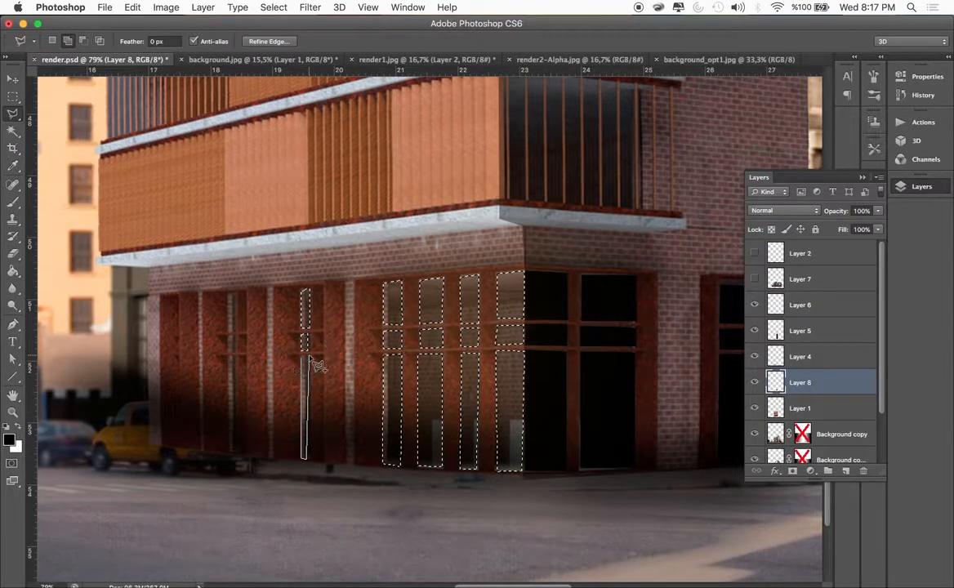
Create a new layer above Layer 8, fill the selected left-facade panes with black using the Paint Bucket, and compare by toggling layer visibility
{"action": "key", "text": "super+j"}
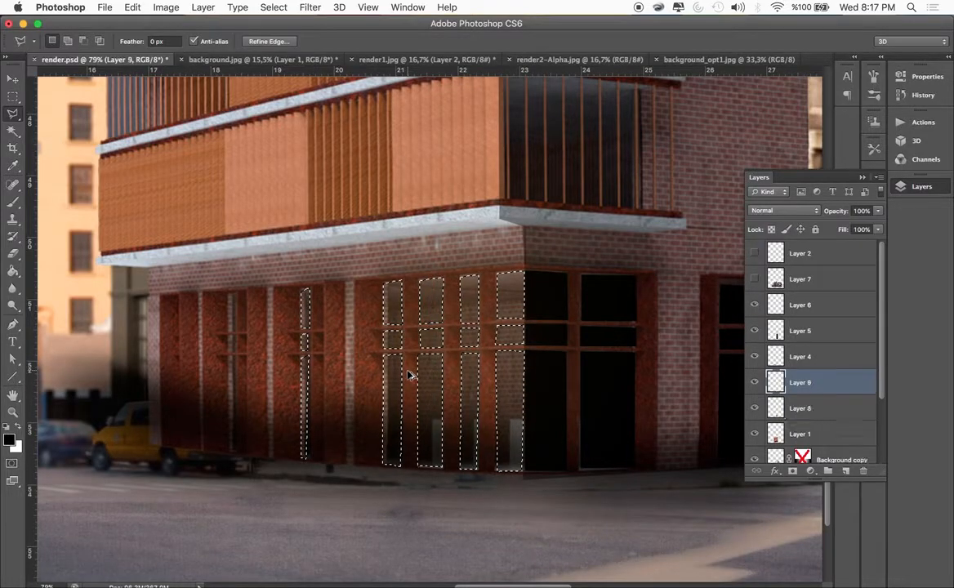
{"action": "left_click", "coordinate": [13, 271]}
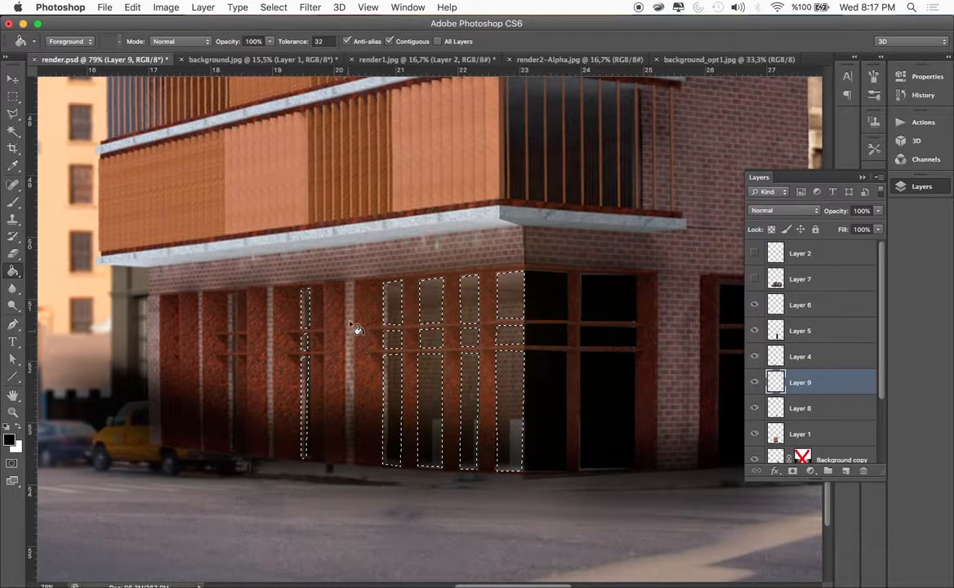
{"action": "left_click", "coordinate": [395, 316]}
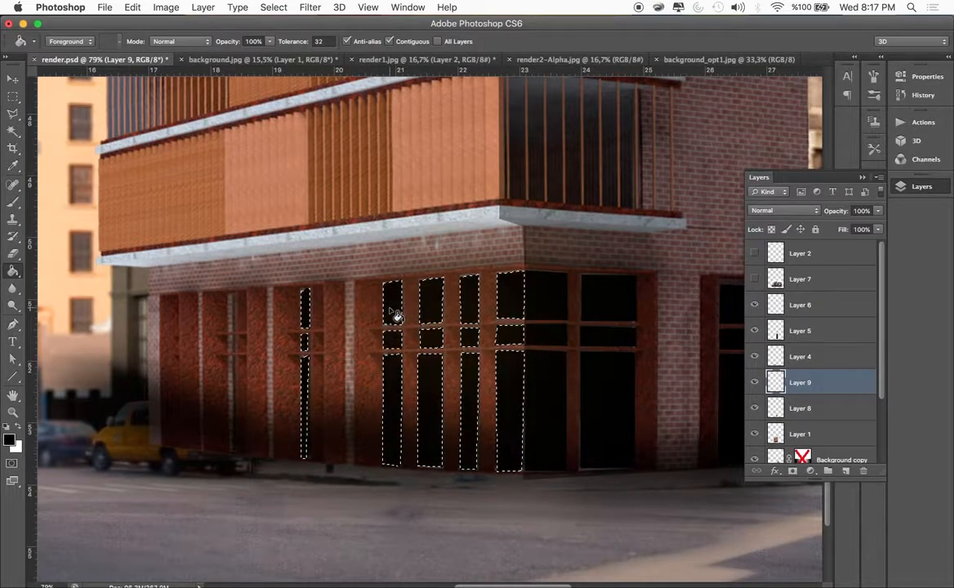
{"action": "left_click", "coordinate": [755, 383]}
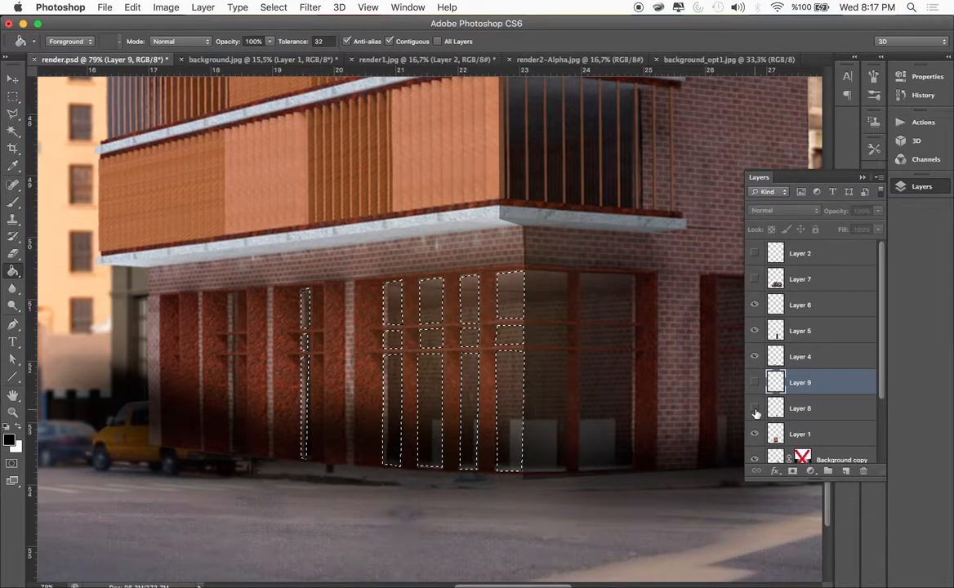
{"action": "left_click", "coordinate": [754, 383]}
Show the street-corner photo on Layer 7, make it the active layer, and clear the window-pane selection
{"action": "key", "text": "v"}
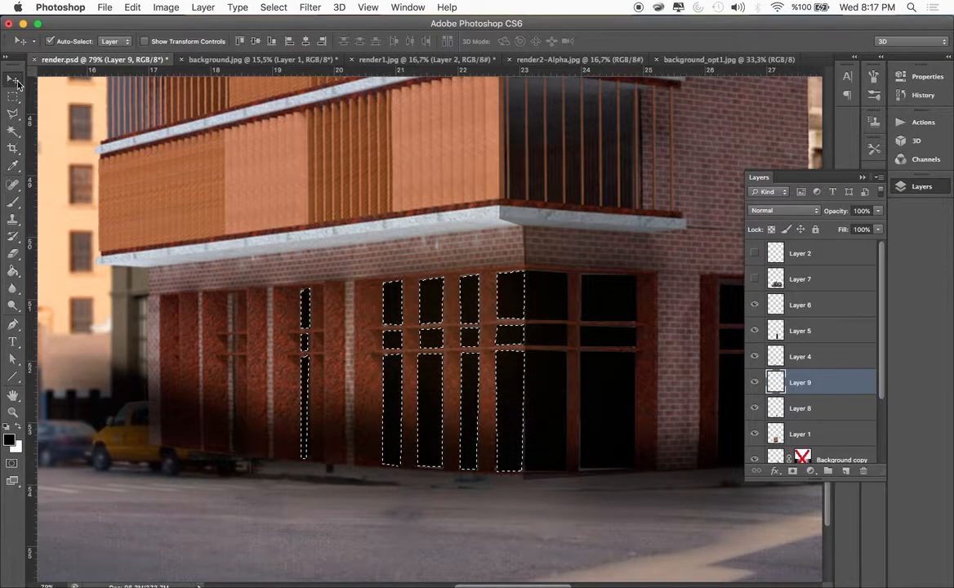
{"action": "left_click", "coordinate": [754, 279]}
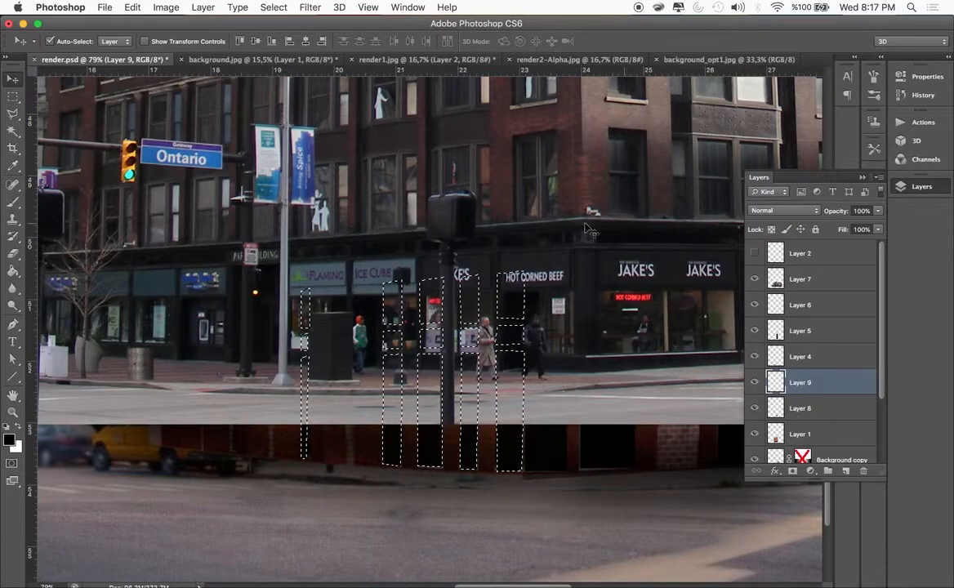
{"action": "scroll", "coordinate": [585, 228], "scroll_direction": "down", "scroll_amount": 2}
{"action": "scroll", "coordinate": [585, 229], "scroll_direction": "down", "scroll_amount": 5}
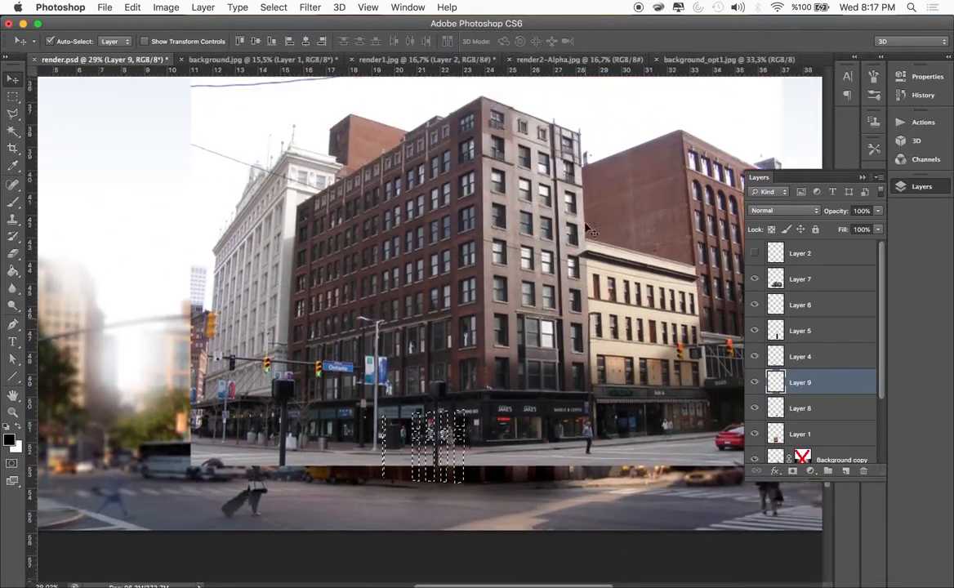
{"action": "left_click", "coordinate": [527, 263]}
{"action": "key", "text": "ctrl+t"}
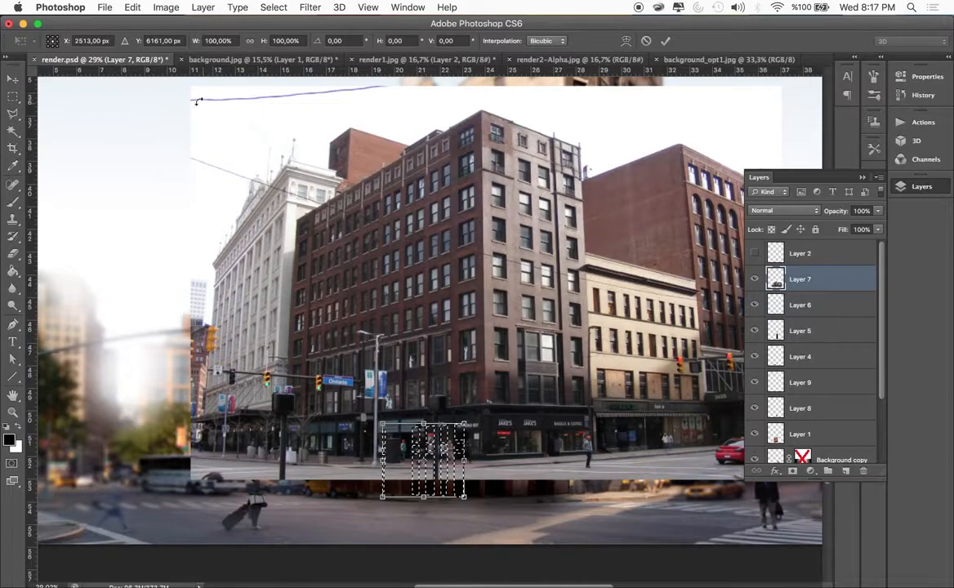
{"action": "key", "text": "Return"}
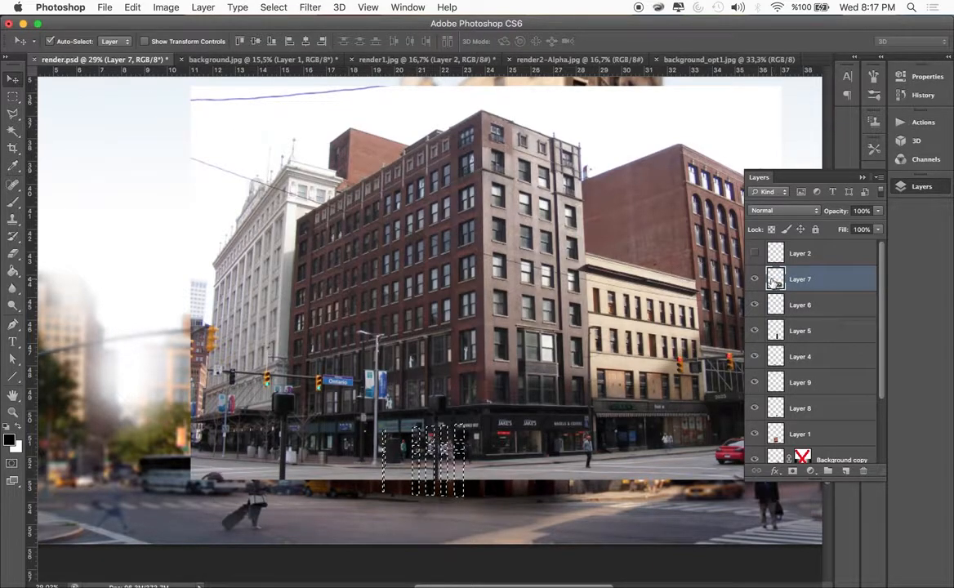
{"action": "key", "text": "ctrl+t"}
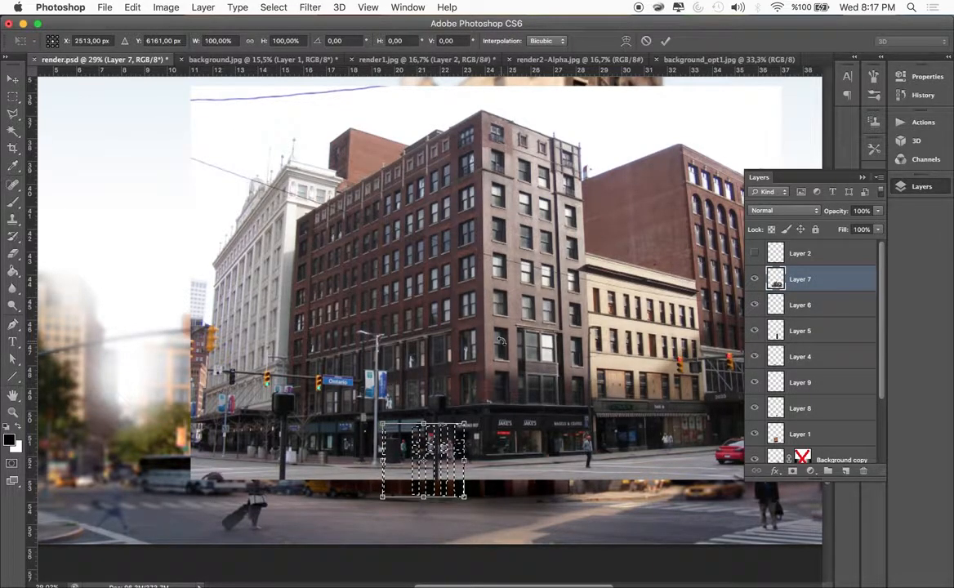
{"action": "key", "text": "Return"}
{"action": "key", "text": "ctrl+d"}
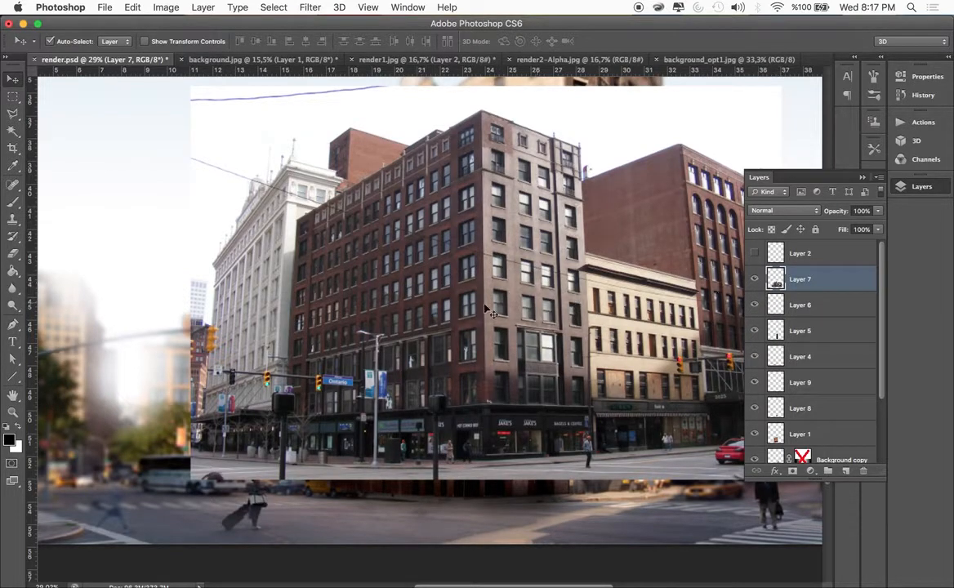
Scale the Layer 7 photo proportionally to 40.53% with Free Transform and place it over the building's ground floor
{"action": "key", "text": "cmd+t"}
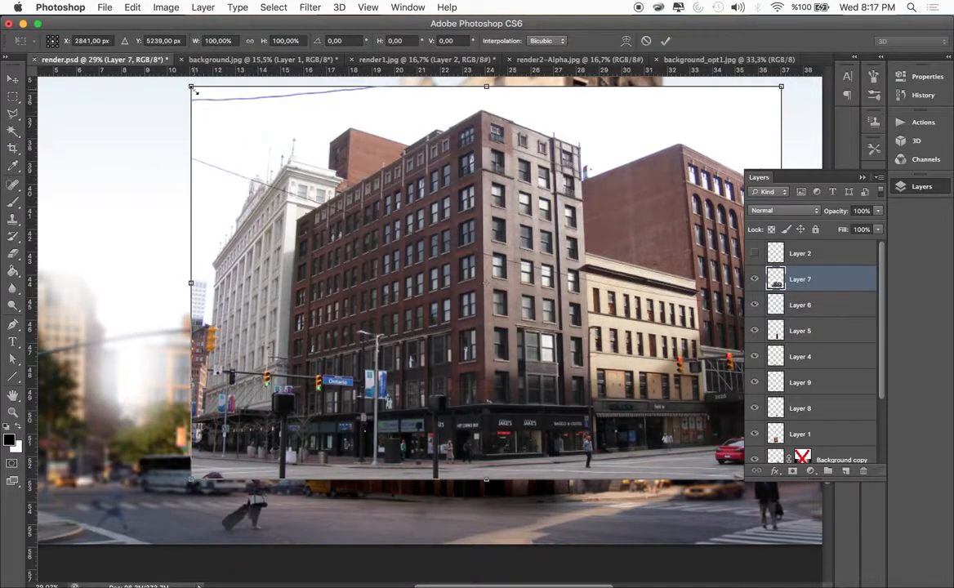
{"action": "left_click_drag", "start_coordinate": [190, 86], "coordinate": [533, 315]}
{"action": "left_click_drag", "start_coordinate": [645, 374], "coordinate": [430, 414]}
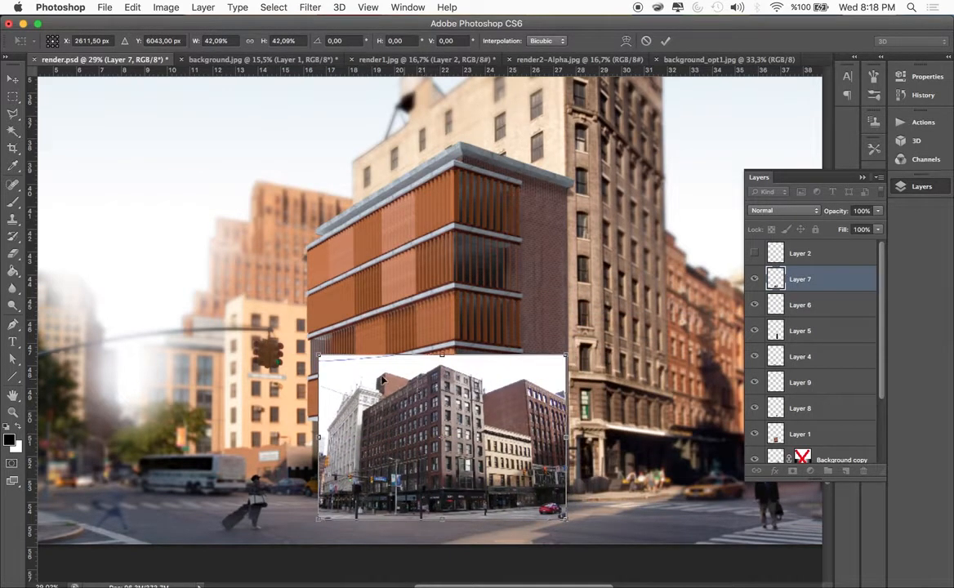
{"action": "left_click_drag", "start_coordinate": [319, 356], "coordinate": [328, 362]}
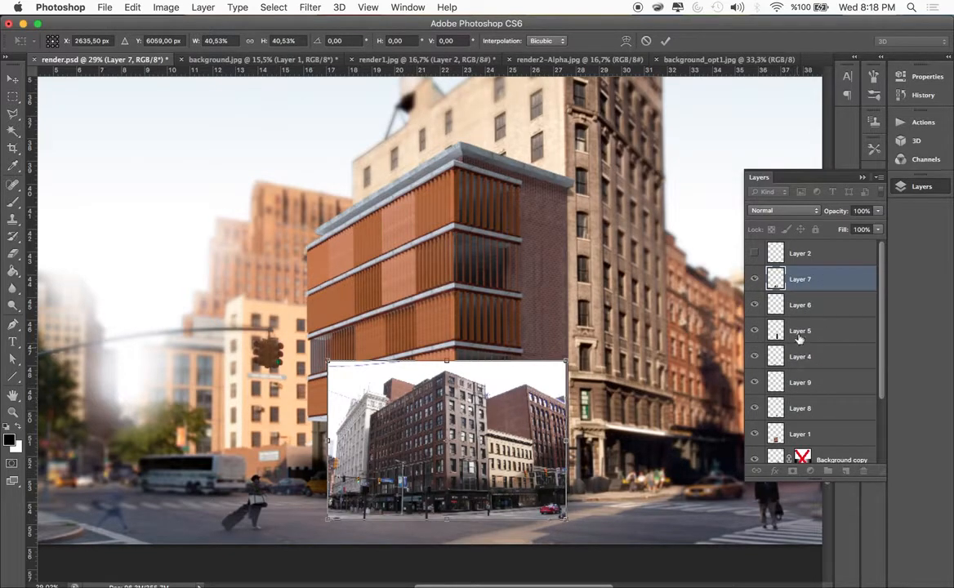
{"action": "key", "text": "Return"}
Reorder Layer 7 between Layer 8 and Layer 1 and position its photo behind the black panes of the brick facade
{"action": "left_click_drag", "start_coordinate": [801, 283], "coordinate": [791, 423]}
{"action": "left_click_drag", "start_coordinate": [525, 400], "coordinate": [530, 395]}
{"action": "key", "text": "super+z"}
{"action": "left_click_drag", "start_coordinate": [389, 413], "coordinate": [451, 419]}
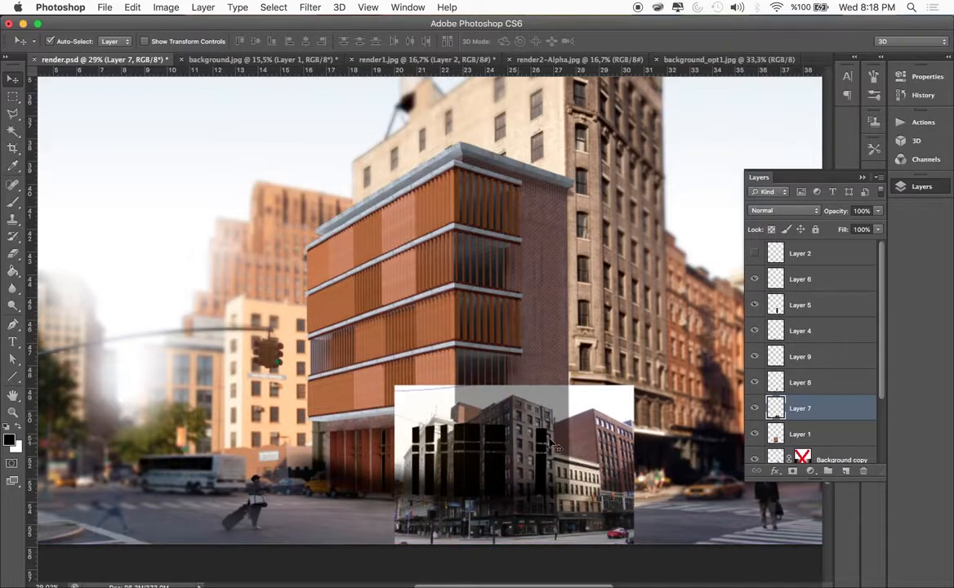
Load Layer 8's panes as a selection and copy that area of the Layer 7 photo to a new layer
{"action": "left_click", "coordinate": [777, 382], "text": "ctrl"}
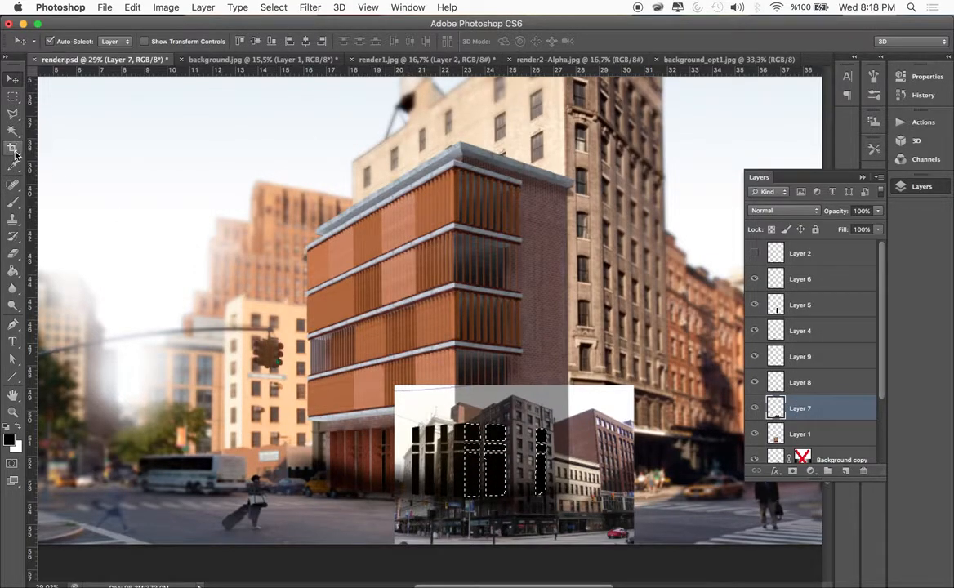
{"action": "key", "text": "m"}
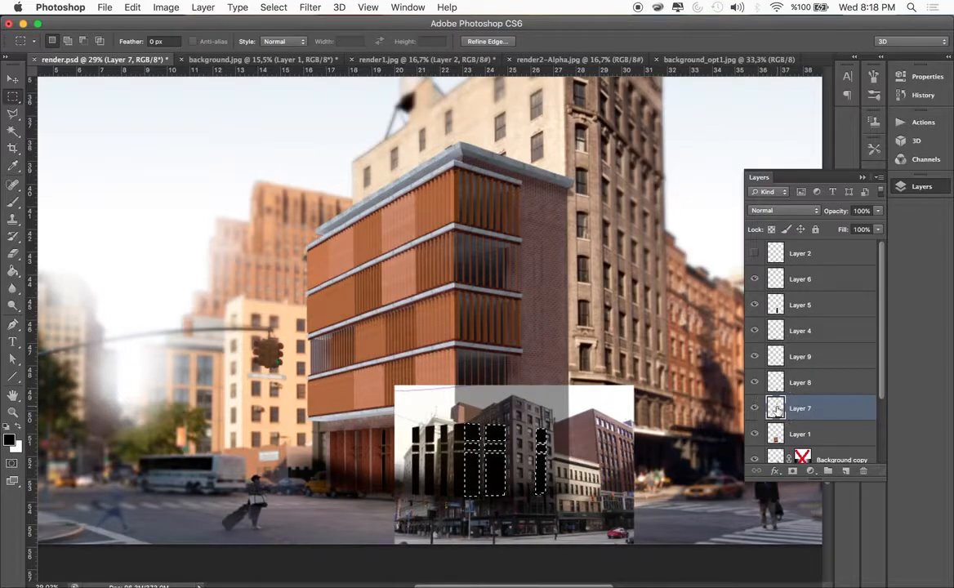
{"action": "right_click", "coordinate": [497, 437]}
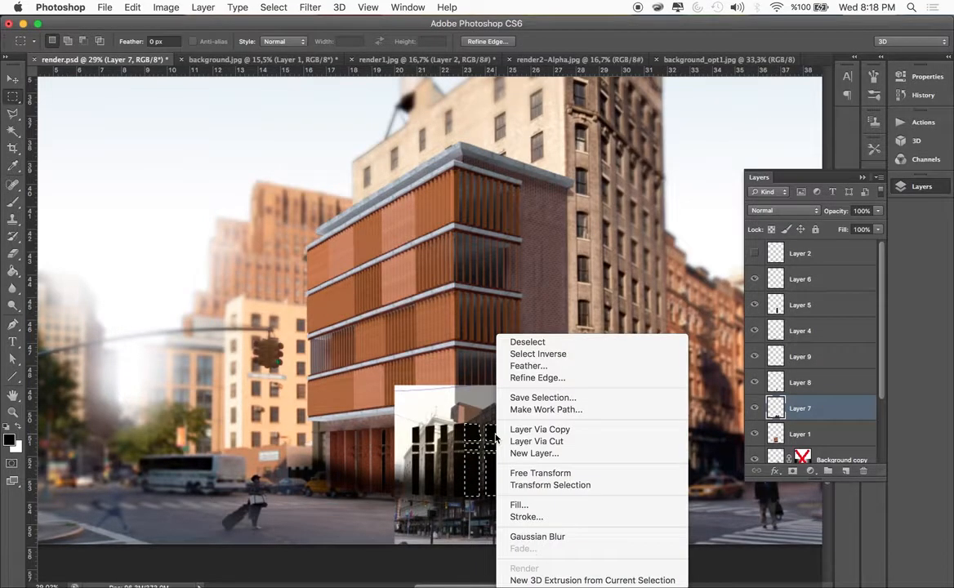
{"action": "left_click", "coordinate": [540, 429]}
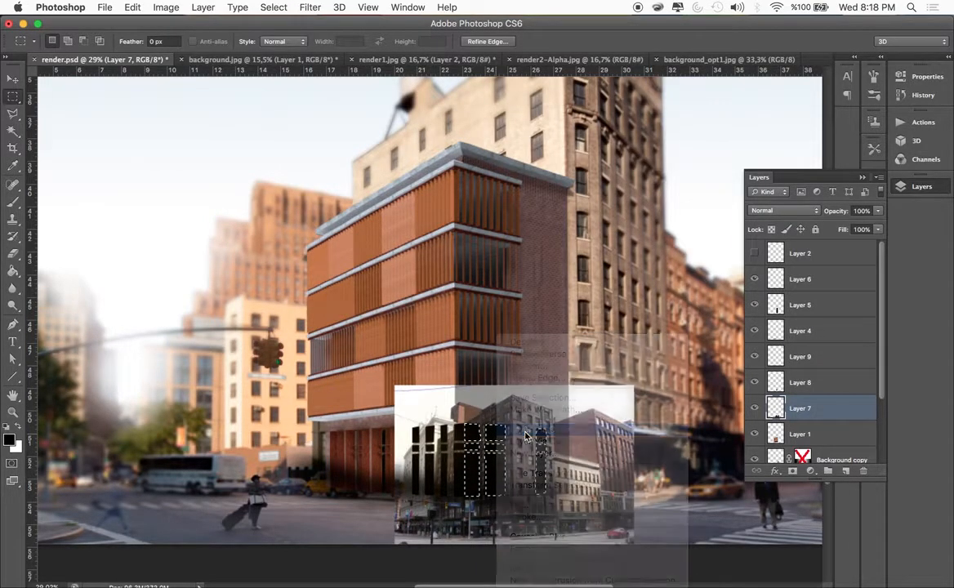
Move the Layer 7 photo over to the building's glazed storefront facade, behind its remaining black panes
{"action": "key", "text": "v"}
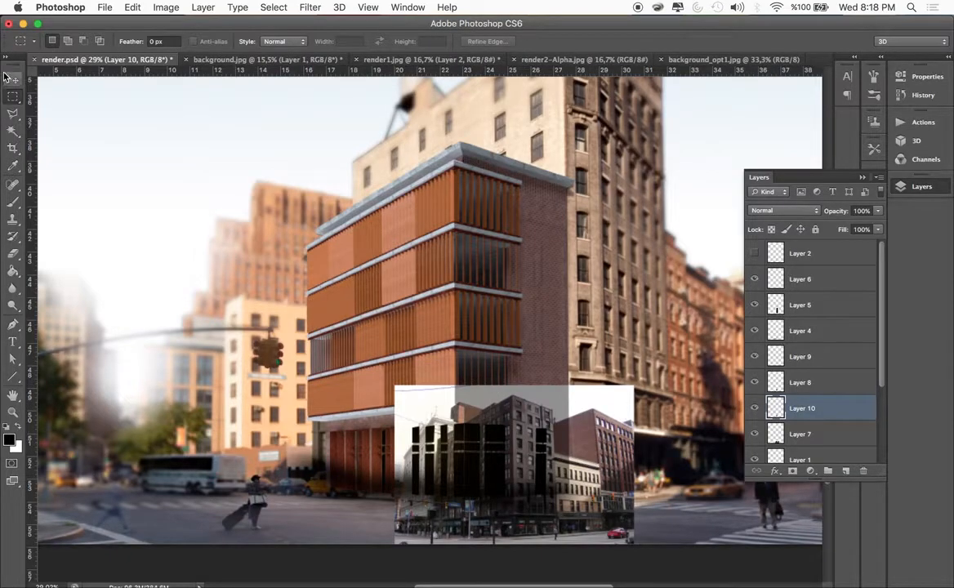
{"action": "left_click_drag", "start_coordinate": [600, 490], "coordinate": [448, 483]}
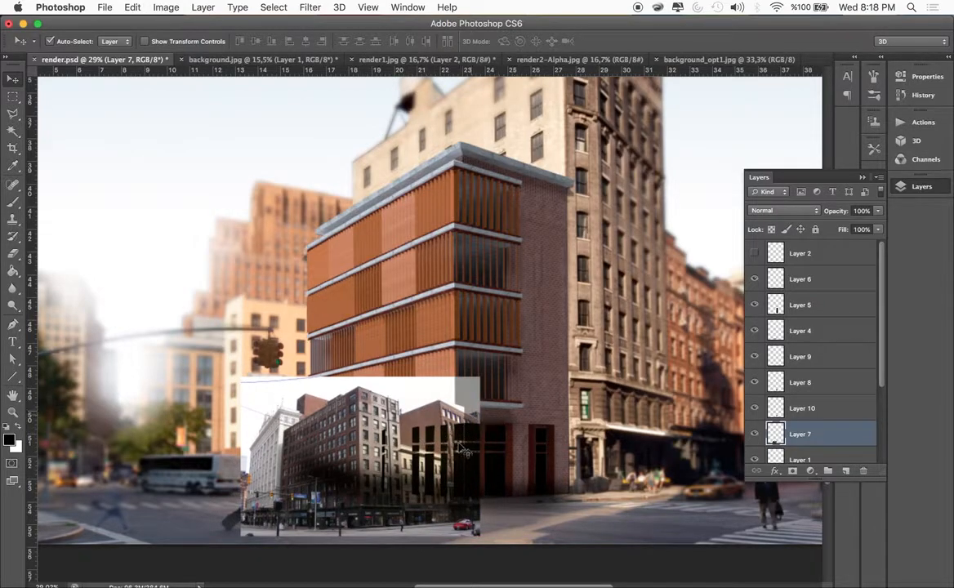
{"action": "left_click_drag", "start_coordinate": [407, 413], "coordinate": [409, 411]}
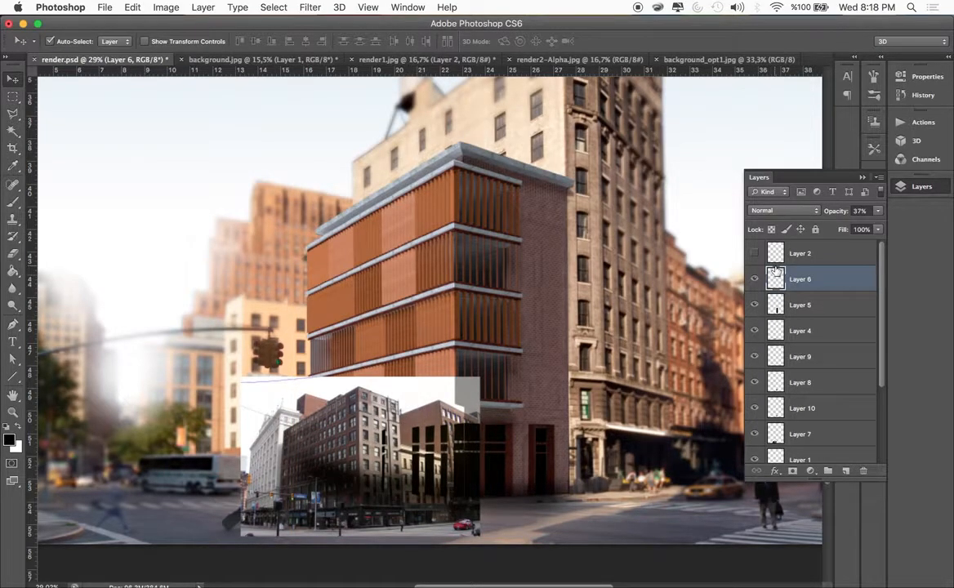
Load the black panes of the glazed storefront facade as a selection and copy that area of the Layer 7 photo to a new layer
{"action": "left_click", "coordinate": [776, 385]}
{"action": "left_click", "coordinate": [777, 384], "text": "super"}
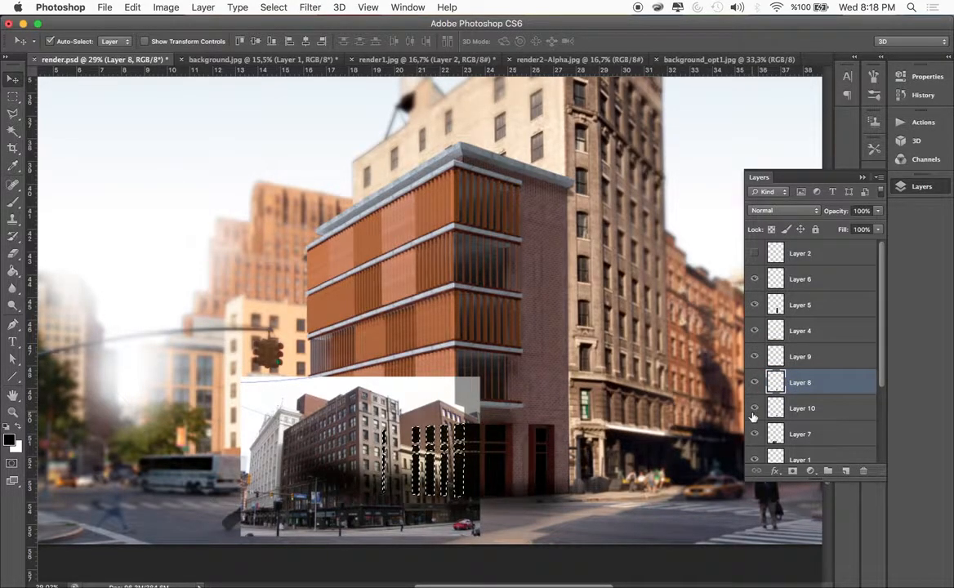
{"action": "left_click", "coordinate": [796, 433]}
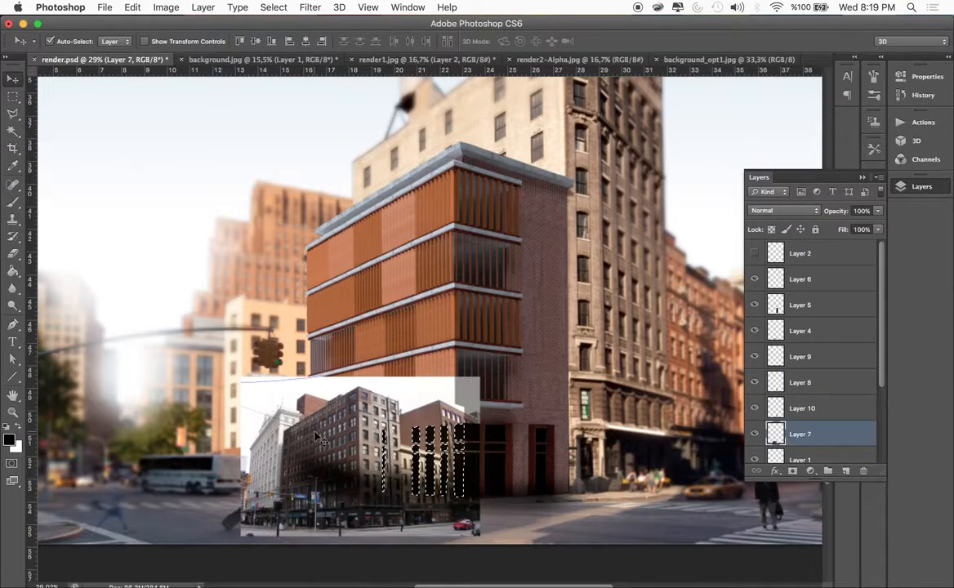
{"action": "left_click", "coordinate": [12, 96]}
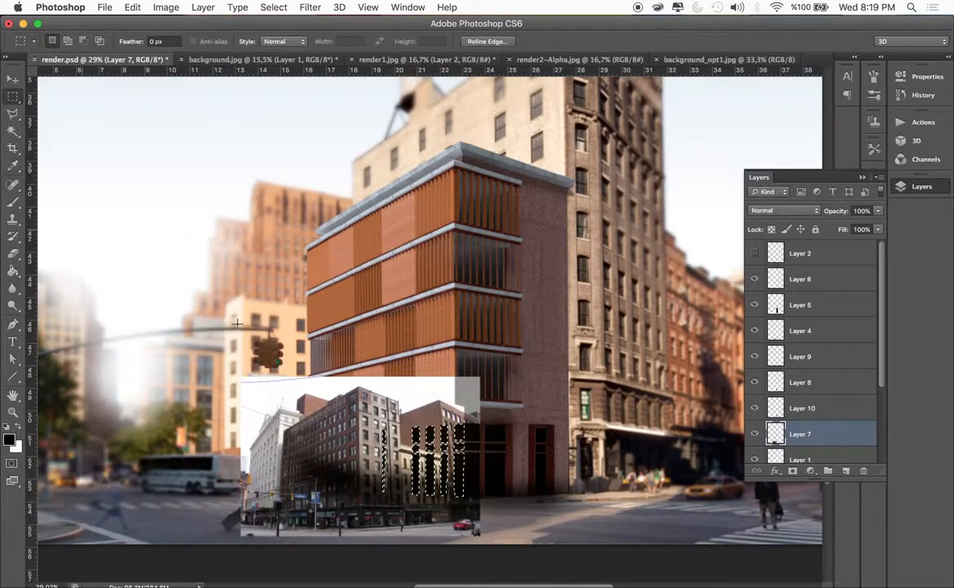
{"action": "right_click", "coordinate": [432, 445]}
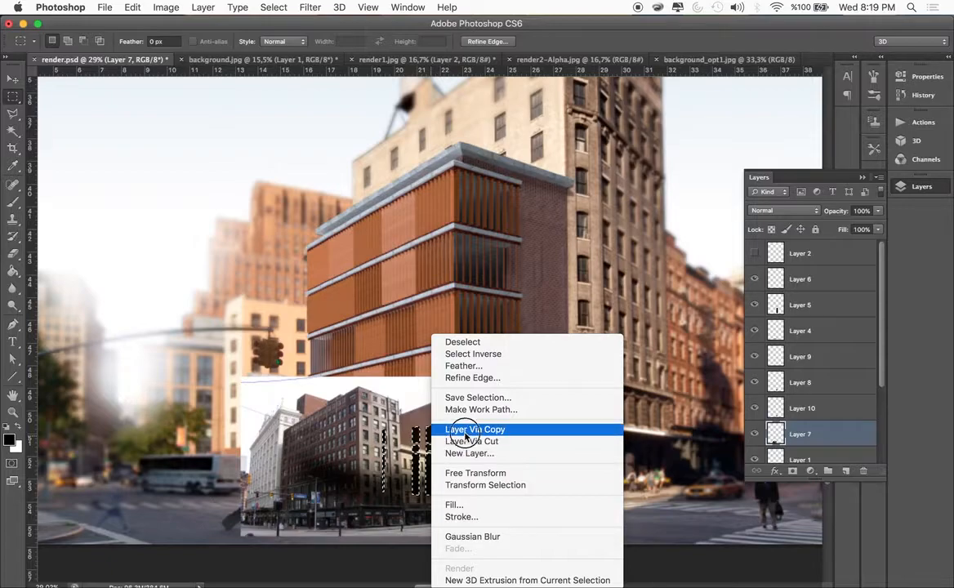
{"action": "left_click", "coordinate": [465, 430]}
{"action": "left_click", "coordinate": [754, 434]}
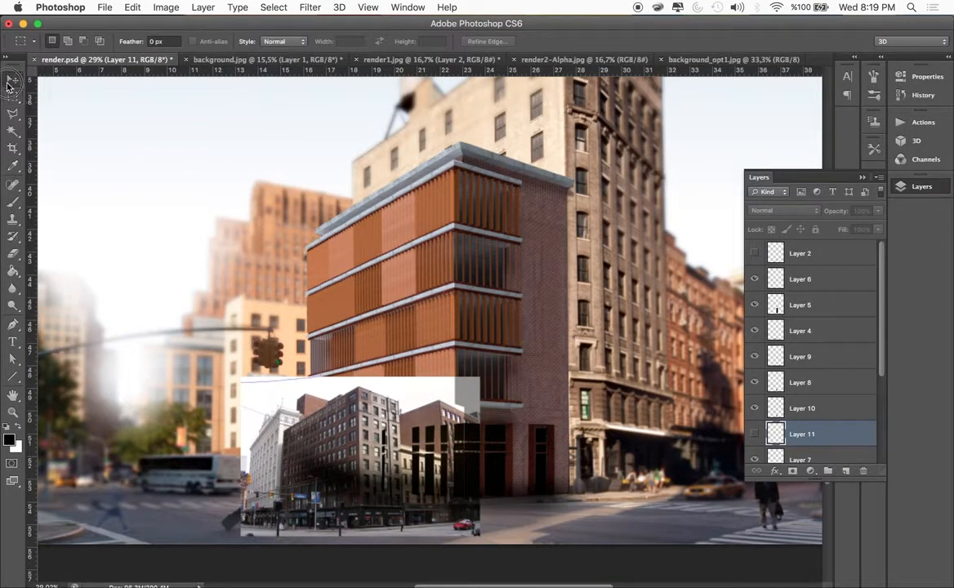
{"action": "left_click", "coordinate": [12, 79]}
{"action": "left_click", "coordinate": [754, 434]}
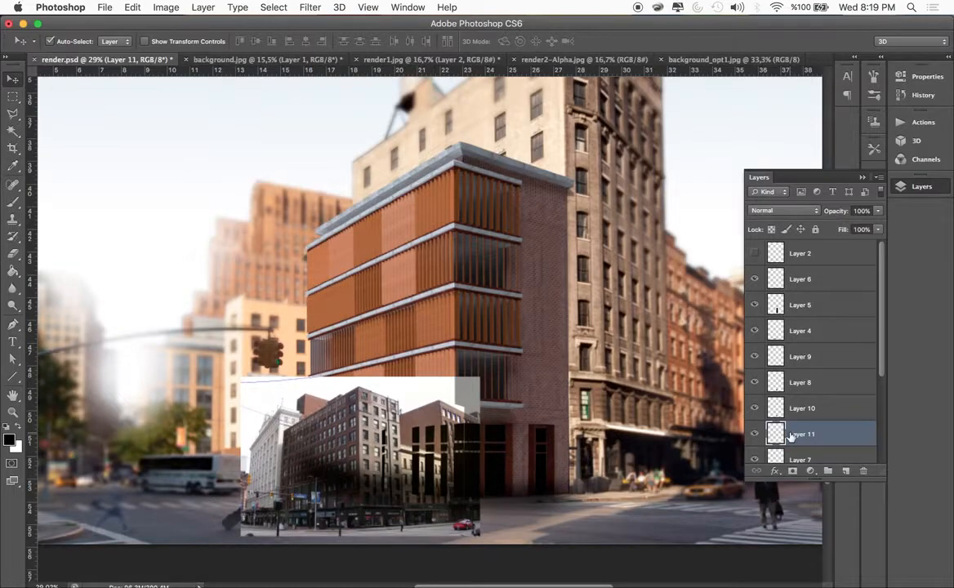
Delete Layer 7 with the street-corner photo
{"action": "scroll", "coordinate": [790, 433], "scroll_direction": "down", "scroll_amount": 2}
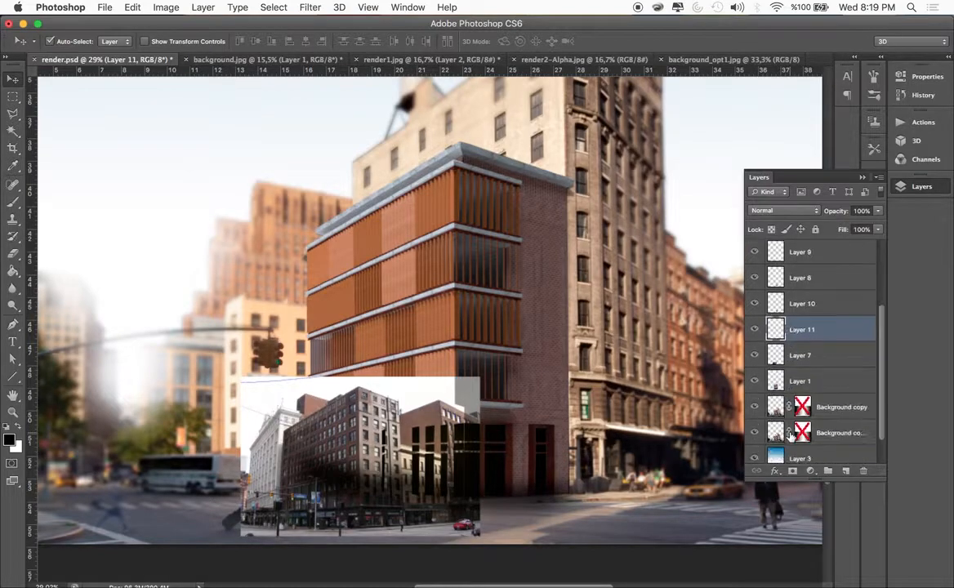
{"action": "left_click", "coordinate": [754, 356]}
{"action": "left_click", "coordinate": [798, 361]}
{"action": "key", "text": "Delete"}
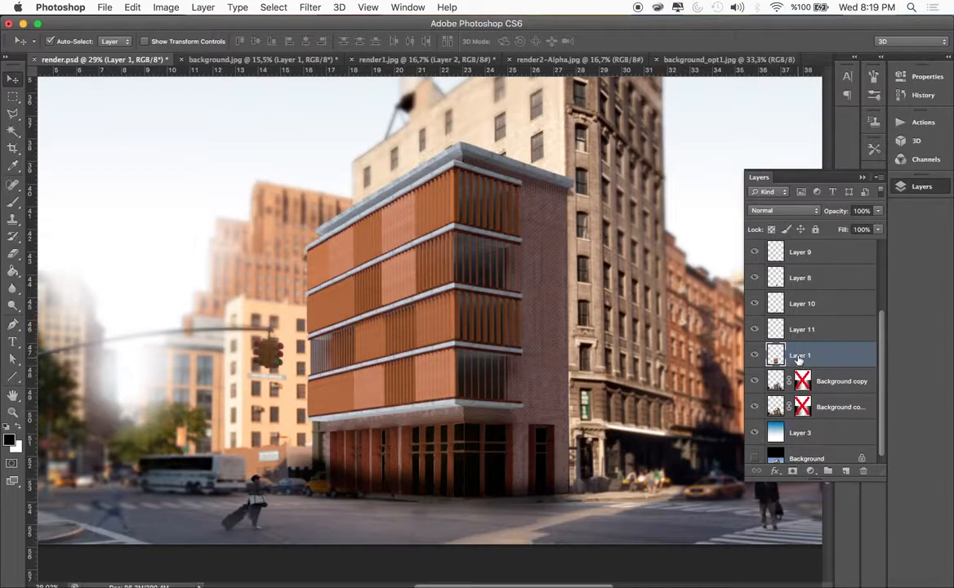
Identify Layer 8 by its black panes on the brick facade and remove it from above the copied photo detail
{"action": "left_click", "coordinate": [755, 280]}
{"action": "left_click", "coordinate": [755, 279]}
{"action": "left_click", "coordinate": [777, 280]}
{"action": "left_click", "coordinate": [756, 278]}
{"action": "left_click", "coordinate": [755, 278]}
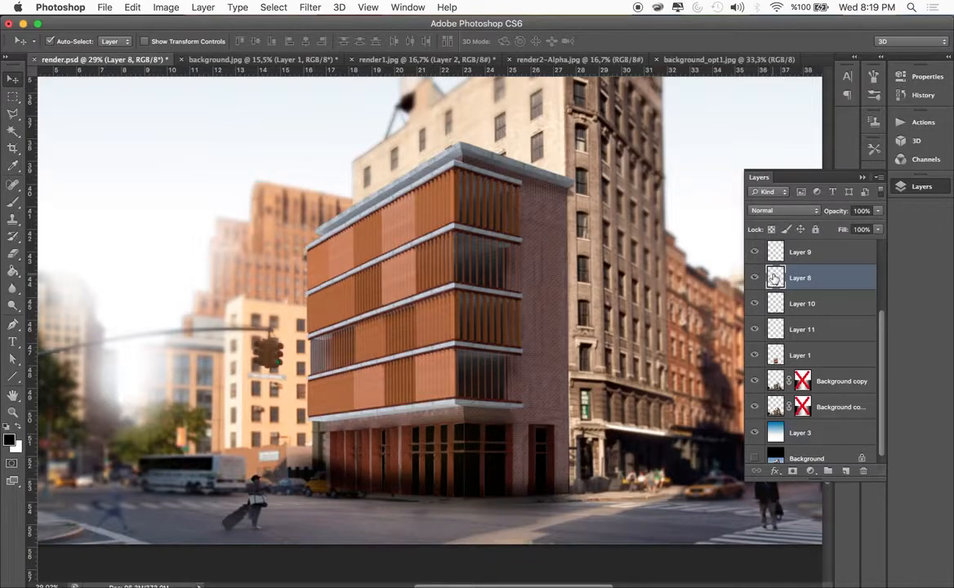
{"action": "key", "text": "ctrl+e"}
Check Layer 9's black storefront panes and remove that layer from above the copied photo detail
{"action": "scroll", "coordinate": [759, 277], "scroll_direction": "up", "scroll_amount": 1}
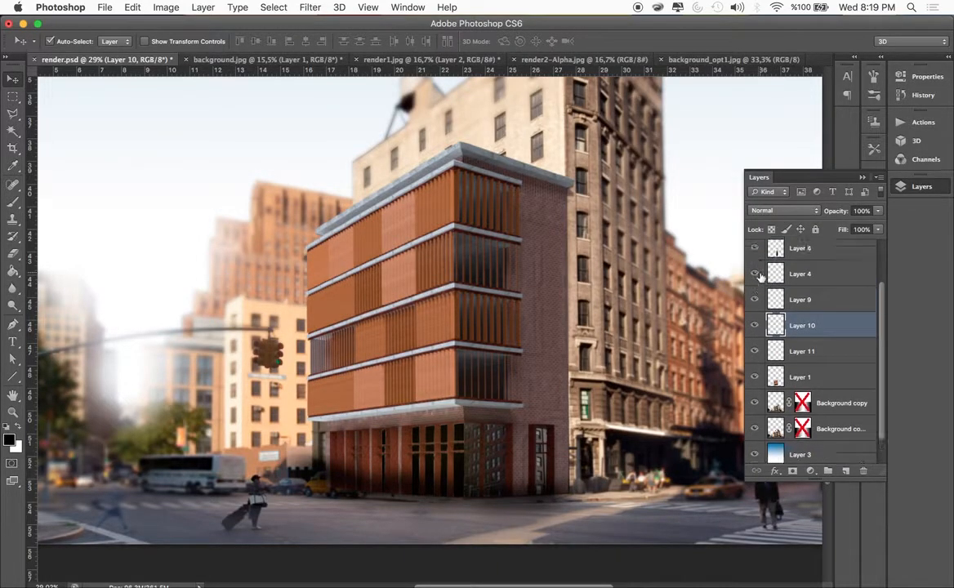
{"action": "left_click", "coordinate": [755, 298]}
{"action": "left_click", "coordinate": [755, 299]}
{"action": "left_click", "coordinate": [784, 302]}
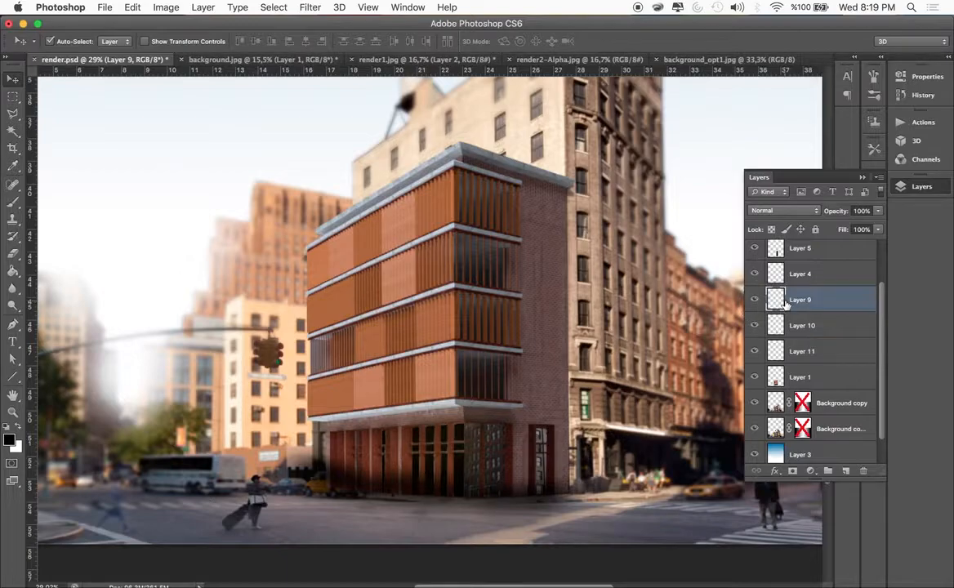
{"action": "key", "text": "ctrl+e"}
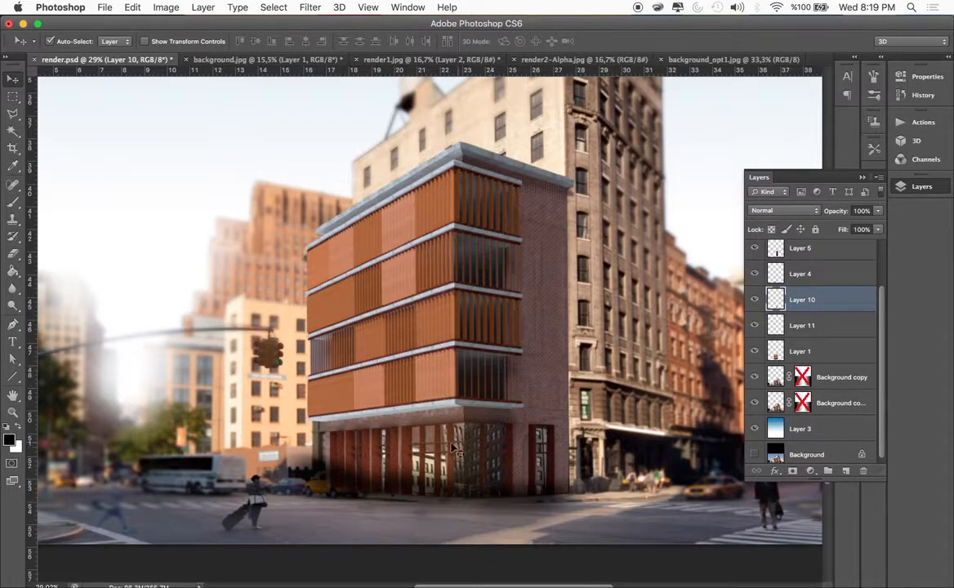
Lower the opacity of Layer 10 to 21% and of Layer 11 to 20%
{"action": "left_click", "coordinate": [877, 211]}
{"action": "left_click_drag", "start_coordinate": [877, 223], "coordinate": [833, 231]}
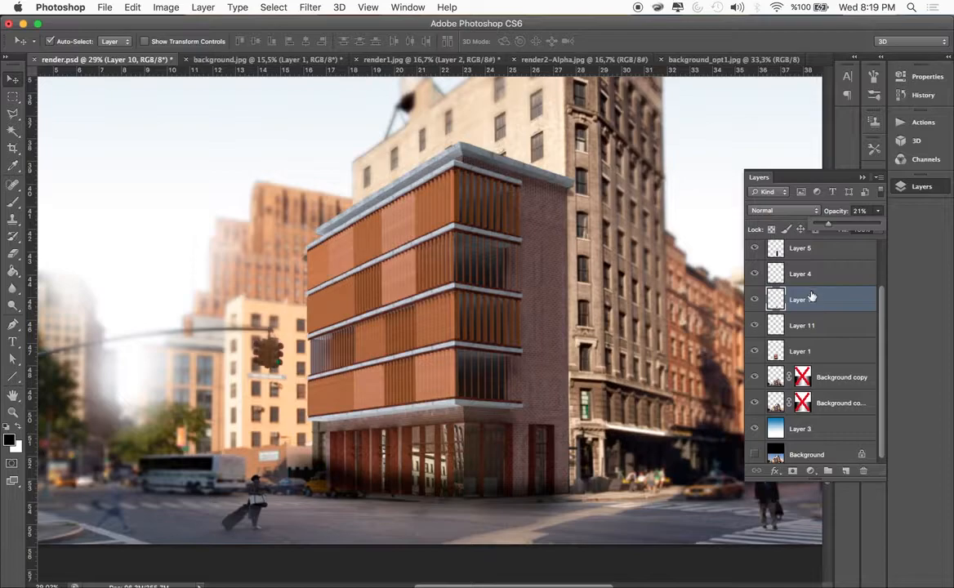
{"action": "left_click", "coordinate": [817, 325]}
{"action": "left_click_drag", "start_coordinate": [867, 223], "coordinate": [832, 229]}
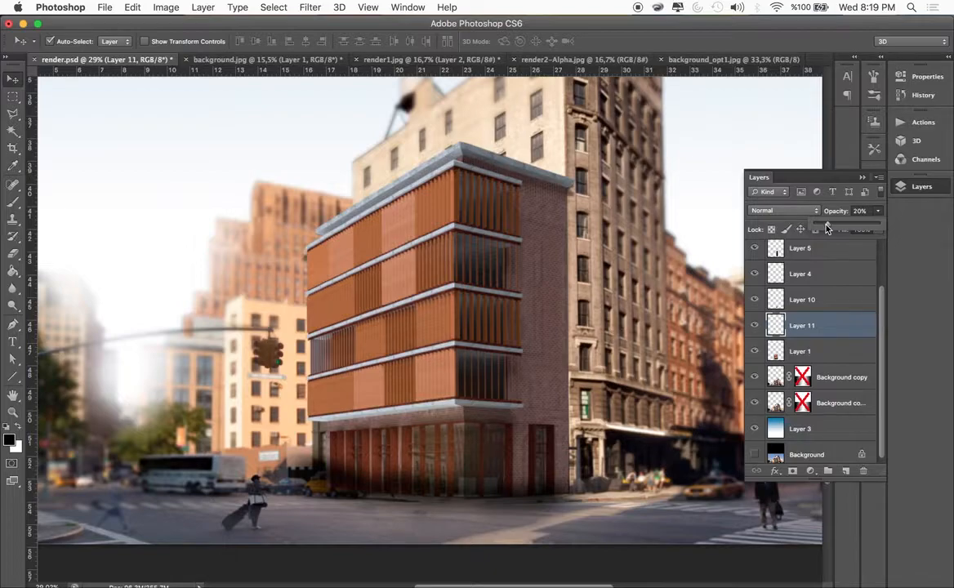
{"action": "left_click", "coordinate": [789, 352]}
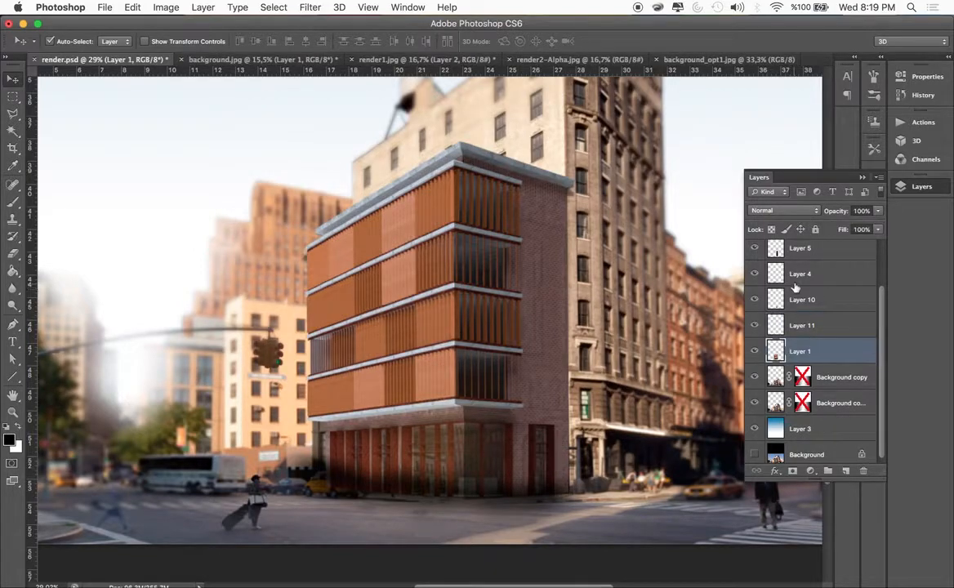
Raise the brightness and contrast of Layer 10 strongly with a Brightness/Contrast adjustment
{"action": "left_click", "coordinate": [800, 298]}
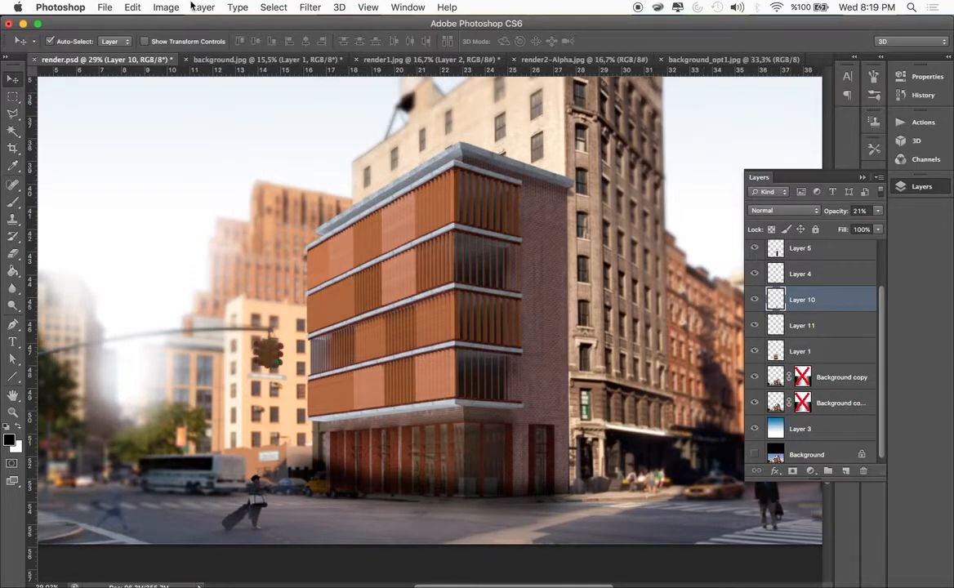
{"action": "left_click", "coordinate": [156, 9]}
{"action": "mouse_move", "coordinate": [178, 48]}
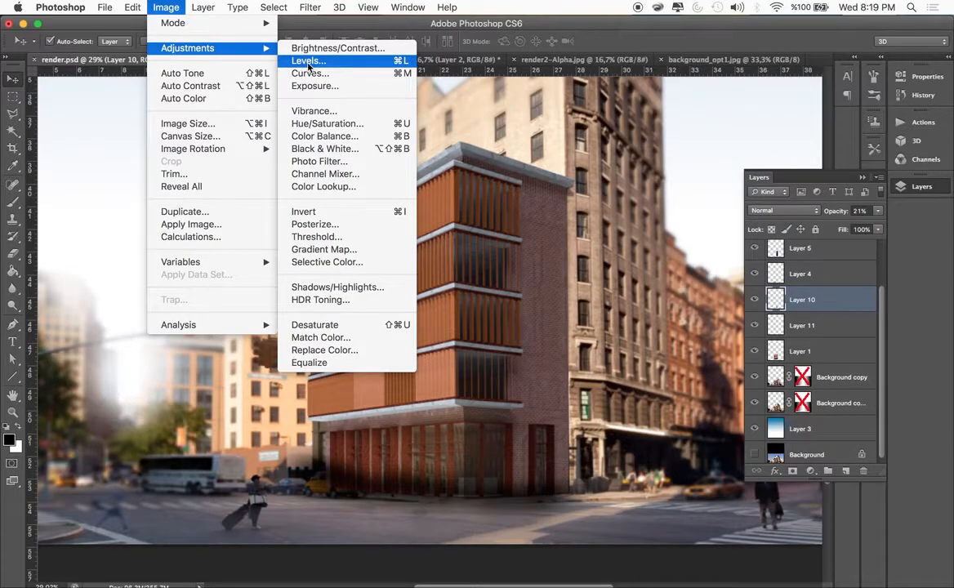
{"action": "left_click", "coordinate": [290, 47]}
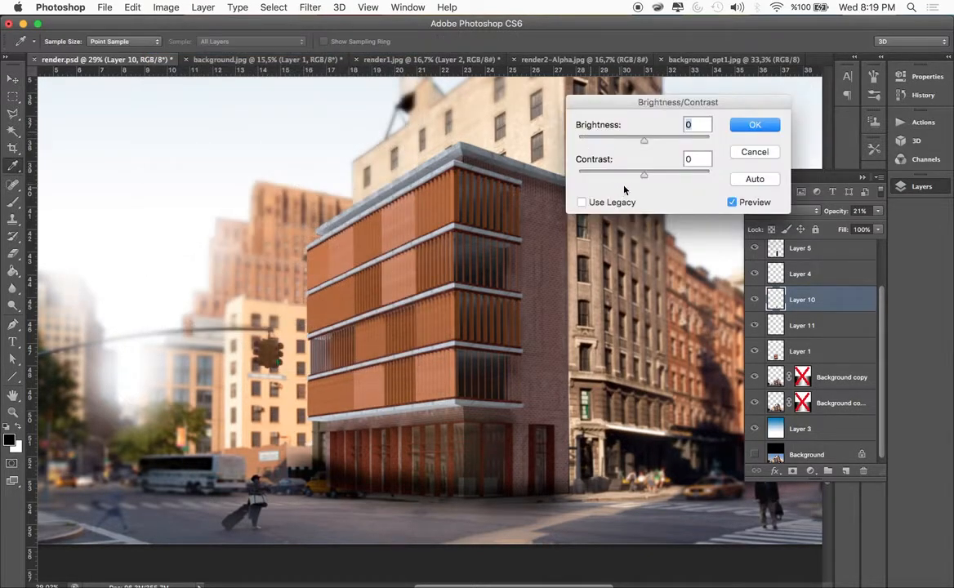
{"action": "left_click_drag", "start_coordinate": [645, 140], "coordinate": [700, 142]}
{"action": "left_click_drag", "start_coordinate": [643, 175], "coordinate": [689, 181]}
{"action": "left_click", "coordinate": [753, 128]}
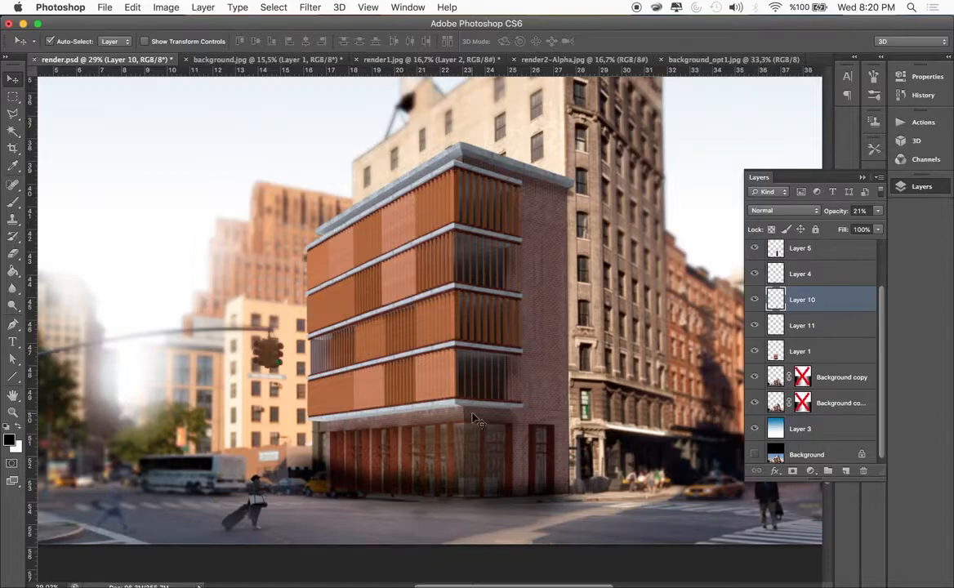
Reduce the pane reflections further by setting Layer 10's opacity to 12% and Layer 11's to 13%
{"action": "scroll", "coordinate": [556, 384], "scroll_direction": "down", "scroll_amount": 4}
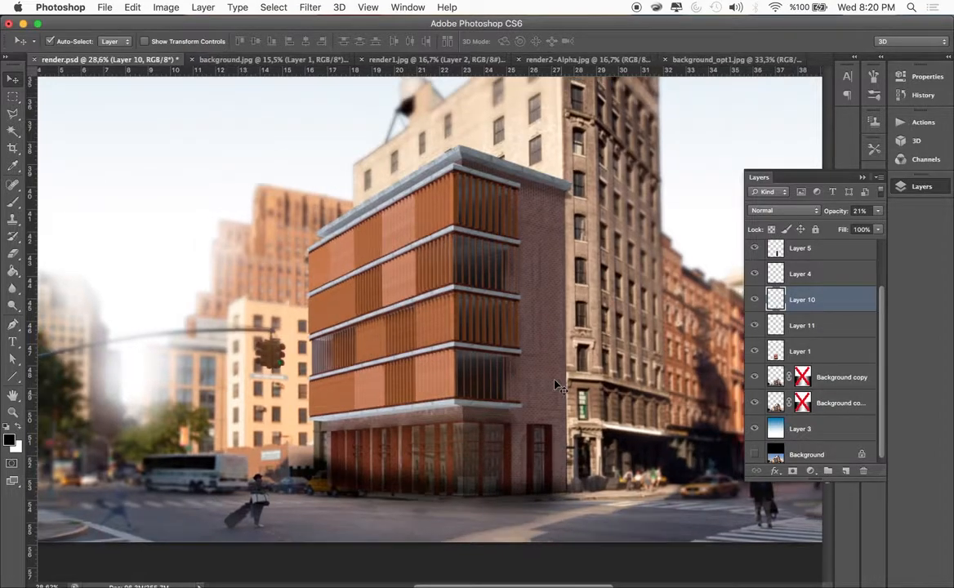
{"action": "left_click", "coordinate": [878, 213]}
{"action": "left_click_drag", "start_coordinate": [825, 230], "coordinate": [815, 228]}
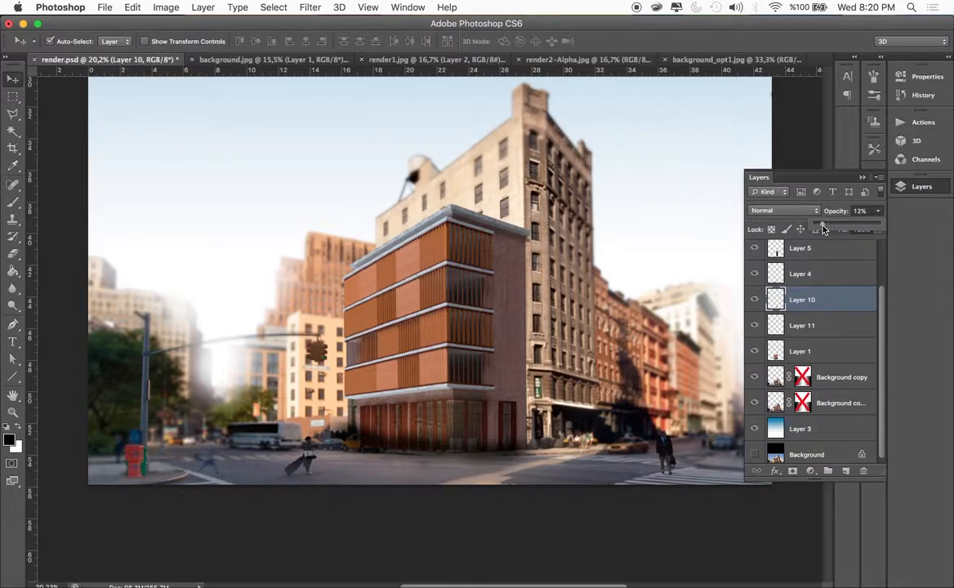
{"action": "left_click", "coordinate": [804, 326]}
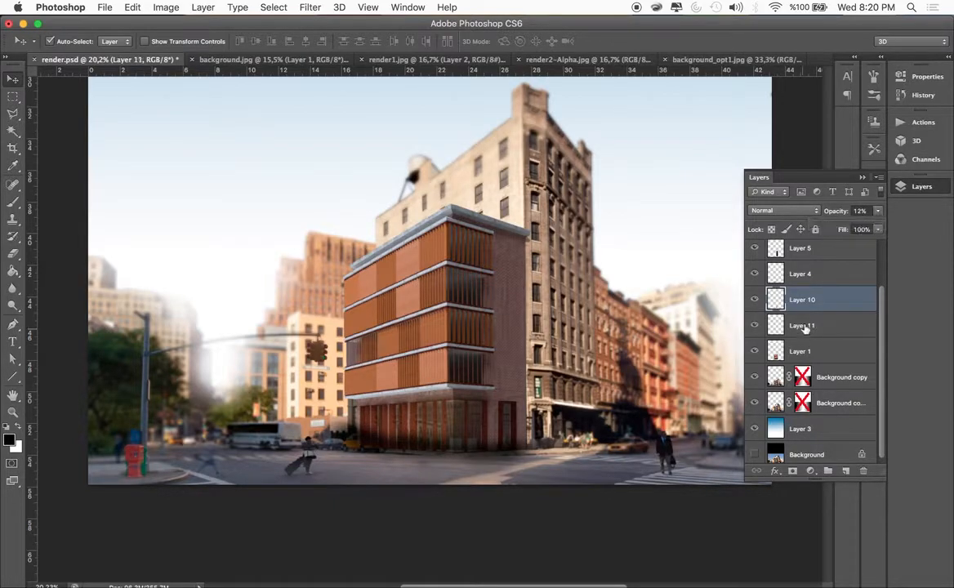
{"action": "left_click", "coordinate": [795, 275]}
{"action": "left_click", "coordinate": [755, 275]}
{"action": "left_click", "coordinate": [755, 275]}
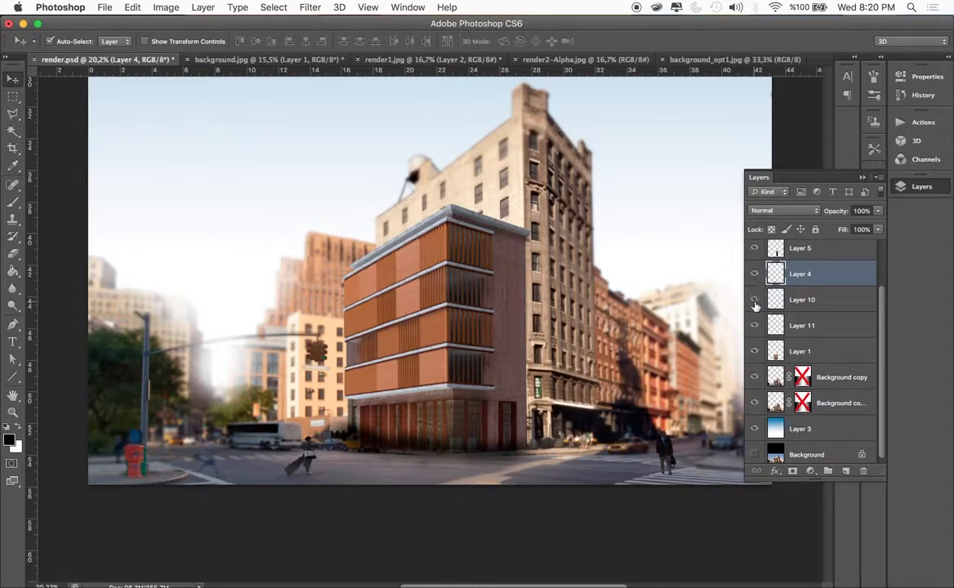
{"action": "left_click", "coordinate": [784, 323]}
{"action": "left_click_drag", "start_coordinate": [880, 214], "coordinate": [823, 228]}
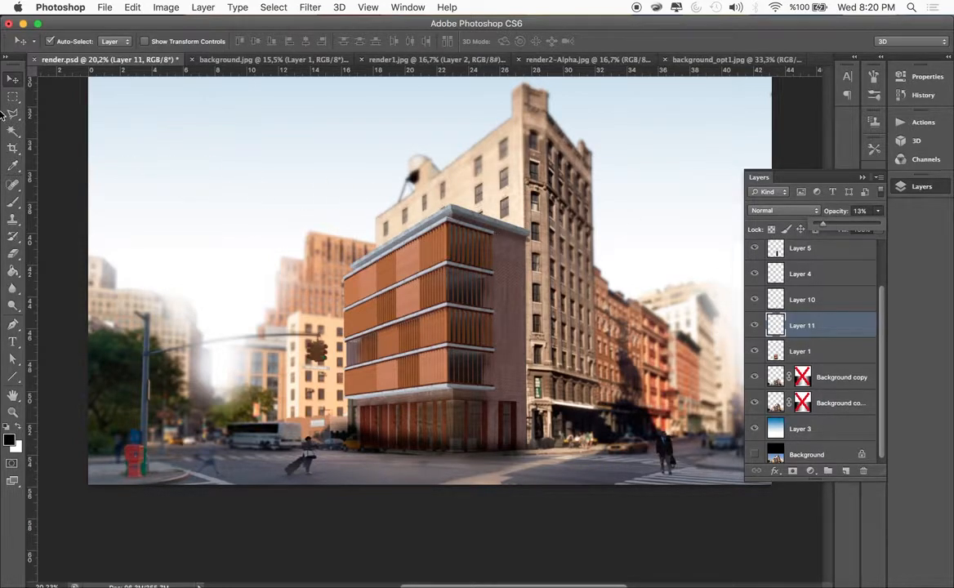
Examine what Layers 1, 11, 10, 4, 5 and 6 each contribute to the composite by toggling their visibility
{"action": "left_click", "coordinate": [114, 173]}
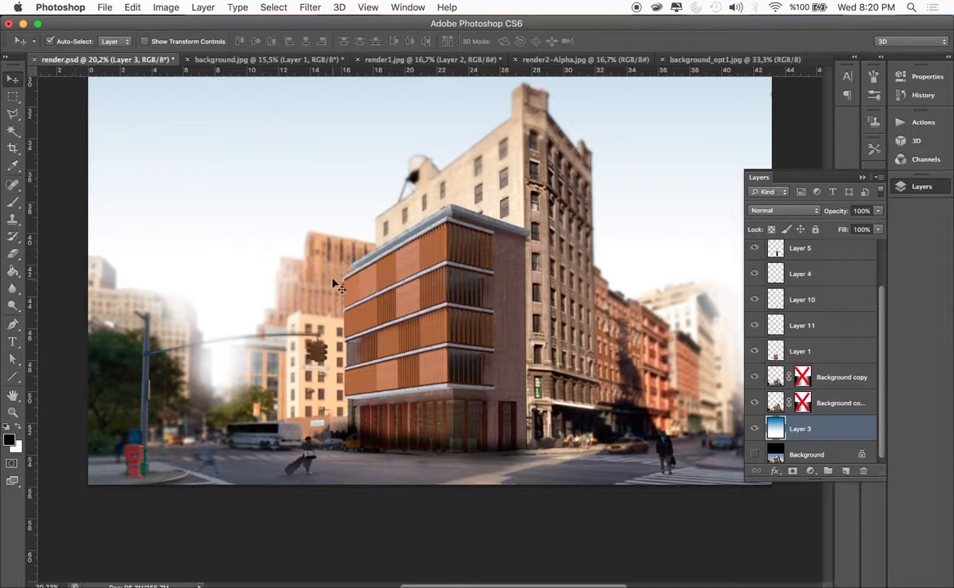
{"action": "left_click", "coordinate": [456, 332]}
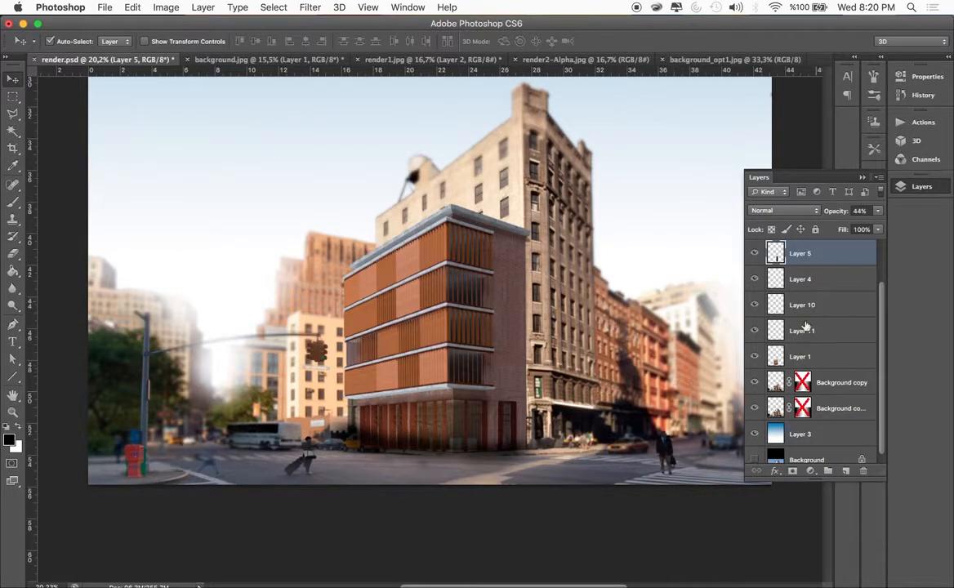
{"action": "scroll", "coordinate": [789, 283], "scroll_direction": "up", "scroll_amount": 2}
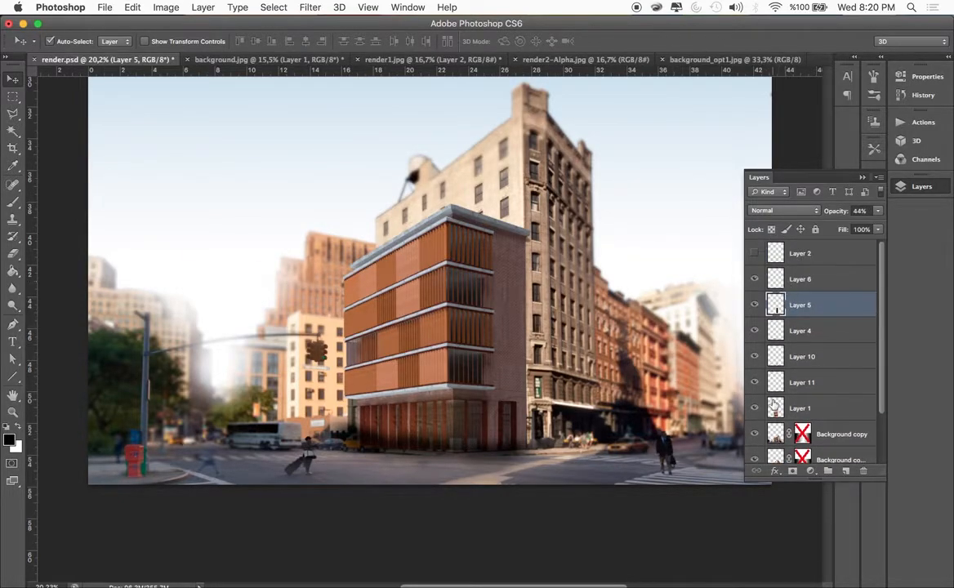
{"action": "left_click", "coordinate": [754, 409]}
{"action": "left_click", "coordinate": [755, 409]}
{"action": "left_click", "coordinate": [756, 383]}
{"action": "left_click", "coordinate": [755, 357]}
{"action": "left_click", "coordinate": [756, 358]}
{"action": "left_click", "coordinate": [755, 332]}
{"action": "left_click", "coordinate": [754, 331]}
{"action": "left_click", "coordinate": [754, 306]}
{"action": "left_click", "coordinate": [755, 305]}
{"action": "left_click", "coordinate": [754, 279]}
{"action": "left_click", "coordinate": [754, 280]}
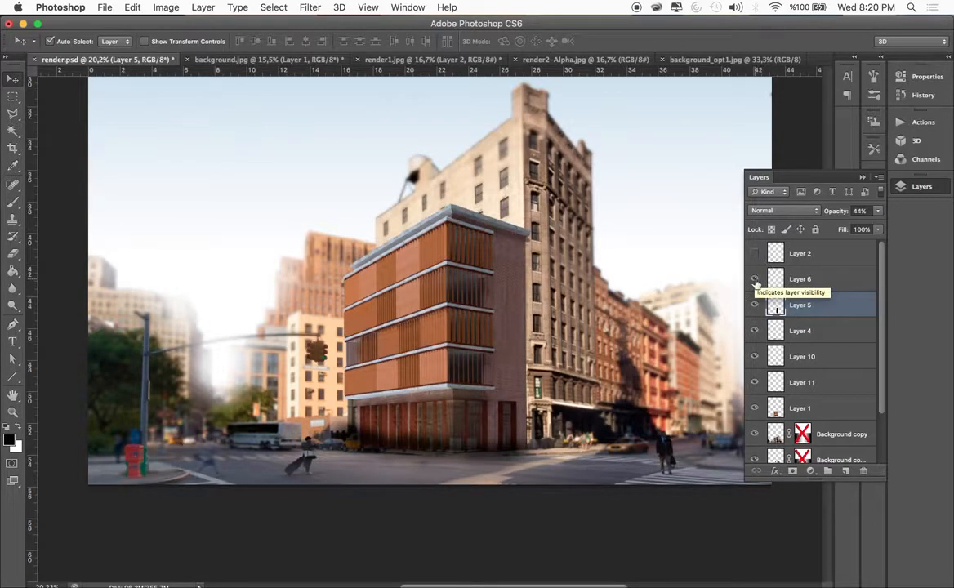
Show Layer 2 with the yellow taxi and traffic light in front of the building and review the whole composite
{"action": "left_click", "coordinate": [754, 254]}
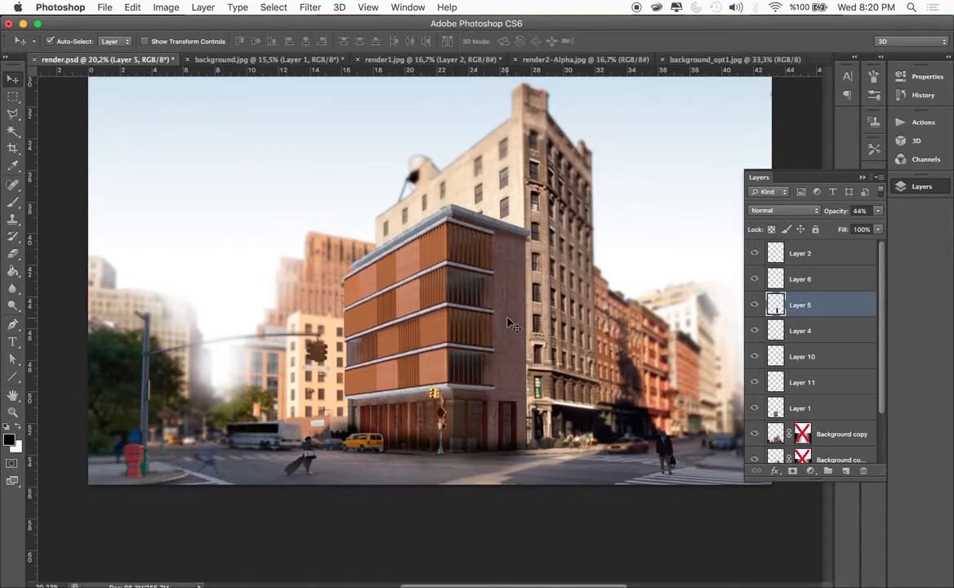
{"action": "scroll", "coordinate": [508, 320], "scroll_direction": "down", "scroll_amount": 6}
{"action": "scroll", "coordinate": [507, 321], "scroll_direction": "up", "scroll_amount": 5}
{"action": "scroll", "coordinate": [492, 392], "scroll_direction": "down", "scroll_amount": 2}
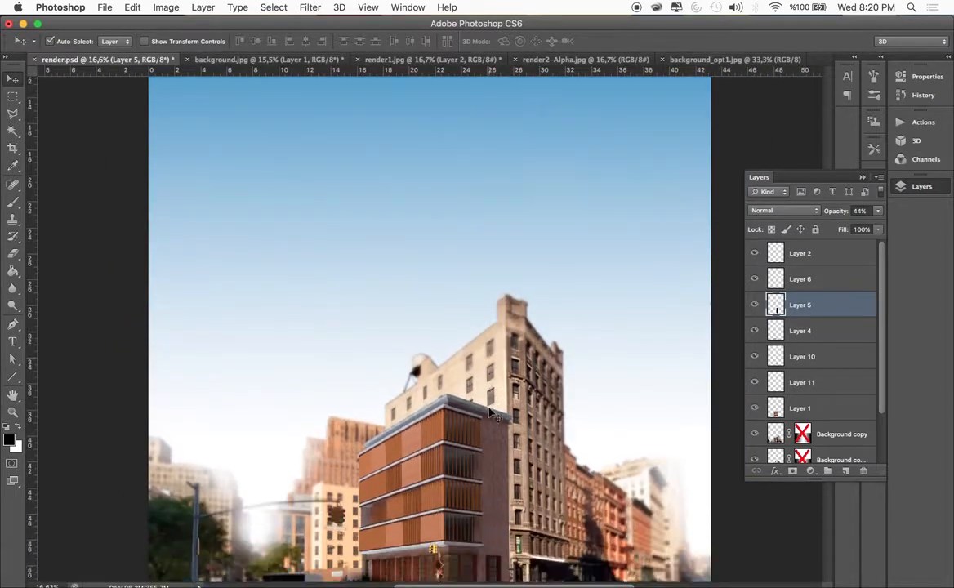
{"action": "scroll", "coordinate": [490, 412], "scroll_direction": "down", "scroll_amount": 4}
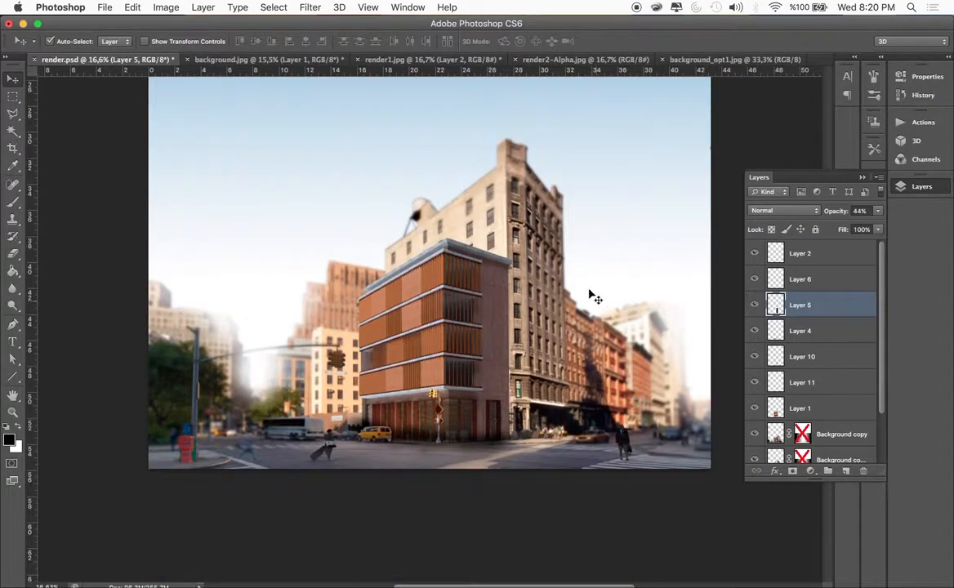
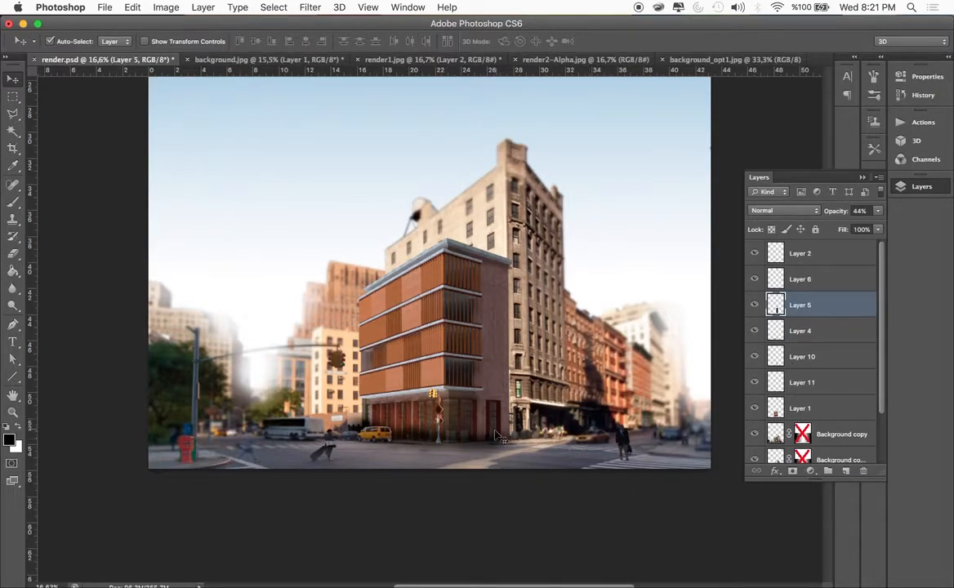
Switch to the browser and look through the Immediate Entourage library of cutout people, plants, textures and SketchUp models
{"action": "scroll", "coordinate": [605, 145], "scroll_direction": "up", "scroll_amount": 5}
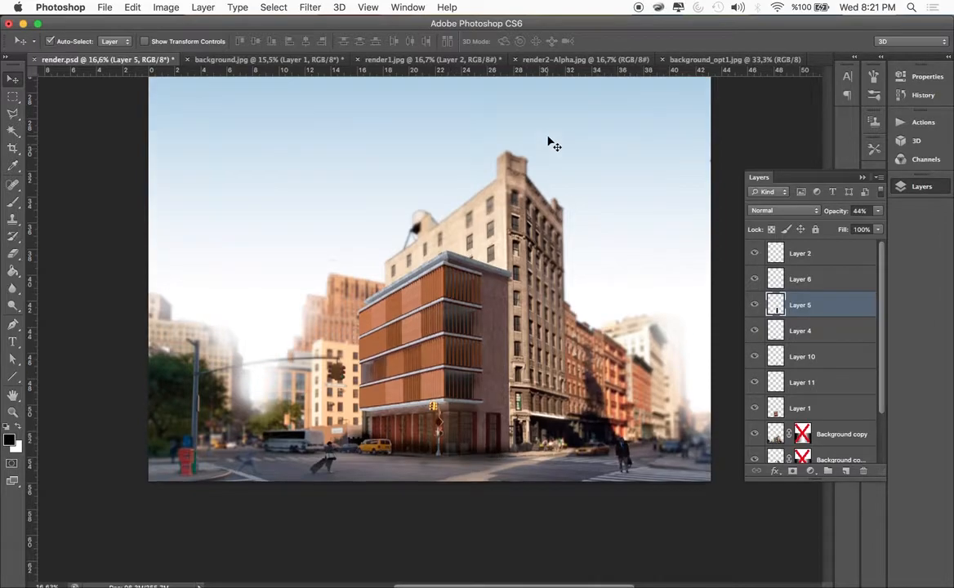
{"action": "key", "text": "ctrl+Right"}
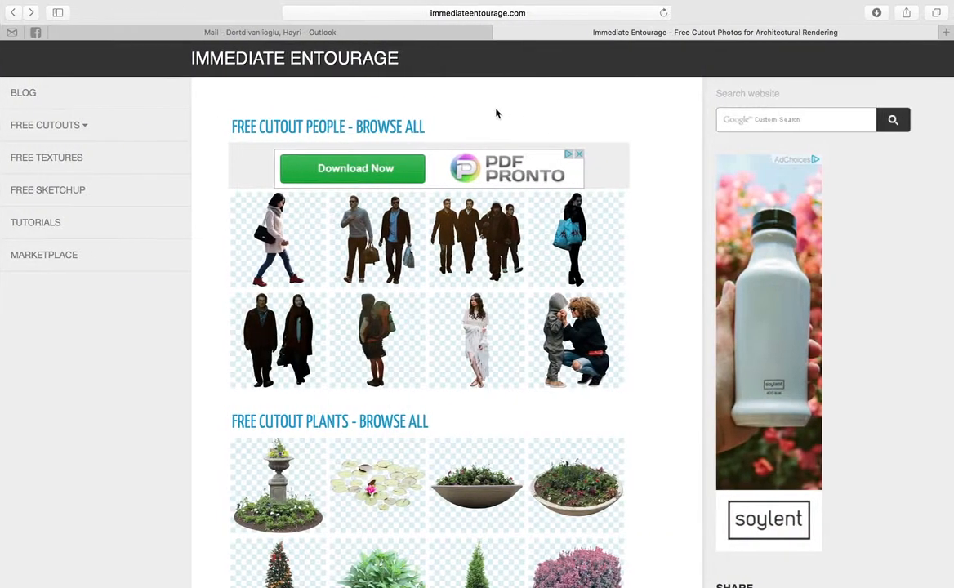
{"action": "scroll", "coordinate": [392, 159], "scroll_direction": "down", "scroll_amount": 2}
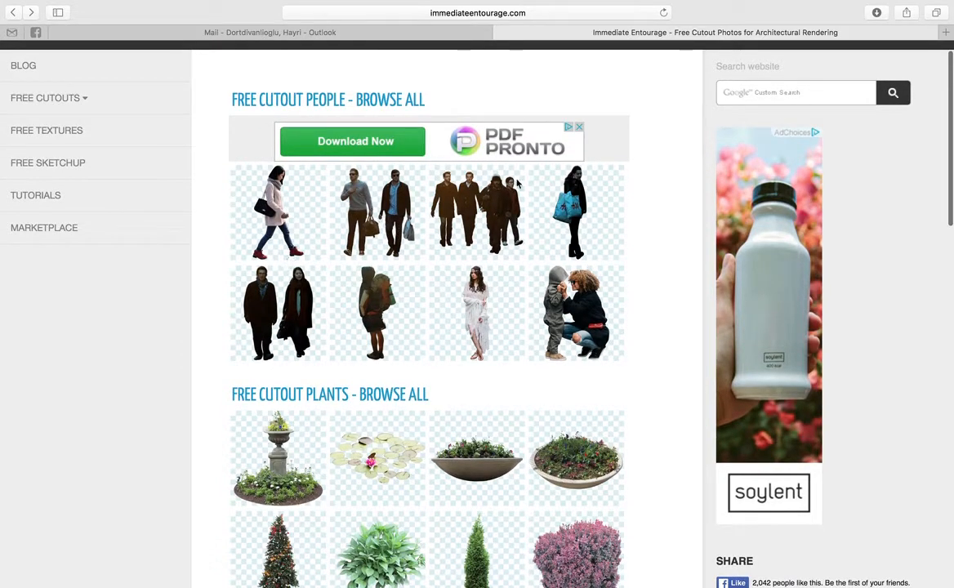
{"action": "scroll", "coordinate": [515, 367], "scroll_direction": "down", "scroll_amount": 3}
{"action": "scroll", "coordinate": [512, 272], "scroll_direction": "down", "scroll_amount": 8}
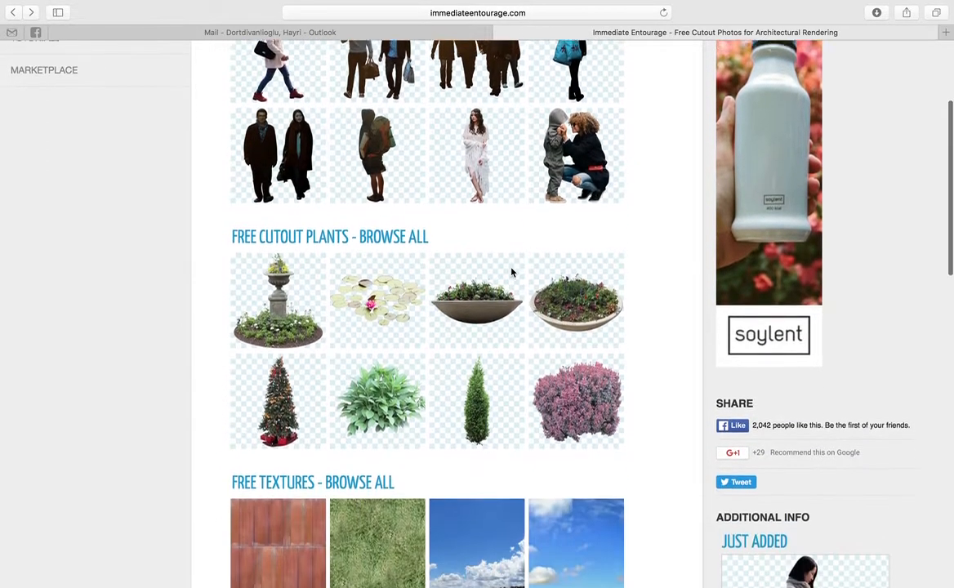
{"action": "scroll", "coordinate": [512, 272], "scroll_direction": "up", "scroll_amount": 5}
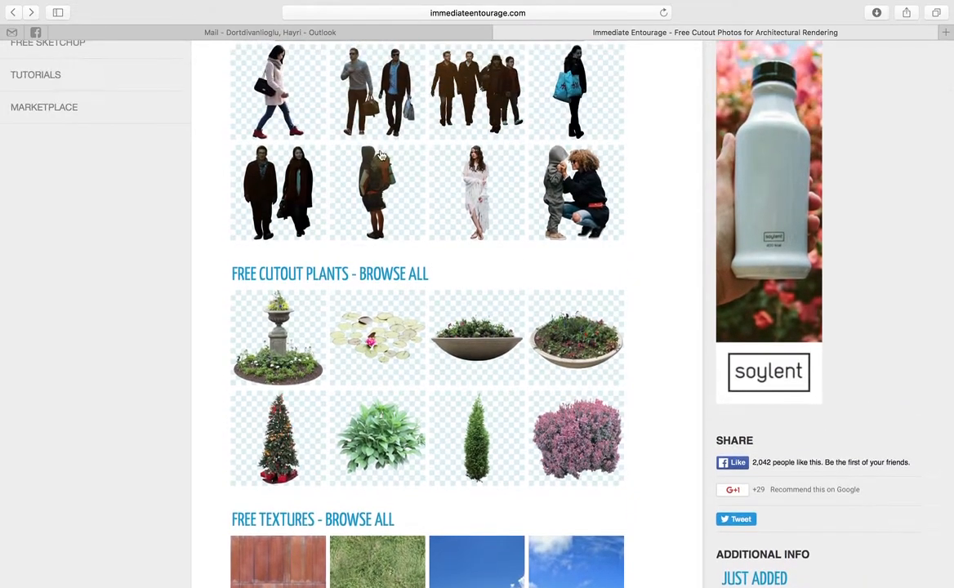
{"action": "scroll", "coordinate": [490, 237], "scroll_direction": "down", "scroll_amount": 4}
{"action": "scroll", "coordinate": [422, 347], "scroll_direction": "down", "scroll_amount": 6}
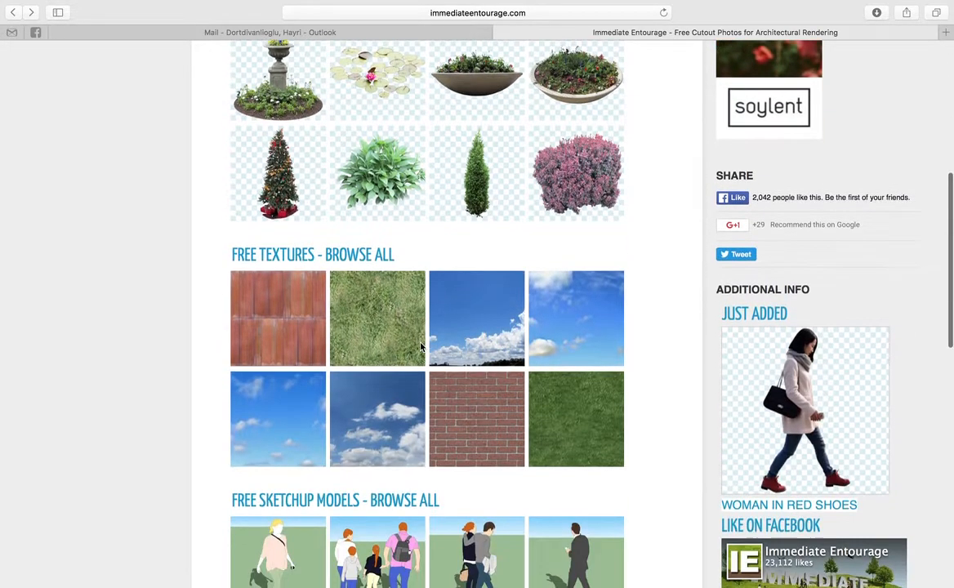
{"action": "scroll", "coordinate": [309, 377], "scroll_direction": "down", "scroll_amount": 9}
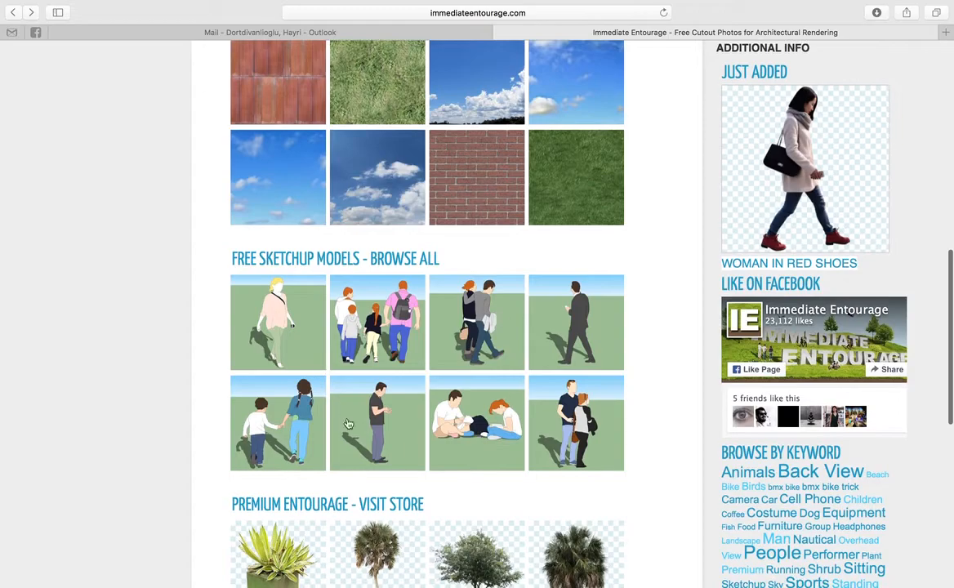
{"action": "scroll", "coordinate": [333, 406], "scroll_direction": "down", "scroll_amount": 11}
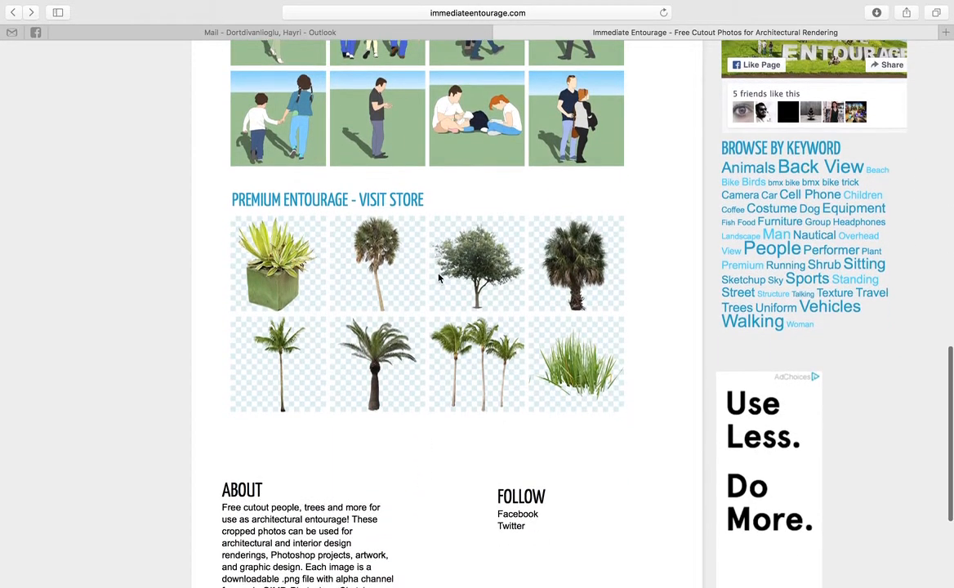
{"action": "scroll", "coordinate": [477, 260], "scroll_direction": "up", "scroll_amount": 20}
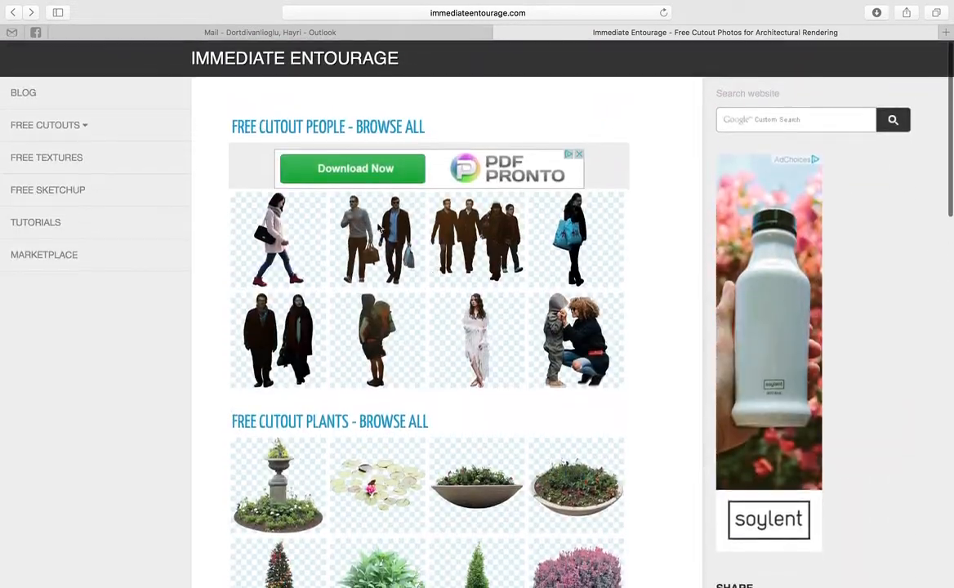
{"action": "left_click", "coordinate": [389, 226]}
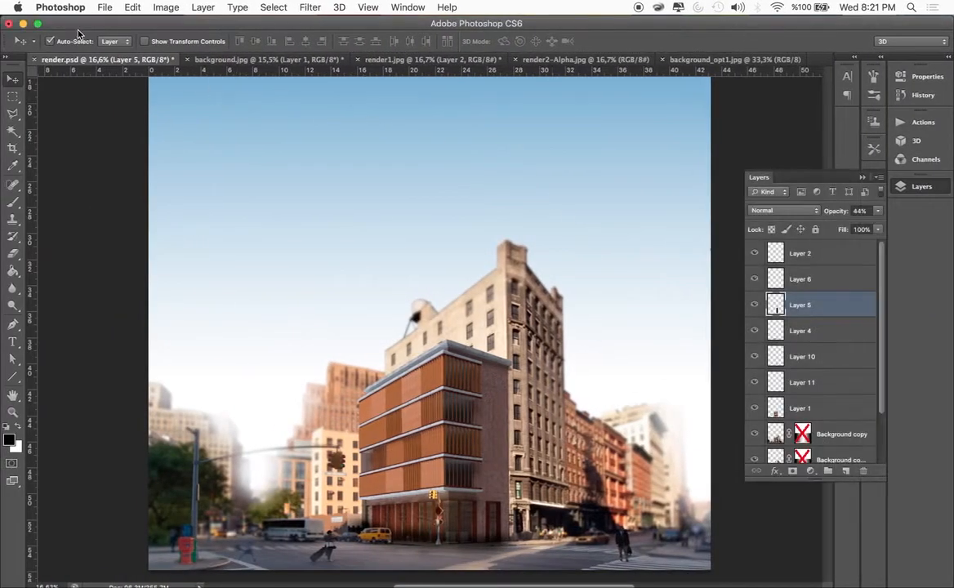
Open Two-Shopping-Guys.png, Woman-and-Stroller.png and Woman-HM-Shopper.png from the postprocessing folder in Photoshop
{"action": "left_click", "coordinate": [23, 24]}
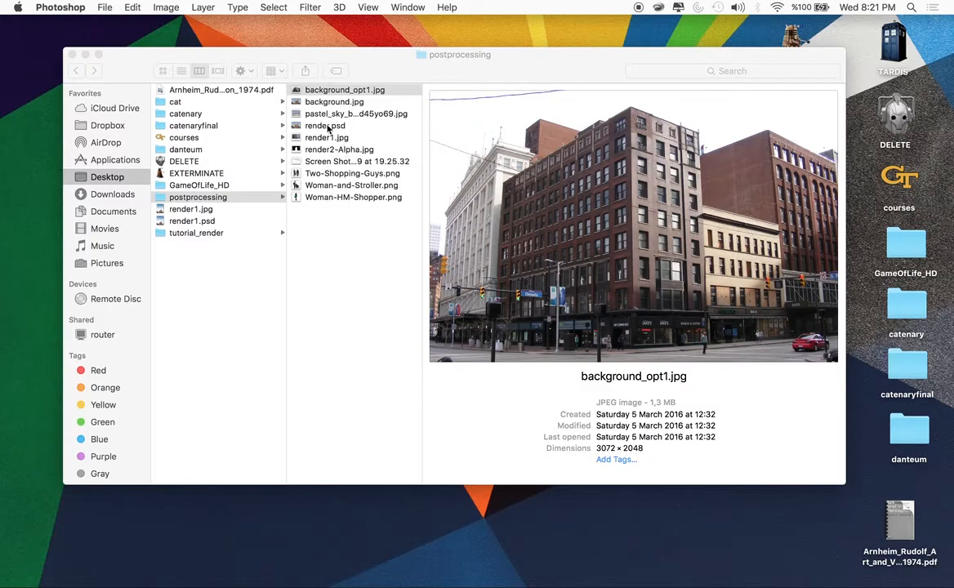
{"action": "left_click", "coordinate": [314, 173]}
{"action": "left_click", "coordinate": [314, 185]}
{"action": "left_click", "coordinate": [313, 197]}
{"action": "left_click", "coordinate": [314, 173]}
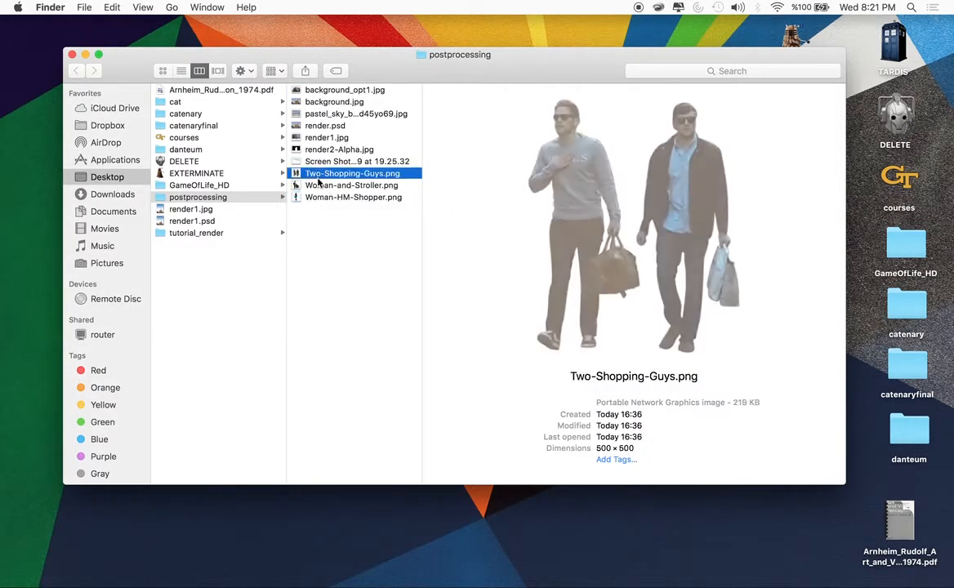
{"action": "left_click", "coordinate": [314, 196], "text": "shift"}
{"action": "right_click", "coordinate": [322, 190]}
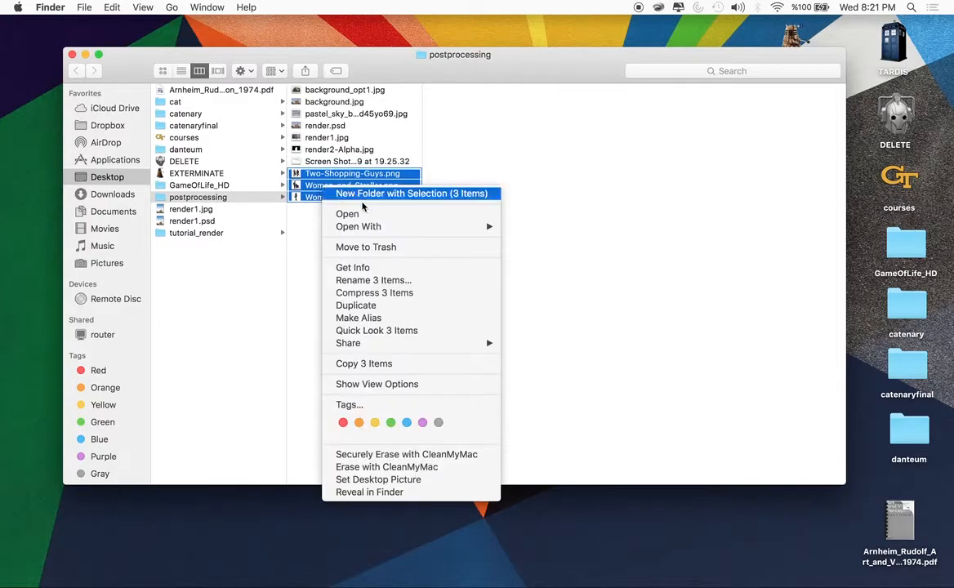
{"action": "mouse_move", "coordinate": [365, 233]}
{"action": "left_click", "coordinate": [574, 276]}
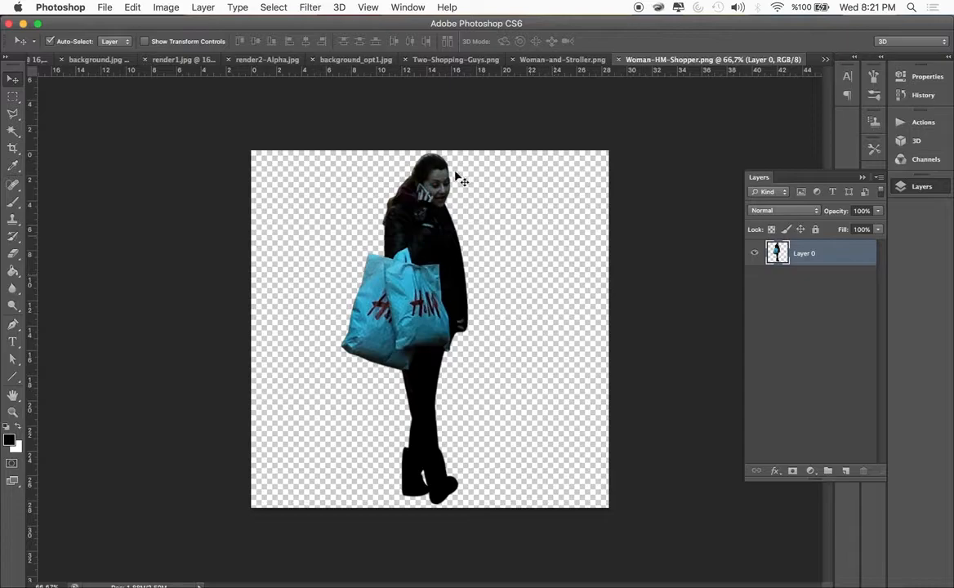
Copy the H&M shopper cutout into render.psd and close the background, render1, render2-Alpha and background_opt1 files without saving
{"action": "left_click_drag", "start_coordinate": [420, 236], "coordinate": [304, 259]}
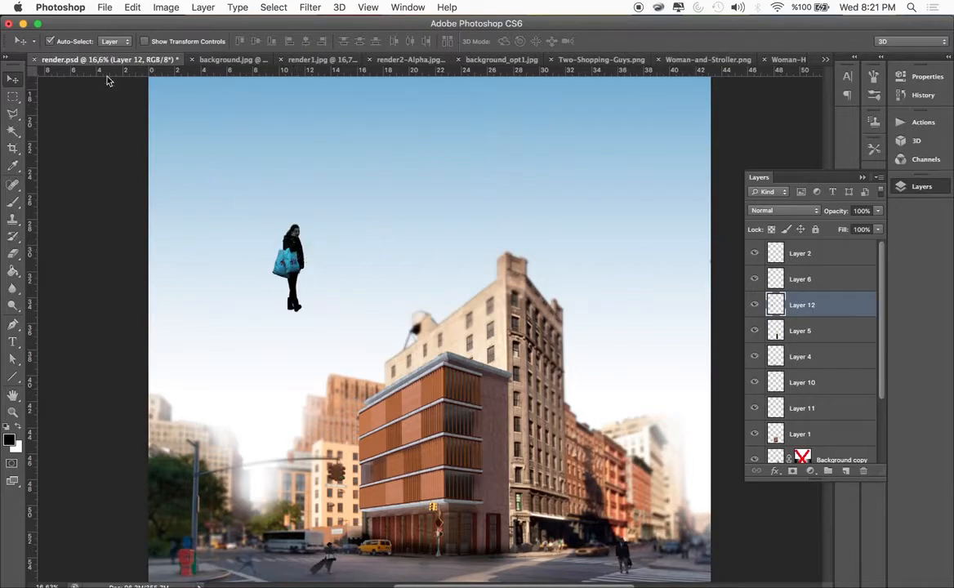
{"action": "left_click", "coordinate": [194, 61]}
{"action": "left_click", "coordinate": [432, 215]}
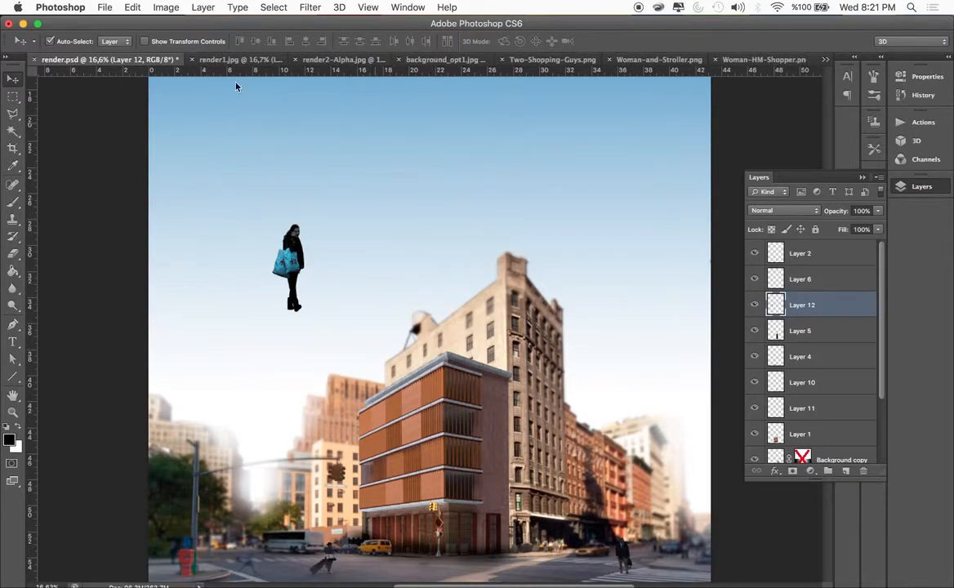
{"action": "left_click", "coordinate": [194, 59]}
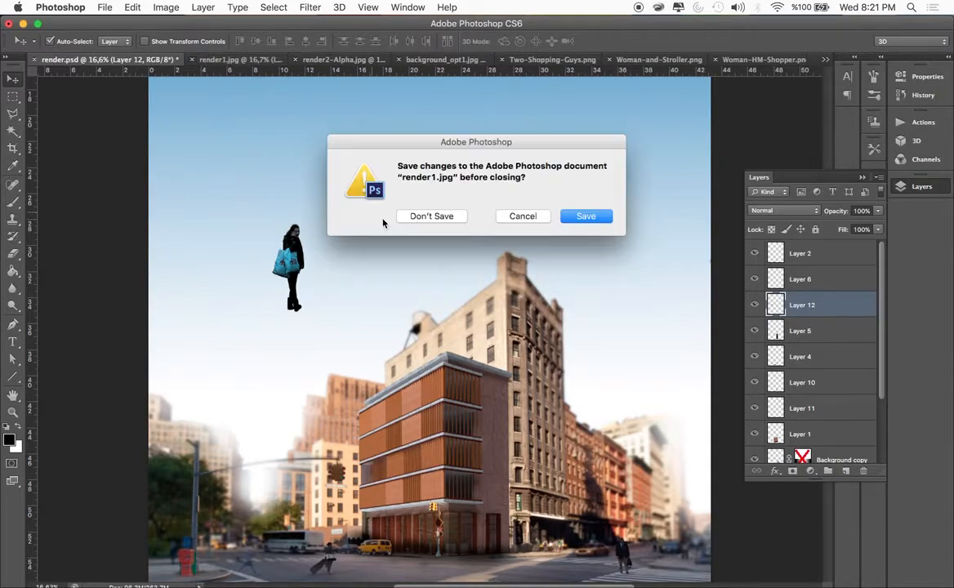
{"action": "left_click", "coordinate": [432, 216]}
{"action": "left_click", "coordinate": [194, 59]}
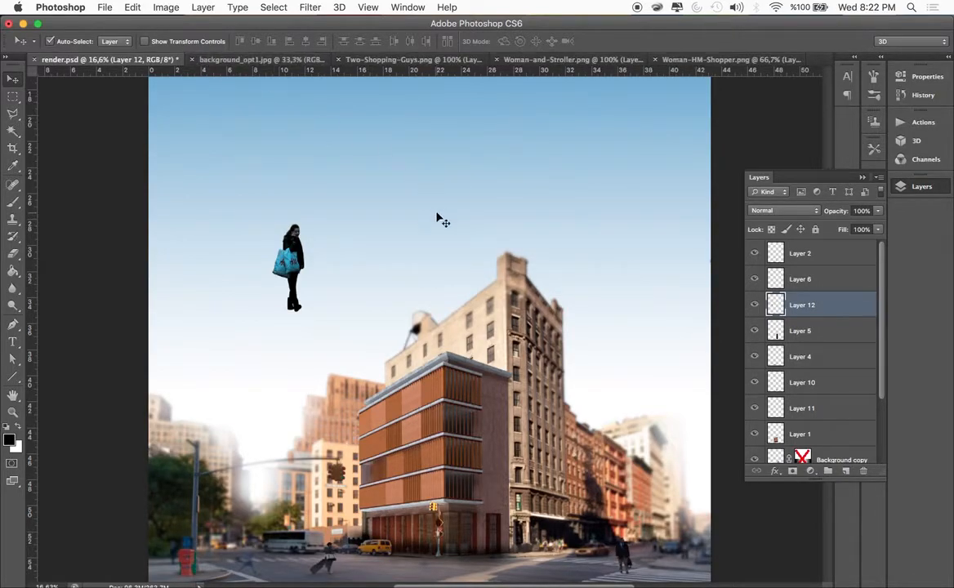
{"action": "left_click", "coordinate": [193, 60]}
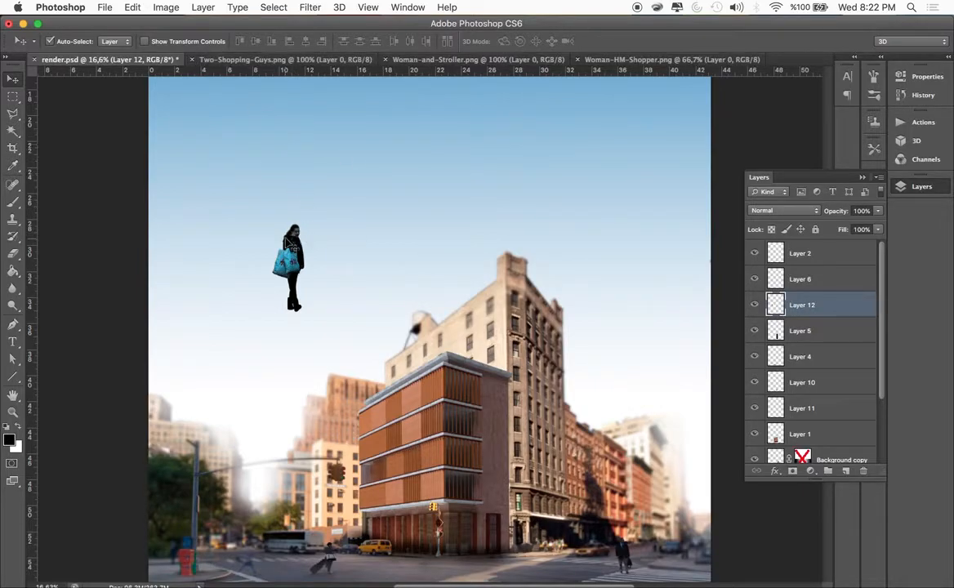
Move the shopper woman in front of the storefront and add the two shopping men beside the building's brick side wall
{"action": "left_click_drag", "start_coordinate": [289, 263], "coordinate": [410, 502]}
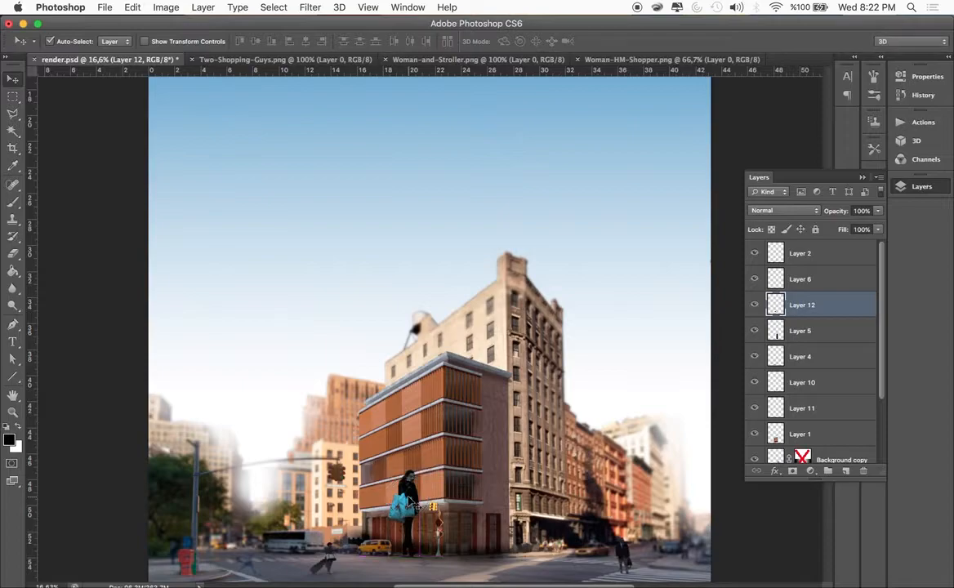
{"action": "left_click", "coordinate": [335, 59]}
{"action": "left_click_drag", "start_coordinate": [389, 289], "coordinate": [499, 530]}
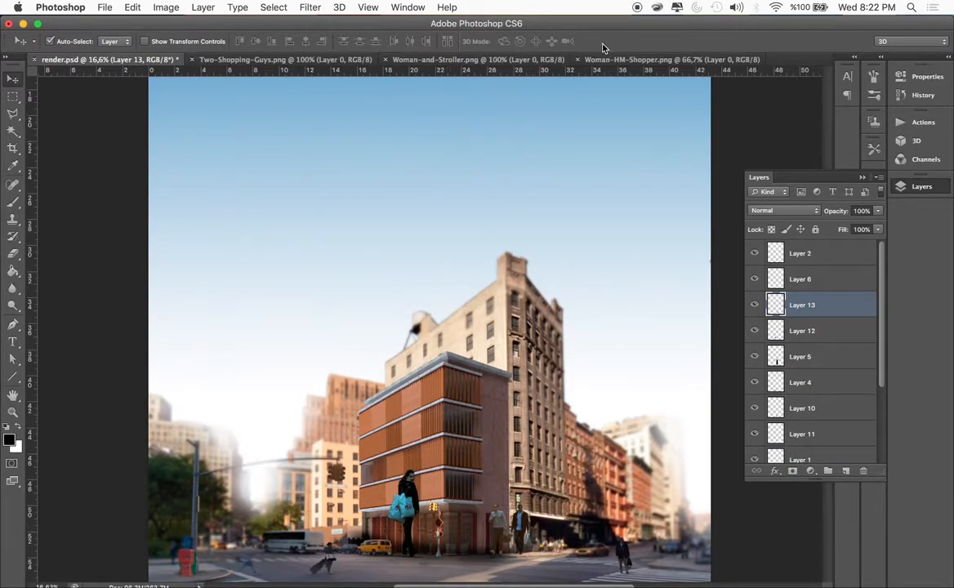
Add the woman-with-stroller cutout to render.psd and place her on the street near the crosswalk by the red box
{"action": "left_click", "coordinate": [628, 60]}
{"action": "left_click", "coordinate": [477, 60]}
{"action": "left_click_drag", "start_coordinate": [398, 269], "coordinate": [279, 472]}
{"action": "scroll", "coordinate": [278, 473], "scroll_direction": "down", "scroll_amount": 5}
{"action": "left_click_drag", "start_coordinate": [278, 396], "coordinate": [247, 468]}
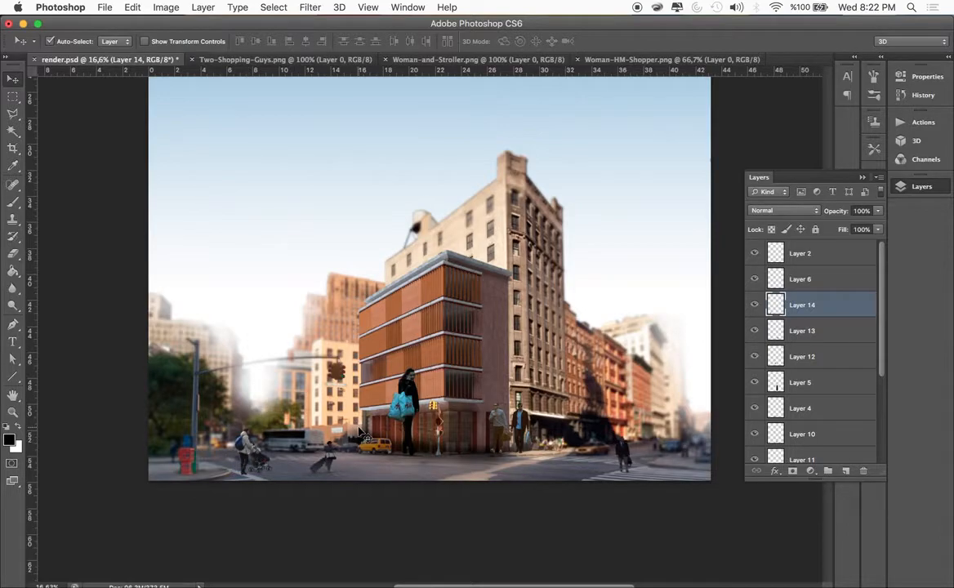
Scale the two shopping men to 39.74% and stand them on the sidewalk at the far end of the brick side wall
{"action": "scroll", "coordinate": [360, 433], "scroll_direction": "up", "scroll_amount": 8}
{"action": "scroll", "coordinate": [359, 433], "scroll_direction": "down", "scroll_amount": 5}
{"action": "left_click_drag", "start_coordinate": [376, 315], "coordinate": [384, 360]}
{"action": "scroll", "coordinate": [351, 331], "scroll_direction": "right", "scroll_amount": 5}
{"action": "left_click_drag", "start_coordinate": [614, 338], "coordinate": [637, 376]}
{"action": "key", "text": "ctrl+t"}
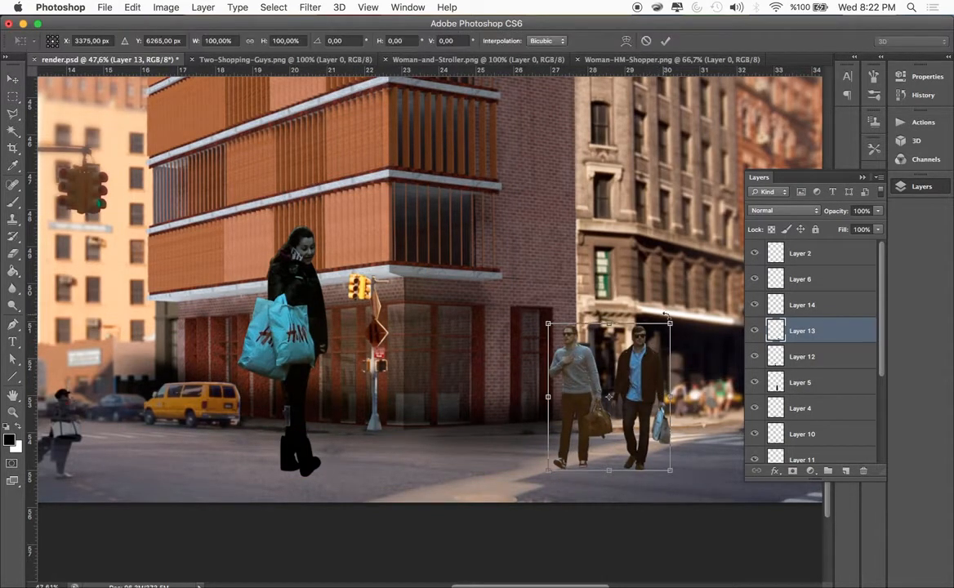
{"action": "left_click_drag", "start_coordinate": [671, 321], "coordinate": [601, 365]}
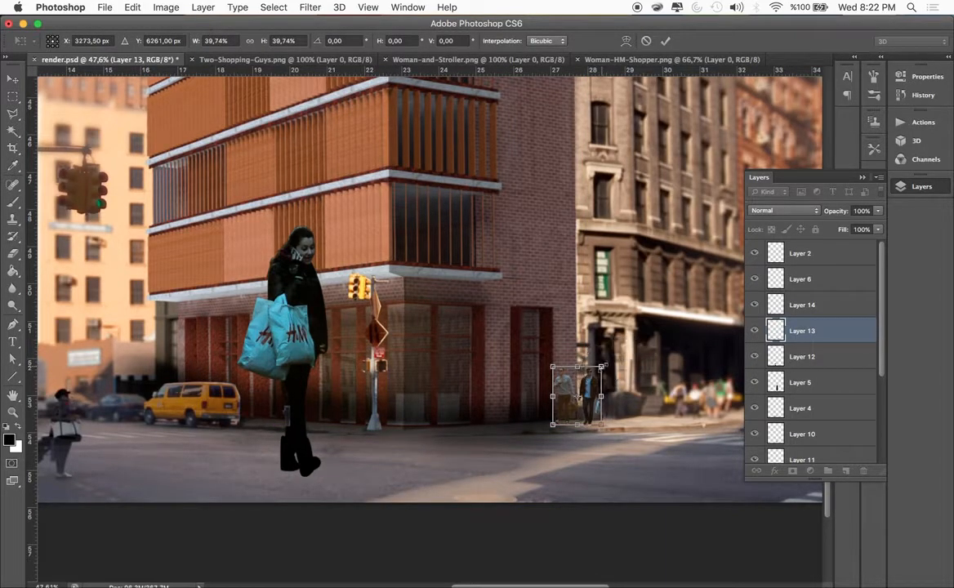
{"action": "key", "text": "Return"}
Check what Layer 6 contributes around the storefront by toggling its visibility
{"action": "left_click", "coordinate": [326, 310]}
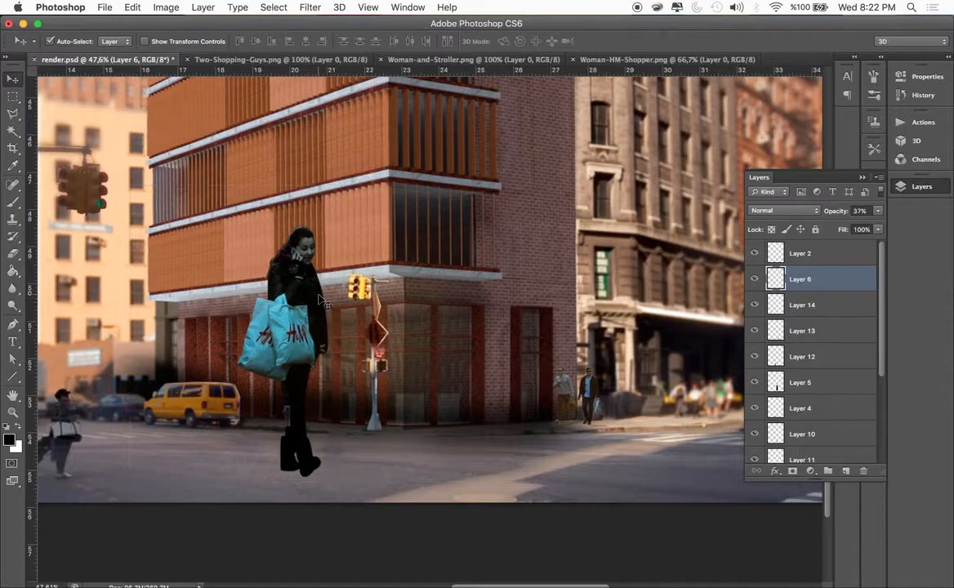
{"action": "left_click_drag", "start_coordinate": [324, 321], "coordinate": [270, 356]}
{"action": "left_click", "coordinate": [755, 279]}
{"action": "left_click", "coordinate": [754, 280]}
{"action": "left_click", "coordinate": [754, 279]}
{"action": "left_click", "coordinate": [754, 279]}
{"action": "left_click_drag", "start_coordinate": [323, 404], "coordinate": [367, 364]}
{"action": "scroll", "coordinate": [774, 381], "scroll_direction": "down", "scroll_amount": 5}
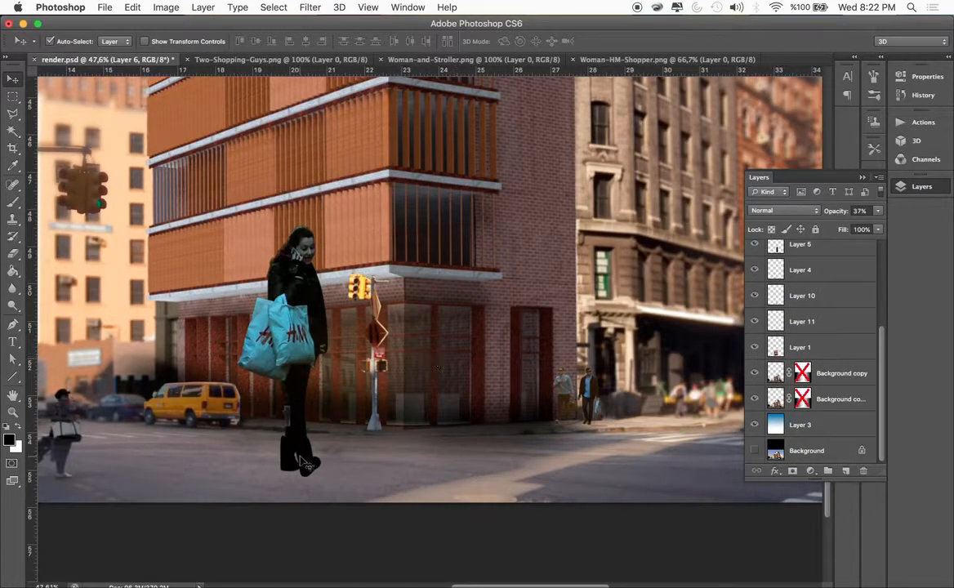
Scale the H&M shopper woman down to street scale and stand her on the sidewalk between the taxi and the traffic light pole
{"action": "left_click", "coordinate": [306, 466]}
{"action": "left_click_drag", "start_coordinate": [302, 468], "coordinate": [280, 476]}
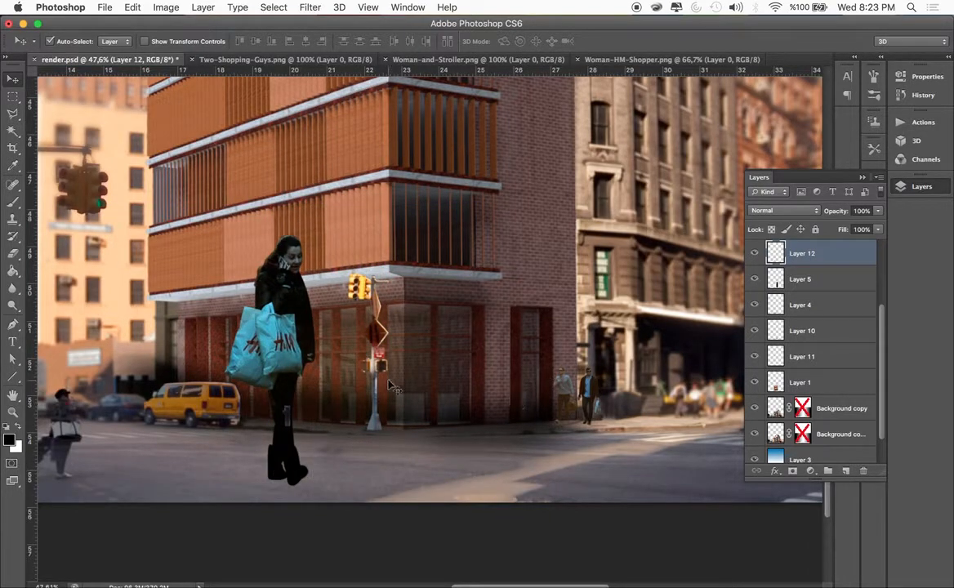
{"action": "key", "text": "ctrl+t"}
{"action": "left_click_drag", "start_coordinate": [317, 235], "coordinate": [313, 368]}
{"action": "key", "text": "Return"}
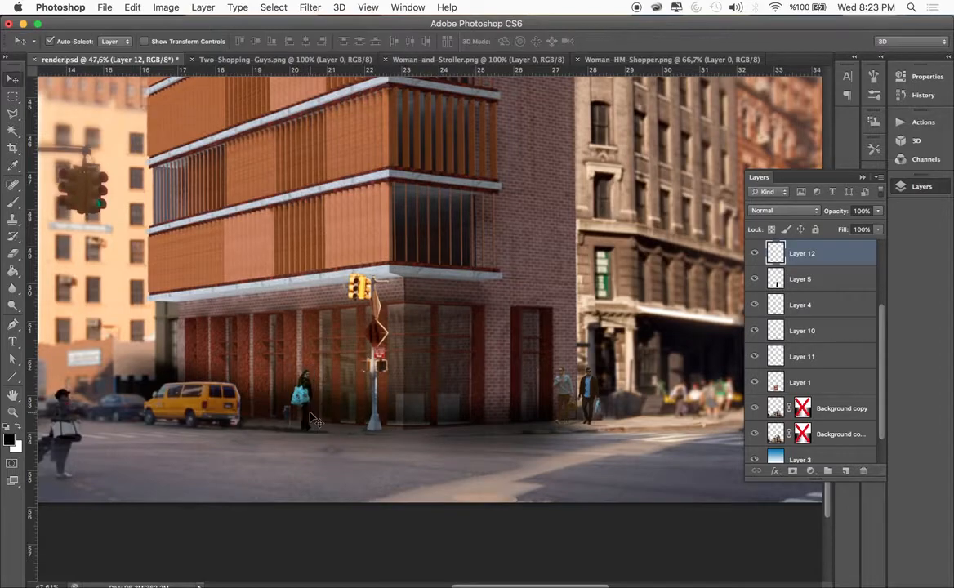
Reorder the people layers above Layer 2, with Layer 12 on top, followed by Layer 14 and Layer 13
{"action": "mouse_move", "coordinate": [804, 255]}
{"action": "left_mouse_down"}
{"action": "mouse_move", "coordinate": [800, 221]}
{"action": "mouse_move", "coordinate": [798, 242]}
{"action": "left_mouse_up"}
{"action": "left_click_drag", "start_coordinate": [801, 356], "coordinate": [786, 279]}
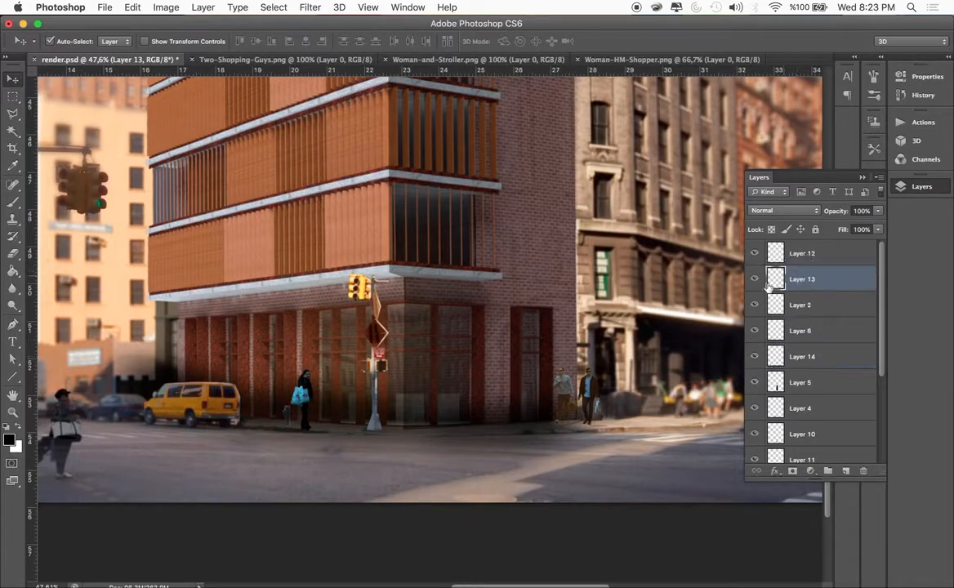
{"action": "scroll", "coordinate": [392, 521], "scroll_direction": "left", "scroll_amount": 5}
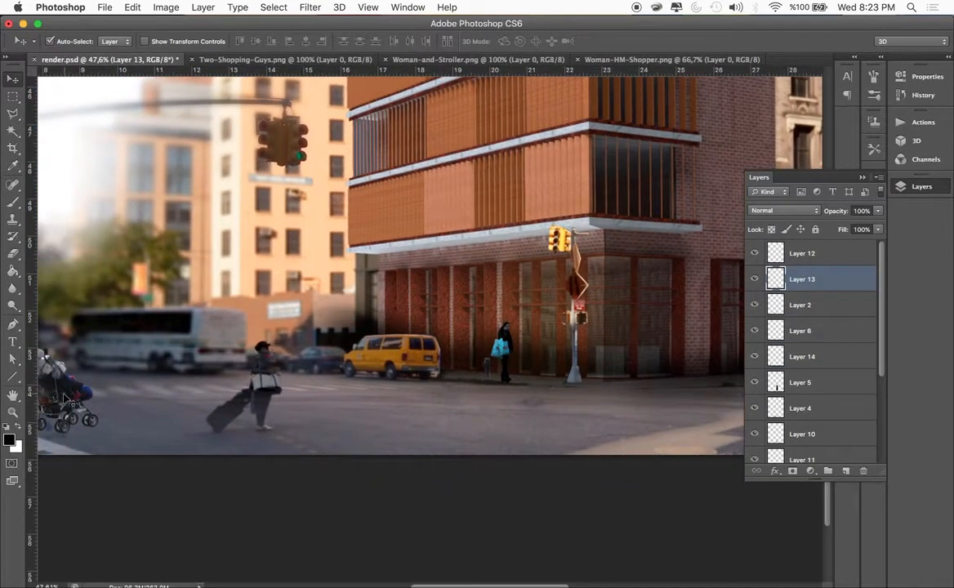
{"action": "left_click", "coordinate": [701, 389]}
{"action": "left_click_drag", "start_coordinate": [804, 356], "coordinate": [802, 260]}
Scale the woman with the stroller down slightly and place her at the edge of the crosswalk beside the curb
{"action": "scroll", "coordinate": [371, 374], "scroll_direction": "left", "scroll_amount": 4}
{"action": "left_click_drag", "start_coordinate": [217, 394], "coordinate": [389, 382]}
{"action": "key", "text": "super+t"}
{"action": "left_click_drag", "start_coordinate": [413, 311], "coordinate": [392, 338]}
{"action": "left_click_drag", "start_coordinate": [351, 401], "coordinate": [182, 400]}
{"action": "key", "text": "Return"}
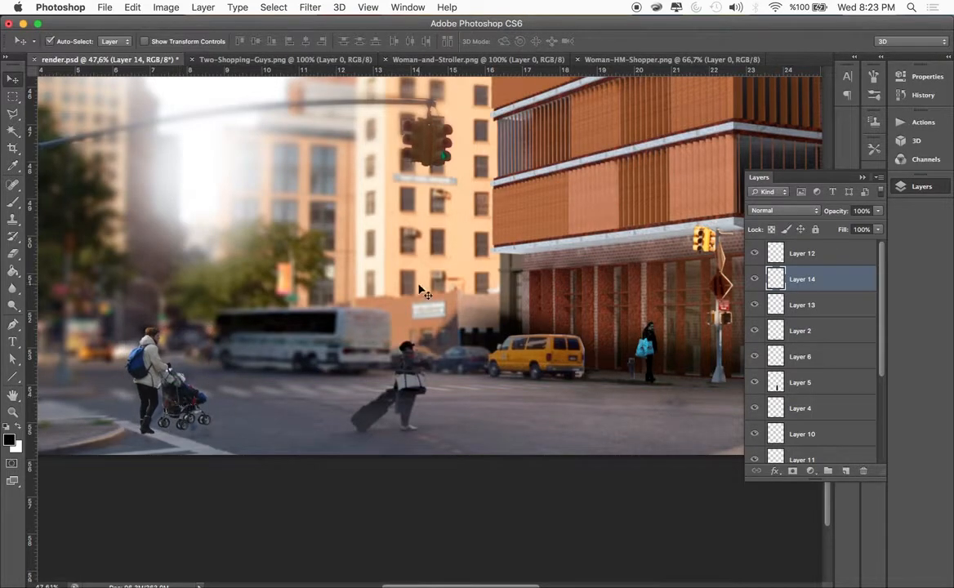
Add a new empty layer and place it directly below Layer 13, above Layer 2
{"action": "scroll", "coordinate": [418, 290], "scroll_direction": "down", "scroll_amount": 3}
{"action": "scroll", "coordinate": [418, 290], "scroll_direction": "right", "scroll_amount": 5}
{"action": "scroll", "coordinate": [418, 289], "scroll_direction": "down", "scroll_amount": 3}
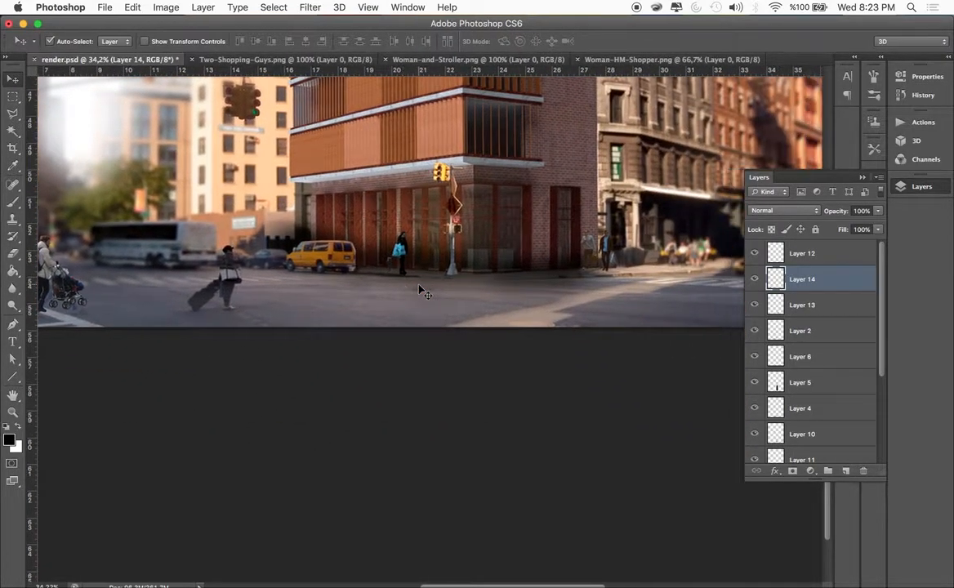
{"action": "scroll", "coordinate": [418, 290], "scroll_direction": "right", "scroll_amount": 2}
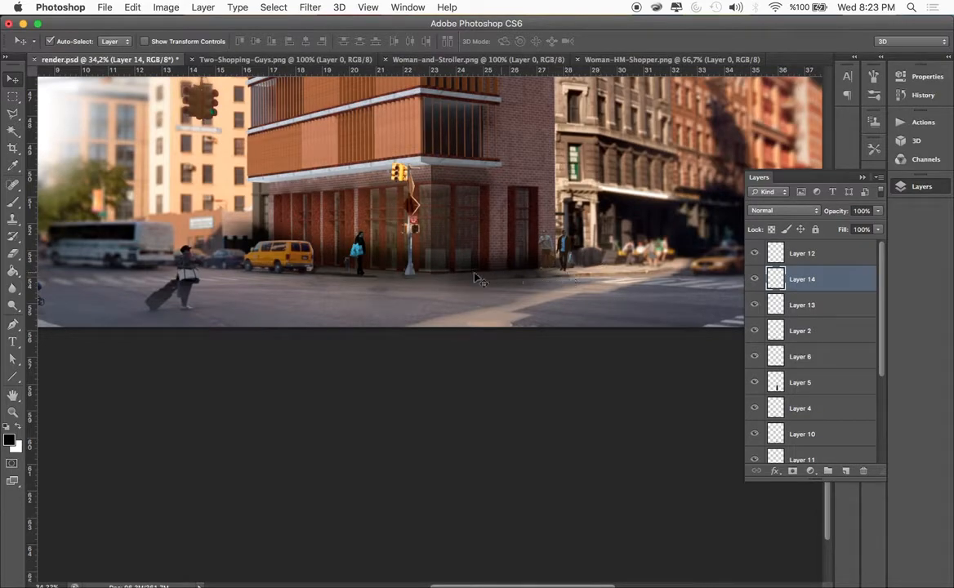
{"action": "left_click", "coordinate": [813, 257]}
{"action": "left_click_drag", "start_coordinate": [808, 256], "coordinate": [792, 335]}
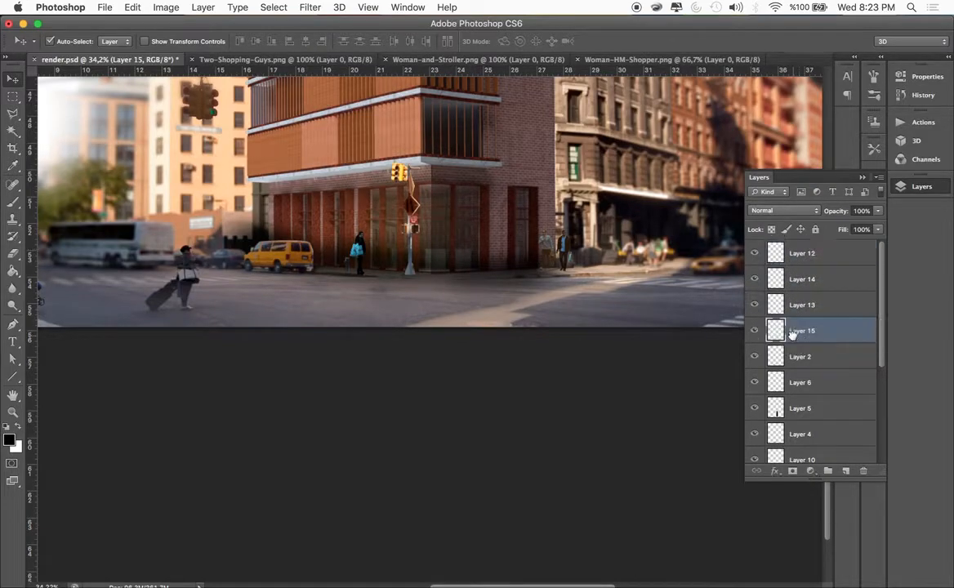
Paint a soft black shadow under the woman with the stroller using a 61 px brush at 33% opacity, and fade it with the 32% Eraser
{"action": "left_click", "coordinate": [12, 201]}
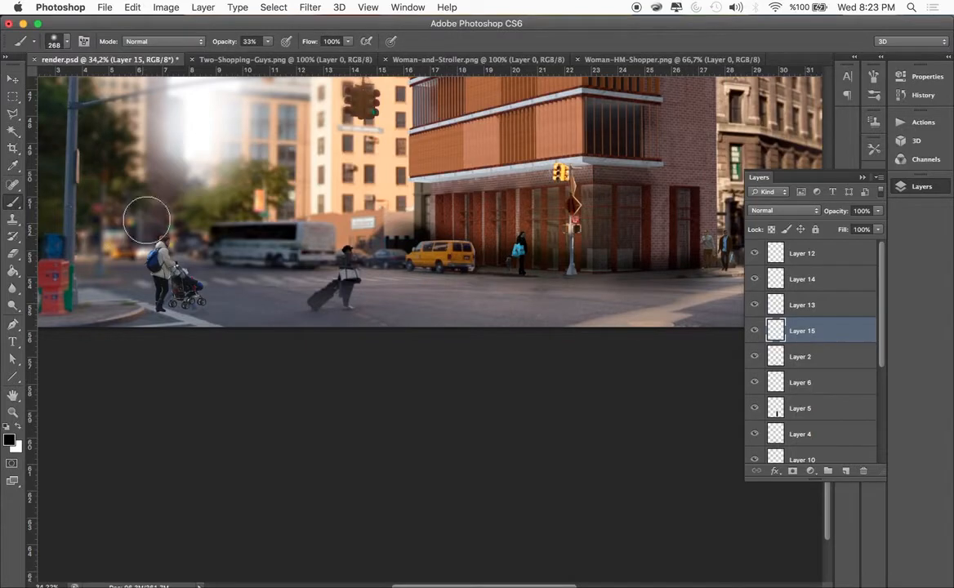
{"action": "left_click", "coordinate": [67, 48]}
{"action": "left_click_drag", "start_coordinate": [54, 82], "coordinate": [51, 82]}
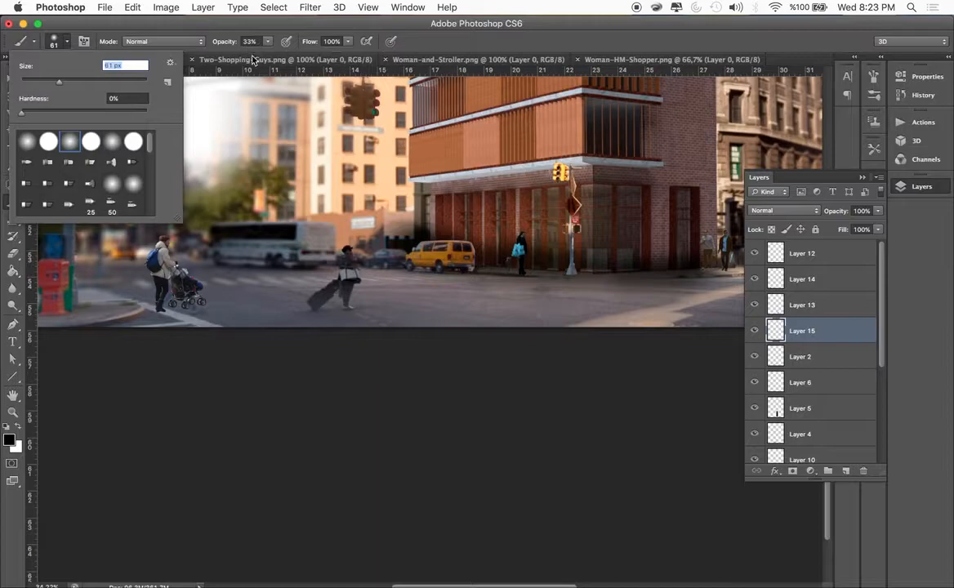
{"action": "left_click_drag", "start_coordinate": [158, 305], "coordinate": [195, 305]}
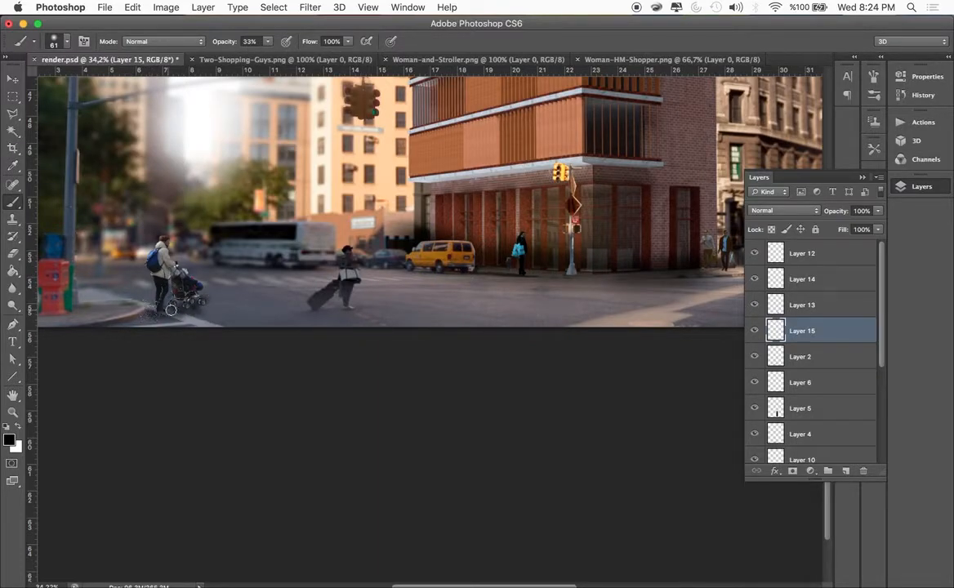
{"action": "mouse_move", "coordinate": [204, 303]}
{"action": "left_mouse_down"}
{"action": "mouse_move", "coordinate": [165, 308]}
{"action": "mouse_move", "coordinate": [196, 308]}
{"action": "left_mouse_up"}
{"action": "scroll", "coordinate": [286, 308], "scroll_direction": "right", "scroll_amount": 5}
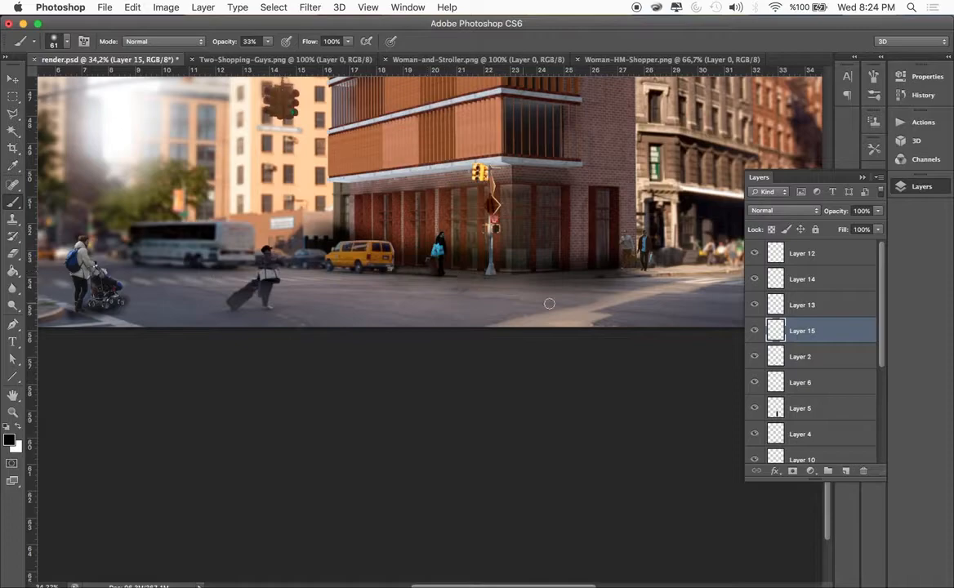
{"action": "scroll", "coordinate": [441, 269], "scroll_direction": "right", "scroll_amount": 10}
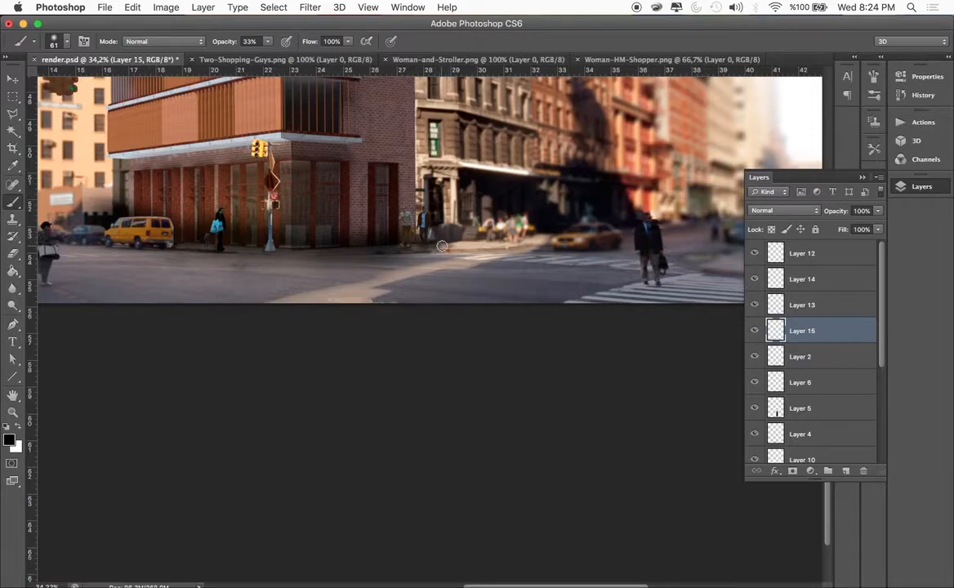
{"action": "scroll", "coordinate": [554, 277], "scroll_direction": "down", "scroll_amount": 5}
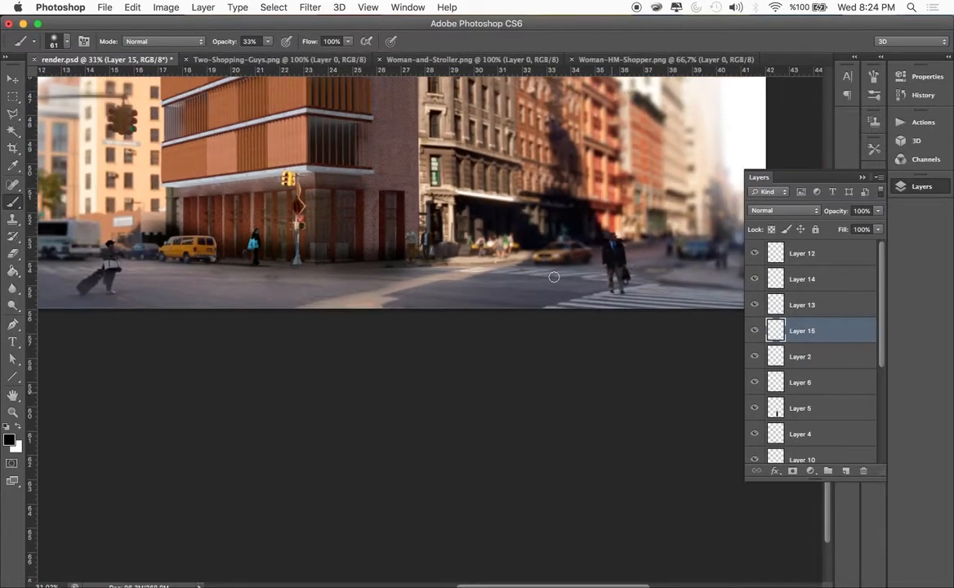
{"action": "scroll", "coordinate": [308, 322], "scroll_direction": "left", "scroll_amount": 2}
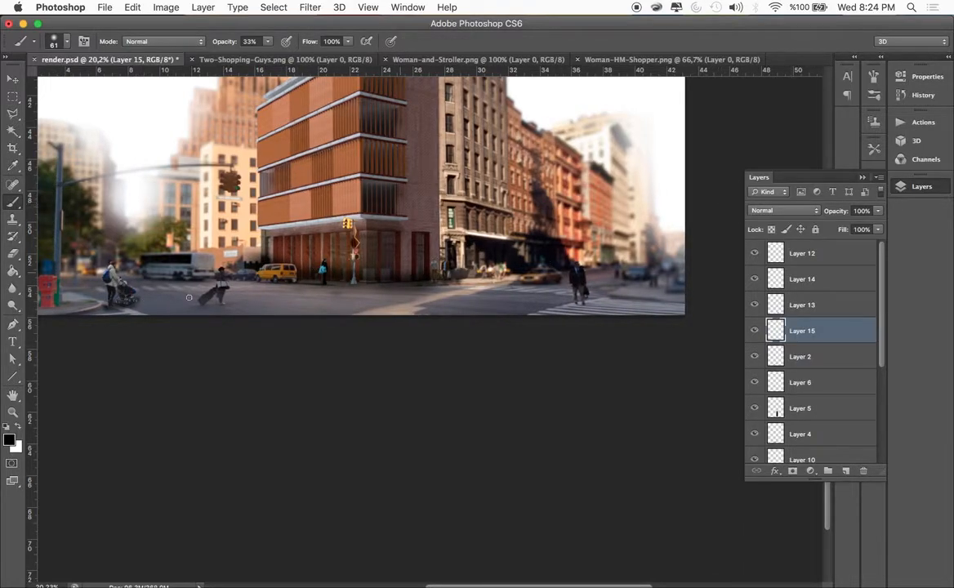
{"action": "left_click", "coordinate": [13, 252]}
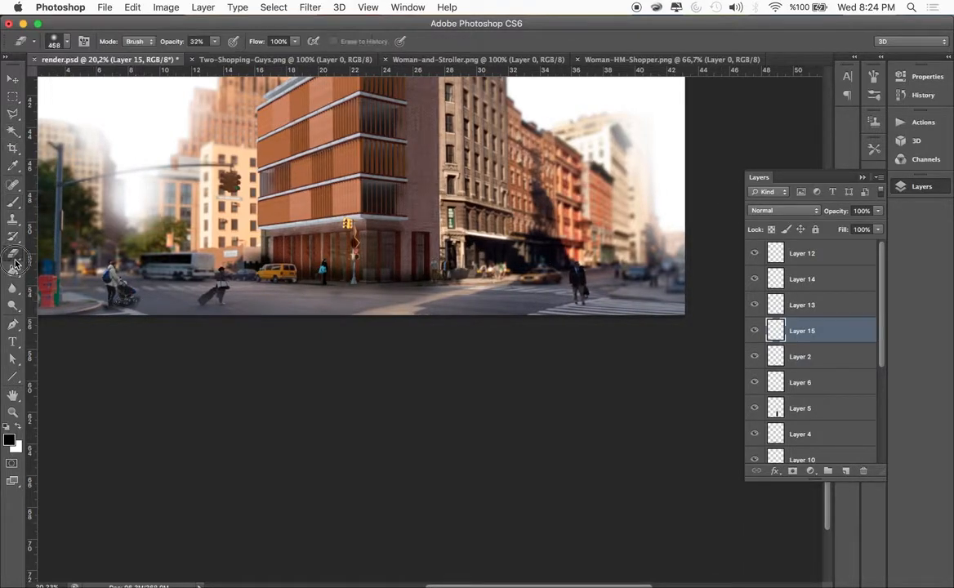
{"action": "left_click_drag", "start_coordinate": [130, 305], "coordinate": [126, 310]}
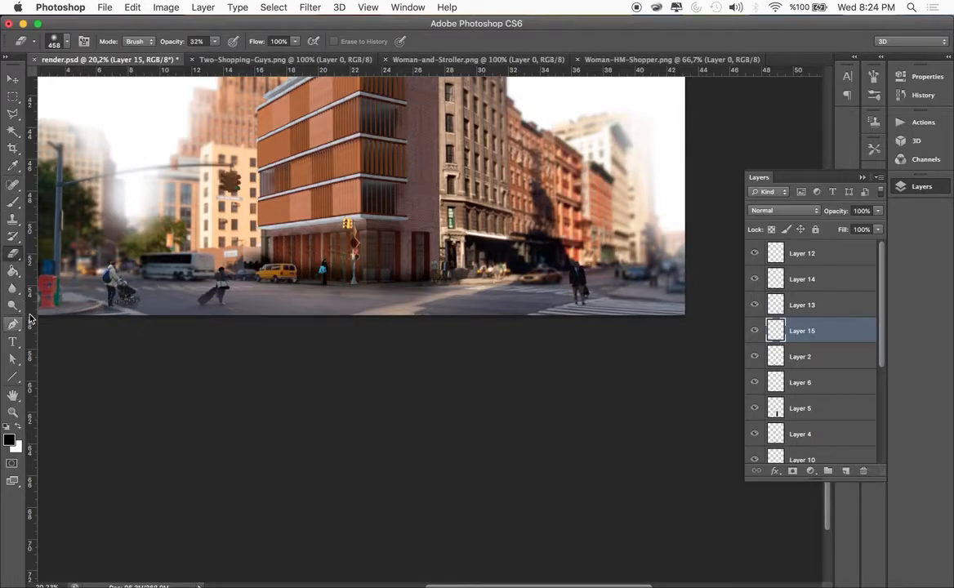
Add broader shadow dabs around the woman and her stroller with a larger soft brush, and blend them with the Eraser at 32% opacity
{"action": "left_click", "coordinate": [13, 202]}
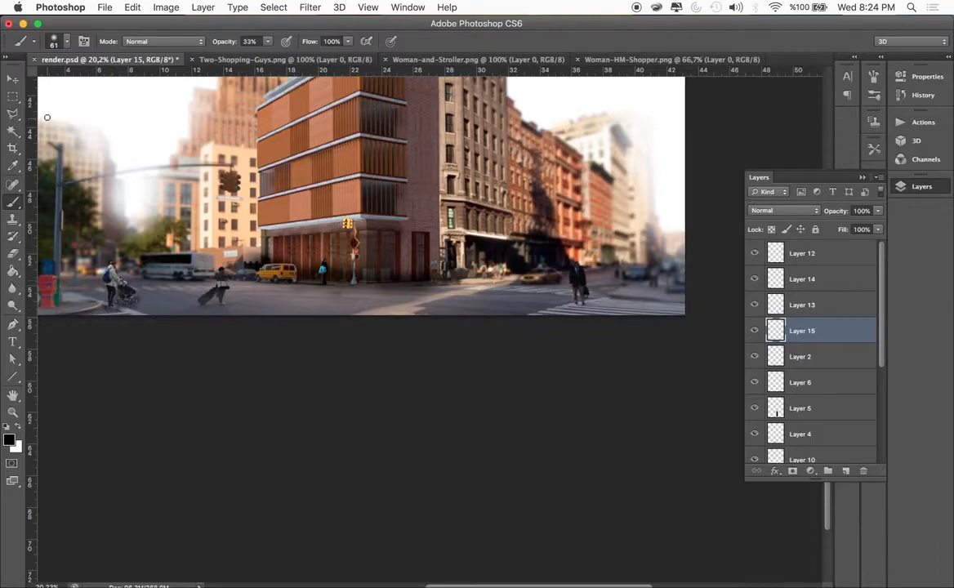
{"action": "left_click", "coordinate": [67, 39]}
{"action": "left_click", "coordinate": [80, 82]}
{"action": "left_click", "coordinate": [110, 288]}
{"action": "left_click", "coordinate": [130, 300]}
{"action": "left_click", "coordinate": [13, 253]}
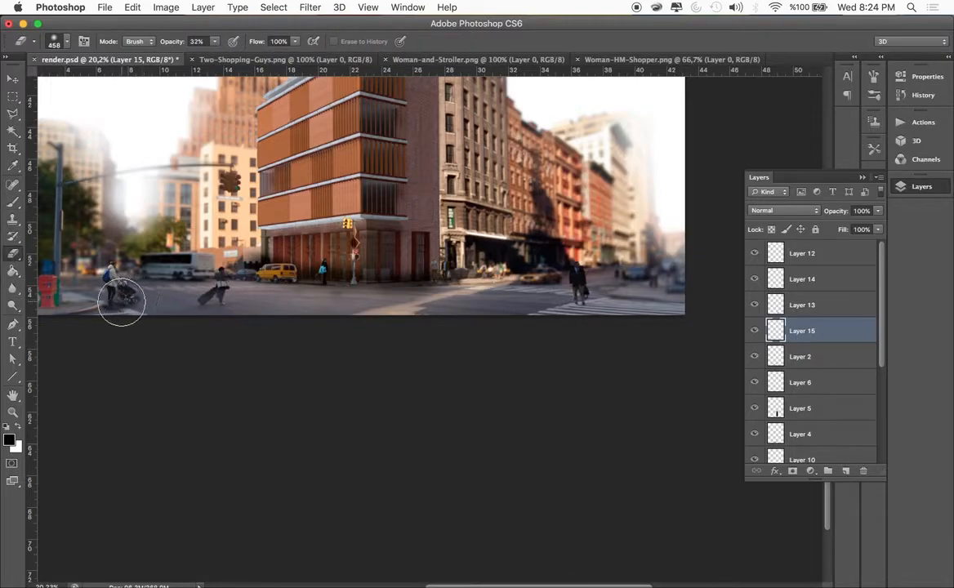
{"action": "key", "text": "v"}
{"action": "left_click", "coordinate": [181, 416]}
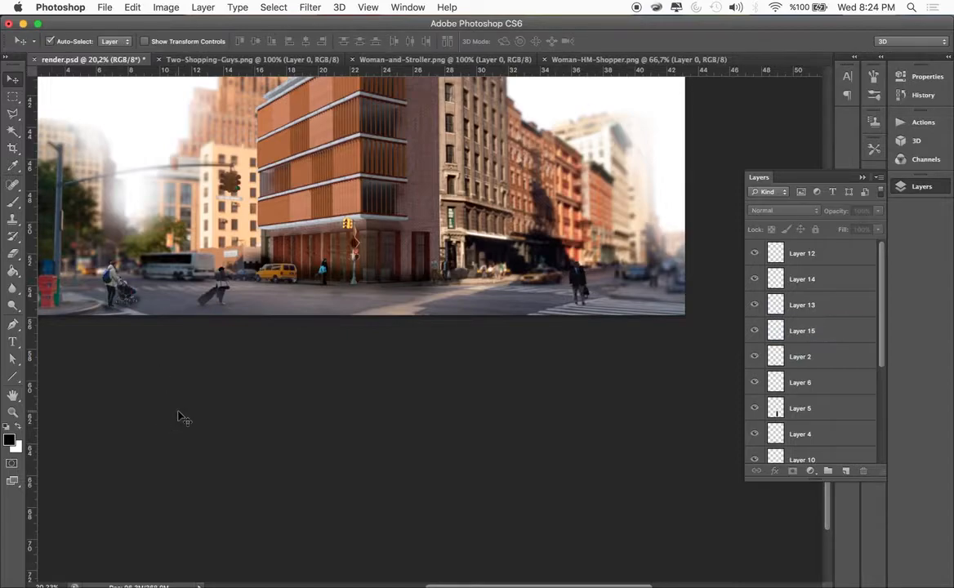
Apply Motion Blur to the woman with the stroller at a 16° angle and 46 pixels distance, and lower her layer's opacity to 73%
{"action": "scroll", "coordinate": [181, 416], "scroll_direction": "left", "scroll_amount": 3}
{"action": "scroll", "coordinate": [210, 336], "scroll_direction": "up", "scroll_amount": 10}
{"action": "scroll", "coordinate": [210, 337], "scroll_direction": "left", "scroll_amount": 5}
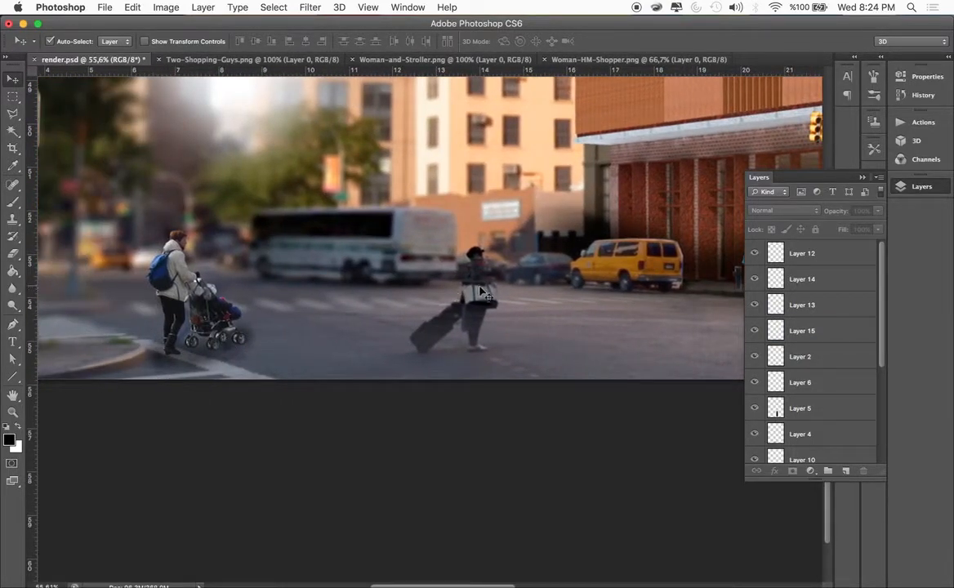
{"action": "left_click", "coordinate": [178, 290]}
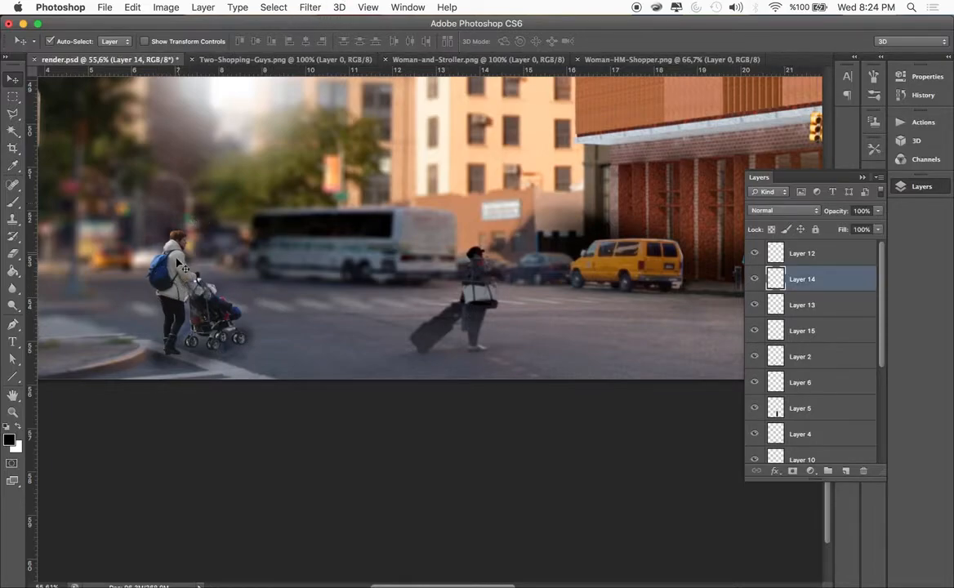
{"action": "left_click", "coordinate": [301, 8]}
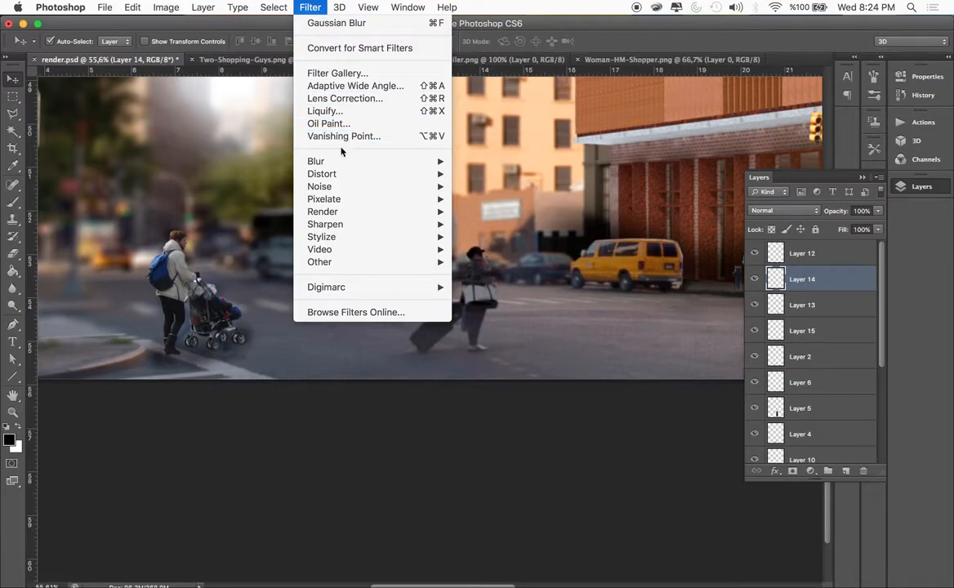
{"action": "mouse_move", "coordinate": [338, 162]}
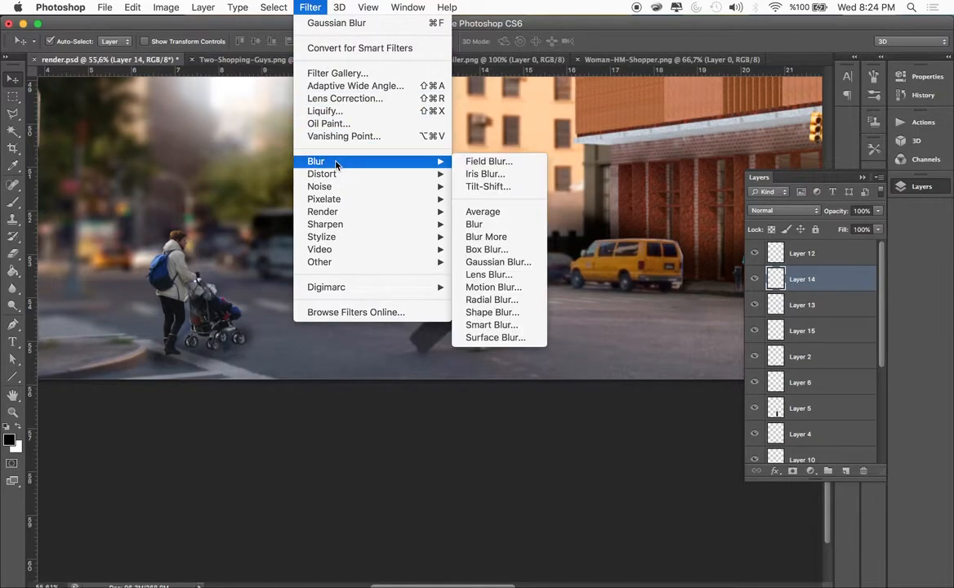
{"action": "left_click", "coordinate": [493, 286]}
{"action": "mouse_move", "coordinate": [680, 552]}
{"action": "left_mouse_down"}
{"action": "mouse_move", "coordinate": [695, 554]}
{"action": "mouse_move", "coordinate": [686, 553]}
{"action": "left_mouse_up"}
{"action": "left_click_drag", "start_coordinate": [774, 501], "coordinate": [778, 503]}
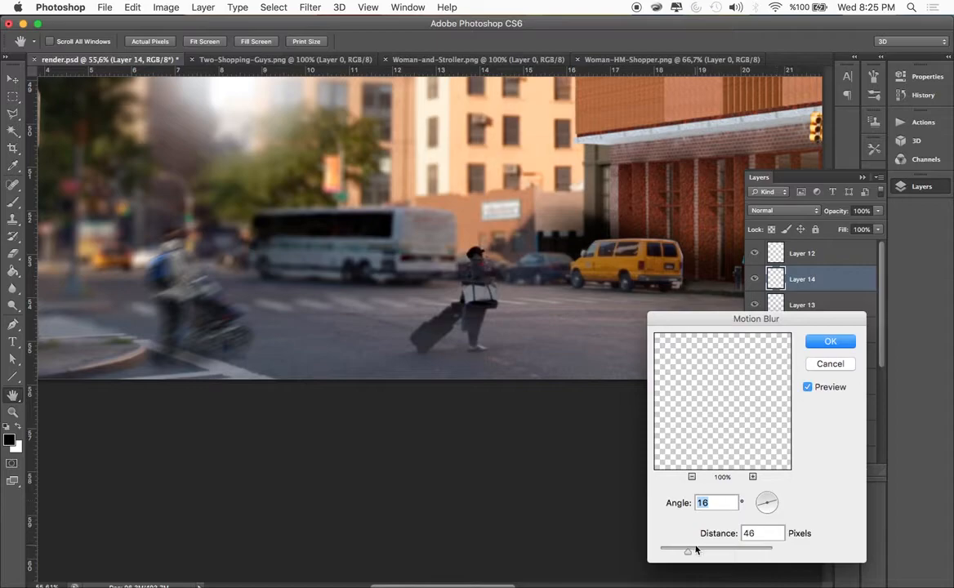
{"action": "left_click", "coordinate": [828, 341]}
{"action": "left_click_drag", "start_coordinate": [878, 211], "coordinate": [859, 231]}
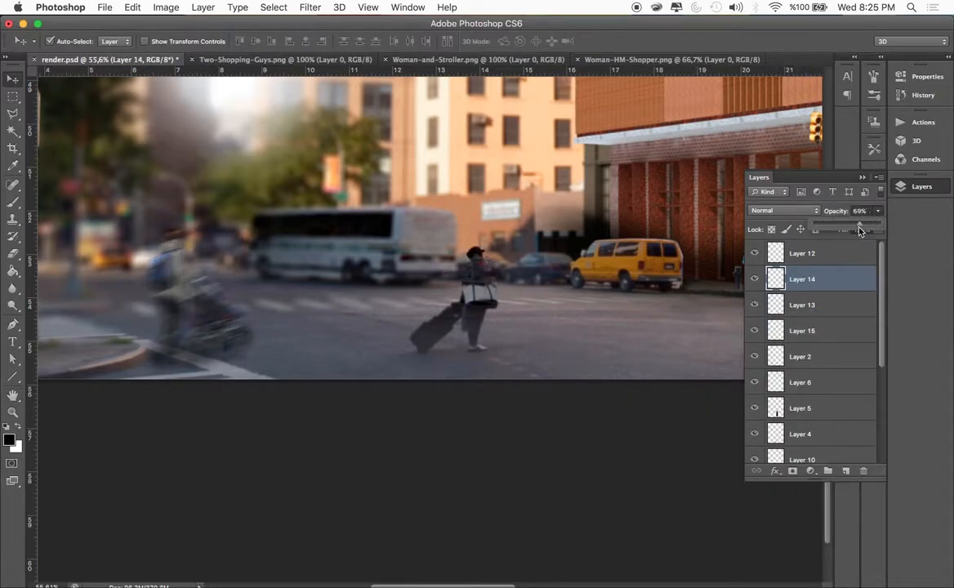
{"action": "left_click_drag", "start_coordinate": [856, 231], "coordinate": [863, 230]}
Partly fade the H&M shopper woman on Layer 12 using a soft 184 px Eraser at 32% opacity
{"action": "scroll", "coordinate": [577, 330], "scroll_direction": "right", "scroll_amount": 15}
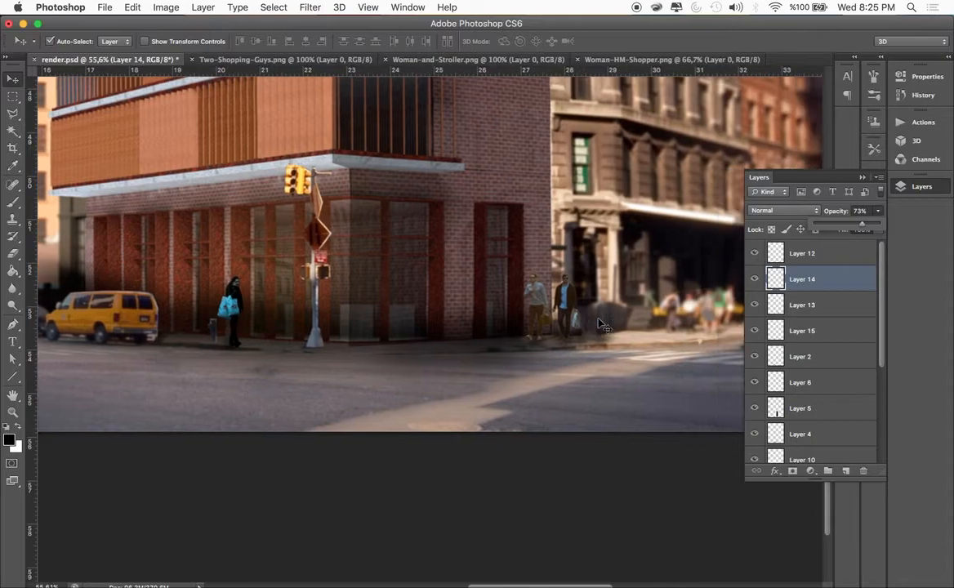
{"action": "left_click", "coordinate": [231, 309]}
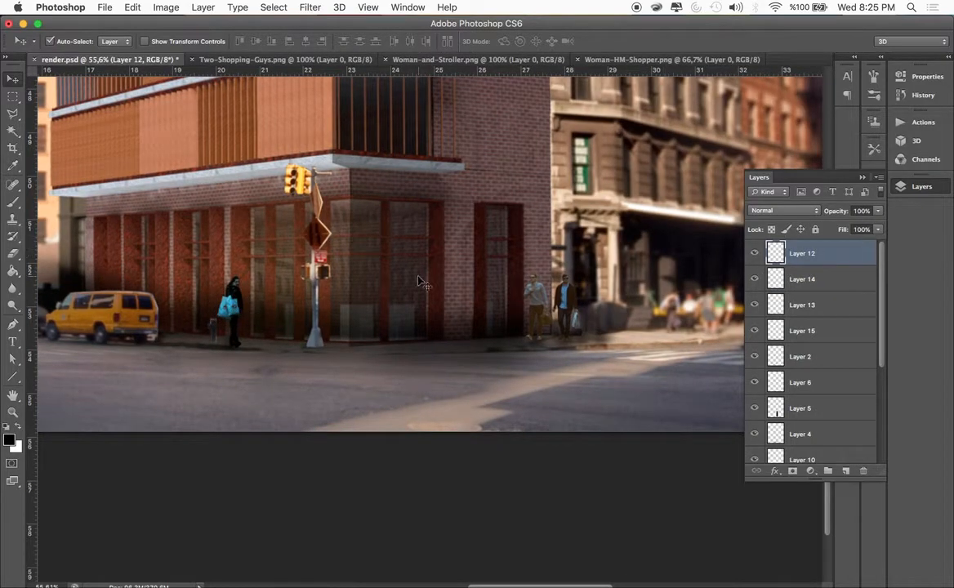
{"action": "left_click", "coordinate": [13, 253]}
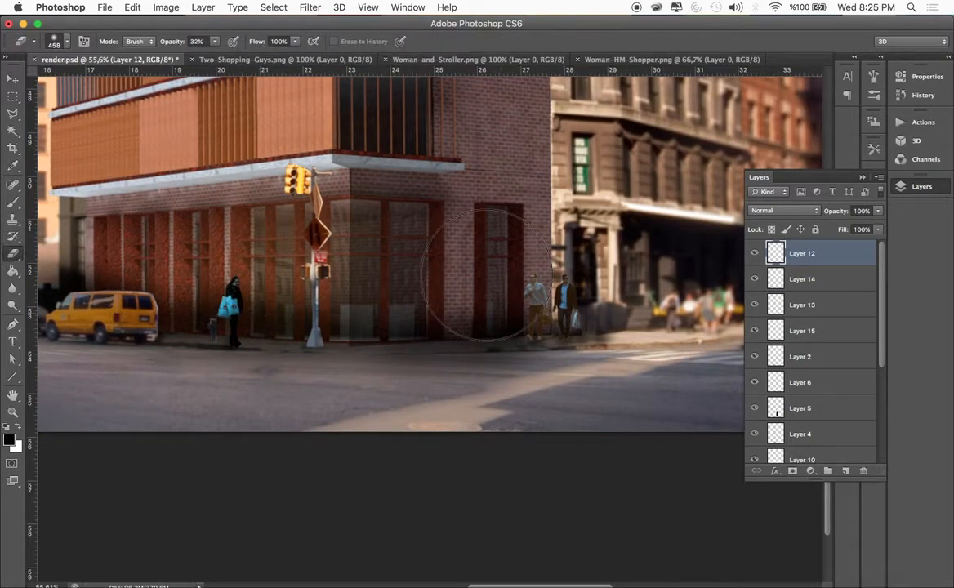
{"action": "left_click", "coordinate": [69, 48]}
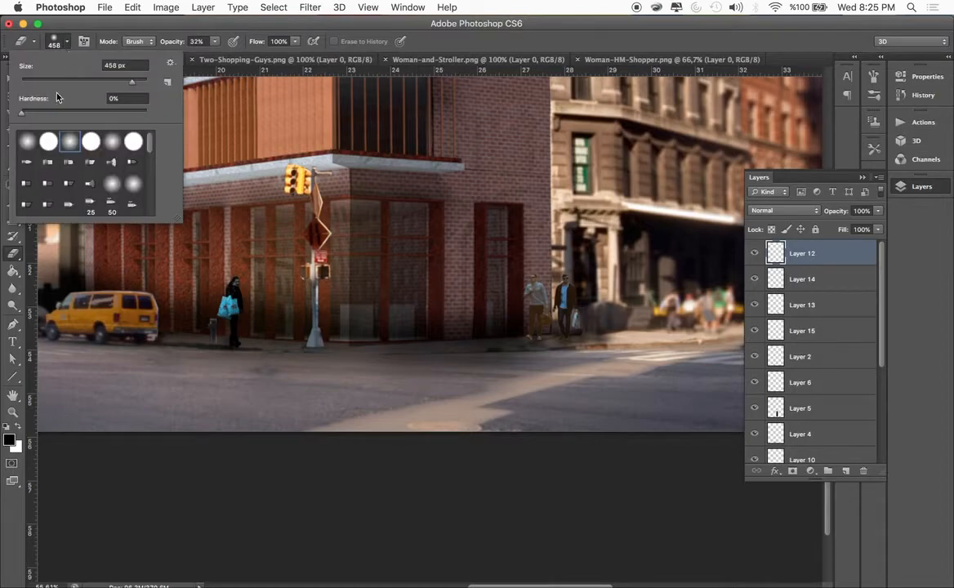
{"action": "left_click", "coordinate": [187, 279]}
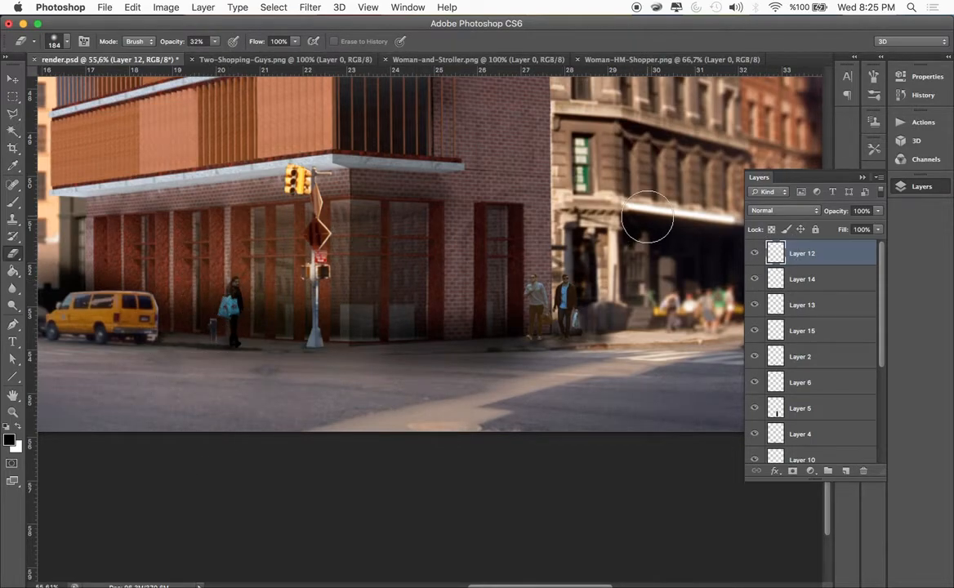
Identify the two shopping men's layer, Layer 13, and fade them slightly with the 184 px Eraser reduced to 16% opacity
{"action": "double_click", "coordinate": [791, 284]}
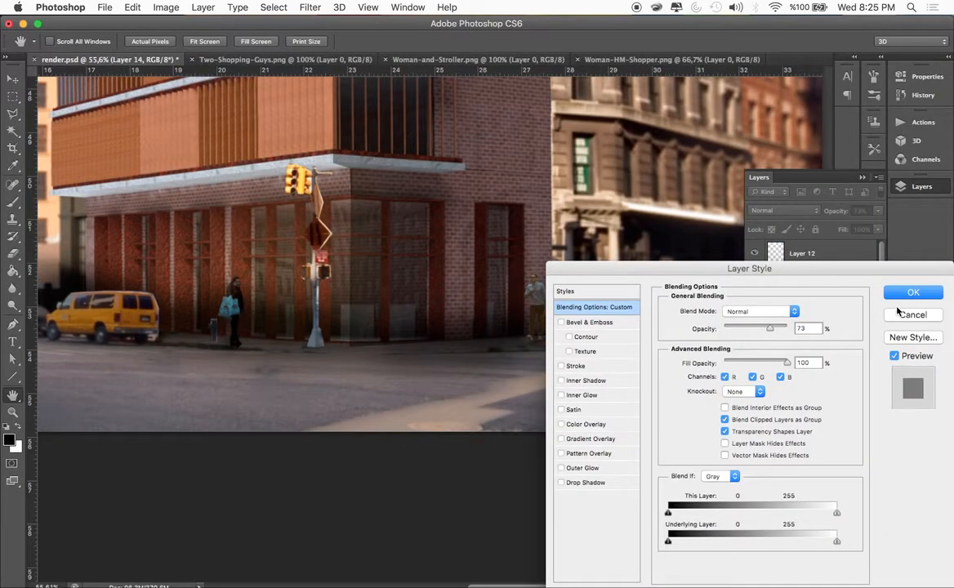
{"action": "left_click", "coordinate": [901, 314]}
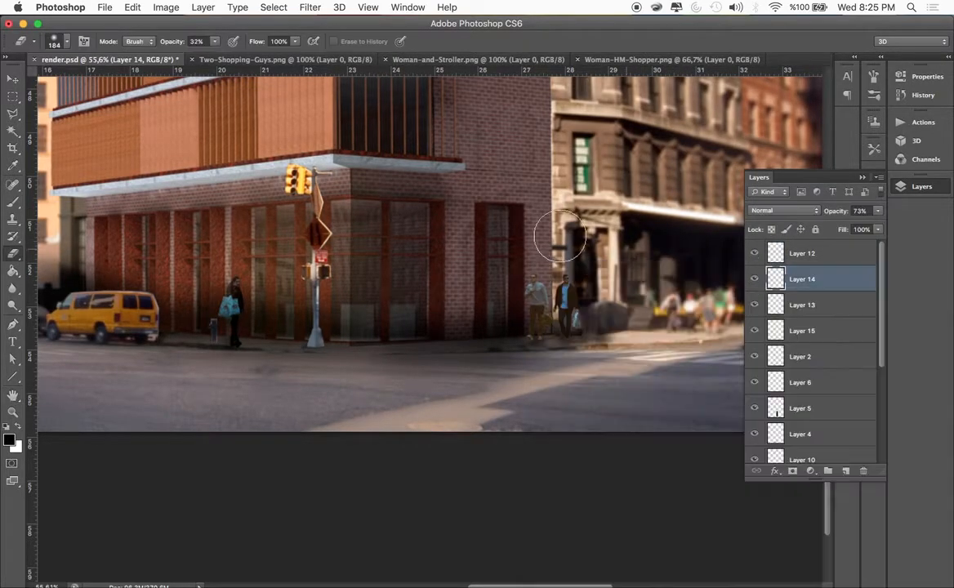
{"action": "left_click", "coordinate": [753, 305]}
{"action": "left_click", "coordinate": [754, 304]}
{"action": "key", "text": "alt+bracketleft"}
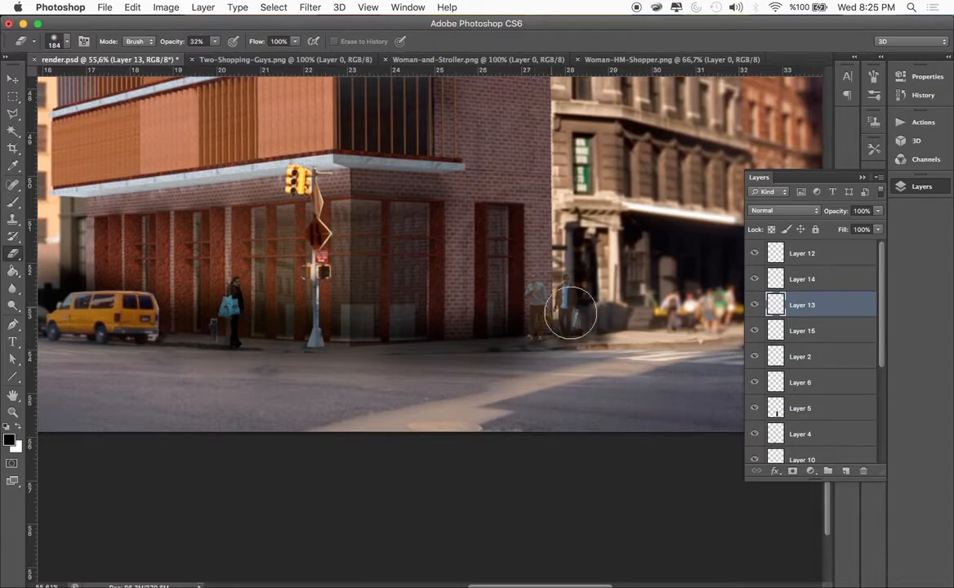
{"action": "key", "text": "super+z"}
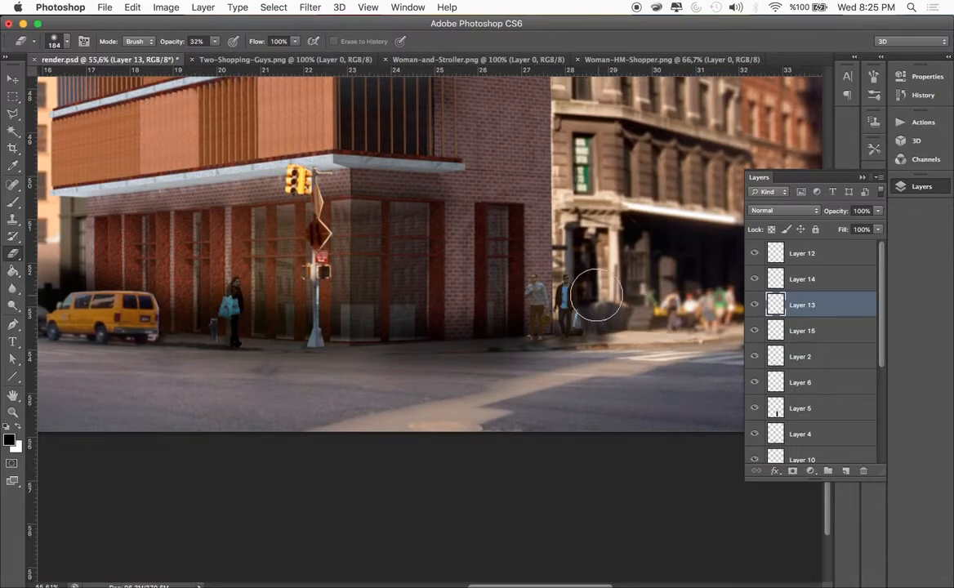
{"action": "left_click", "coordinate": [214, 41]}
{"action": "left_click_drag", "start_coordinate": [212, 56], "coordinate": [206, 57]}
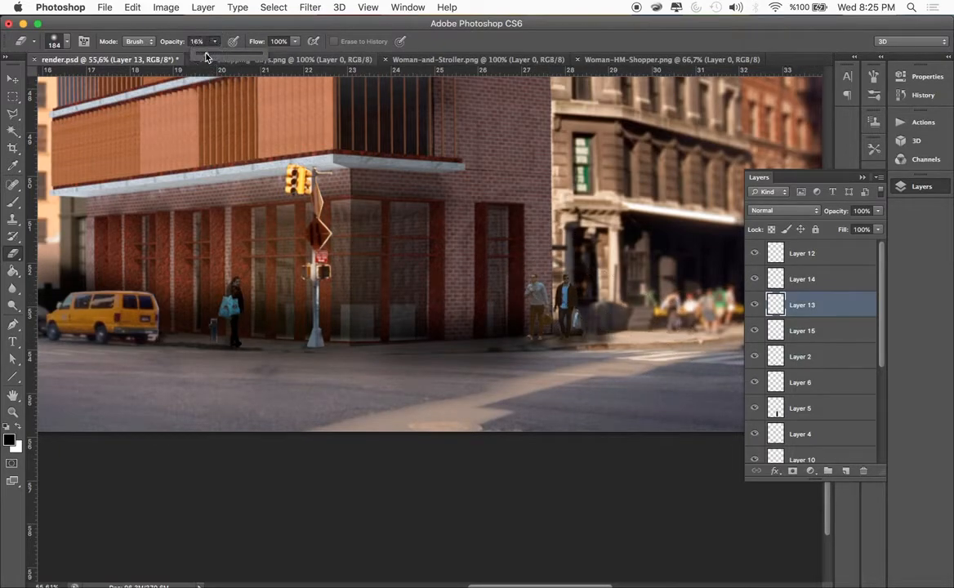
{"action": "left_click", "coordinate": [664, 392]}
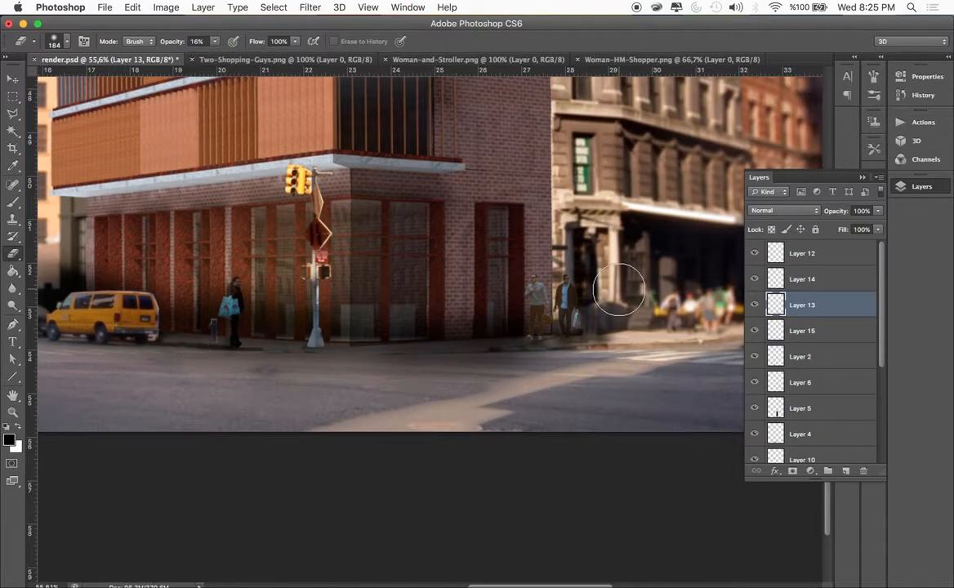
Examine the whole composition, comparing the street-level people and building with the empty sky above
{"action": "scroll", "coordinate": [618, 290], "scroll_direction": "down", "scroll_amount": 10}
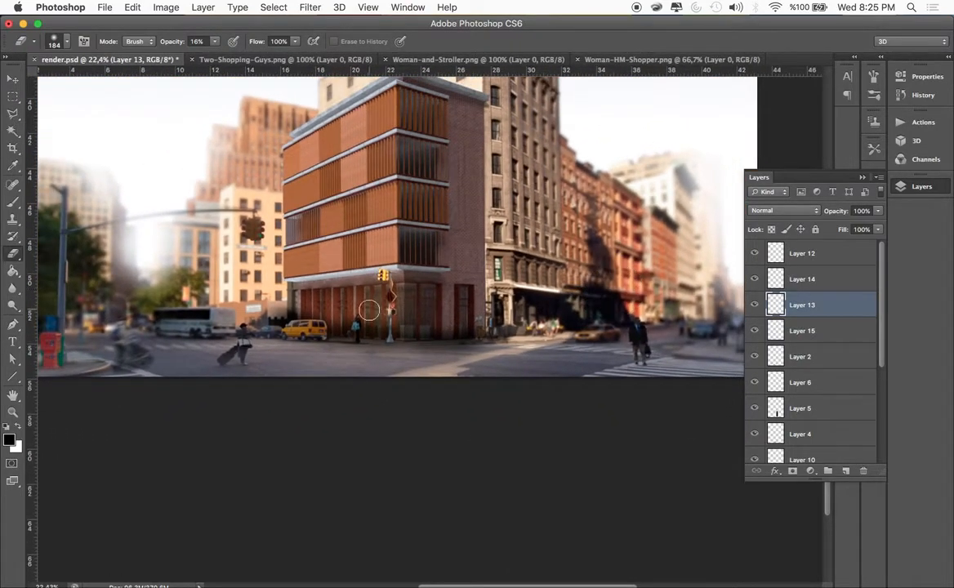
{"action": "left_click", "coordinate": [820, 254]}
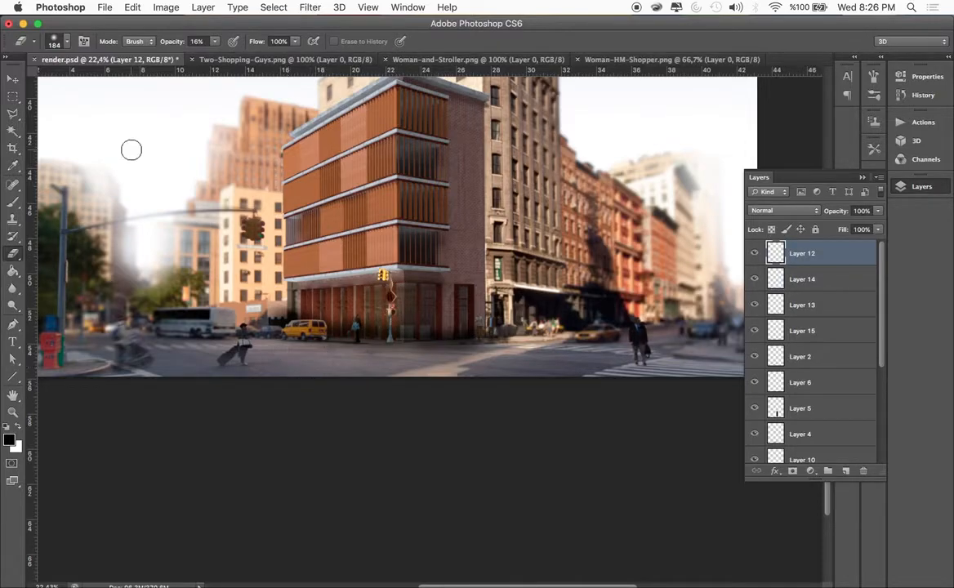
{"action": "left_click", "coordinate": [15, 82]}
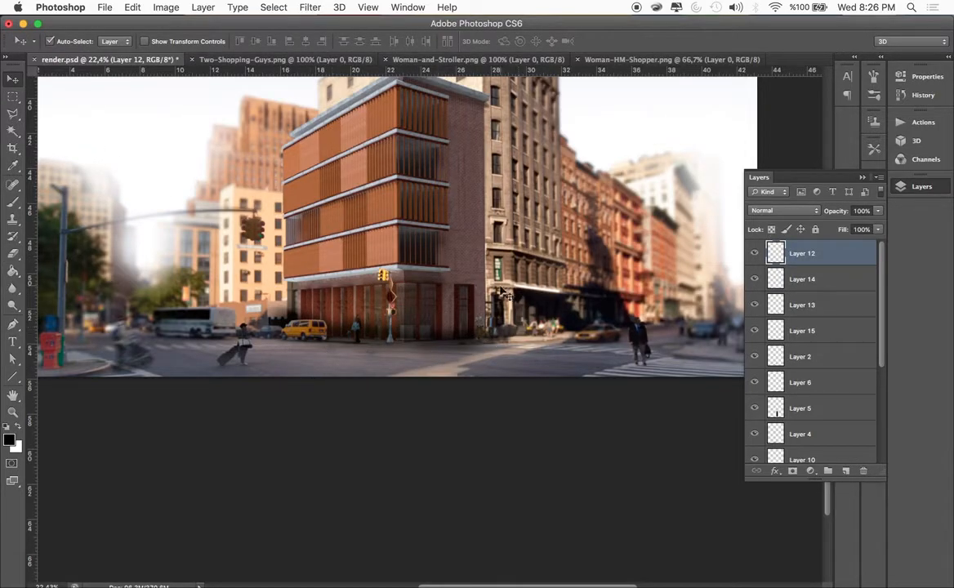
{"action": "scroll", "coordinate": [503, 292], "scroll_direction": "down", "scroll_amount": 3}
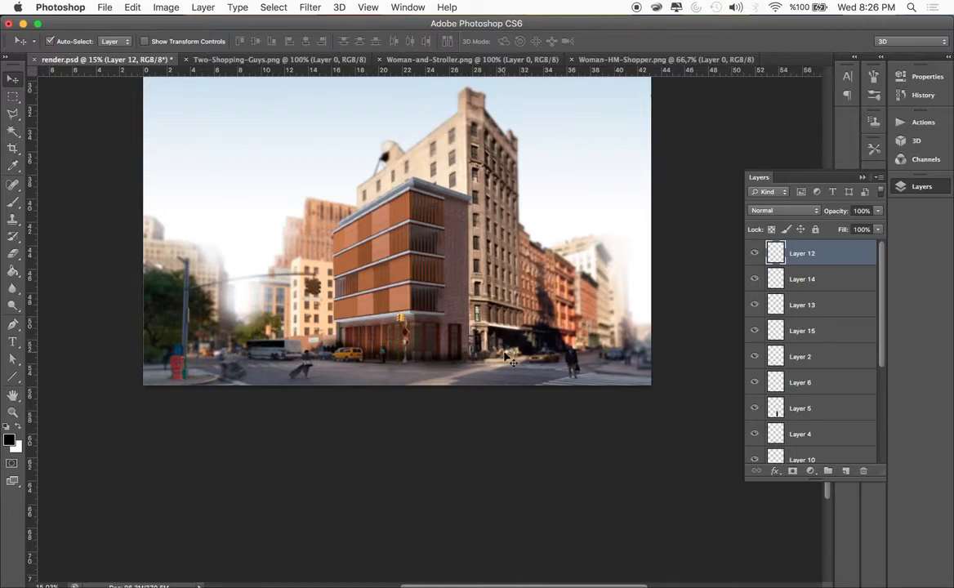
{"action": "scroll", "coordinate": [400, 298], "scroll_direction": "up", "scroll_amount": 5}
{"action": "scroll", "coordinate": [398, 298], "scroll_direction": "down", "scroll_amount": 3}
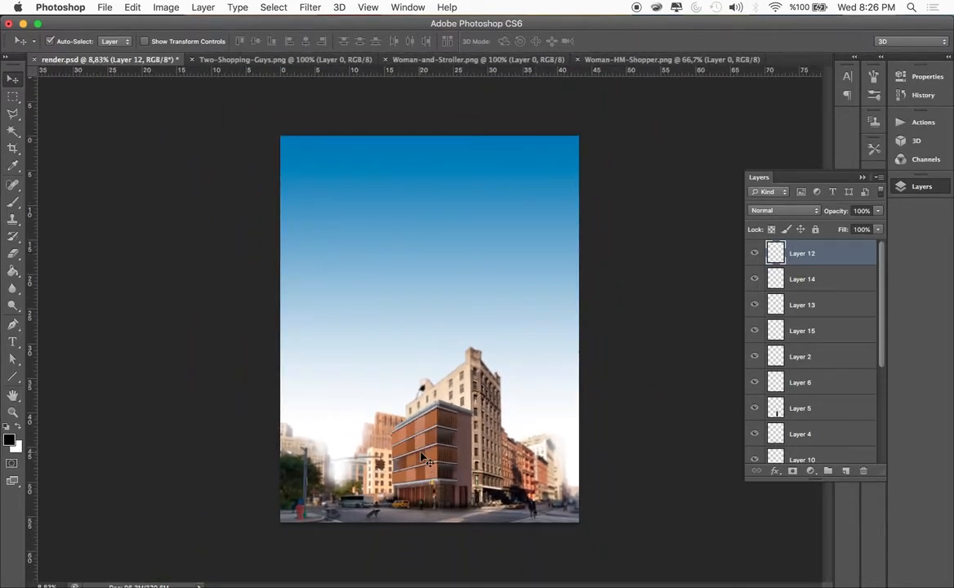
{"action": "scroll", "coordinate": [422, 457], "scroll_direction": "up", "scroll_amount": 5}
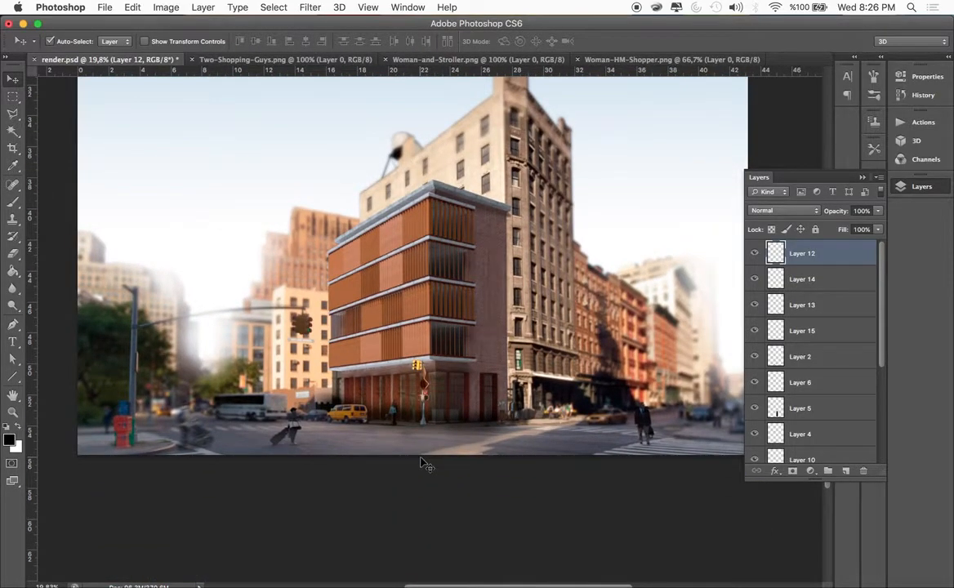
{"action": "scroll", "coordinate": [421, 462], "scroll_direction": "down", "scroll_amount": 4}
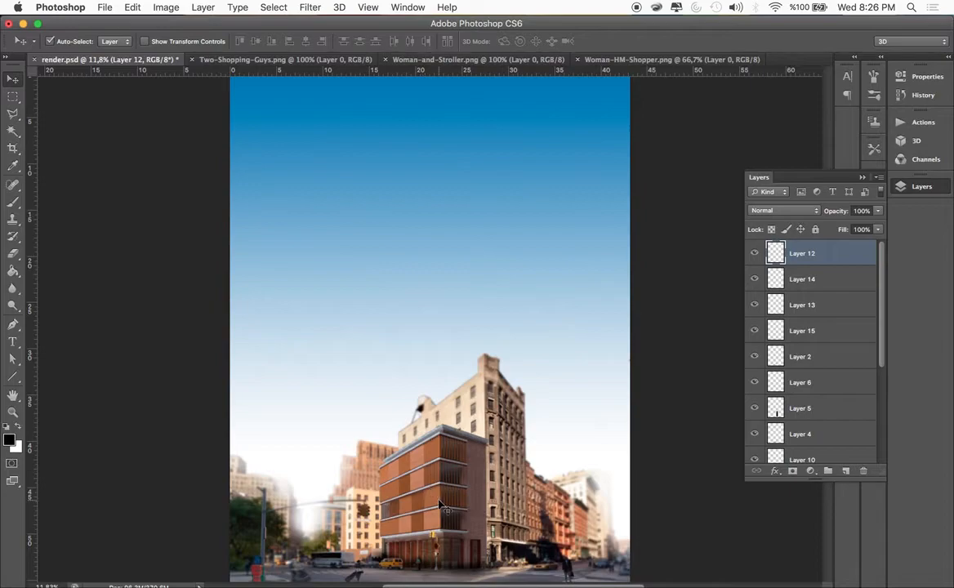
{"action": "scroll", "coordinate": [441, 507], "scroll_direction": "down", "scroll_amount": 2}
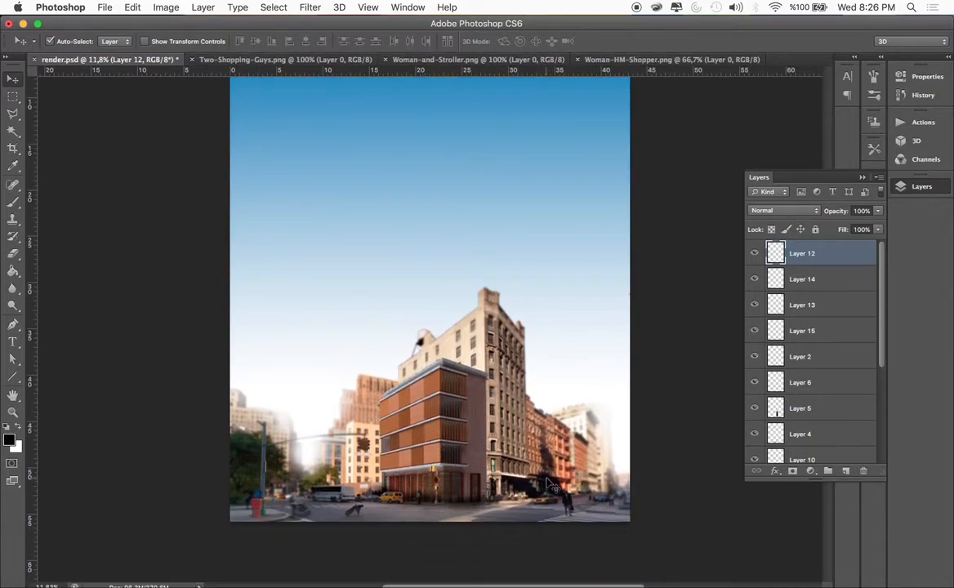
{"action": "scroll", "coordinate": [482, 338], "scroll_direction": "up", "scroll_amount": 1}
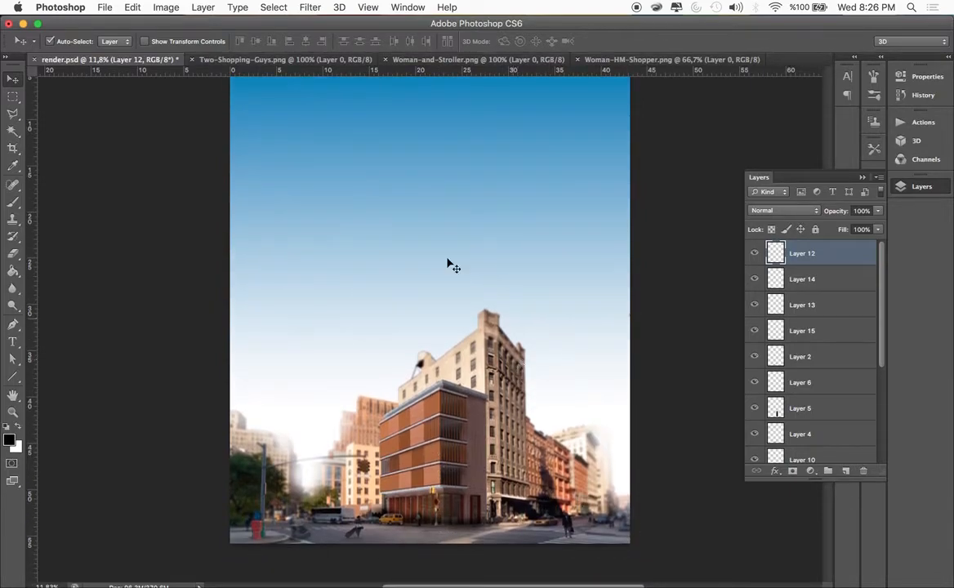
{"action": "left_click", "coordinate": [98, 143]}
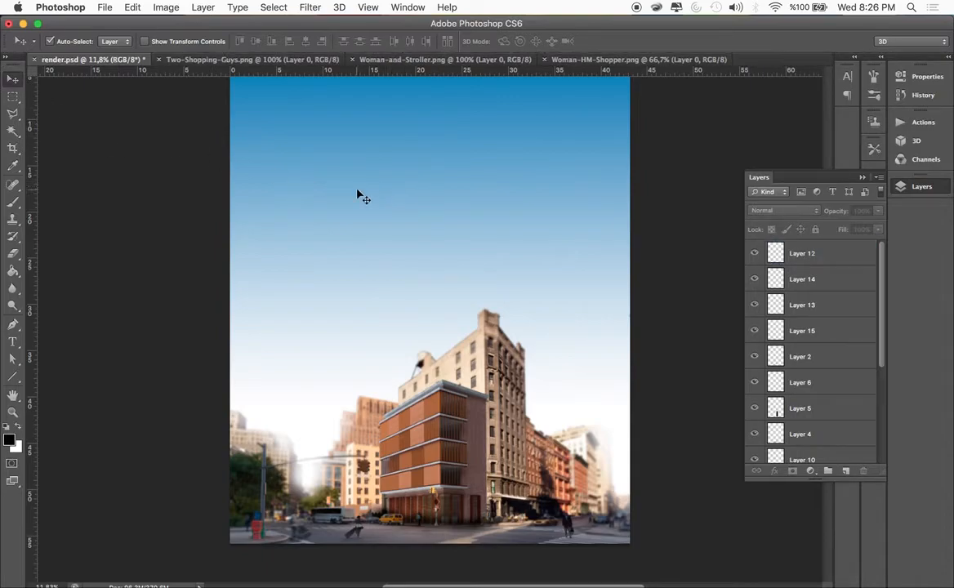
{"action": "scroll", "coordinate": [357, 205], "scroll_direction": "up", "scroll_amount": 4}
{"action": "scroll", "coordinate": [357, 205], "scroll_direction": "down", "scroll_amount": 10}
{"action": "scroll", "coordinate": [357, 205], "scroll_direction": "up", "scroll_amount": 10}
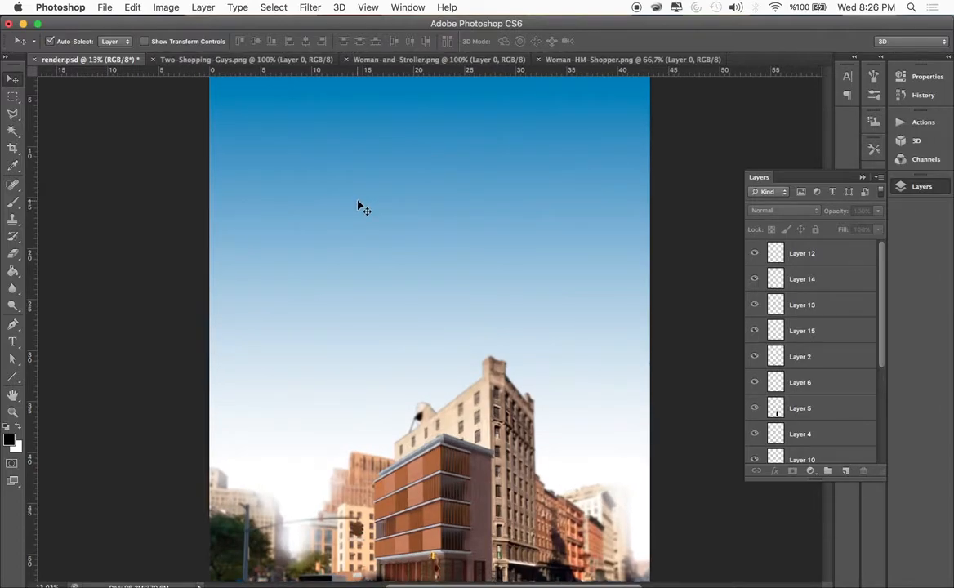
{"action": "scroll", "coordinate": [356, 205], "scroll_direction": "down", "scroll_amount": 8}
{"action": "scroll", "coordinate": [357, 204], "scroll_direction": "up", "scroll_amount": 8}
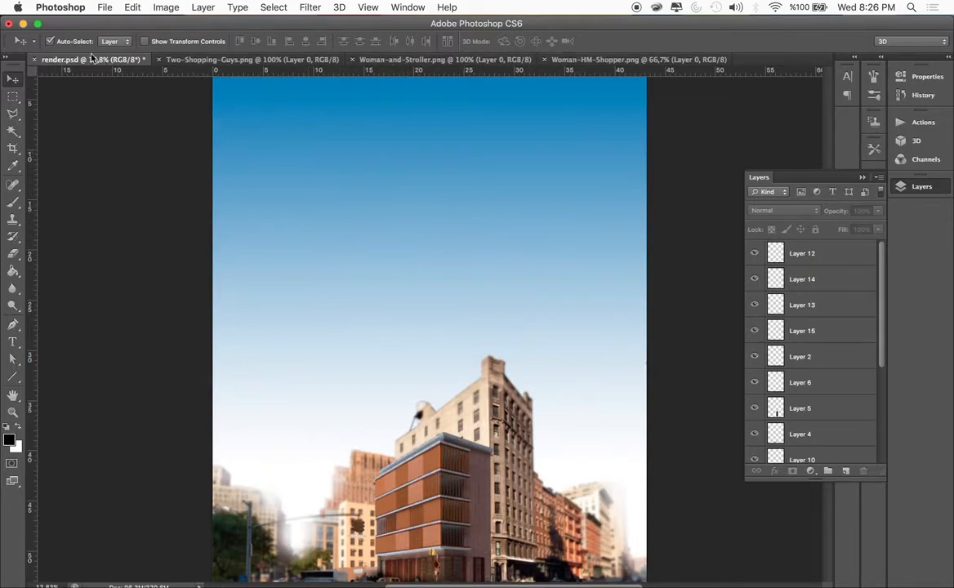
Switch to Finder and open the diagram image Screen Shot 2016-03-09 at 19.25.32 from the postprocessing folder in Adobe Photoshop CS6
{"action": "left_click", "coordinate": [23, 23]}
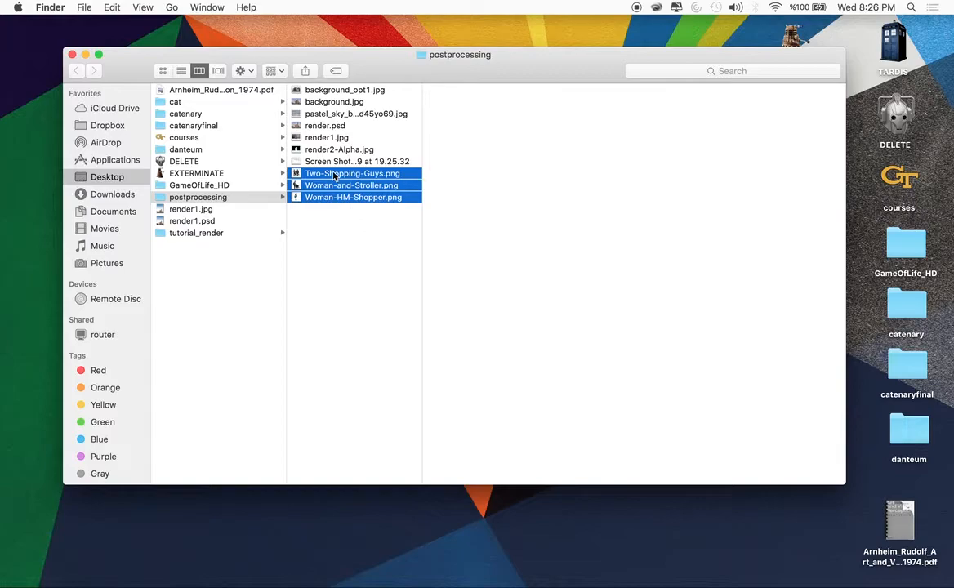
{"action": "left_click", "coordinate": [320, 163]}
{"action": "right_click", "coordinate": [312, 161]}
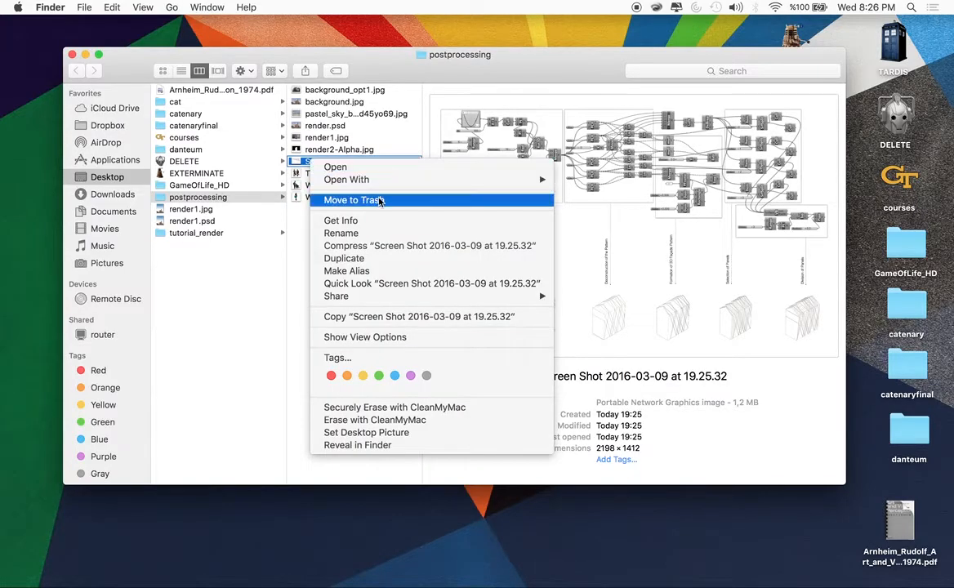
{"action": "mouse_move", "coordinate": [511, 178]}
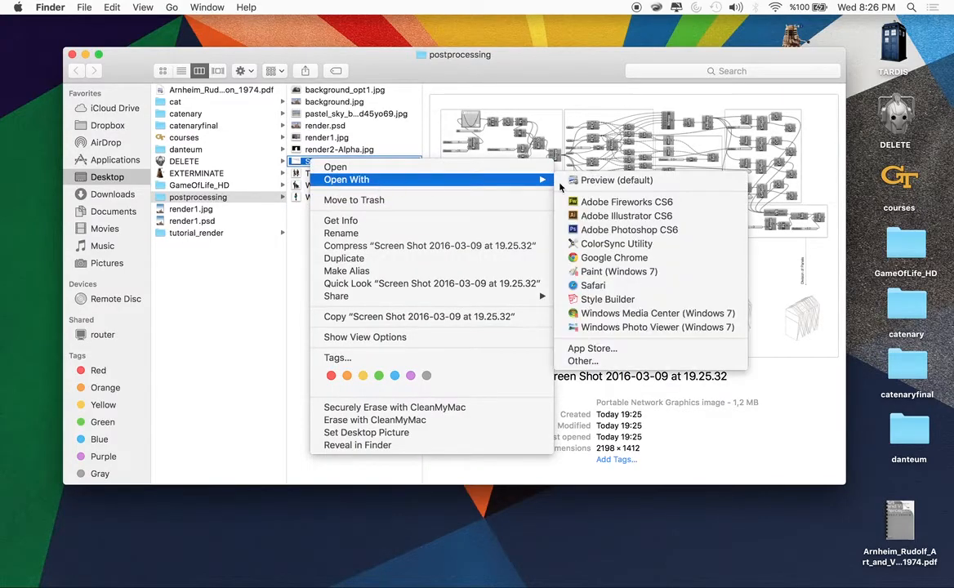
{"action": "left_click", "coordinate": [624, 231]}
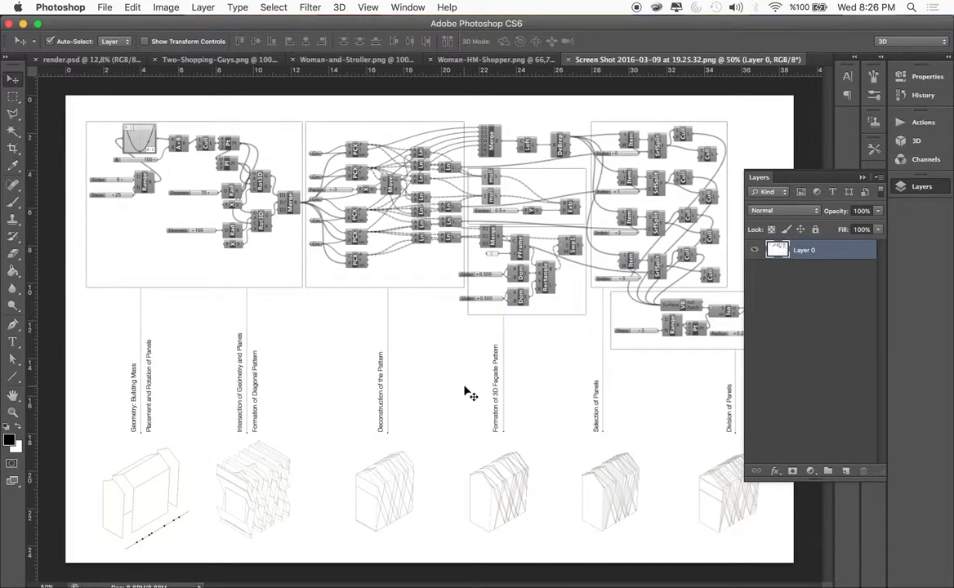
Copy the diagram from the screenshot document into render.psd as a new layer over the sky
{"action": "scroll", "coordinate": [463, 390], "scroll_direction": "down", "scroll_amount": 8}
{"action": "scroll", "coordinate": [464, 390], "scroll_direction": "up", "scroll_amount": 4}
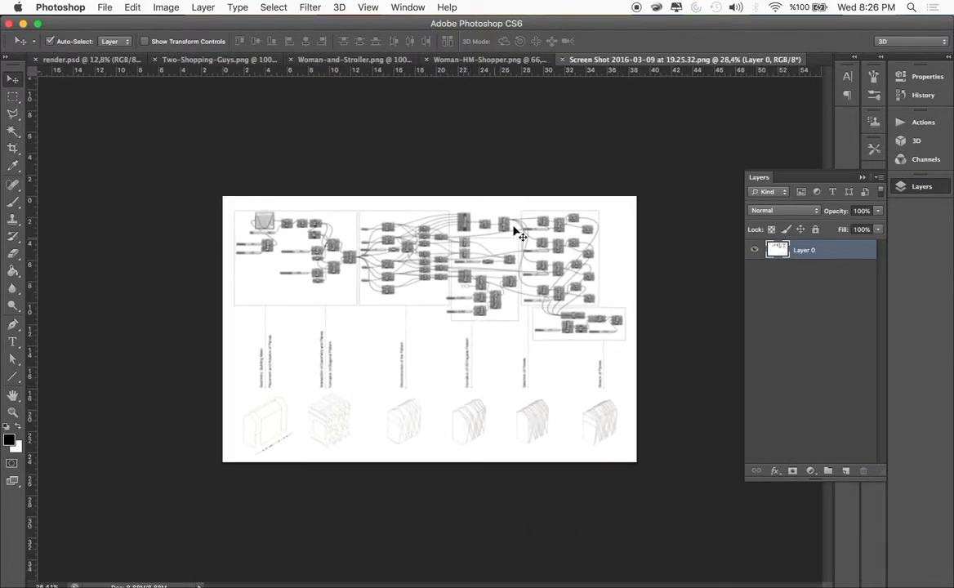
{"action": "mouse_move", "coordinate": [466, 215]}
{"action": "left_mouse_down"}
{"action": "mouse_move", "coordinate": [106, 84]}
{"action": "mouse_move", "coordinate": [111, 65]}
{"action": "mouse_move", "coordinate": [333, 154]}
{"action": "left_mouse_up"}
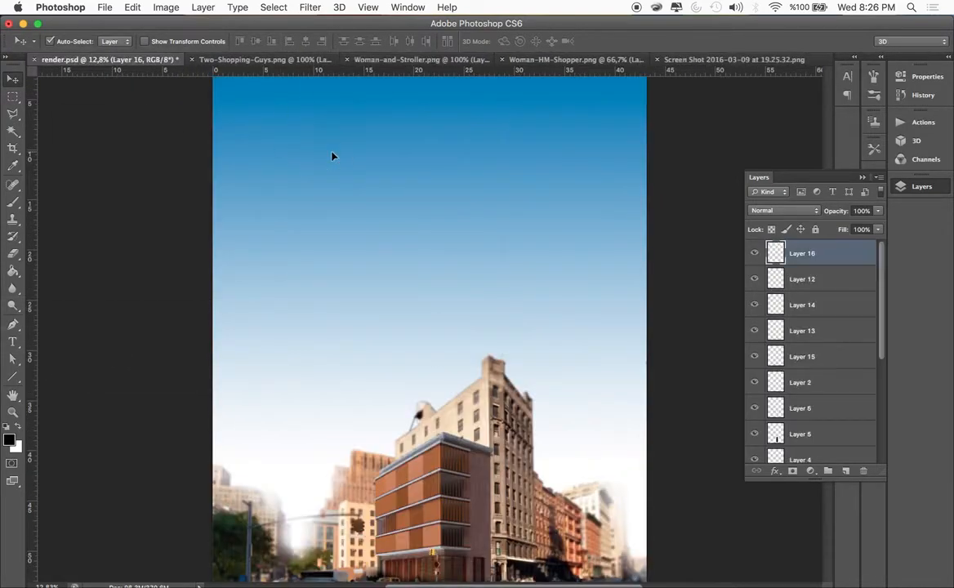
Enlarge the diagram to span most of the upper sky's width and set its layer's blend mode to Multiply
{"action": "key", "text": "ctrl+t"}
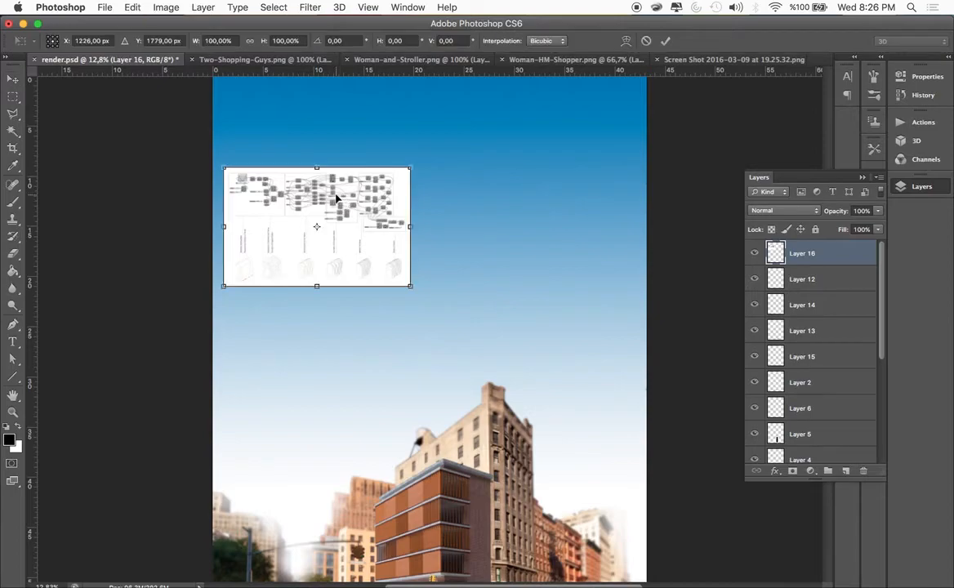
{"action": "left_click_drag", "start_coordinate": [411, 285], "coordinate": [517, 337]}
{"action": "left_click_drag", "start_coordinate": [452, 227], "coordinate": [548, 216]}
{"action": "left_click_drag", "start_coordinate": [606, 332], "coordinate": [584, 307]}
{"action": "key", "text": "Return"}
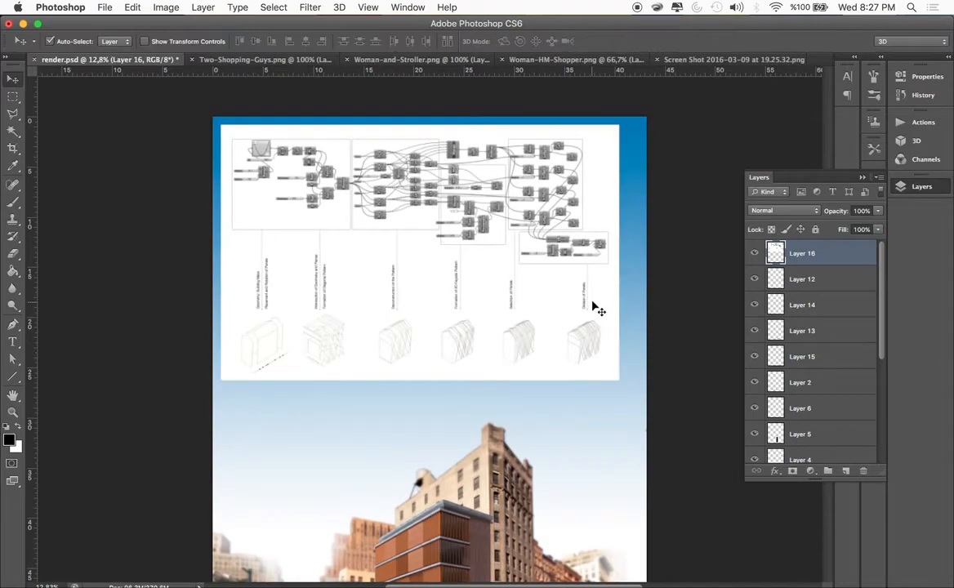
{"action": "left_click", "coordinate": [777, 216]}
{"action": "left_click", "coordinate": [772, 244]}
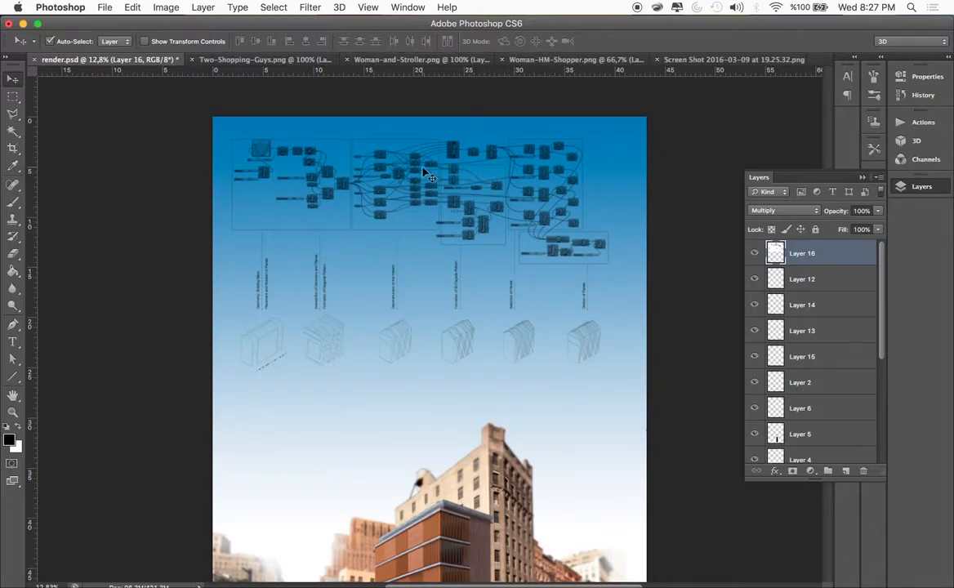
Scale the diagram down to about 92.6% and nudge it slightly upward in the sky, leaving no layer selected
{"action": "scroll", "coordinate": [425, 173], "scroll_direction": "down", "scroll_amount": 1}
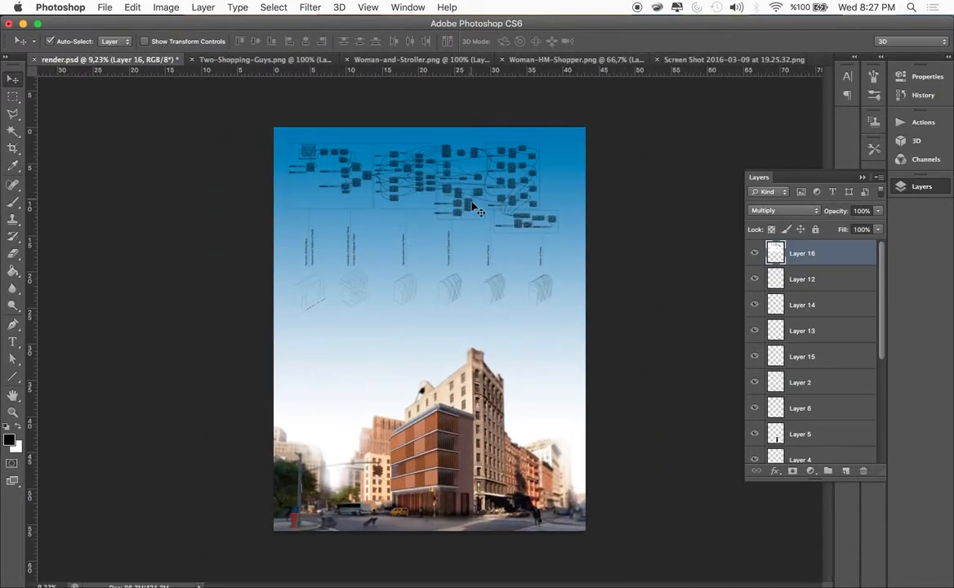
{"action": "key", "text": "super+t"}
{"action": "left_click_drag", "start_coordinate": [564, 135], "coordinate": [544, 147]}
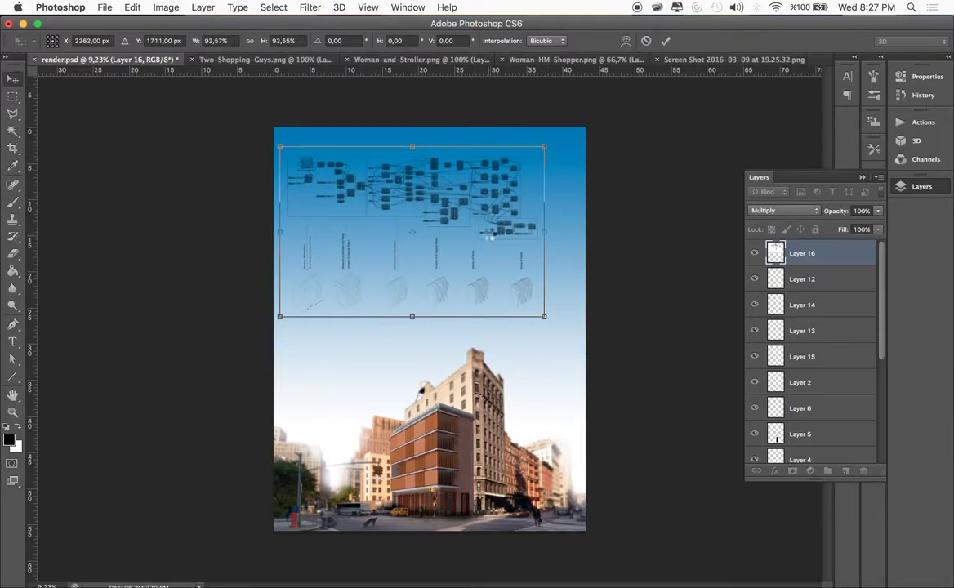
{"action": "key", "text": "Return"}
{"action": "left_click_drag", "start_coordinate": [438, 190], "coordinate": [438, 181]}
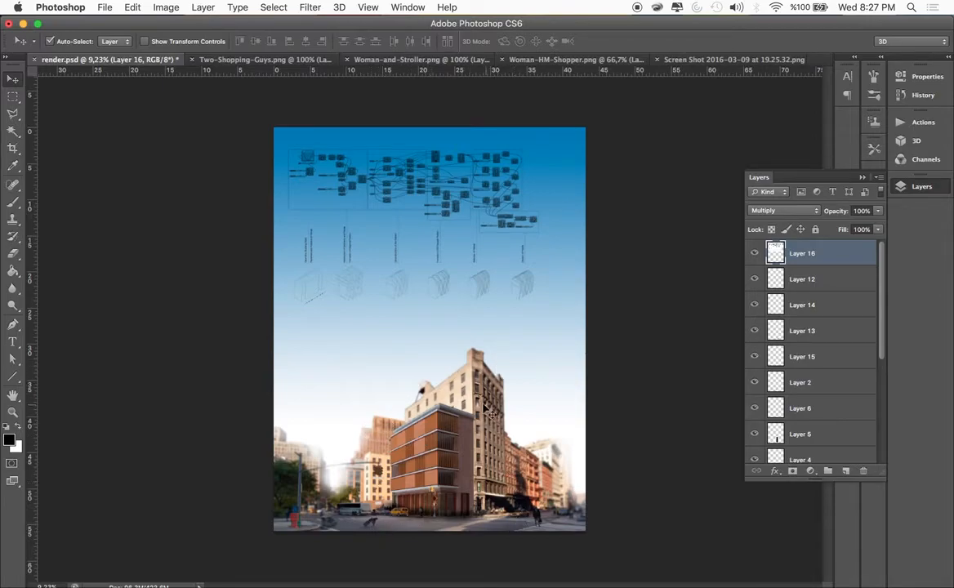
{"action": "left_click", "coordinate": [72, 155]}
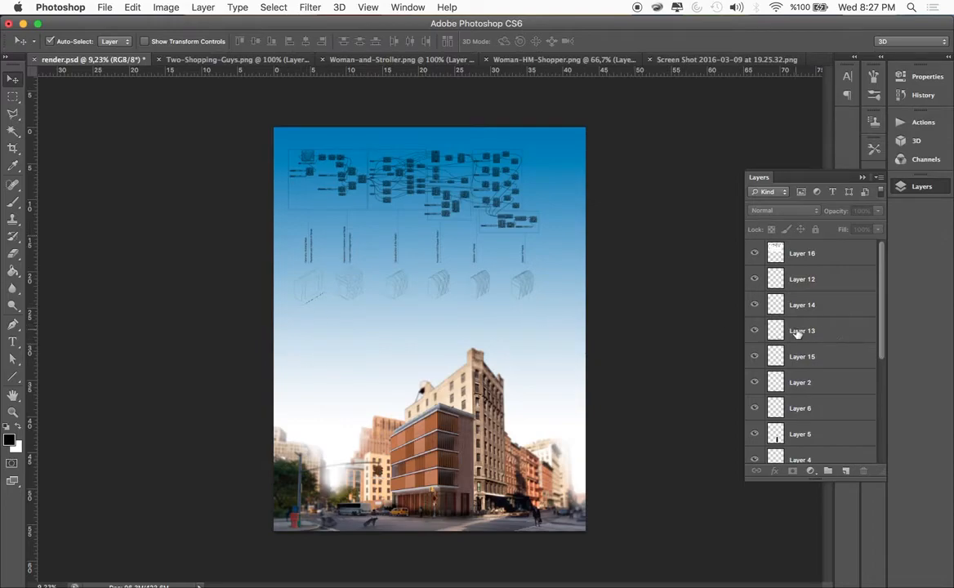
Look through the layer stack and put the people layers, Layer 12, Layer 14 and Layer 13, into a new group
{"action": "scroll", "coordinate": [797, 333], "scroll_direction": "down", "scroll_amount": 5}
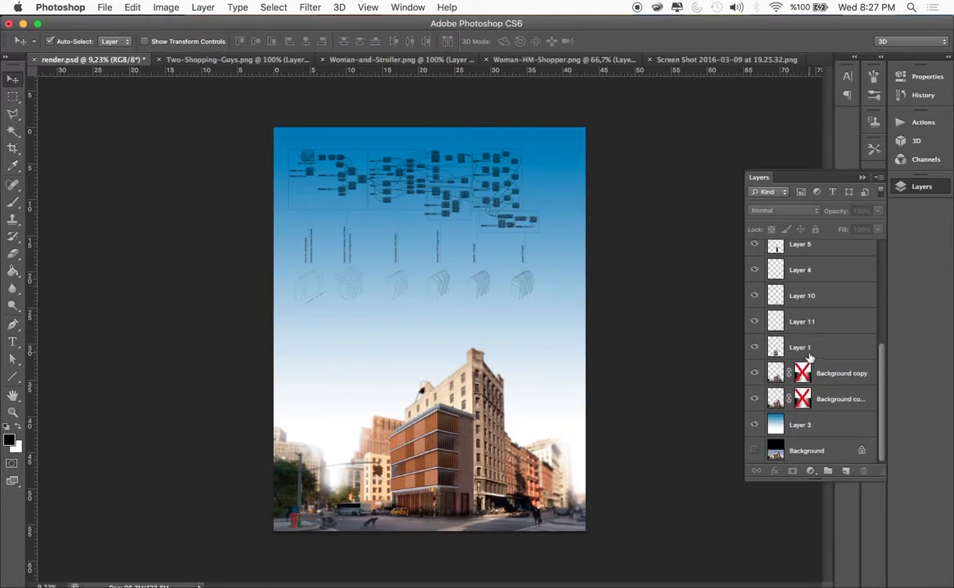
{"action": "scroll", "coordinate": [808, 278], "scroll_direction": "up", "scroll_amount": 6}
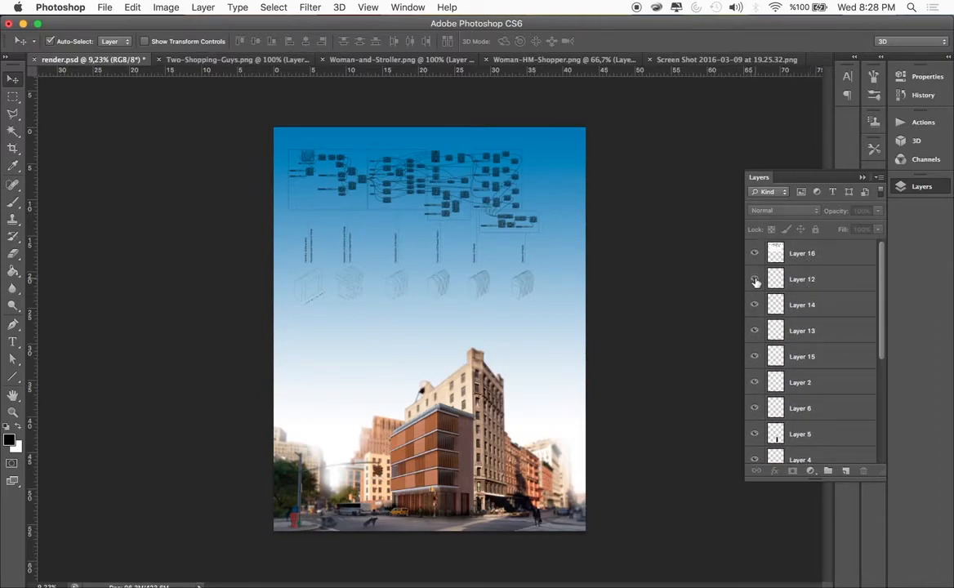
{"action": "left_click", "coordinate": [790, 280]}
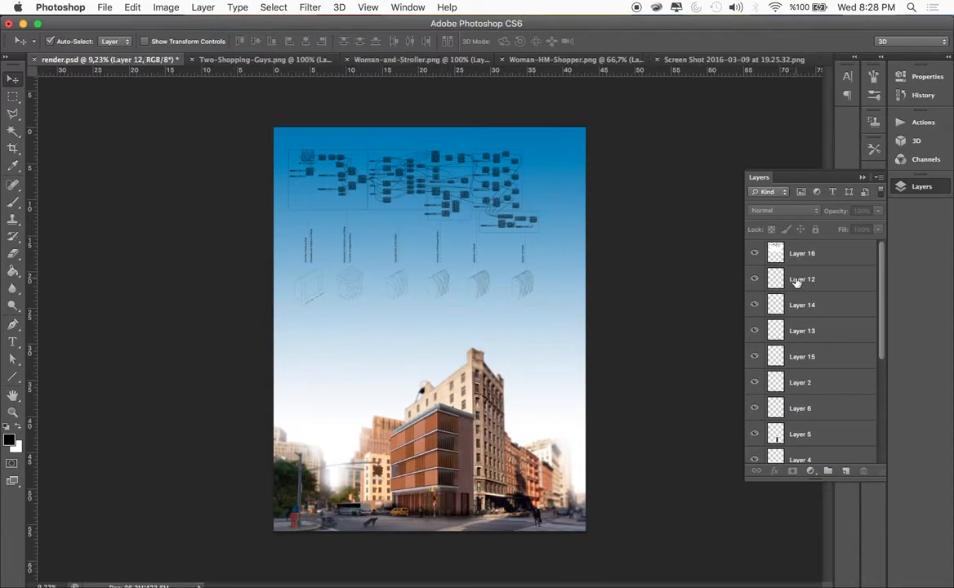
{"action": "scroll", "coordinate": [794, 294], "scroll_direction": "down", "scroll_amount": 5}
{"action": "scroll", "coordinate": [795, 310], "scroll_direction": "down", "scroll_amount": 2}
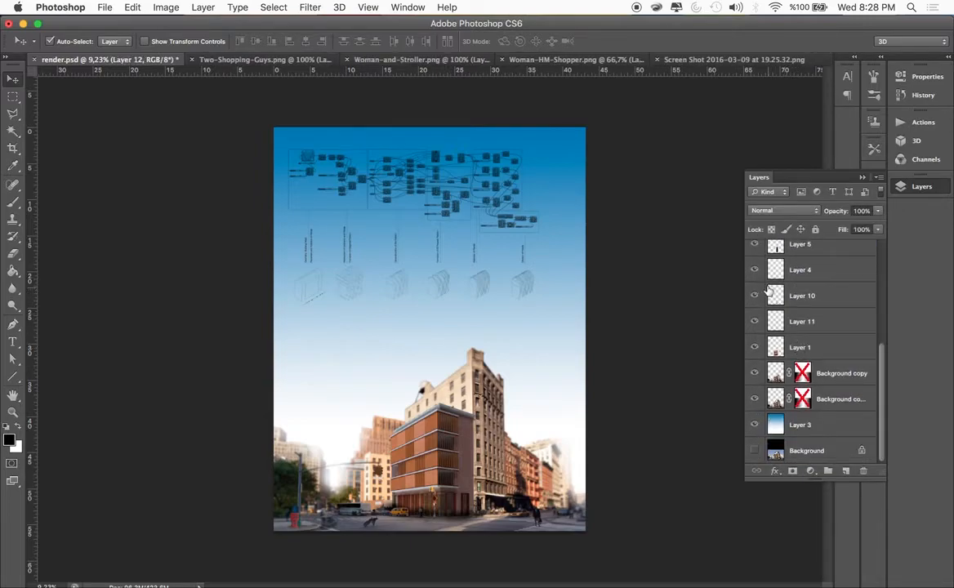
{"action": "scroll", "coordinate": [788, 277], "scroll_direction": "up", "scroll_amount": 4}
{"action": "scroll", "coordinate": [788, 269], "scroll_direction": "up", "scroll_amount": 2}
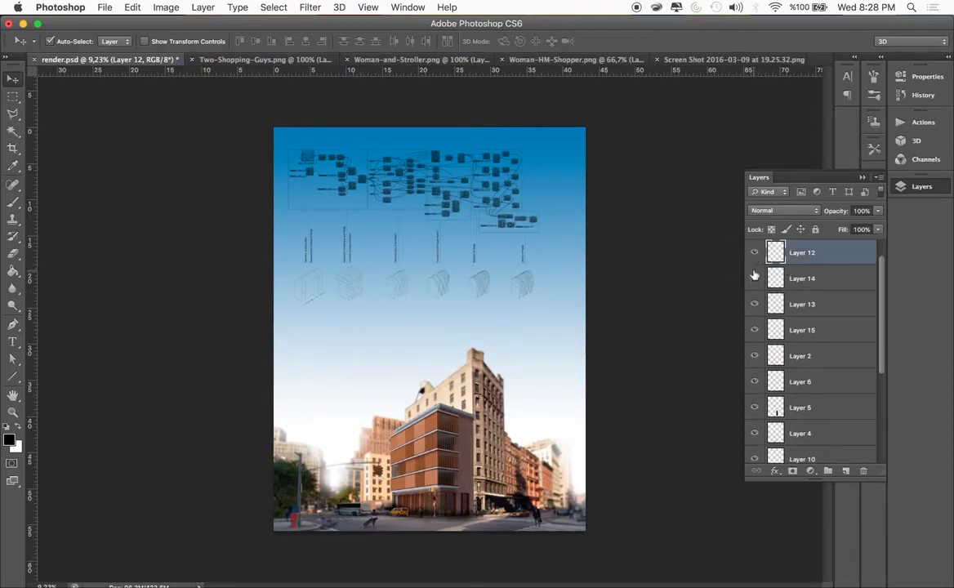
{"action": "left_click", "coordinate": [799, 306], "text": "shift"}
{"action": "right_click", "coordinate": [799, 306]}
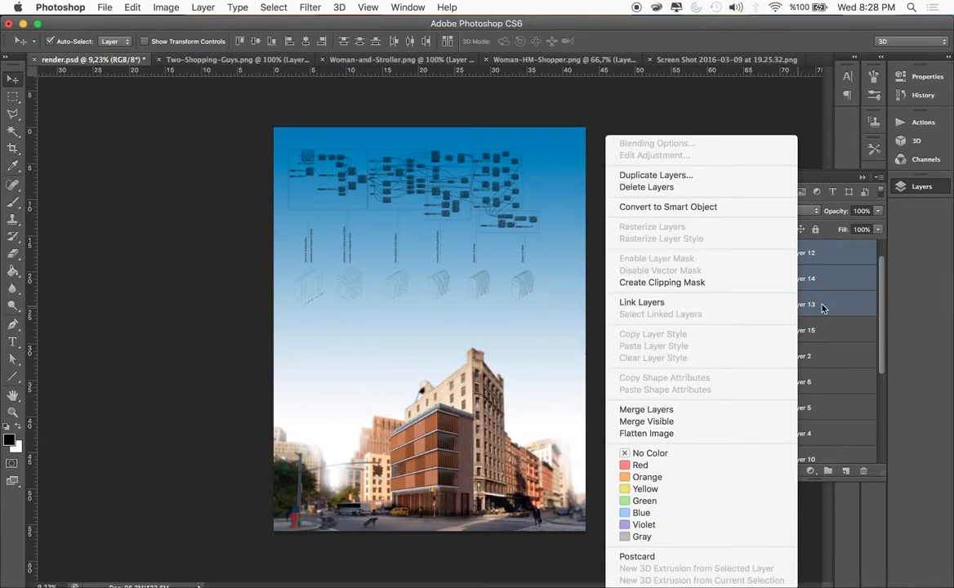
{"action": "left_click", "coordinate": [820, 309]}
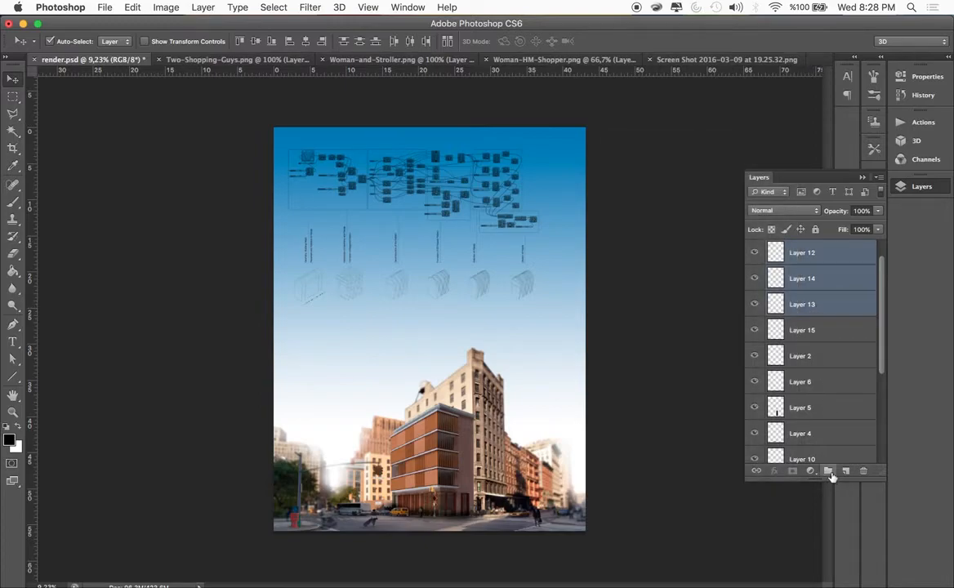
{"action": "left_click", "coordinate": [828, 472]}
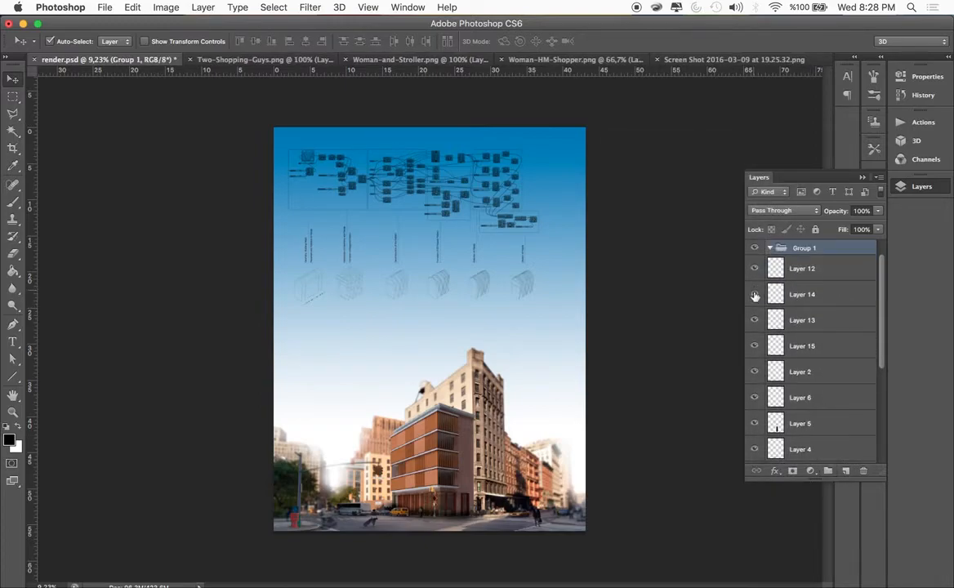
Go through the layers inside the new people group and collapse the group
{"action": "left_click", "coordinate": [787, 298]}
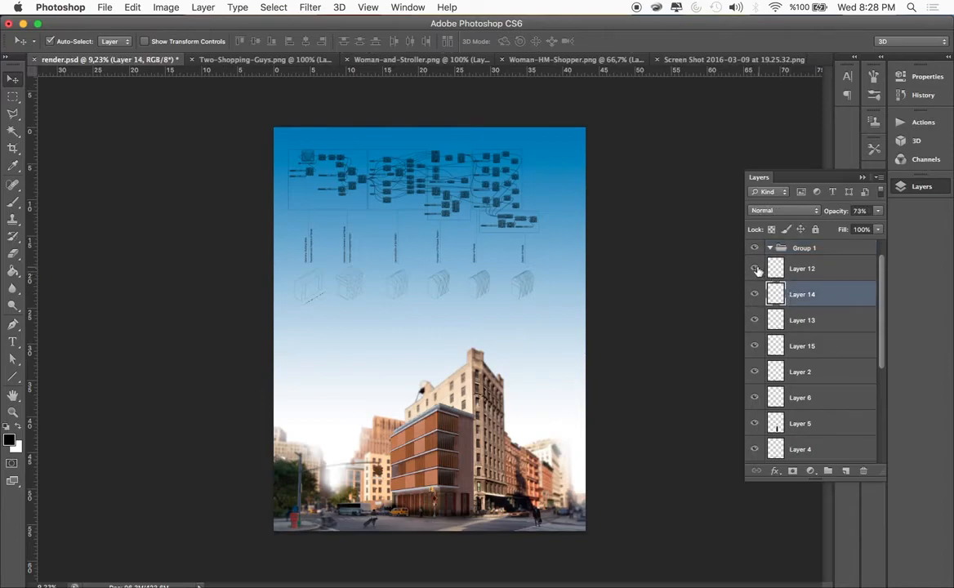
{"action": "left_click", "coordinate": [794, 271]}
{"action": "left_click", "coordinate": [792, 318], "text": "shift"}
{"action": "left_click_drag", "start_coordinate": [796, 272], "coordinate": [801, 250]}
{"action": "left_click", "coordinate": [770, 248]}
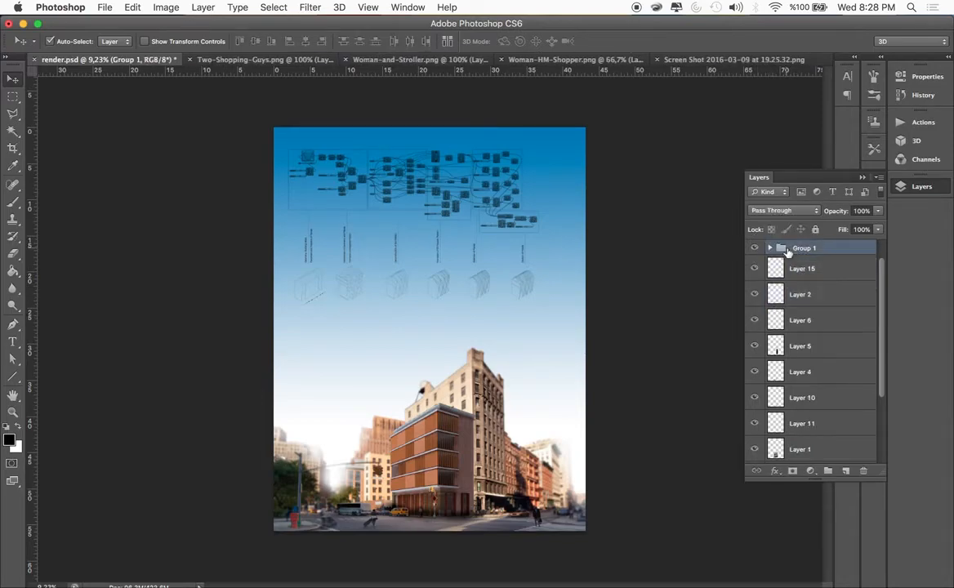
Rename the people group, Group 1, as humanfigures
{"action": "double_click", "coordinate": [802, 249]}
{"action": "type", "text": "humanfigures"}
{"action": "left_click", "coordinate": [687, 262]}
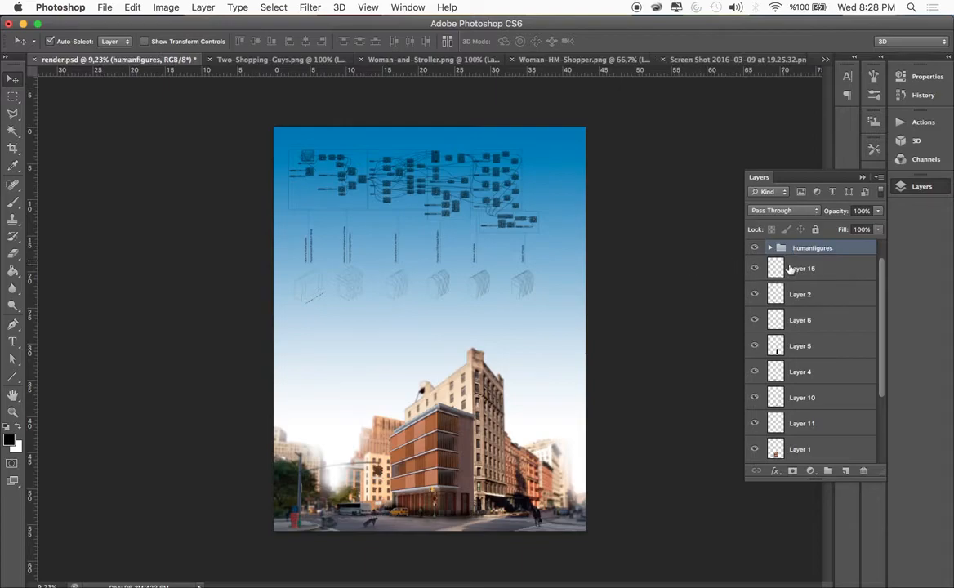
Rename Layer 16, which holds the sky diagram, as diagram and leave no layer selected
{"action": "scroll", "coordinate": [769, 321], "scroll_direction": "down", "scroll_amount": 4}
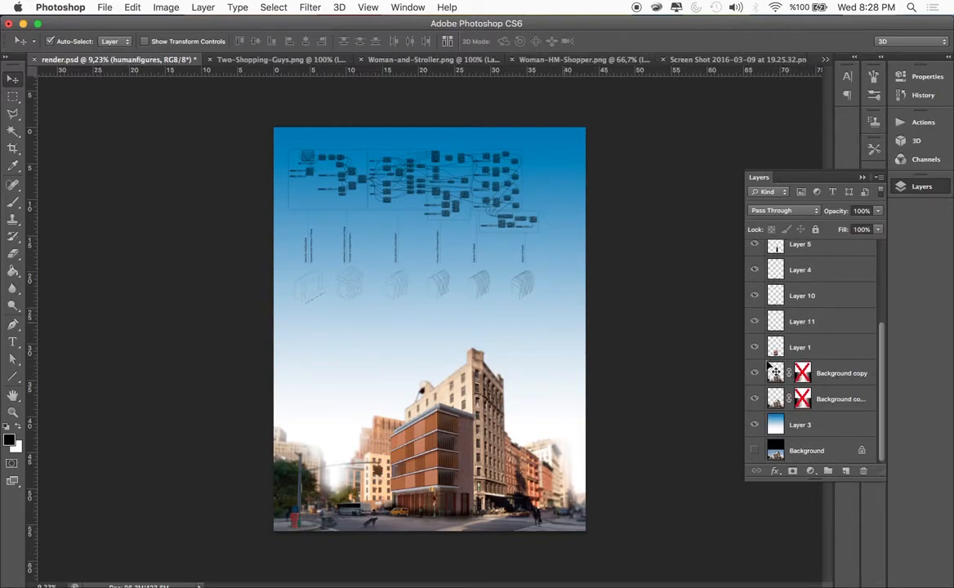
{"action": "scroll", "coordinate": [784, 326], "scroll_direction": "up", "scroll_amount": 5}
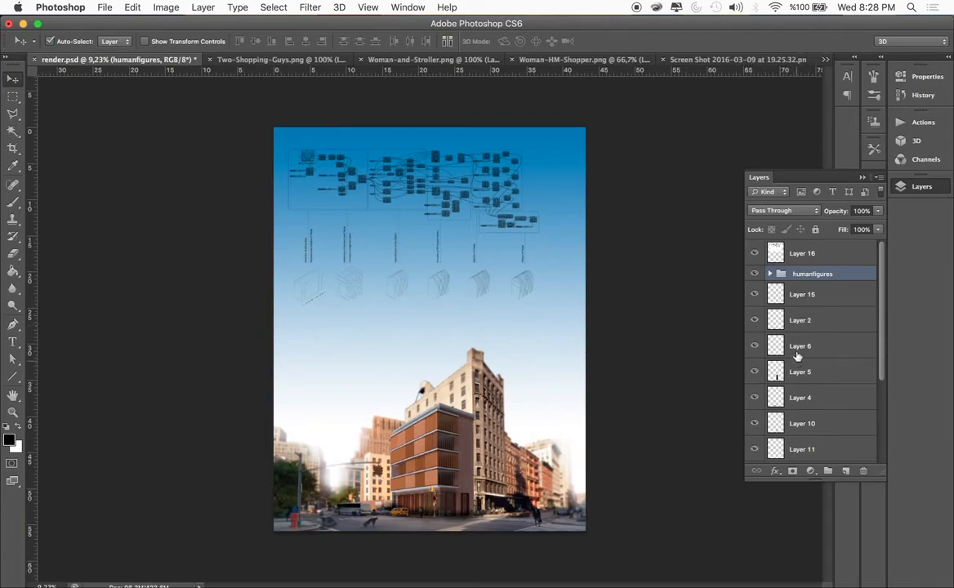
{"action": "double_click", "coordinate": [800, 253]}
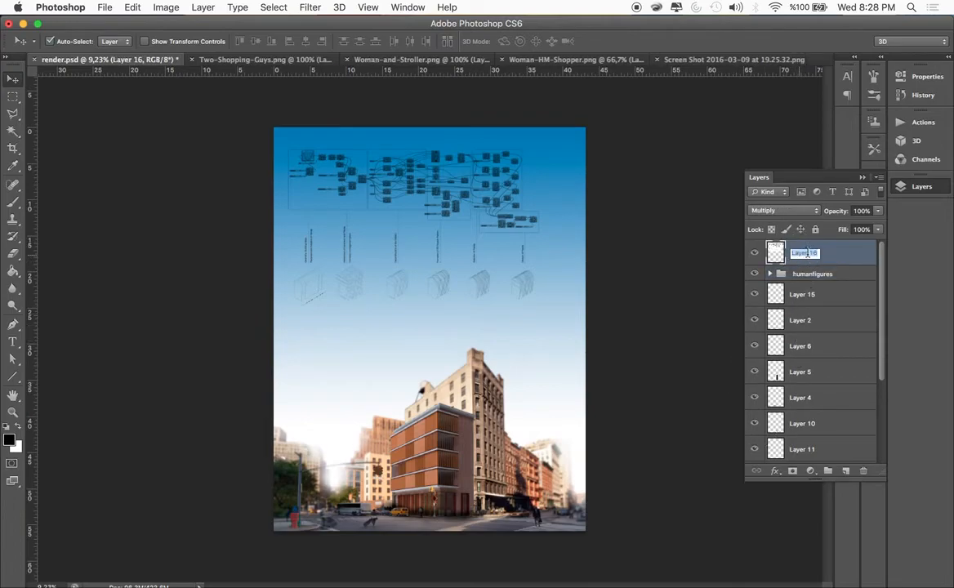
{"action": "type", "text": "c"}
{"action": "type", "text": "iagram"}
{"action": "key", "text": "Return"}
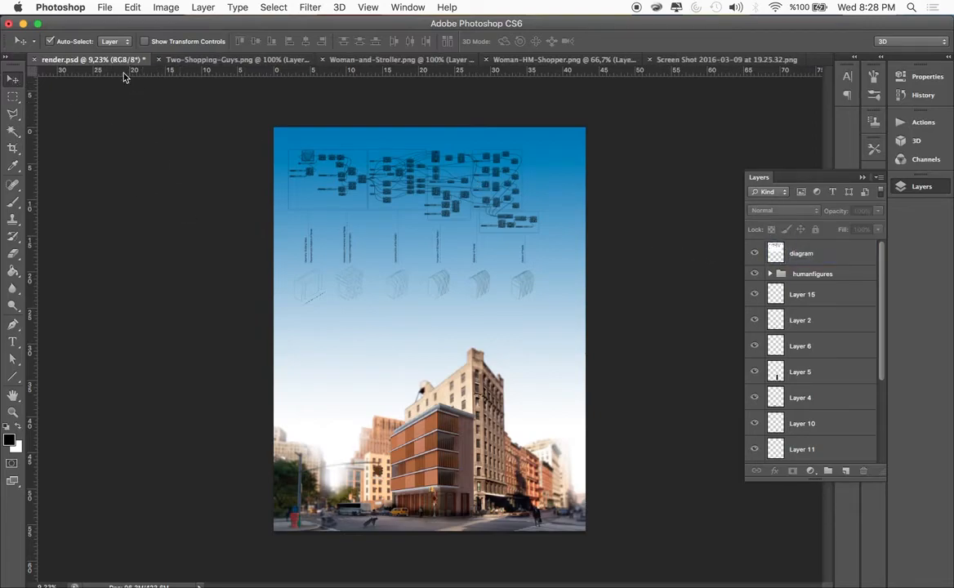
Save a JPEG copy as render.jpg in the postprocessing folder at quality 12, baseline standard, and save the layered render.psd too
{"action": "left_click", "coordinate": [104, 7]}
{"action": "left_click", "coordinate": [127, 161]}
{"action": "left_click", "coordinate": [420, 213]}
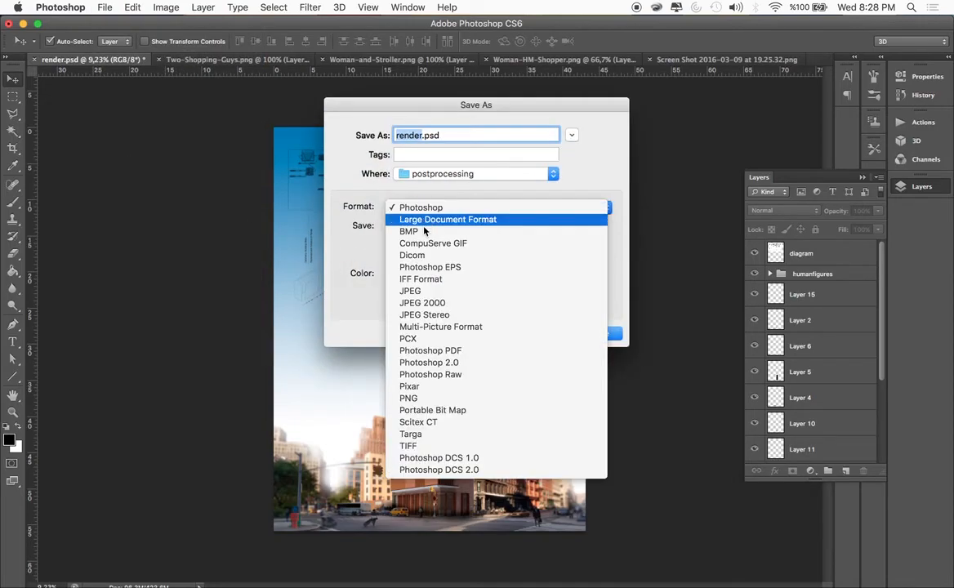
{"action": "left_click", "coordinate": [424, 269]}
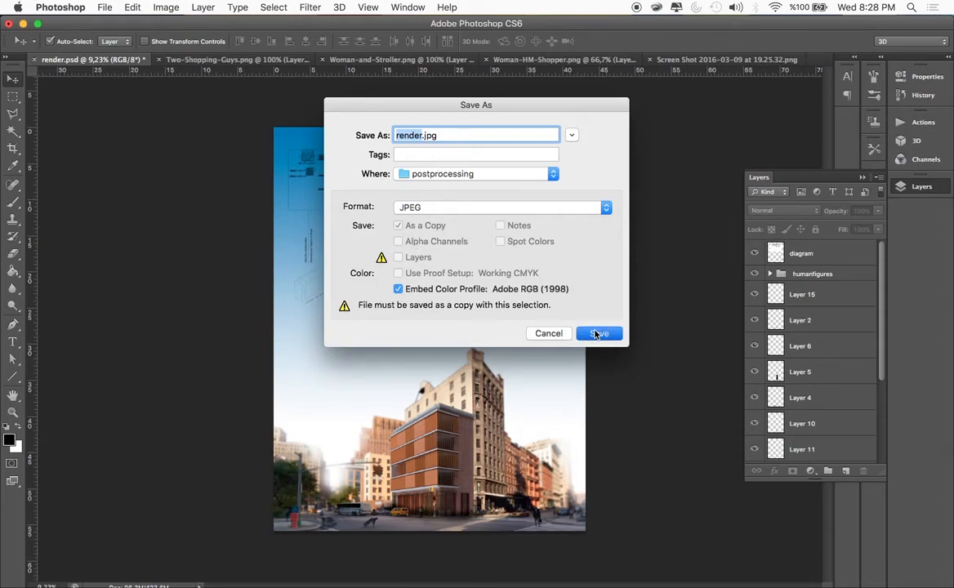
{"action": "left_click", "coordinate": [597, 334]}
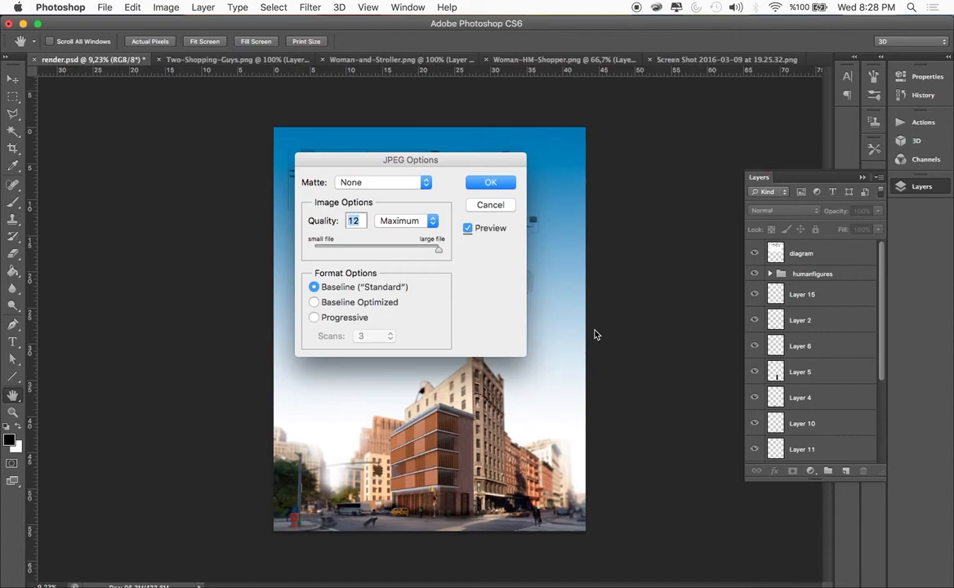
{"action": "left_click", "coordinate": [481, 183]}
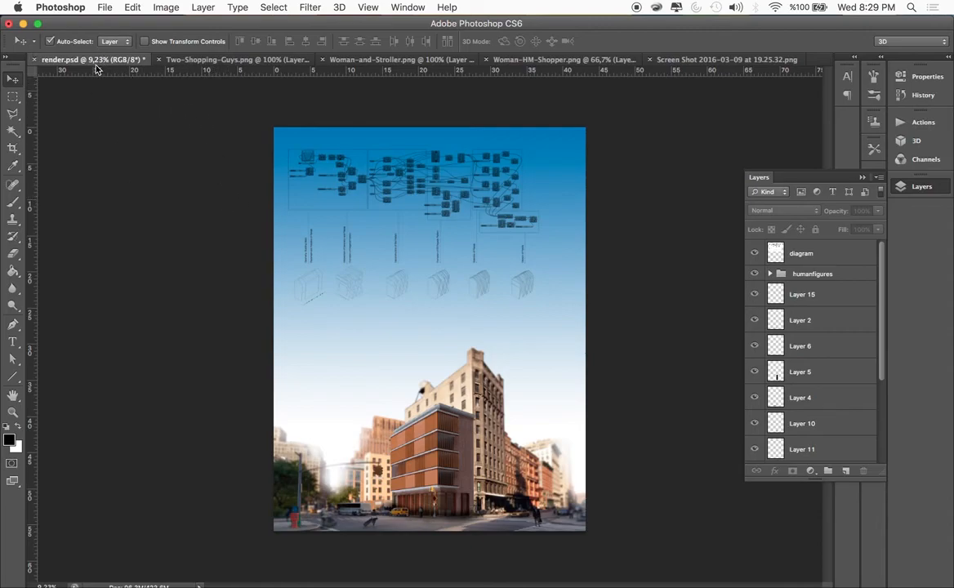
{"action": "key", "text": "super+s"}
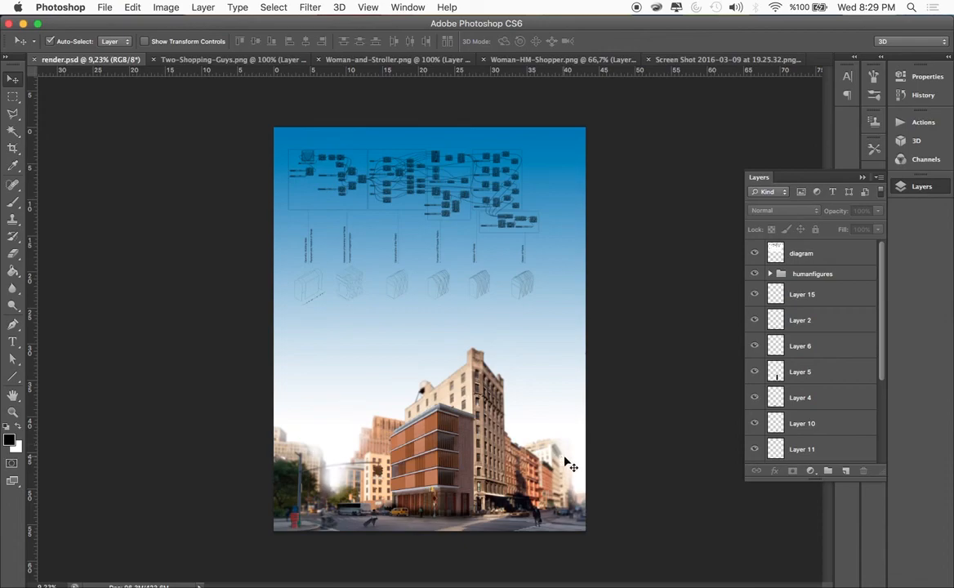
{"action": "left_click", "coordinate": [274, 7]}
{"action": "mouse_move", "coordinate": [237, 8]}
{"action": "mouse_move", "coordinate": [308, 10]}
{"action": "mouse_move", "coordinate": [368, 7]}
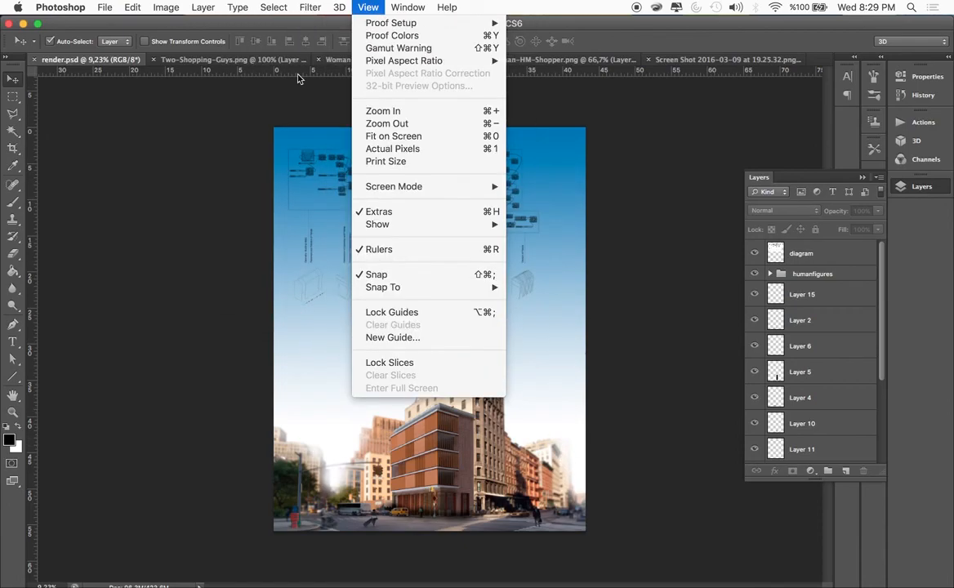
{"action": "left_click", "coordinate": [206, 240]}
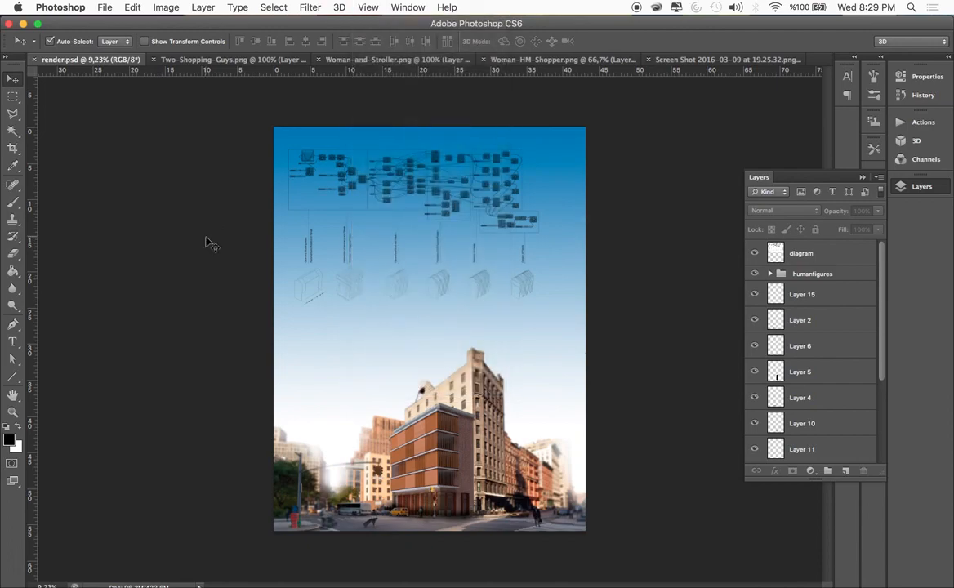